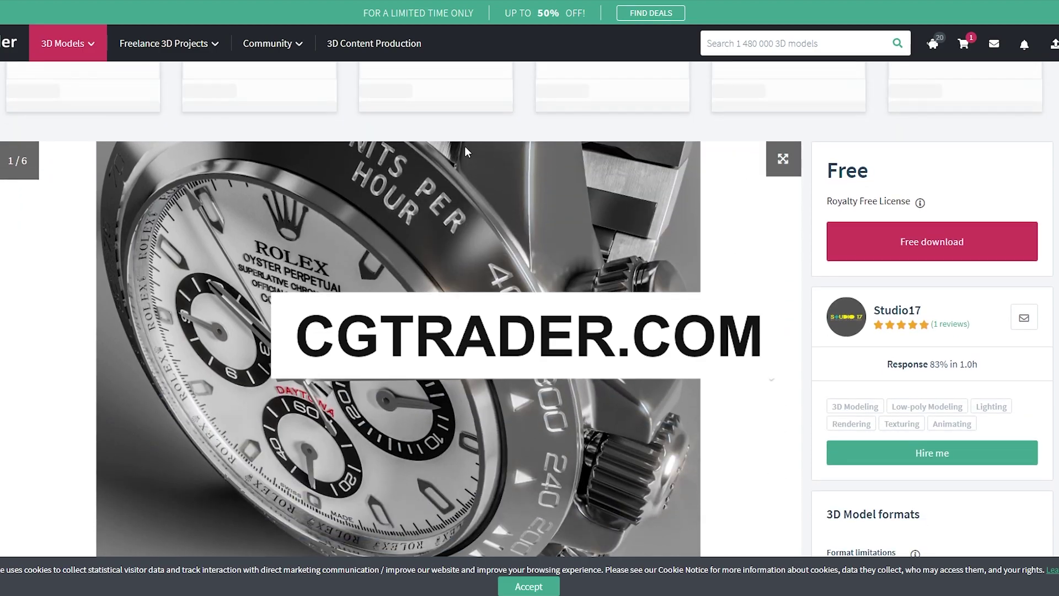
# Import the Rolex Daytona FBX model from the Downloads folder, searching for "role" and keeping the default import options.
pyautogui.scroll(1, 401, 320)
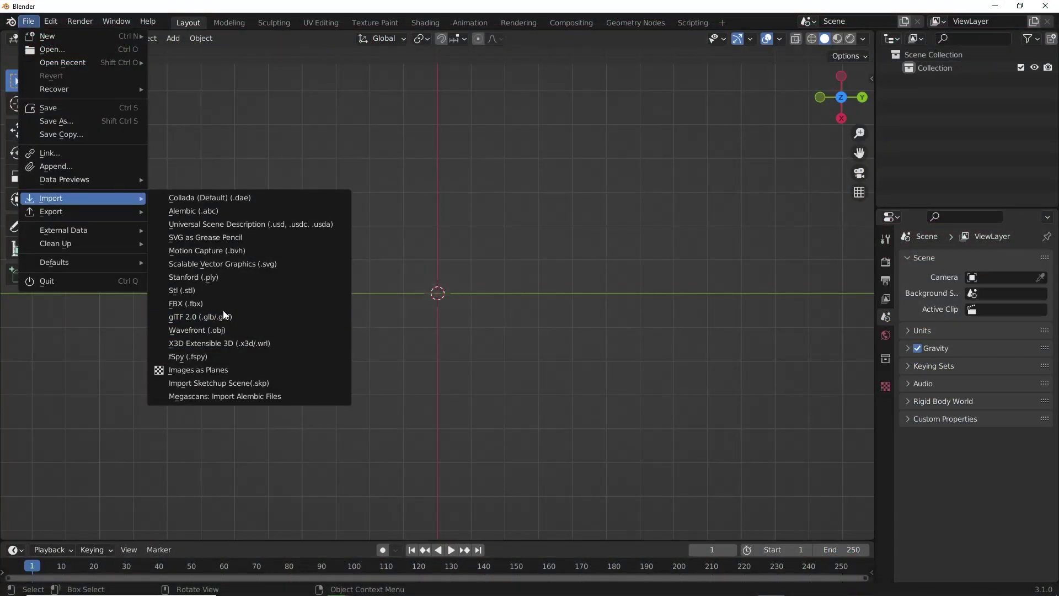
pyautogui.click(223, 304)
pyautogui.hotkey('ctrl', 'f')
pyautogui.write('role')
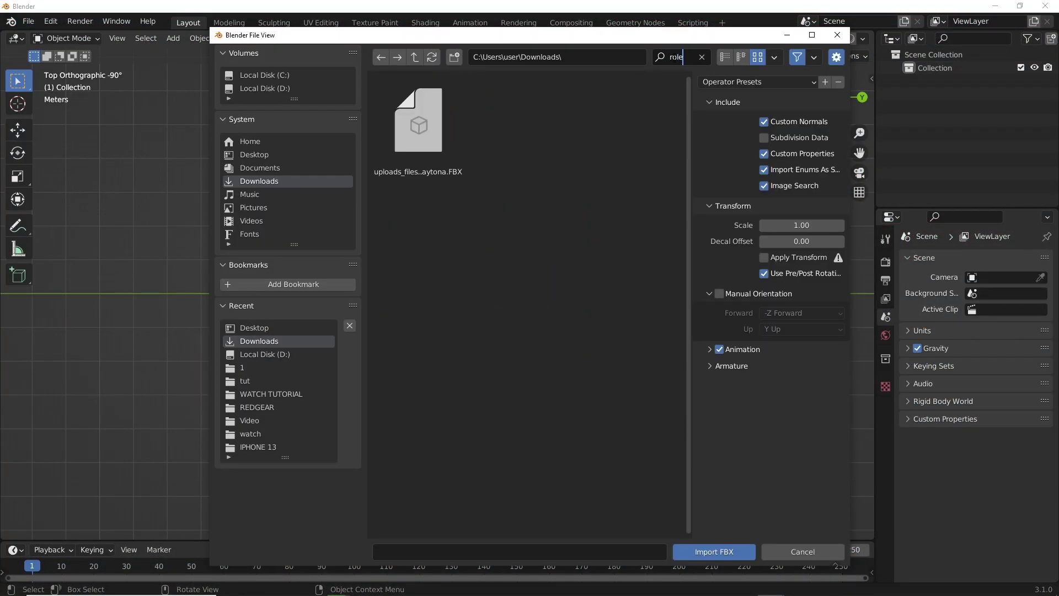
pyautogui.doubleClick(405, 87)
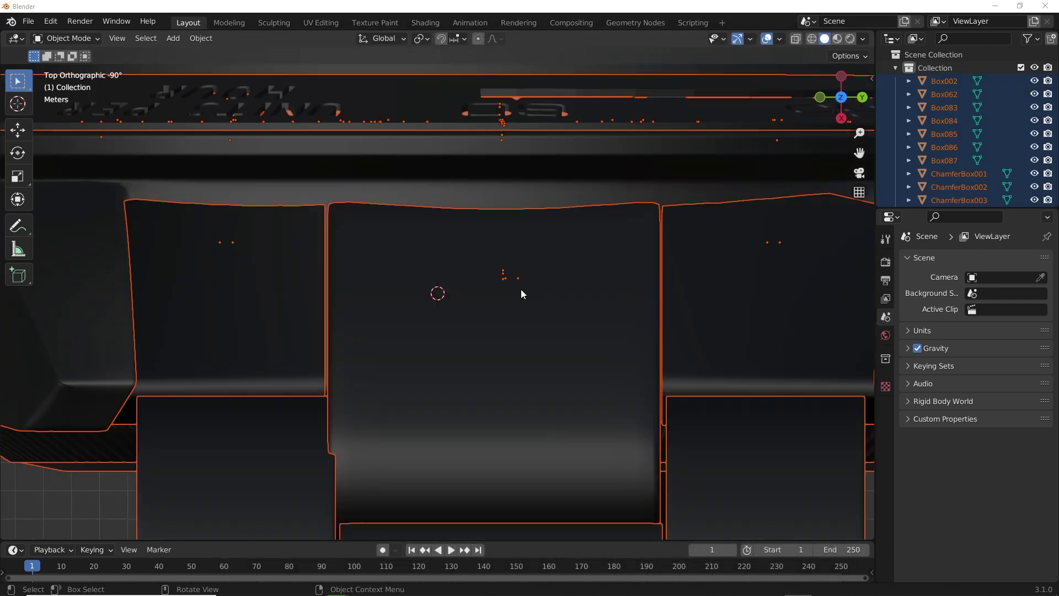
# Select every imported watch part and scale the whole model down to about 0.15 of its size.
pyautogui.click(557, 270)
pyautogui.scroll(-4, 558, 270)
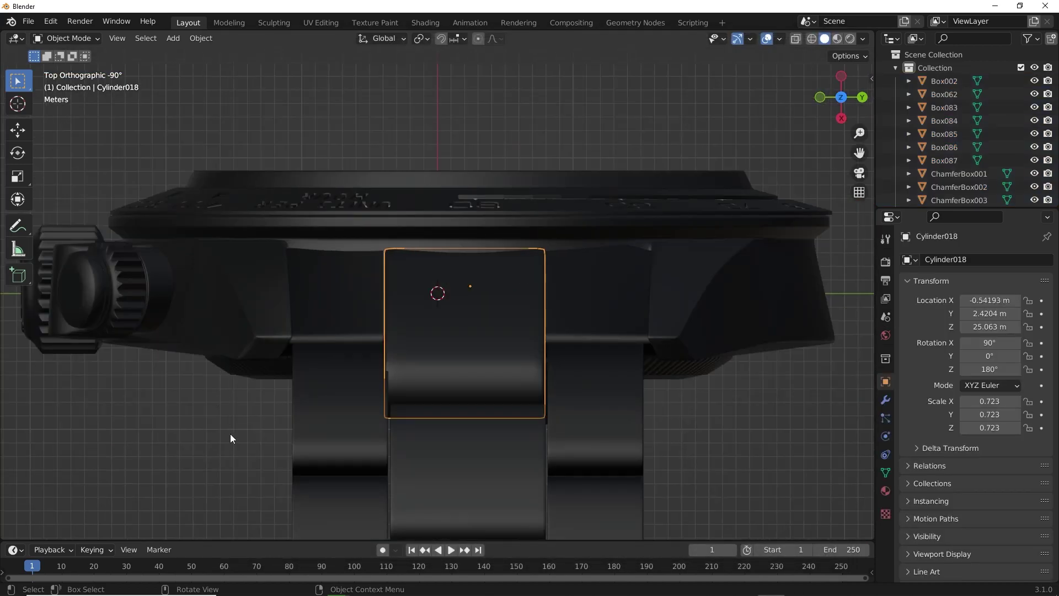
pyautogui.click(230, 433)
pyautogui.scroll(-6, 216, 386)
pyautogui.moveTo(264, 398); pyautogui.dragTo(574, 305, button='middle')
pyautogui.press('a')
pyautogui.press('s')
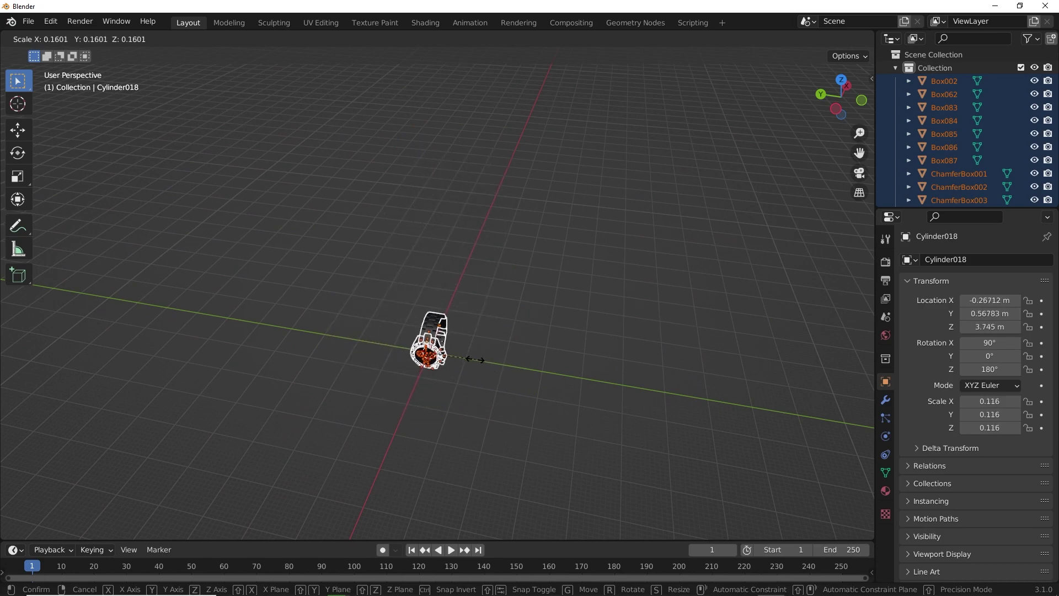
pyautogui.click(474, 360)
# Deselect the watch parts and switch the viewport to Material Preview shading.
pyautogui.press('KP_Decimal')
pyautogui.moveTo(483, 350); pyautogui.dragTo(571, 330, button='middle')
pyautogui.scroll(2, 574, 330)
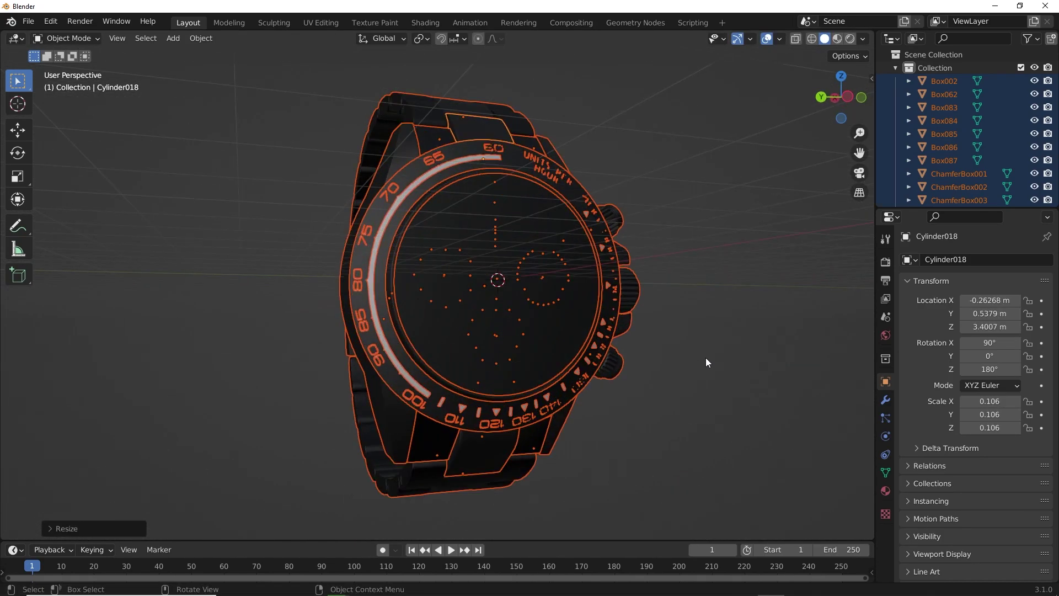
pyautogui.click(707, 358)
pyautogui.moveTo(707, 358); pyautogui.dragTo(637, 340, button='middle')
pyautogui.moveTo(667, 300); pyautogui.dragTo(637, 250, button='middle')
pyautogui.scroll(3, 638, 251)
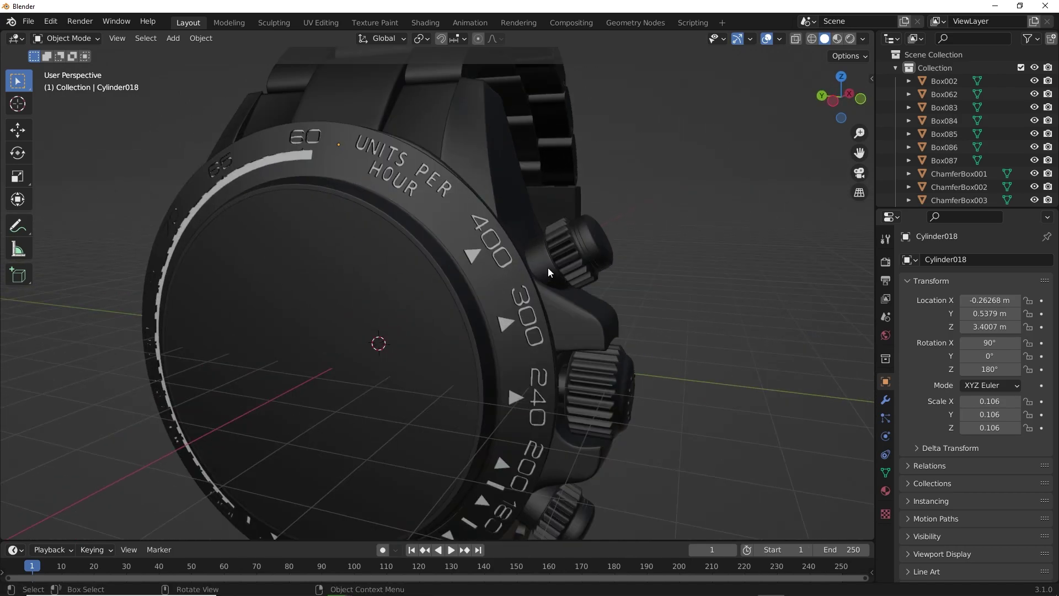
pyautogui.press('z')
pyautogui.click(546, 396)
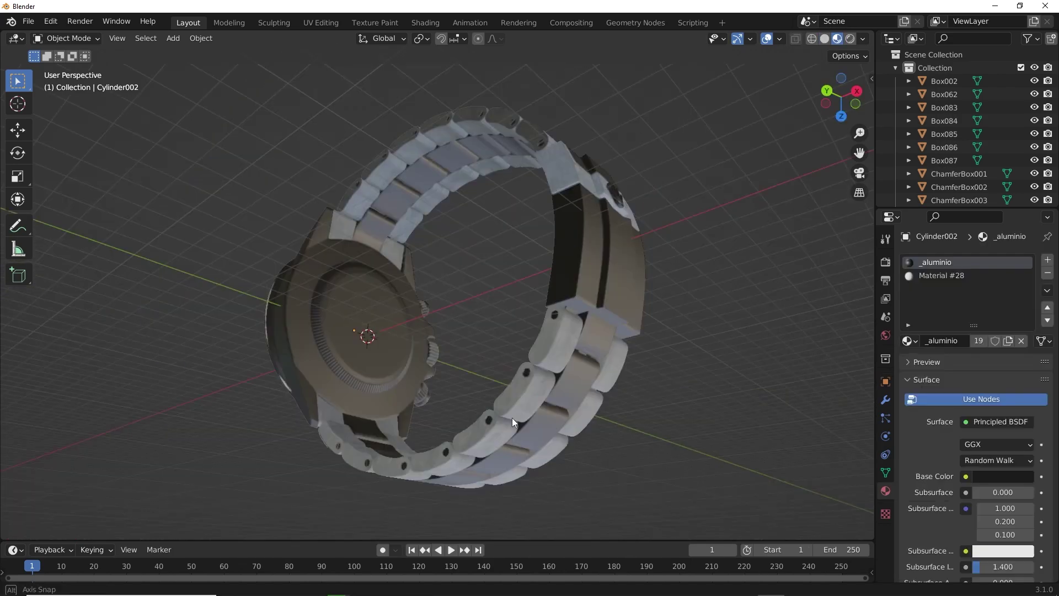
# Remove the _aluminio material slot from the centre link above the dial and from the numbered bezel.
pyautogui.moveTo(512, 418); pyautogui.dragTo(640, 185, button='middle')
pyautogui.scroll(3, 698, 260)
pyautogui.scroll(-4, 587, 240)
pyautogui.moveTo(698, 261); pyautogui.dragTo(623, 266, button='middle')
pyautogui.scroll(3, 624, 266)
pyautogui.click(410, 141)
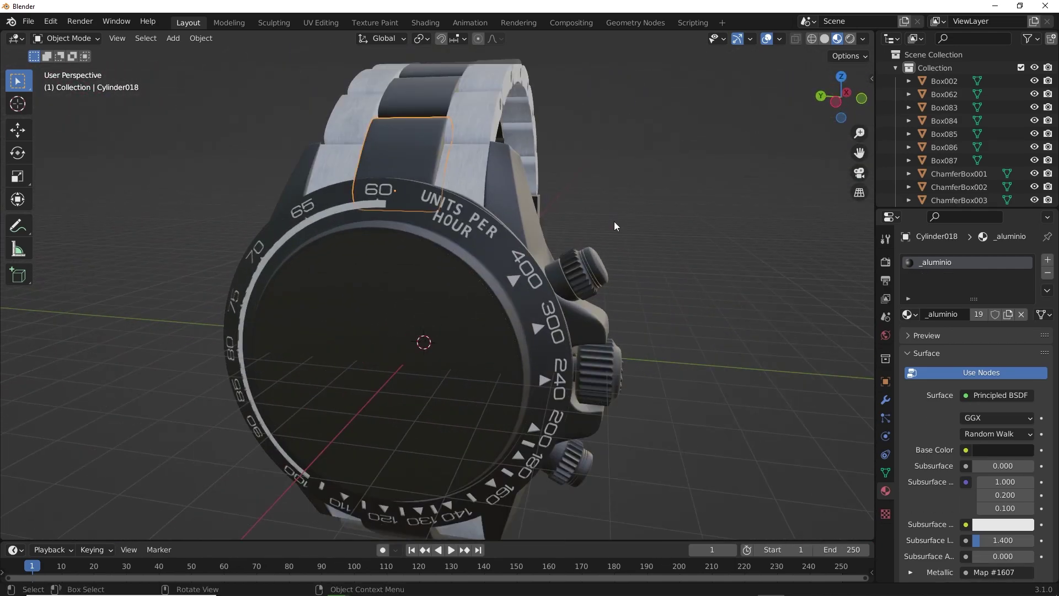
pyautogui.click(1047, 273)
pyautogui.click(494, 273)
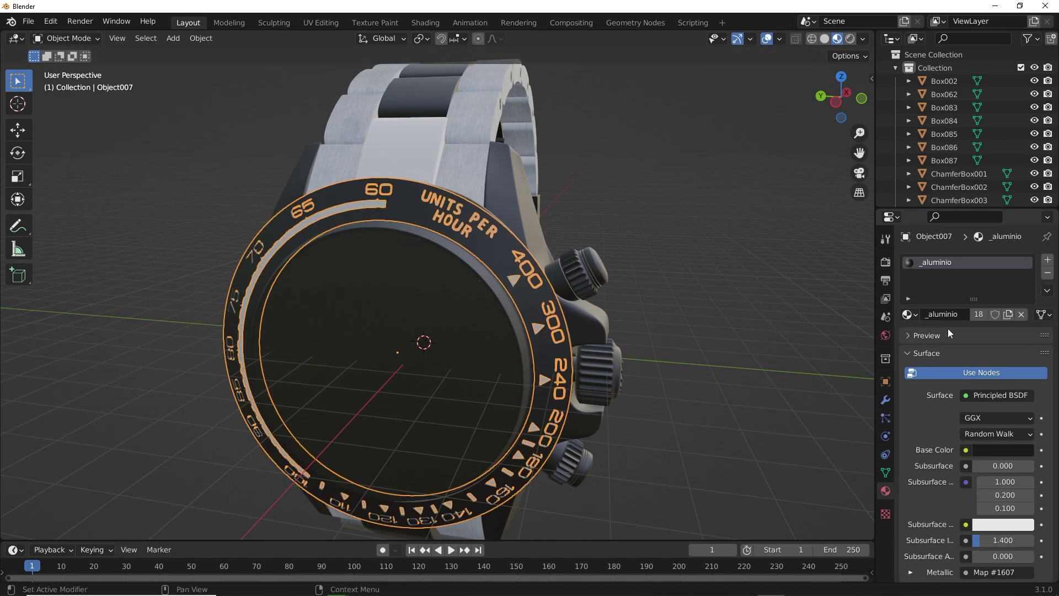
pyautogui.click(1050, 273)
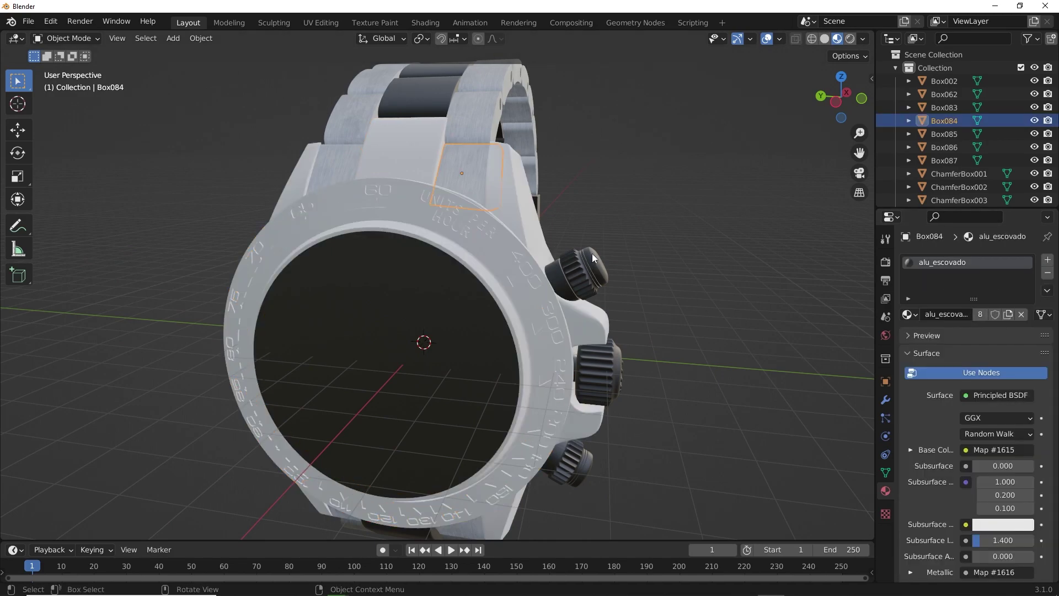
# Enter Edit Mode on all watch parts and select only the faces that use the alu_escovado material.
pyautogui.press('a')
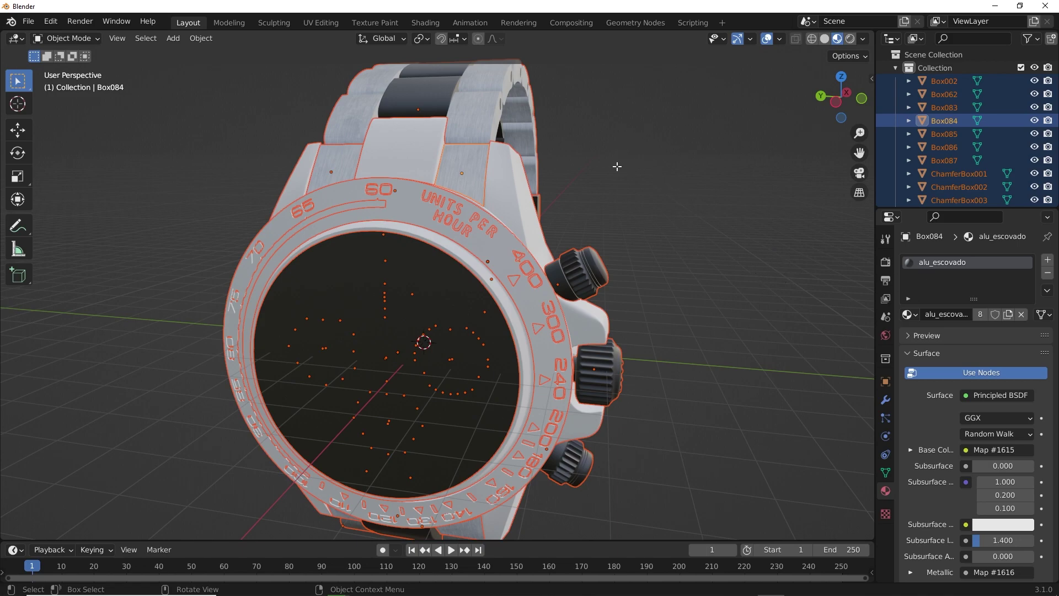
pyautogui.press('Tab')
pyautogui.scroll(-2, 613, 162)
pyautogui.hotkey('alt', 'a')
pyautogui.click(976, 330)
pyautogui.moveTo(673, 190); pyautogui.dragTo(670, 270, button='middle')
pyautogui.scroll(2, 629, 205)
pyautogui.scroll(-2, 654, 216)
pyautogui.scroll(2, 666, 232)
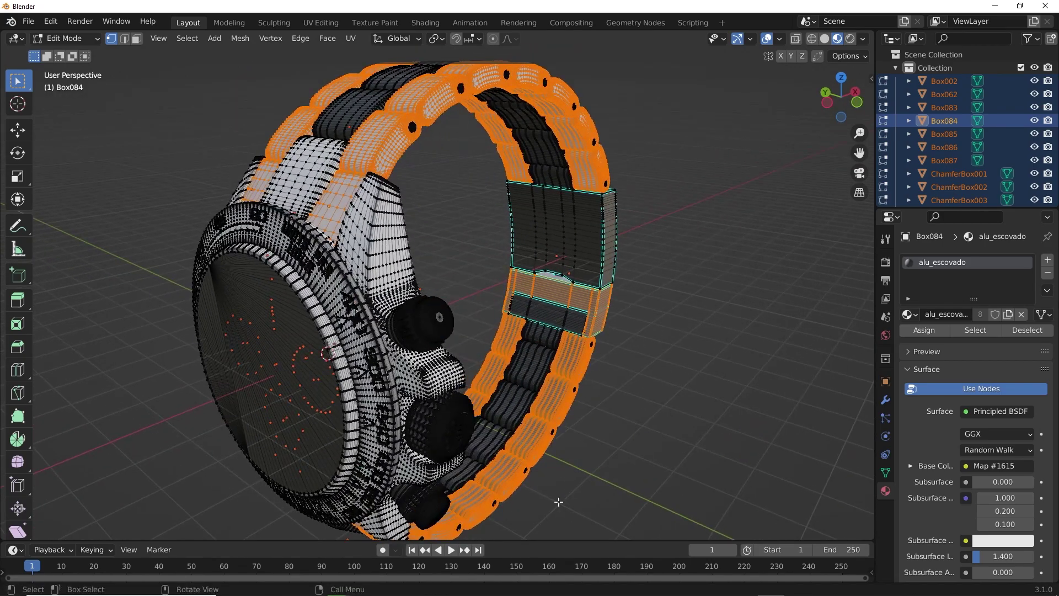
# Add a new material named metal in a second slot, assign it to the selected faces, and return to Object Mode.
pyautogui.click(1048, 261)
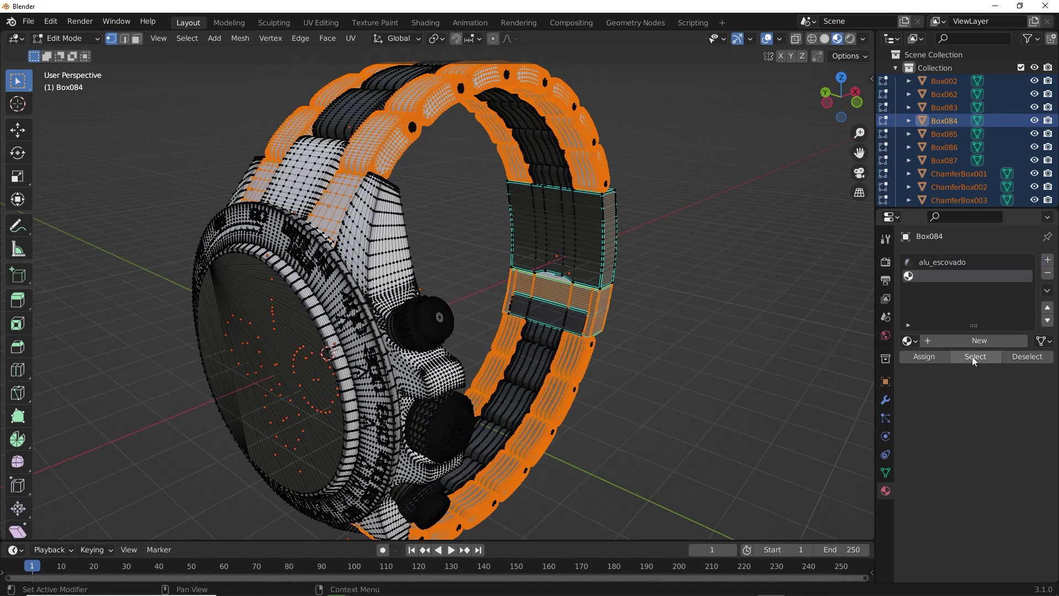
pyautogui.click(962, 345)
pyautogui.click(928, 361)
pyautogui.scroll(-1, 584, 260)
pyautogui.moveTo(584, 260); pyautogui.dragTo(608, 278, button='middle')
pyautogui.scroll(1, 532, 249)
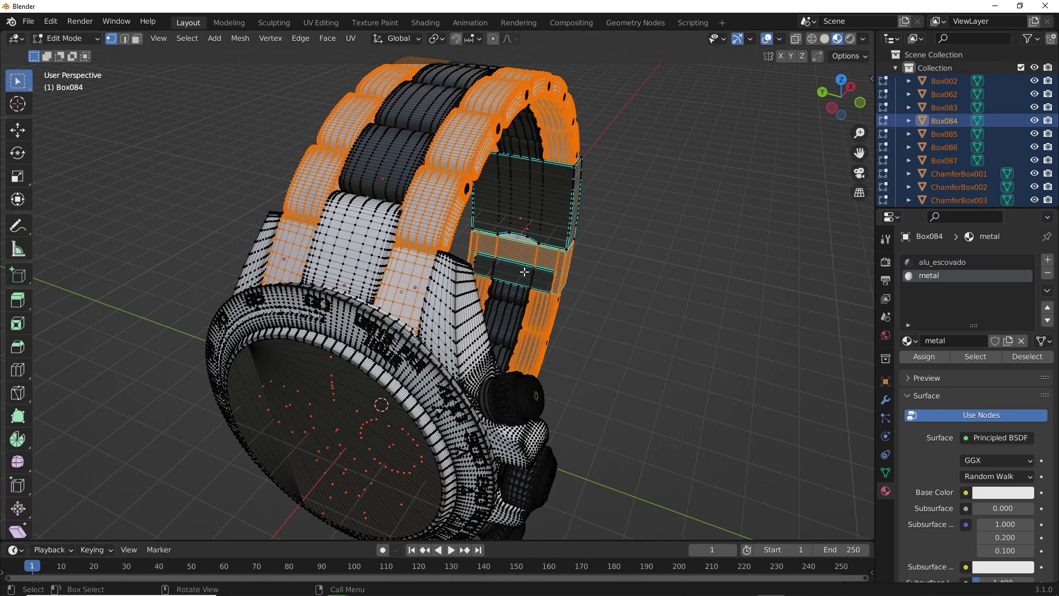
pyautogui.click(410, 153)
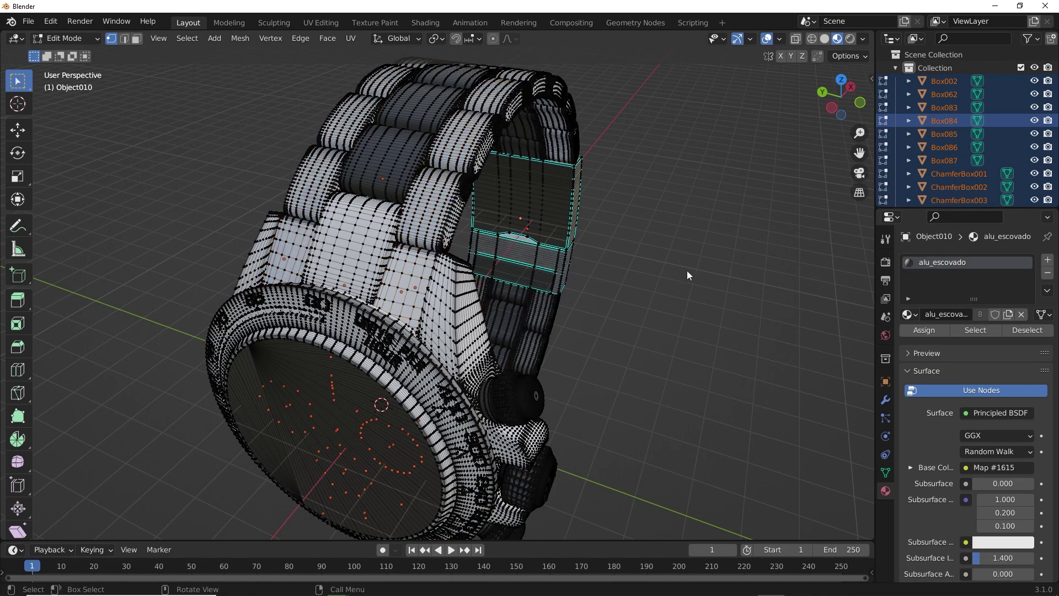
pyautogui.press('Tab')
pyautogui.scroll(-4, 655, 266)
pyautogui.scroll(2, 490, 251)
# Replace both material slots of the upper strap section, _aluminio and alu_escovado, with the metal material.
pyautogui.click(425, 208)
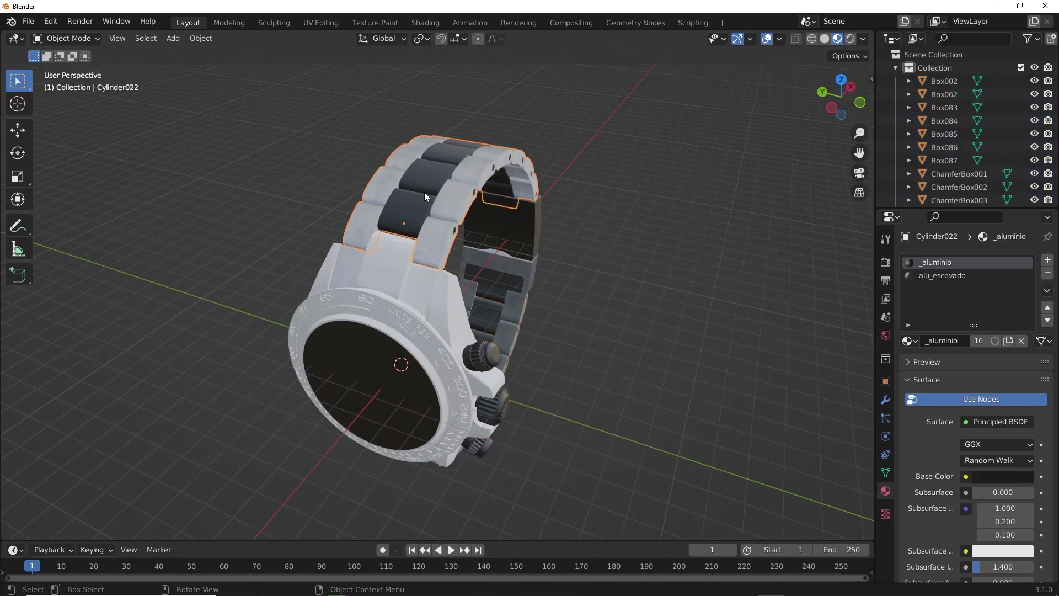
pyautogui.press('Tab')
pyautogui.press('3')
pyautogui.click(417, 172)
pyautogui.click(976, 356)
pyautogui.click(909, 341)
pyautogui.click(817, 437)
pyautogui.click(942, 275)
pyautogui.click(909, 341)
pyautogui.click(816, 437)
pyautogui.press('Tab')
pyautogui.click(594, 334)
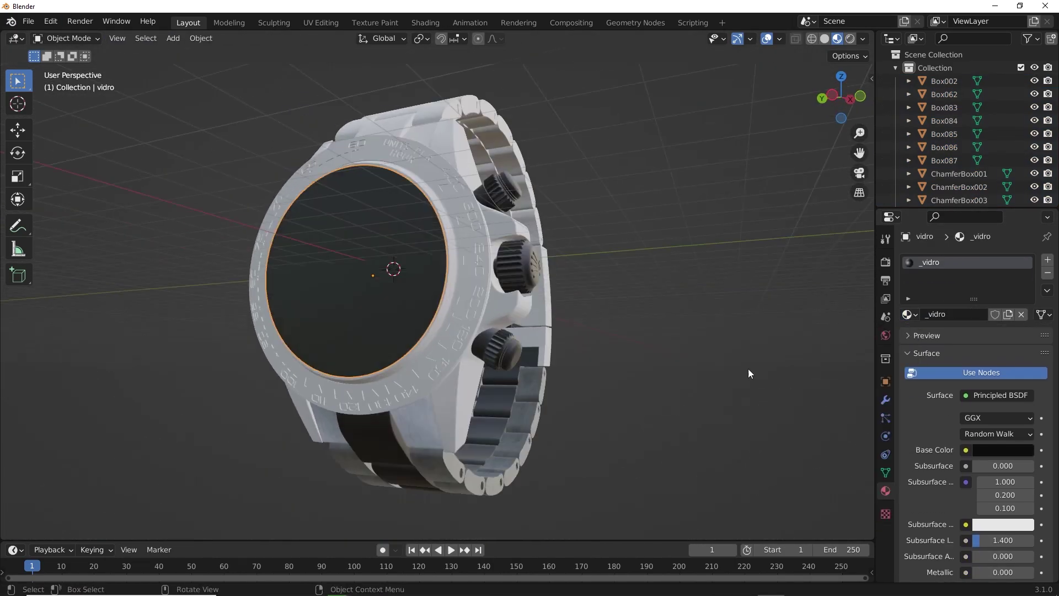
# Assign the metal material to the remaining strap parts, the crown and the side pushers.
pyautogui.press('Tab')
pyautogui.click(912, 339)
pyautogui.click(789, 437)
pyautogui.click(909, 314)
pyautogui.write('me')
pyautogui.press('Return')
pyautogui.click(912, 316)
pyautogui.write('meta')
pyautogui.press('Return')
pyautogui.click(438, 182)
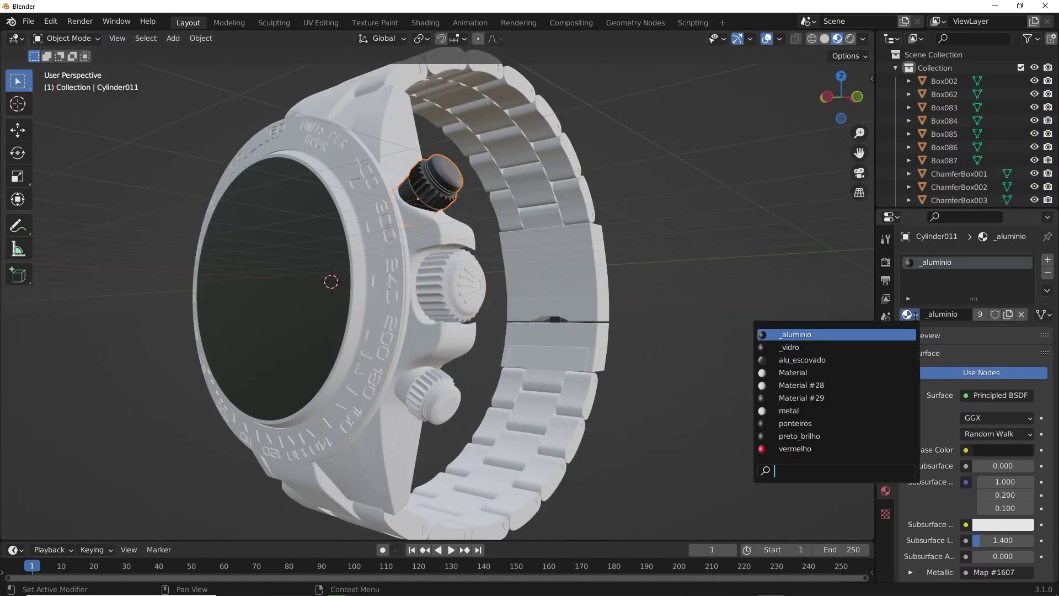
pyautogui.scroll(-2, 587, 229)
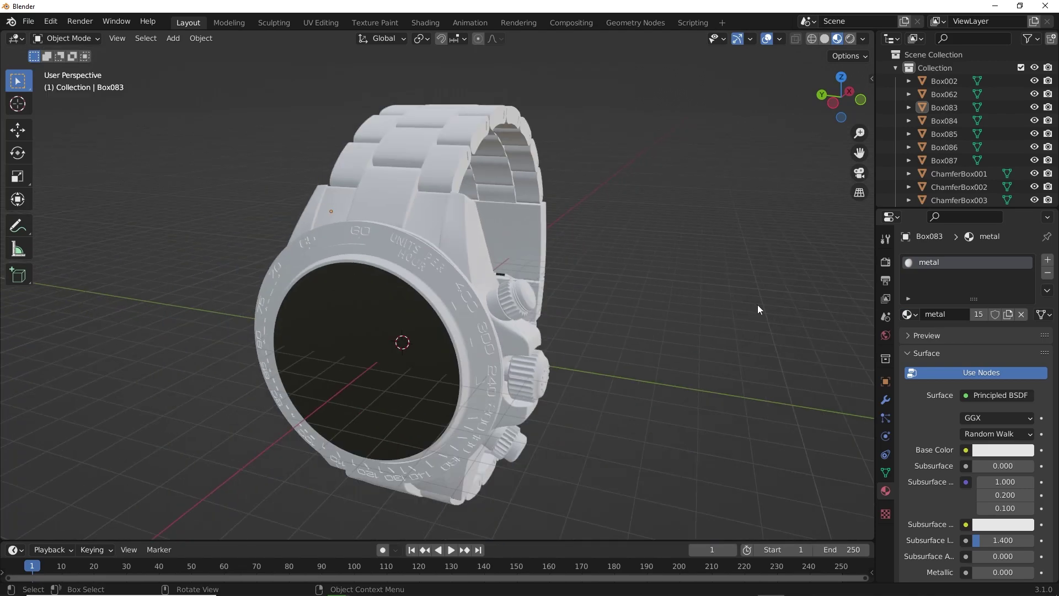
# Set the metal material's Metallic to 1.000 and its Roughness to about 0.199.
pyautogui.scroll(-6, 938, 444)
pyautogui.moveTo(999, 439); pyautogui.dragTo(985, 465)
pyautogui.scroll(-1, 966, 465)
pyautogui.moveTo(485, 248); pyautogui.dragTo(469, 229, button='middle')
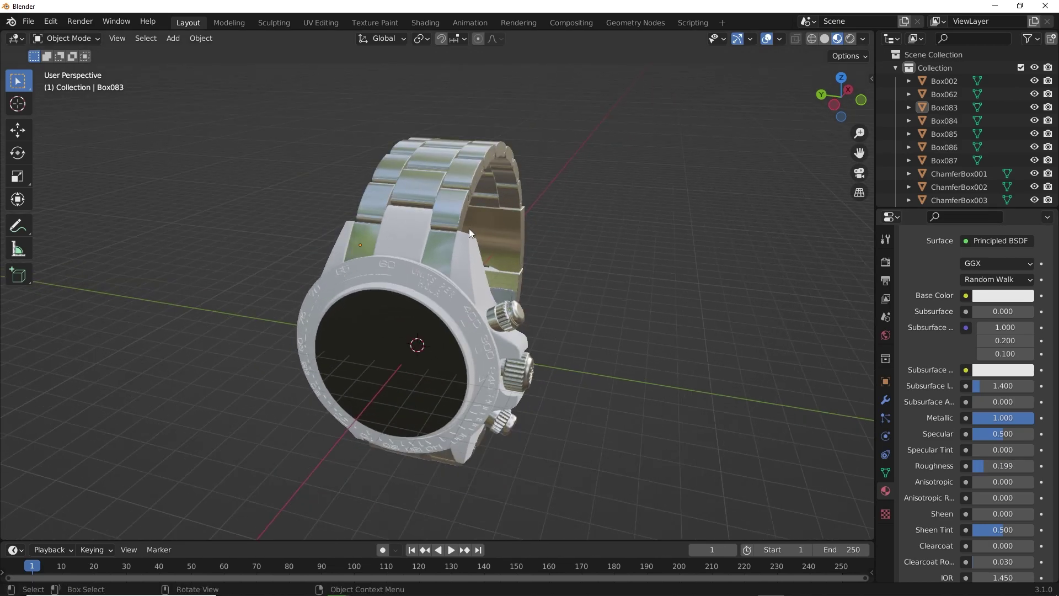
# Link the upper strap's metal material to the watch case and the adjoining centre link.
pyautogui.click(413, 243)
pyautogui.scroll(3, 463, 239)
pyautogui.keyDown('shift'); pyautogui.click(500, 244); pyautogui.keyUp('shift')
pyautogui.scroll(-3, 441, 254)
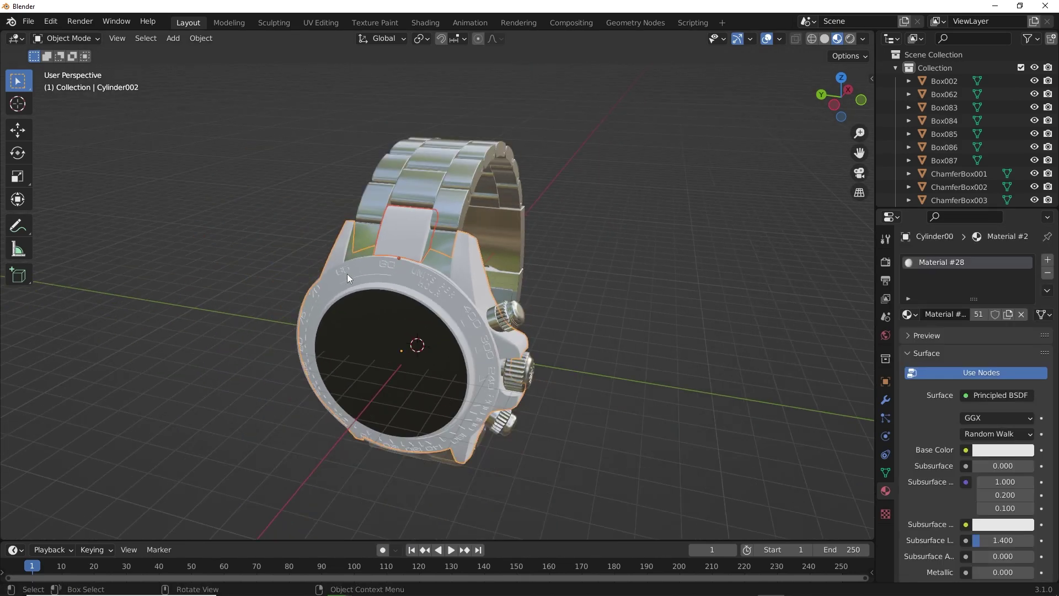
pyautogui.moveTo(347, 274); pyautogui.dragTo(430, 256, button='middle')
pyautogui.scroll(2, 432, 252)
pyautogui.moveTo(540, 197); pyautogui.dragTo(596, 185, button='middle')
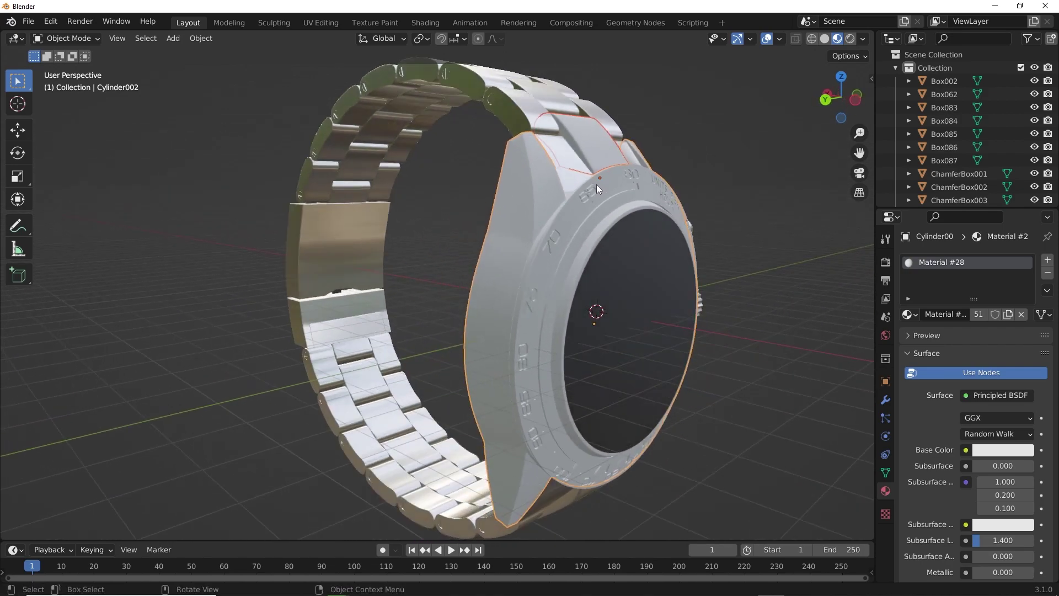
pyautogui.moveTo(560, 137); pyautogui.dragTo(476, 134, button='middle')
pyautogui.keyDown('shift'); pyautogui.click(475, 135); pyautogui.keyUp('shift')
pyautogui.hotkey('ctrl', 'l')
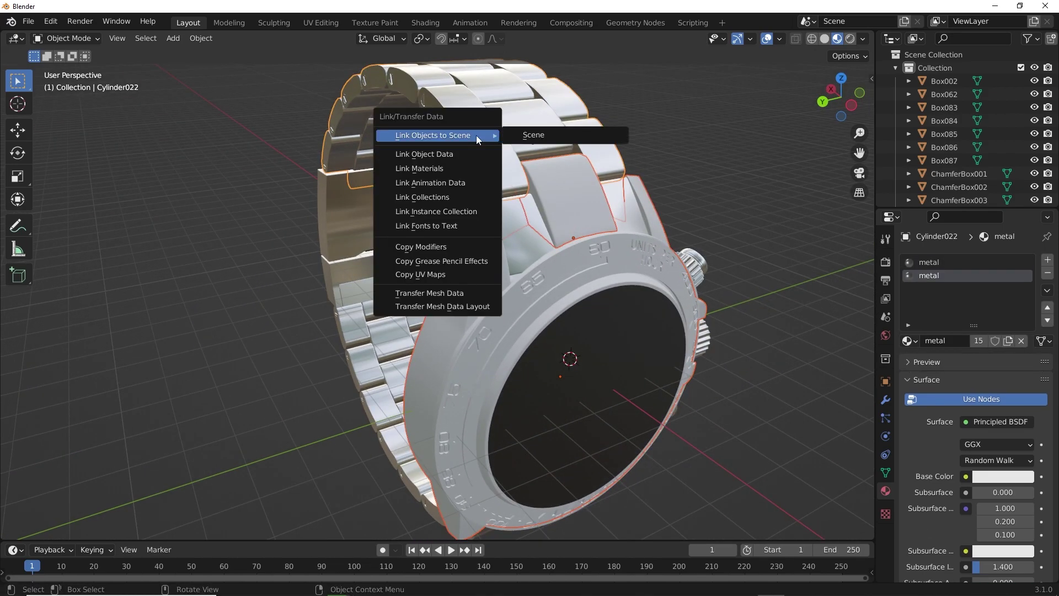
pyautogui.click(439, 169)
# Link the upper strap's metal material to the numbered bezel.
pyautogui.moveTo(793, 146); pyautogui.dragTo(436, 189, button='middle')
pyautogui.scroll(4, 599, 230)
pyautogui.click(598, 229)
pyautogui.scroll(-4, 574, 293)
pyautogui.keyDown('shift'); pyautogui.click(432, 181); pyautogui.keyUp('shift')
pyautogui.hotkey('ctrl', 'l')
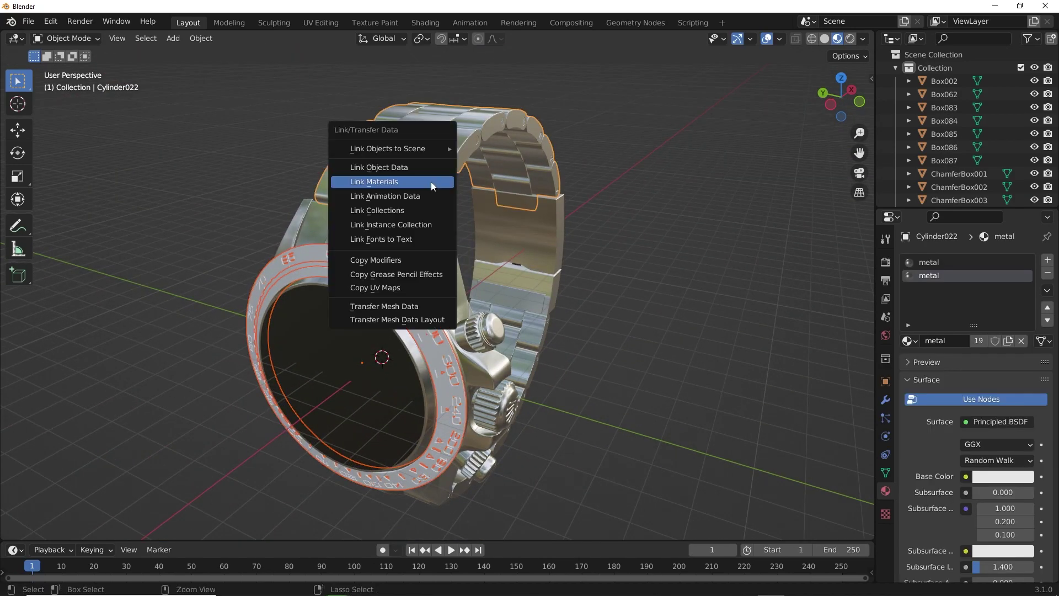
pyautogui.click(432, 181)
# Try moving the dark glass cover off the dial along the global Y axis.
pyautogui.moveTo(694, 246); pyautogui.dragTo(558, 290, button='middle')
pyautogui.click(436, 306)
pyautogui.press('g')
pyautogui.rightClick(479, 299)
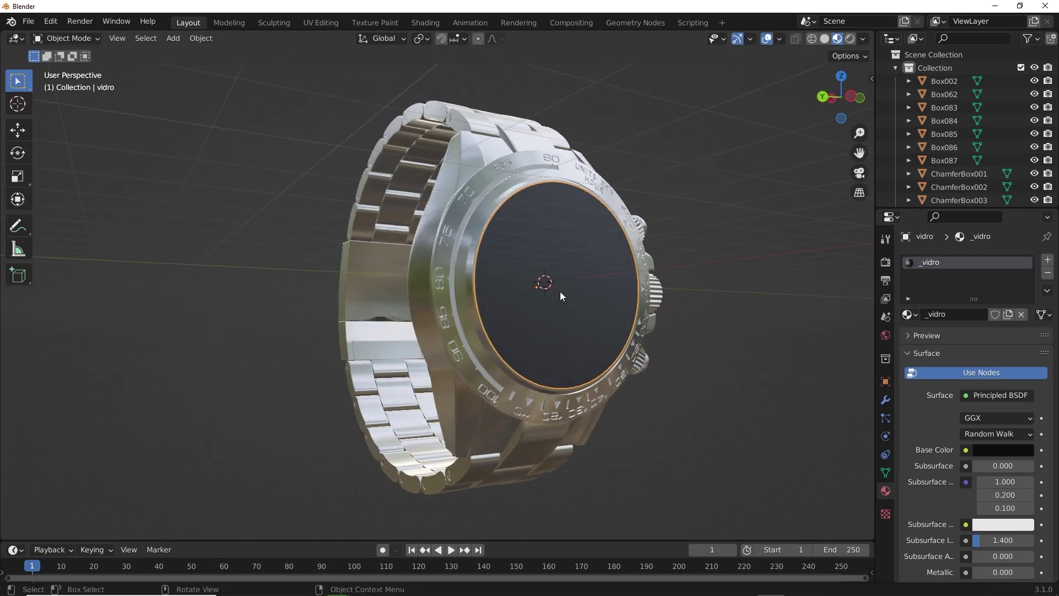
pyautogui.press('g')
pyautogui.press('x')
pyautogui.rightClick(230, 289)
pyautogui.press('g')
pyautogui.press('y')
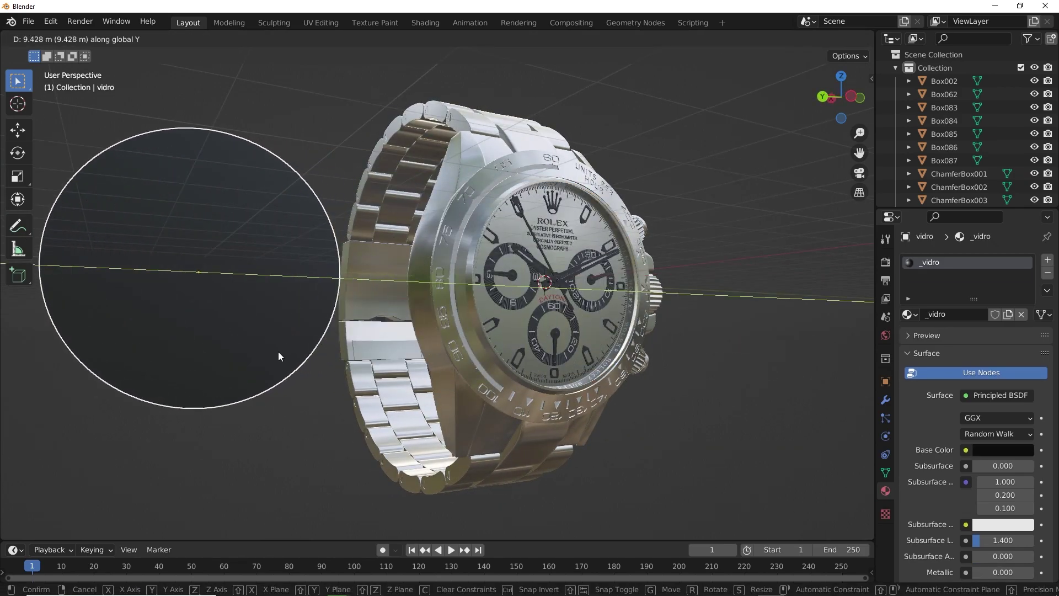
pyautogui.click(277, 352)
pyautogui.moveTo(591, 346); pyautogui.dragTo(556, 385, button='middle')
pyautogui.hotkey('ctrl', 'z')
# Hide the dark glass cover over the dial.
pyautogui.scroll(5, 467, 342)
pyautogui.press('h')
pyautogui.scroll(-2, 467, 342)
# Edit the watch case mesh and grow a face selection from the dial's centre until it covers the whole dial.
pyautogui.click(556, 385)
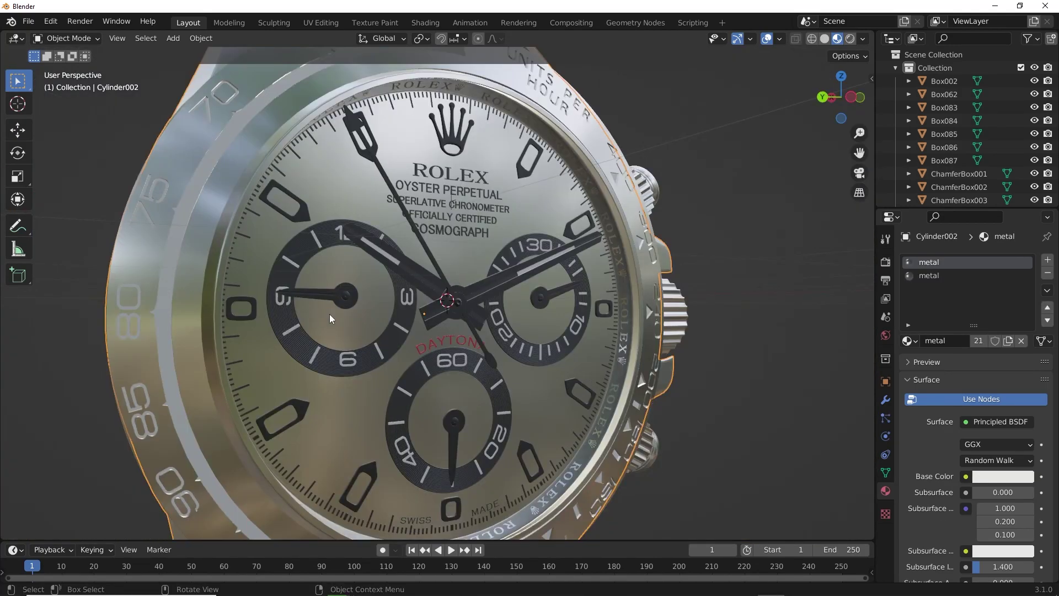
pyautogui.scroll(-6, 286, 301)
pyautogui.scroll(2, 469, 323)
pyautogui.moveTo(469, 322); pyautogui.dragTo(393, 310, button='middle')
pyautogui.scroll(3, 537, 331)
pyautogui.press('Tab')
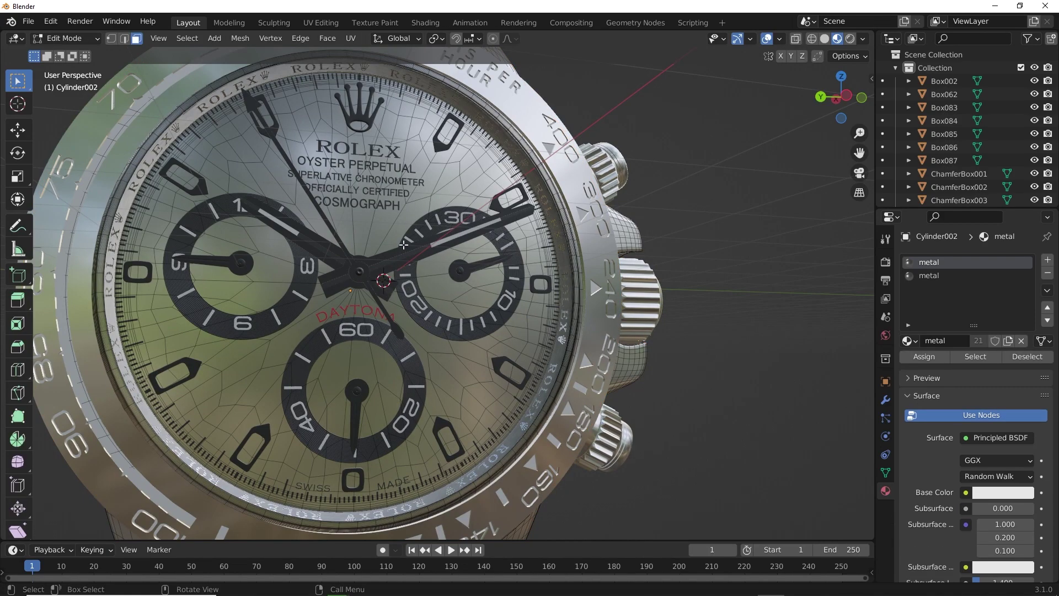
pyautogui.click(303, 228)
pyautogui.press('ctrl+KP_Add')
pyautogui.press('ctrl+KP_Add')
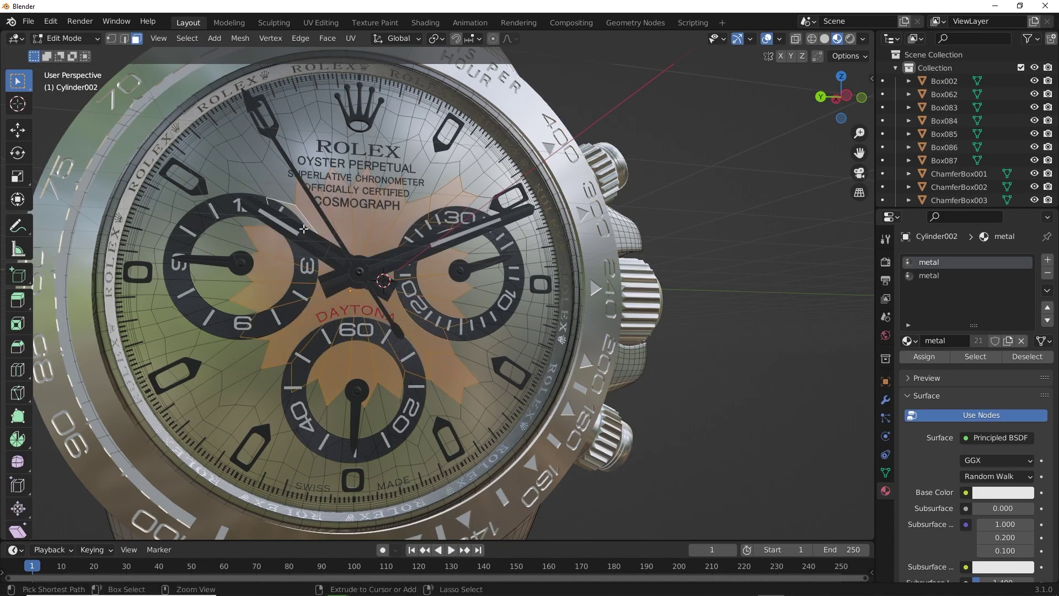
pyautogui.press('ctrl+KP_Add')
pyautogui.press('ctrl+KP_Add')
pyautogui.press('ctrl+KP_Add')
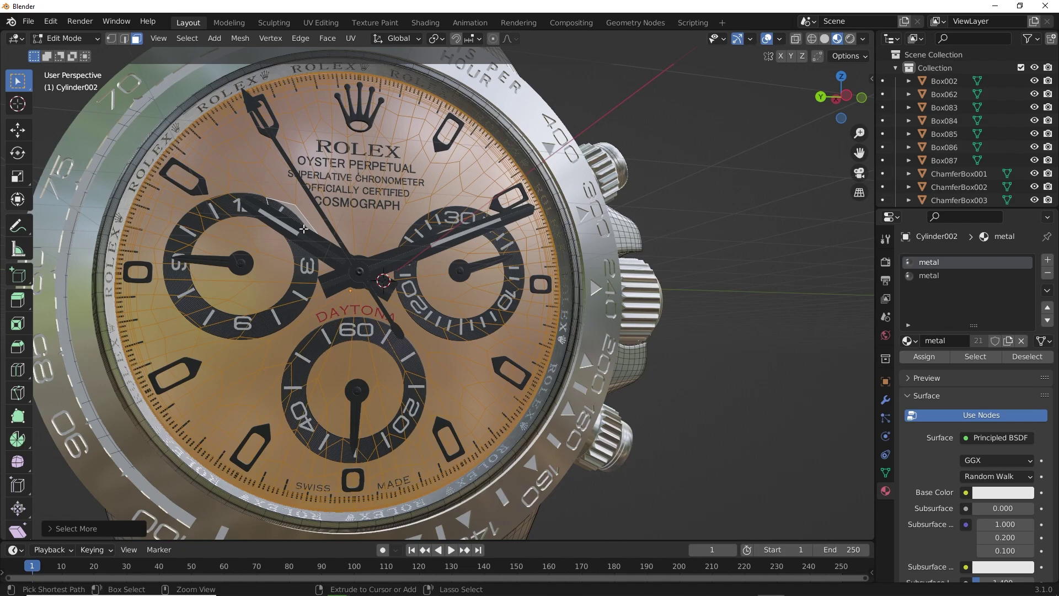
# Add a new Principled BSDF material in a third slot, assign it to the dial faces, and return to Object Mode.
pyautogui.click(1048, 260)
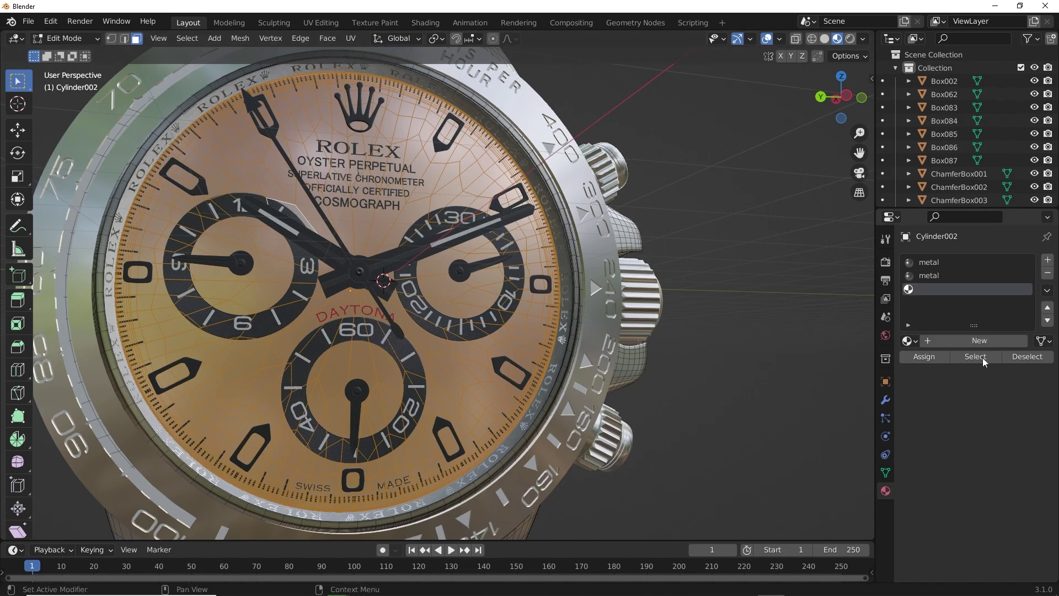
pyautogui.click(972, 343)
pyautogui.click(983, 437)
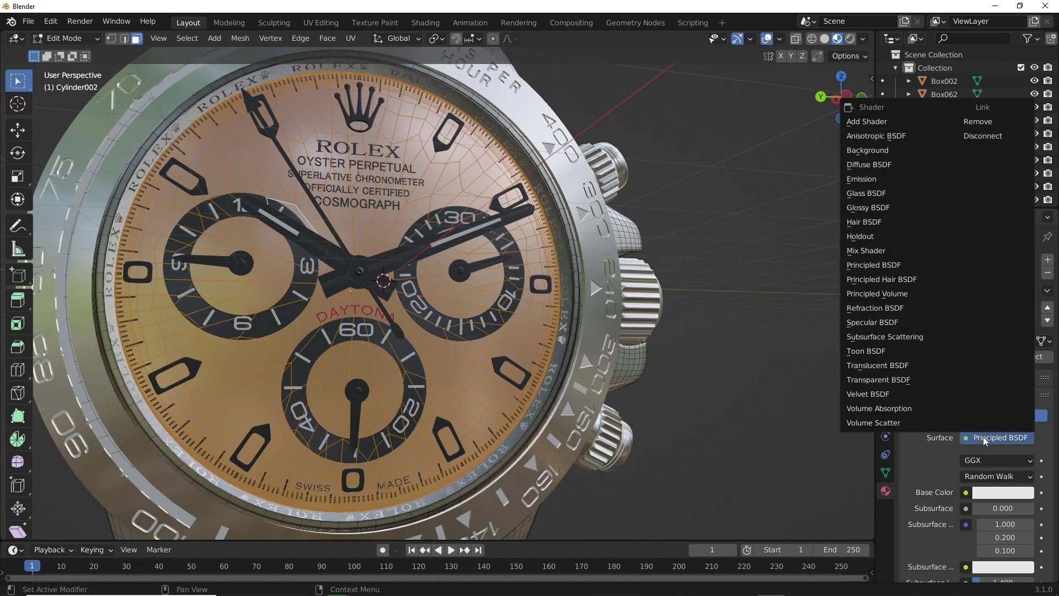
pyautogui.click(984, 438)
pyautogui.click(927, 357)
pyautogui.press('Tab')
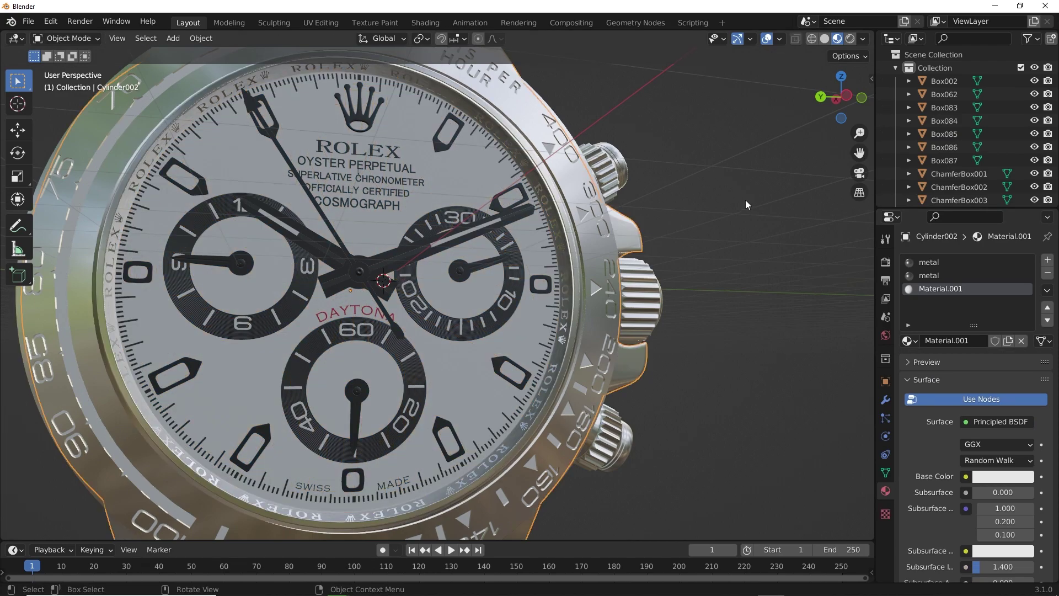
# Deselect the case and unhide the glass cover over the dial.
pyautogui.click(742, 193)
pyautogui.scroll(-2, 733, 157)
pyautogui.scroll(-3, 708, 160)
pyautogui.hotkey('alt', 'h')
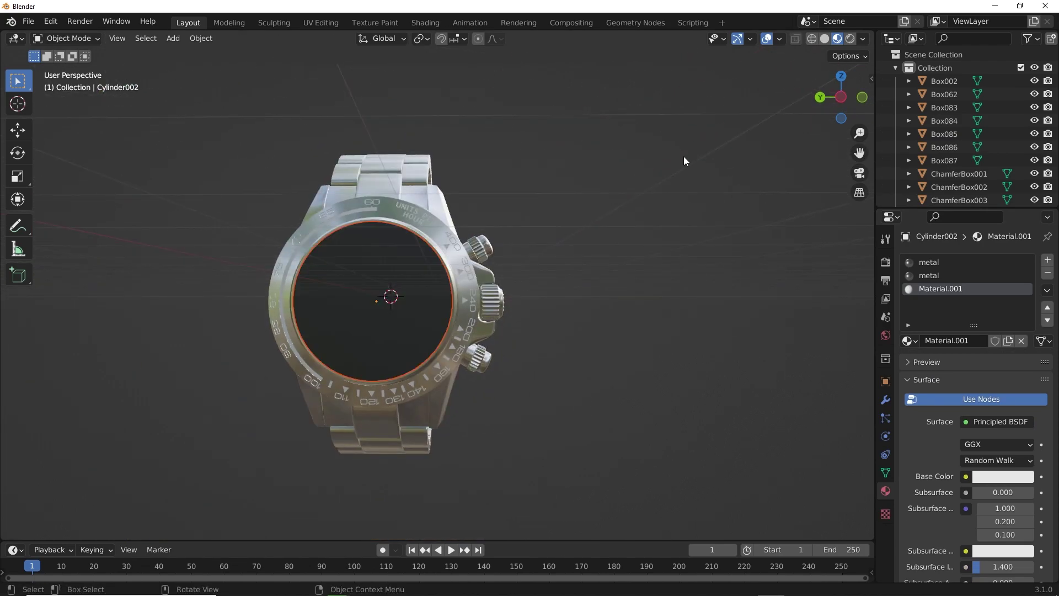
# Replace the dial cover's dark material with a new Glass BSDF material and set its roughness to 0.
pyautogui.click(385, 308)
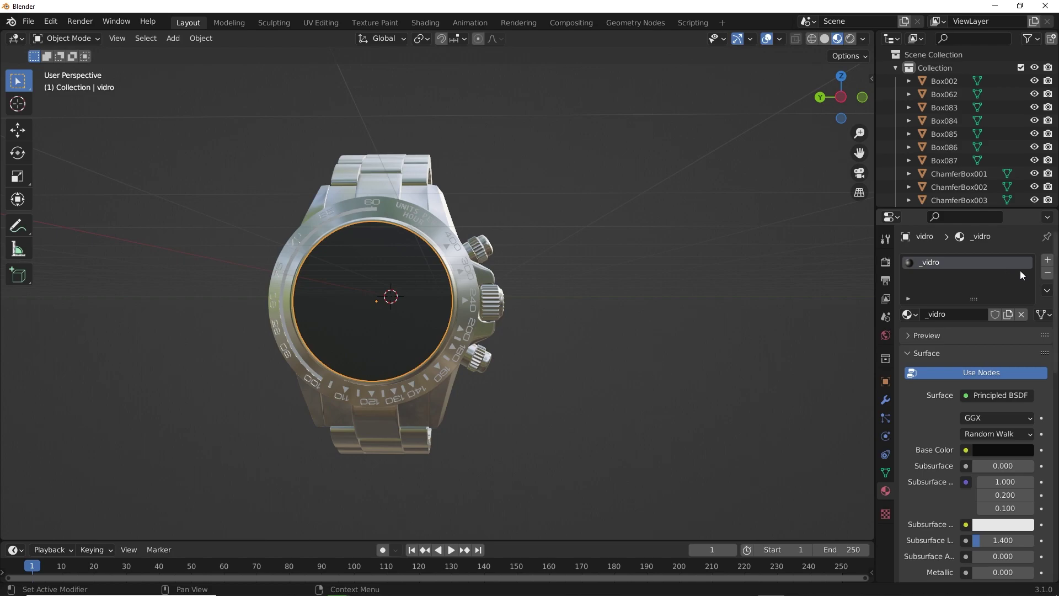
pyautogui.click(1048, 274)
pyautogui.click(986, 317)
pyautogui.click(988, 395)
pyautogui.click(877, 151)
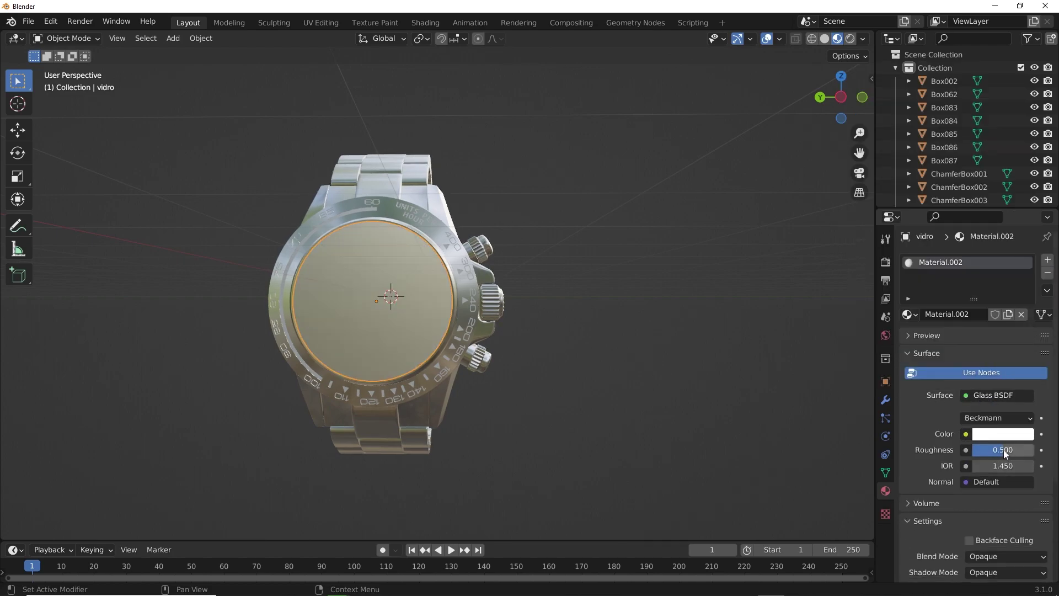
pyautogui.moveTo(990, 450); pyautogui.dragTo(949, 450)
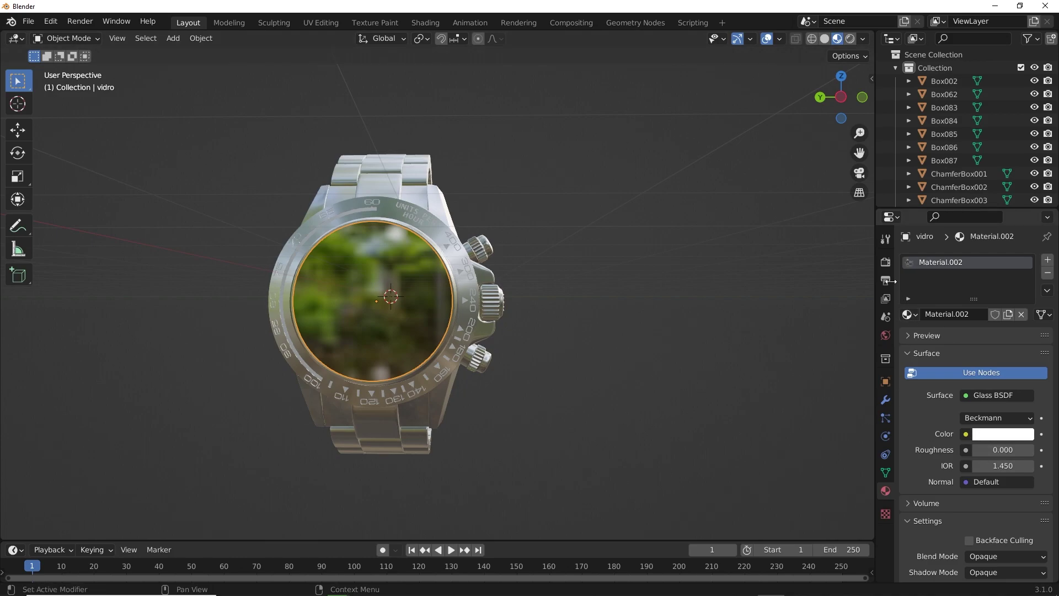
pyautogui.moveTo(424, 246); pyautogui.dragTo(398, 277, button='middle')
pyautogui.scroll(2, 496, 277)
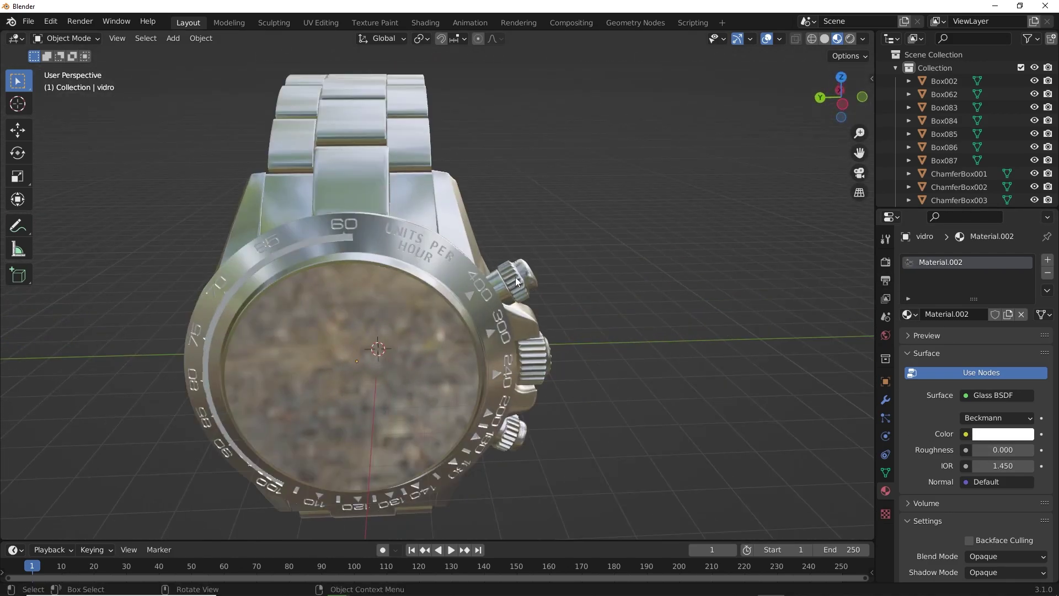
pyautogui.moveTo(515, 277); pyautogui.dragTo(536, 277, button='middle')
# Change the render engine from Eevee to Cycles and expand the denoising options for final renders.
pyautogui.click(885, 261)
pyautogui.click(1006, 261)
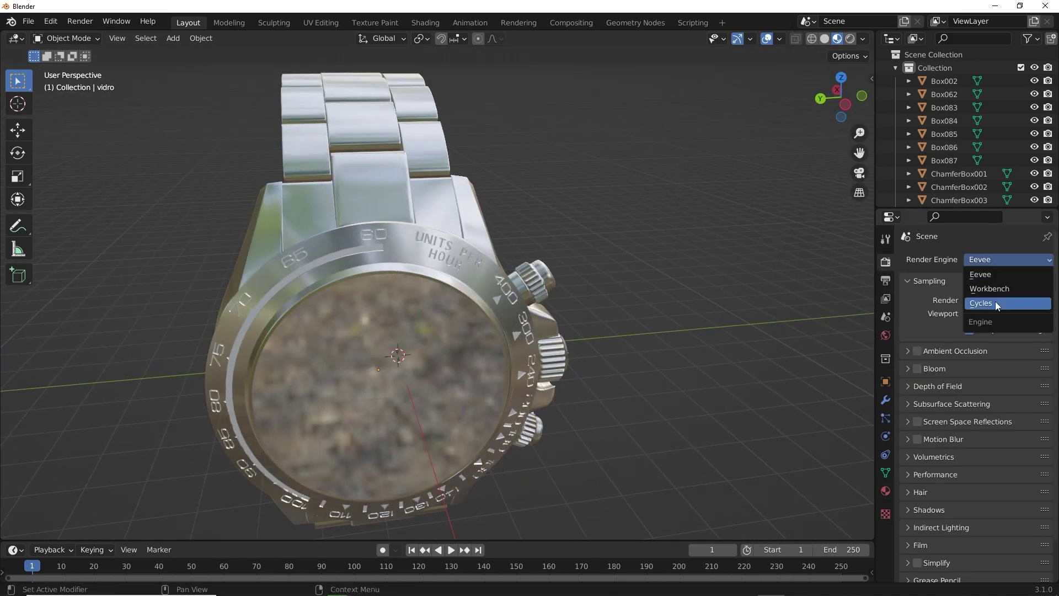
pyautogui.click(995, 302)
pyautogui.scroll(-2, 932, 372)
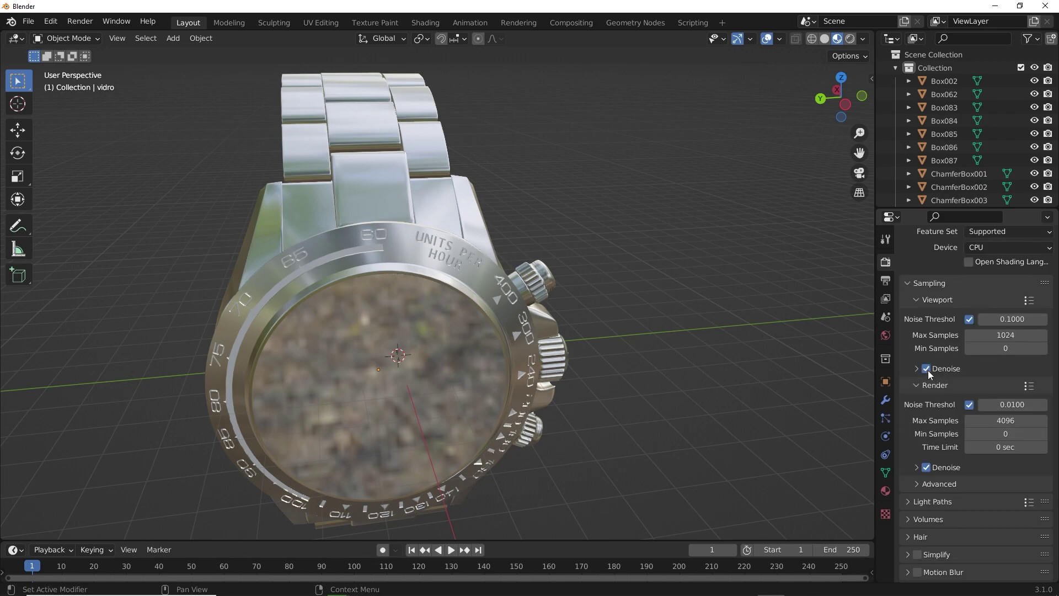
pyautogui.scroll(-2, 924, 430)
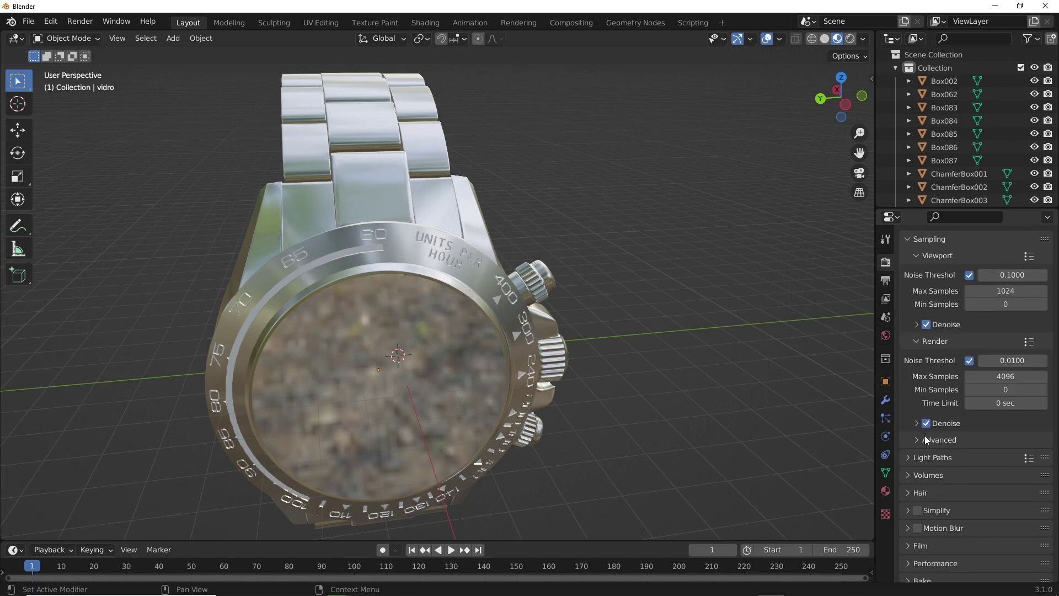
pyautogui.click(917, 423)
# Display the viewport in Rendered shading and set the Cycles device to GPU Compute.
pyautogui.press('z')
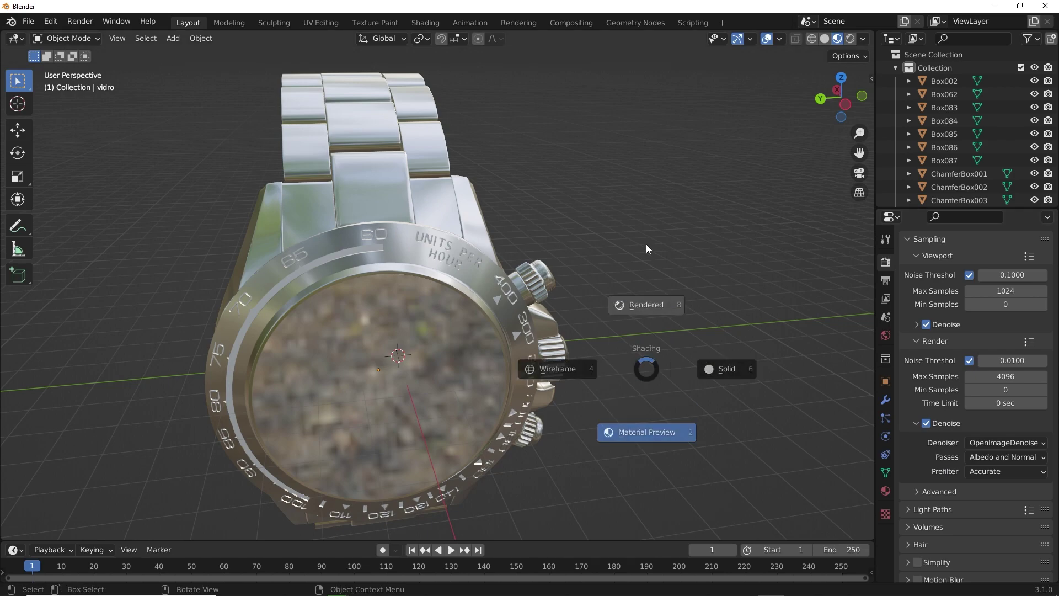
pyautogui.click(651, 206)
pyautogui.moveTo(710, 316); pyautogui.dragTo(724, 267, button='middle')
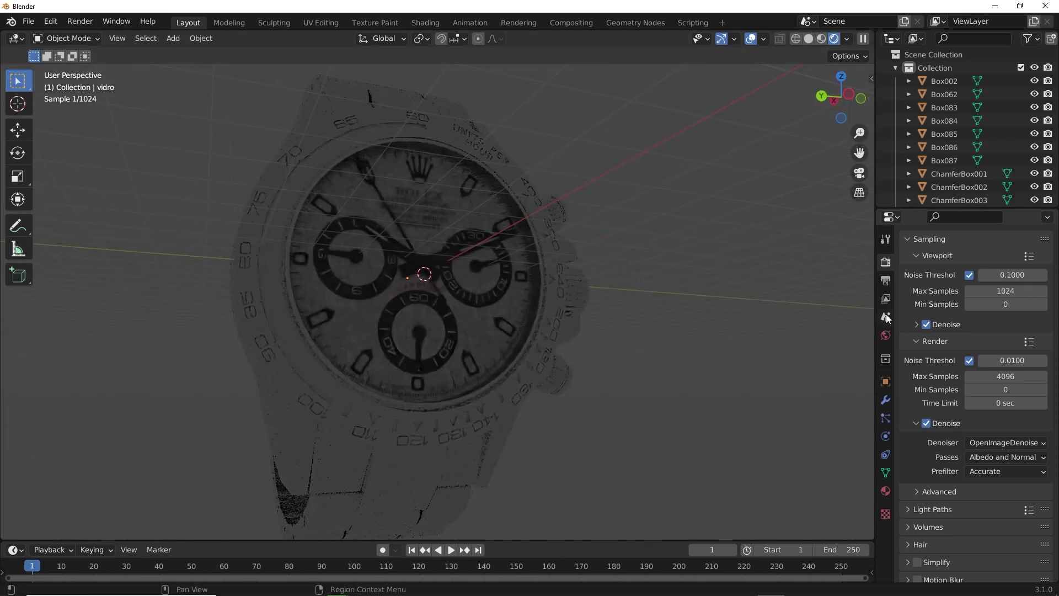
pyautogui.scroll(4, 916, 313)
pyautogui.click(998, 294)
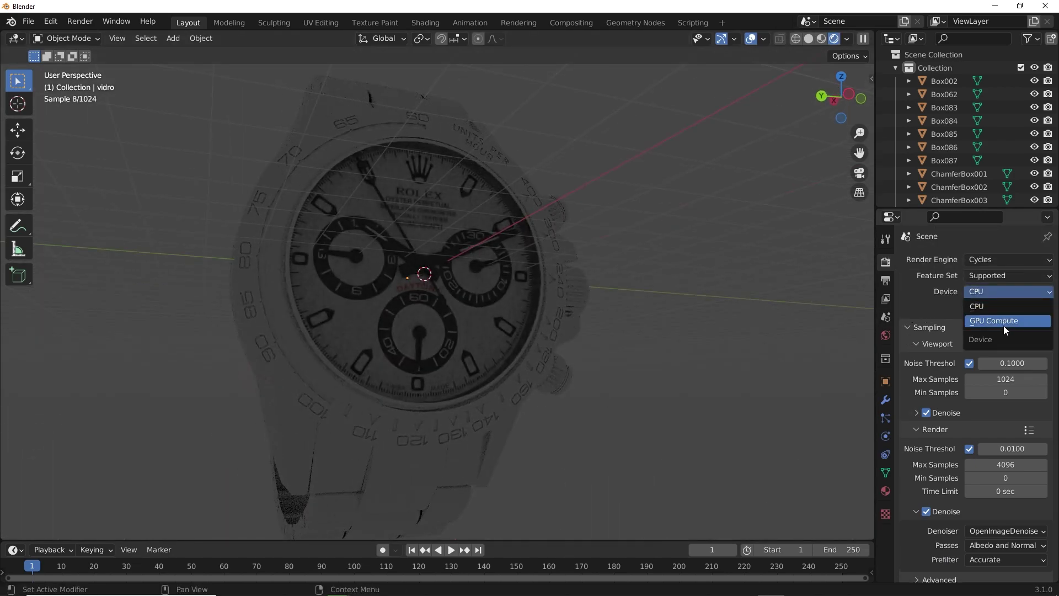
pyautogui.press('Return')
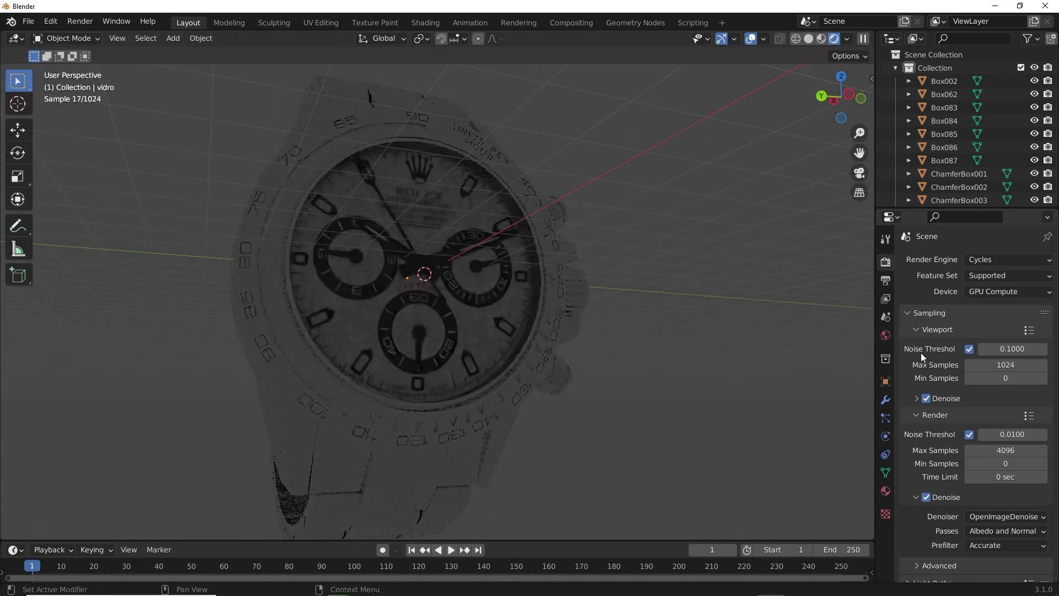
pyautogui.click(887, 280)
pyautogui.click(886, 265)
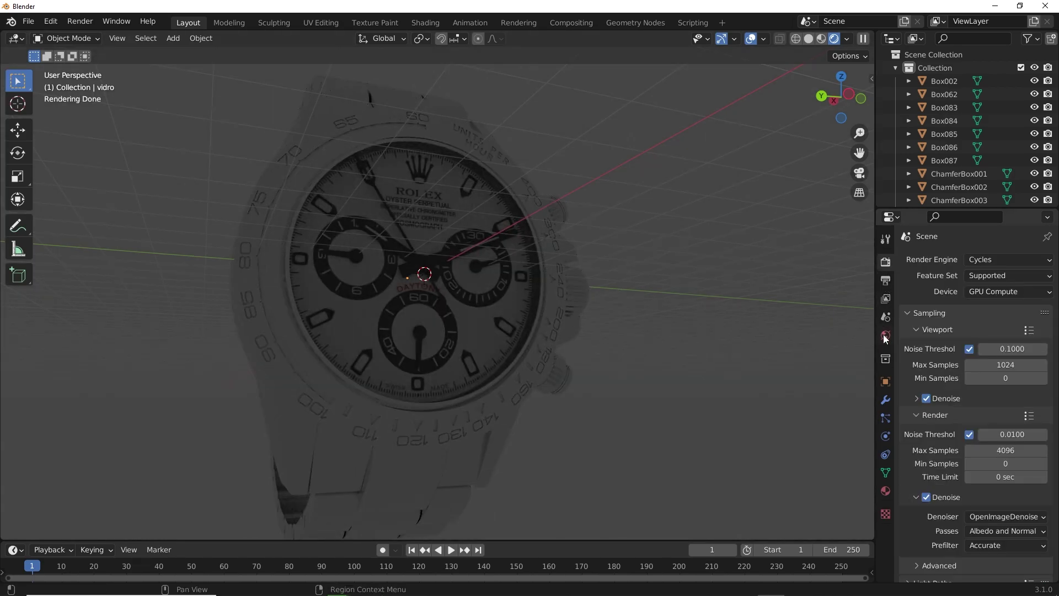
# Set the world background color to pure white.
pyautogui.click(886, 336)
pyautogui.click(1001, 340)
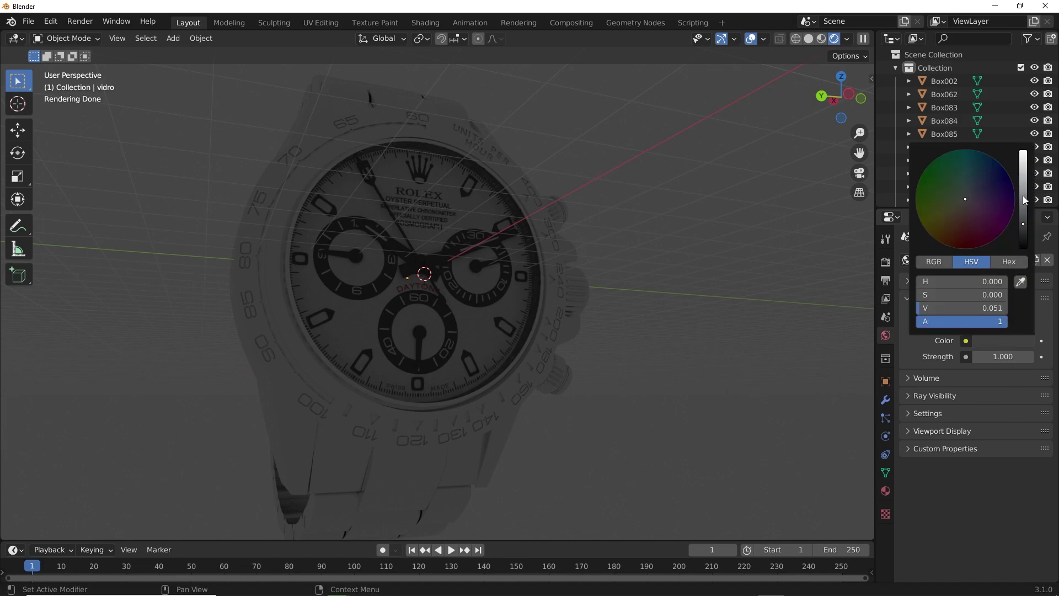
pyautogui.moveTo(1023, 190); pyautogui.dragTo(1003, 145)
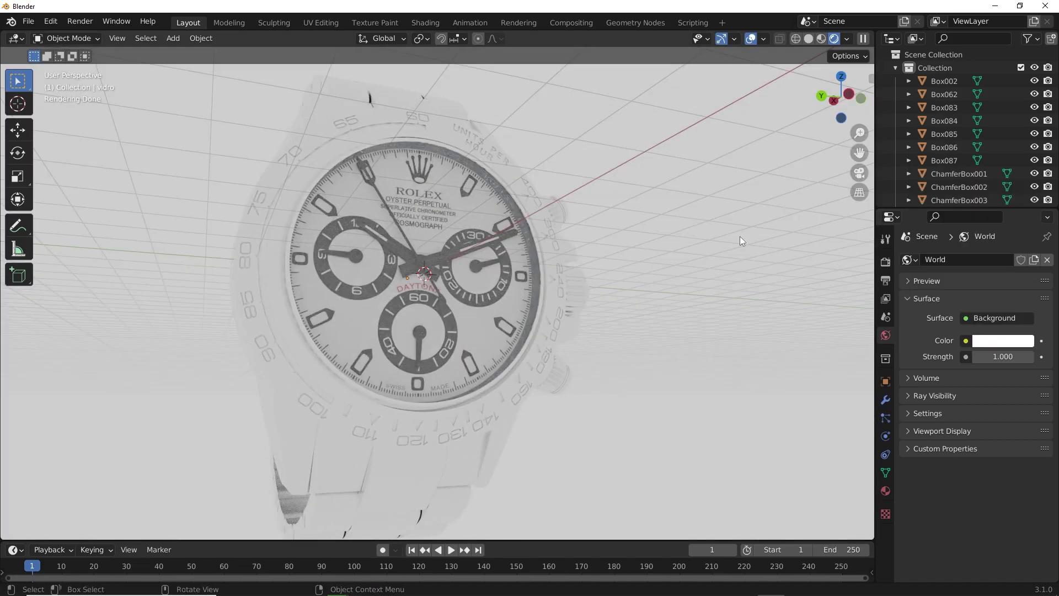
pyautogui.scroll(-6, 670, 290)
# Expand the Film render settings and enable the transparent background.
pyautogui.click(885, 262)
pyautogui.scroll(-5, 927, 449)
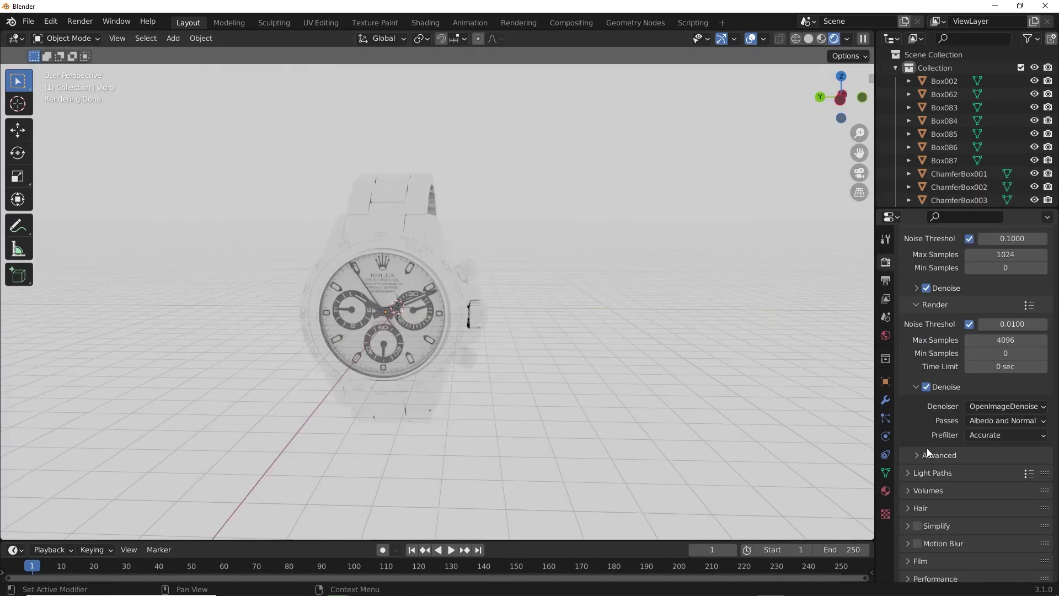
pyautogui.scroll(-3, 927, 448)
pyautogui.click(918, 497)
pyautogui.scroll(1, 944, 541)
pyautogui.scroll(-3, 935, 545)
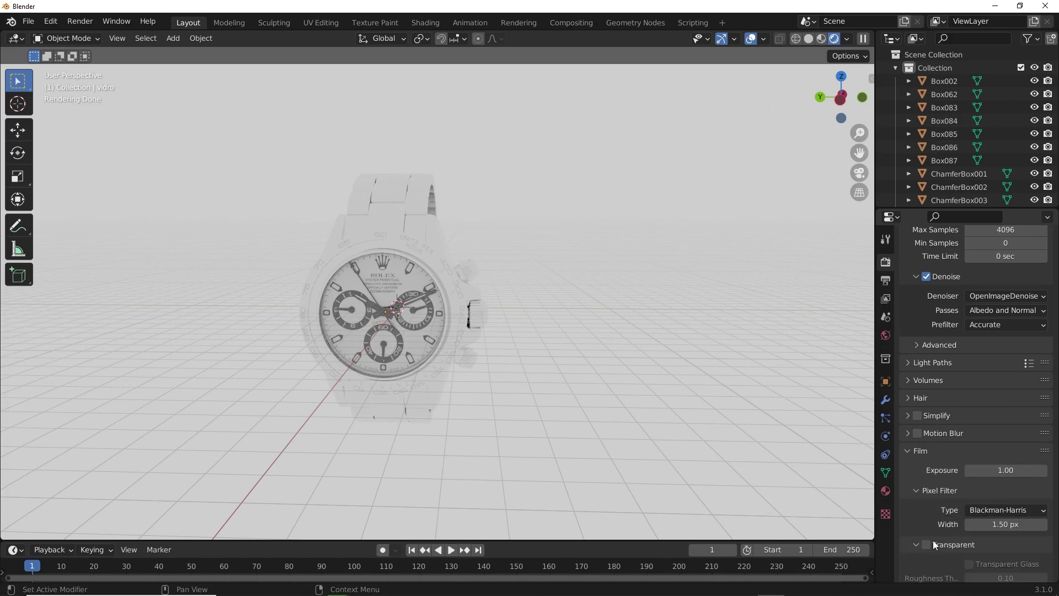
pyautogui.scroll(2, 561, 256)
pyautogui.scroll(1, 573, 246)
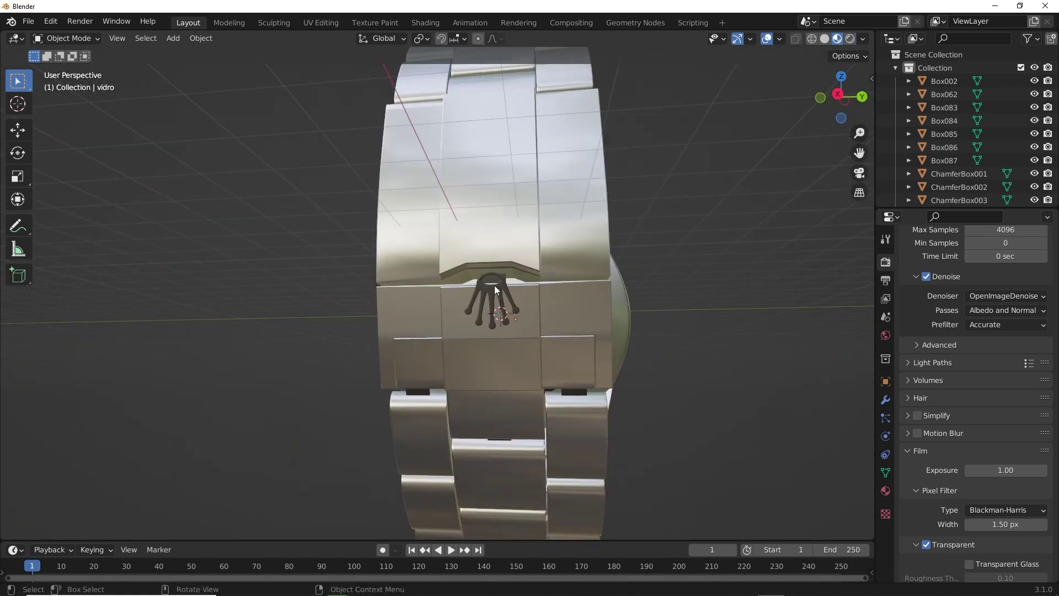
# Select the crown emblem on the bracelet clasp and show the watch in Solid shading from the top orthographic view.
pyautogui.click(494, 287)
pyautogui.moveTo(550, 296); pyautogui.dragTo(362, 317, button='middle')
pyautogui.scroll(-4, 362, 317)
pyautogui.moveTo(596, 226); pyautogui.dragTo(502, 222, button='middle')
pyautogui.scroll(2, 499, 221)
pyautogui.scroll(-5, 496, 221)
pyautogui.press('z')
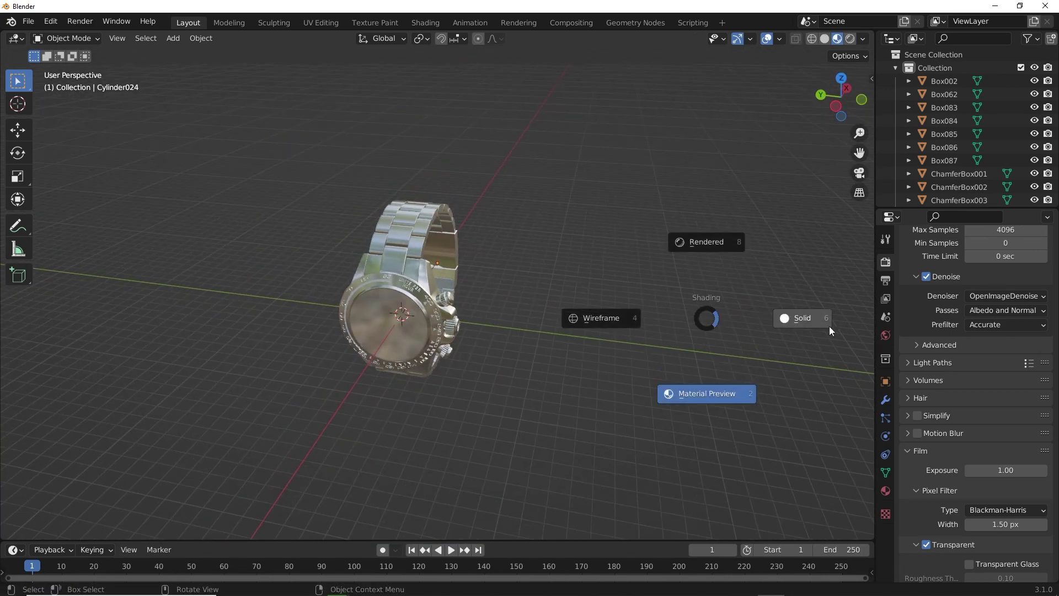
pyautogui.click(820, 326)
pyautogui.moveTo(458, 95); pyautogui.dragTo(528, 218, button='middle')
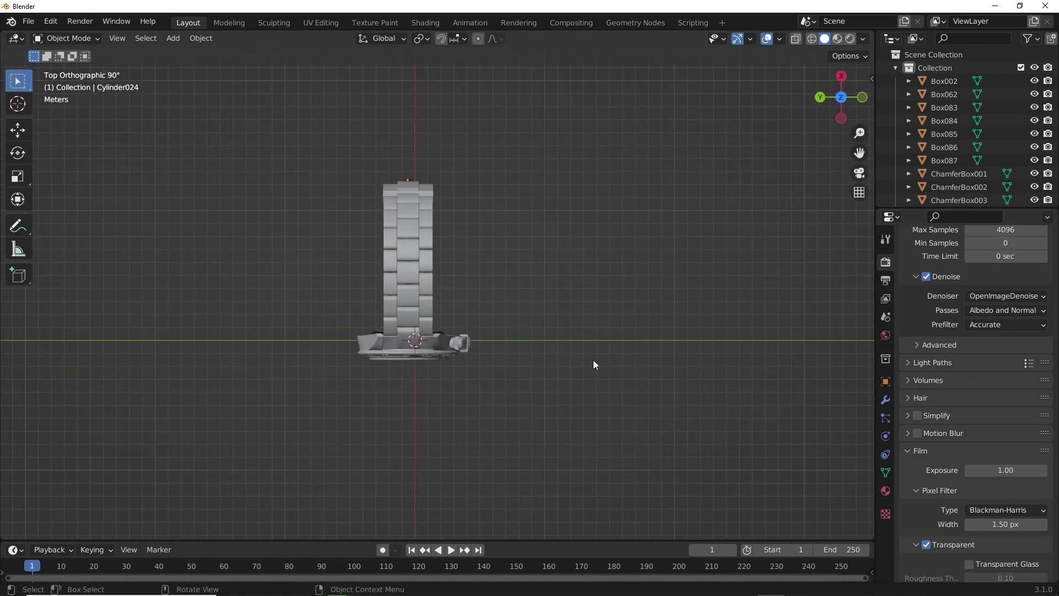
# Switch to YouTube in the browser, search for "cg geek" and open the CG Geek channel.
pyautogui.moveTo(1058, 157); pyautogui.dragTo(485, 1)
pyautogui.click(457, 72)
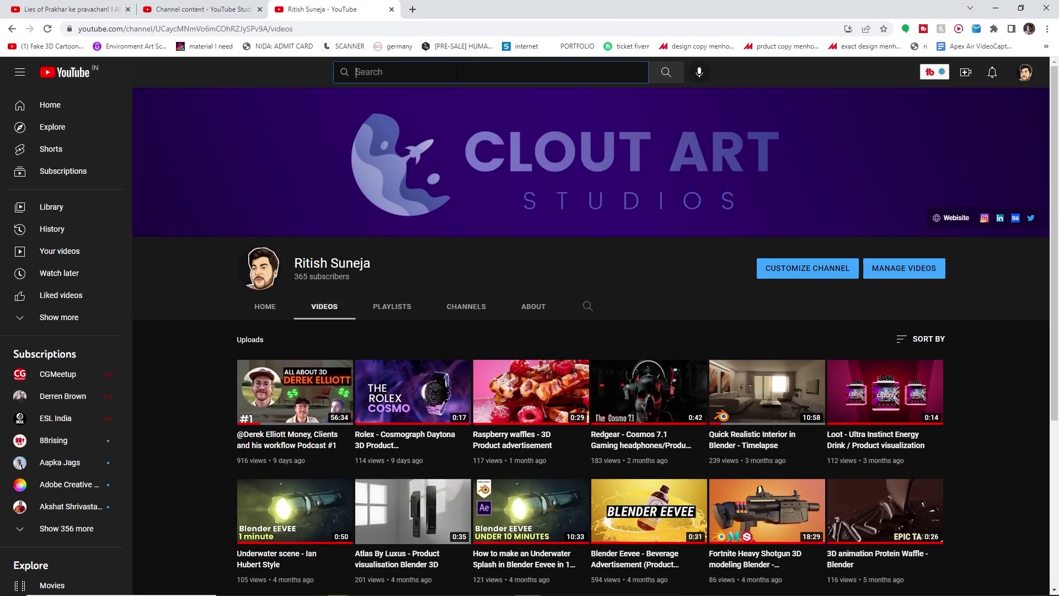
pyautogui.write('cg geek')
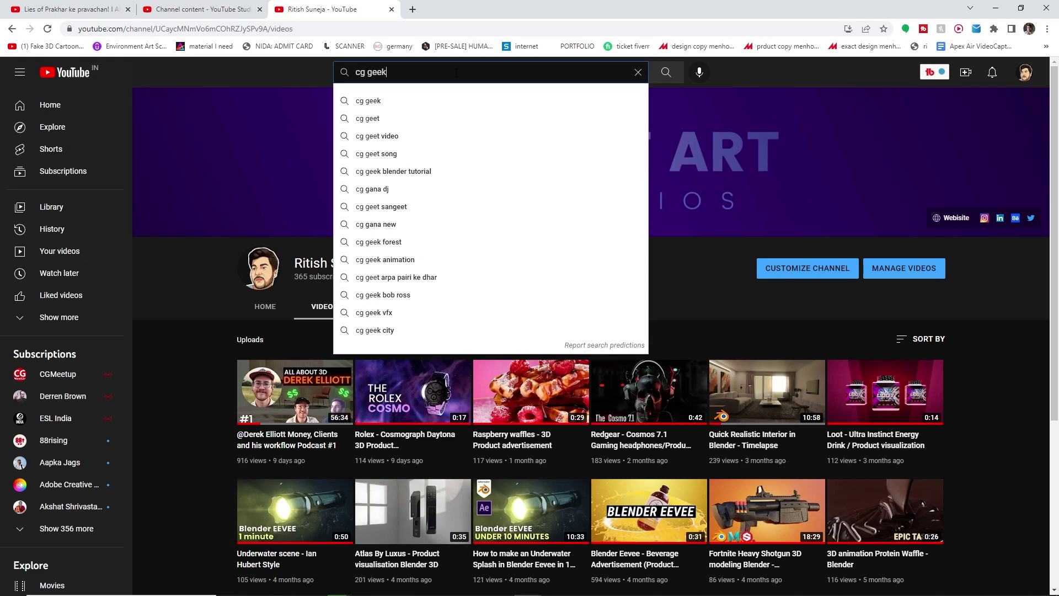
pyautogui.press('Return')
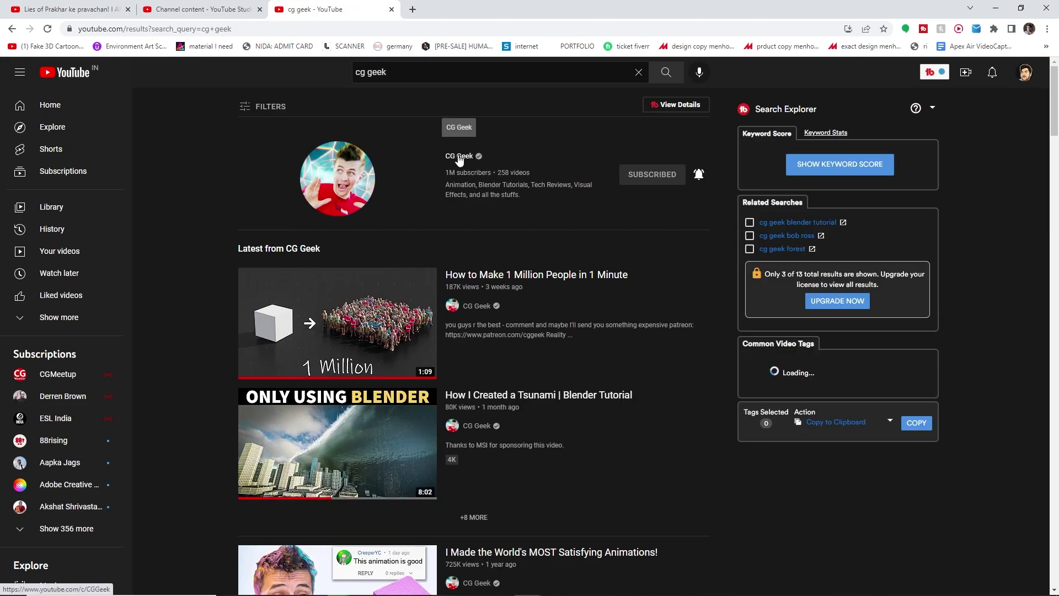
pyautogui.click(459, 156)
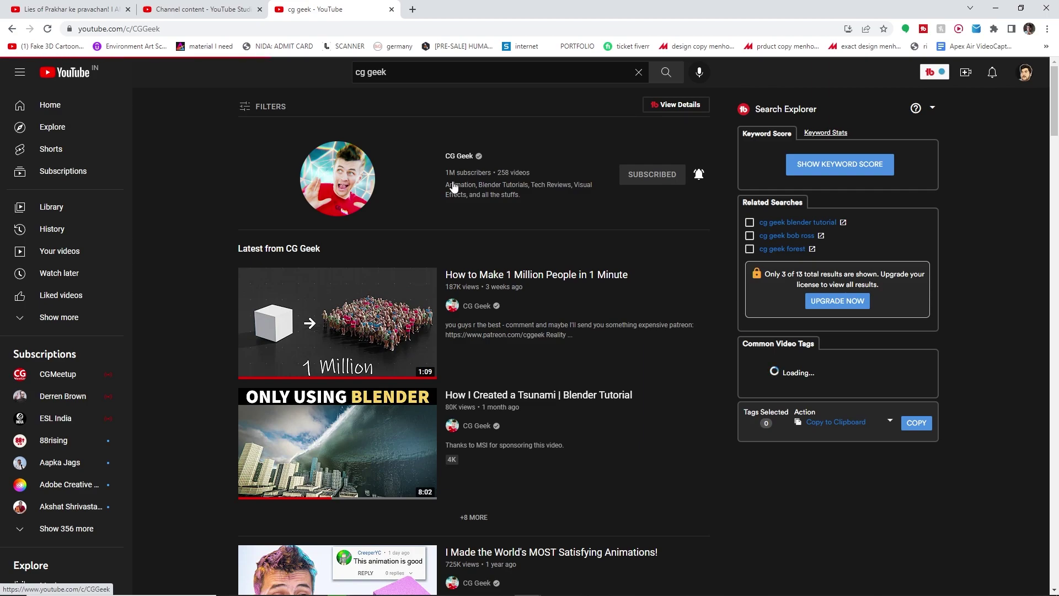
pyautogui.click(325, 304)
pyautogui.scroll(-3, 685, 290)
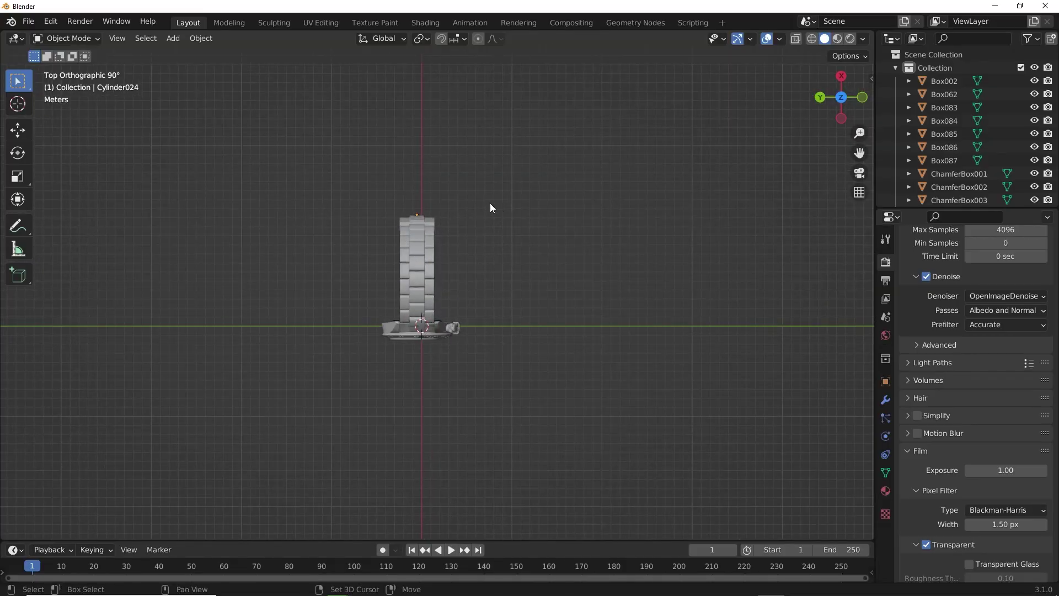
# Add a cube at the world origin and scale it up until it encloses the whole watch with plenty of room.
pyautogui.hotkey('shift', 'a')
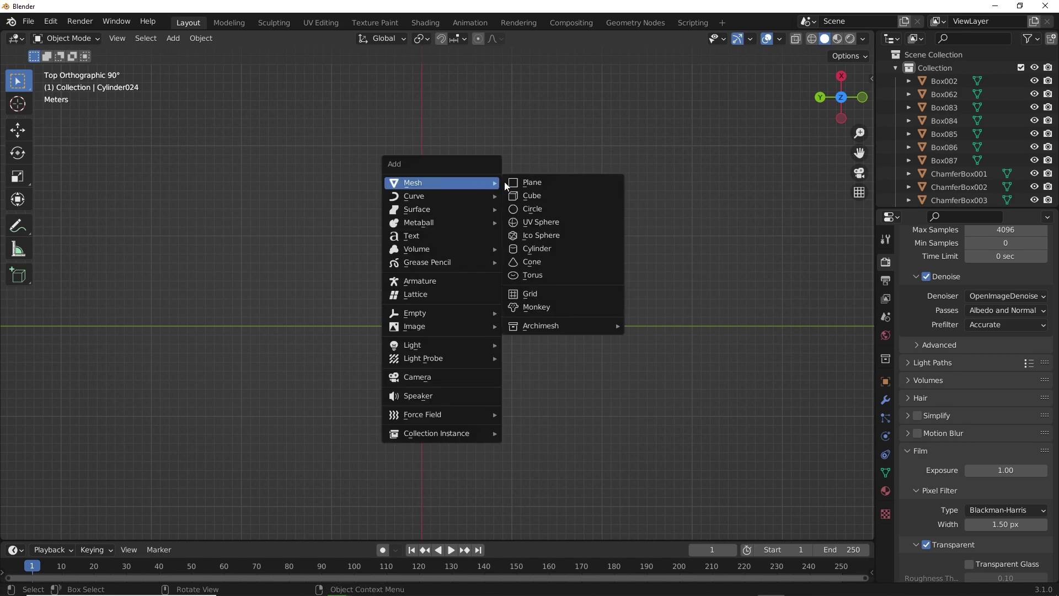
pyautogui.click(557, 195)
pyautogui.scroll(-3, 561, 378)
pyautogui.press('s')
pyautogui.click(190, 166)
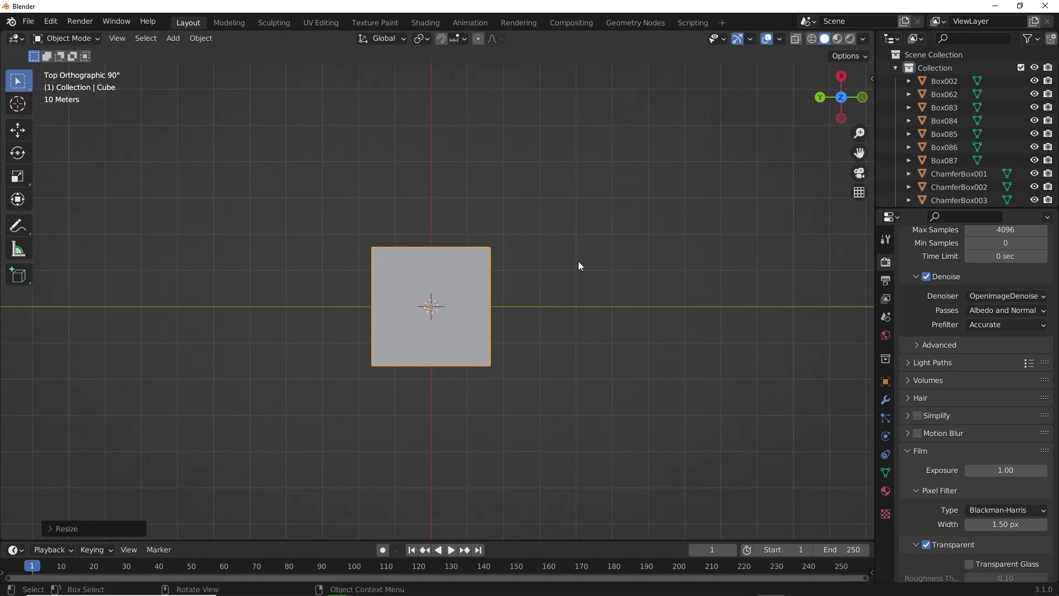
pyautogui.press('s')
pyautogui.click(719, 265)
pyautogui.moveTo(719, 265); pyautogui.dragTo(724, 243, button='middle')
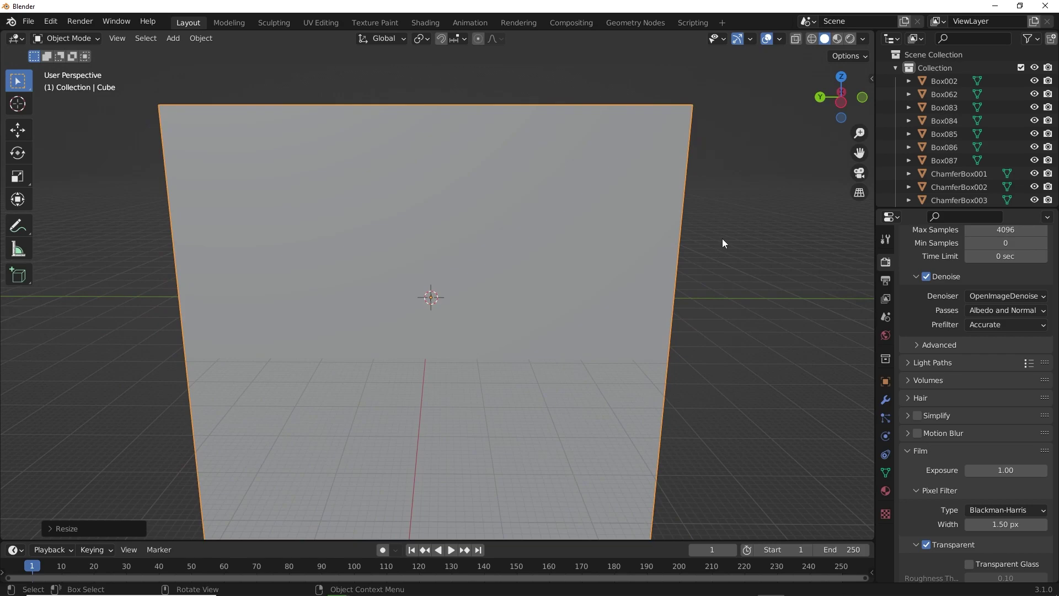
pyautogui.press('s')
pyautogui.click(231, 165)
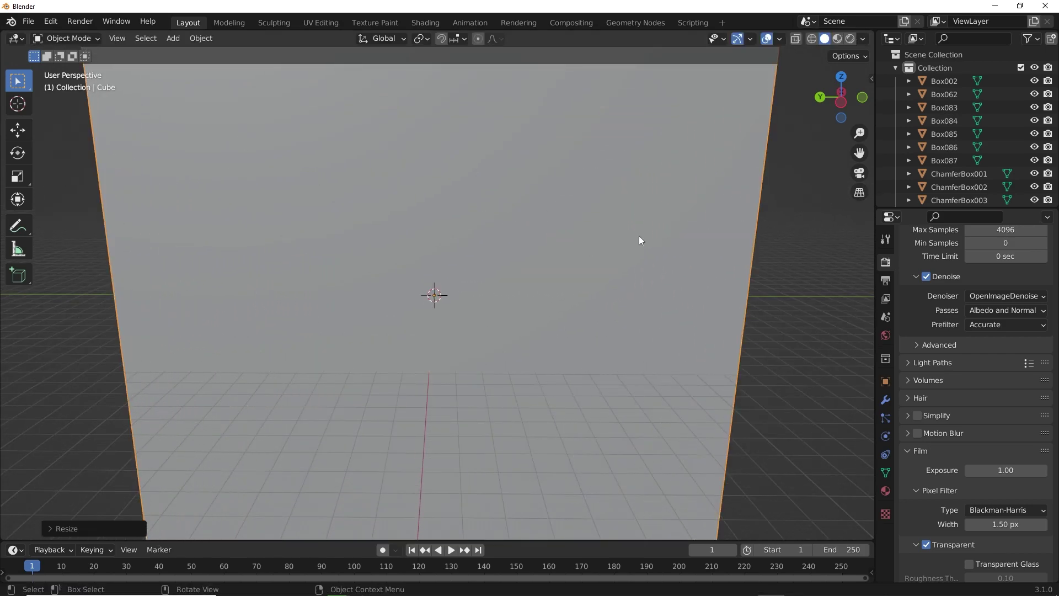
pyautogui.scroll(-6, 677, 240)
# Create a new material for the cube and delete its Principled BSDF node in the Shading workspace.
pyautogui.click(885, 491)
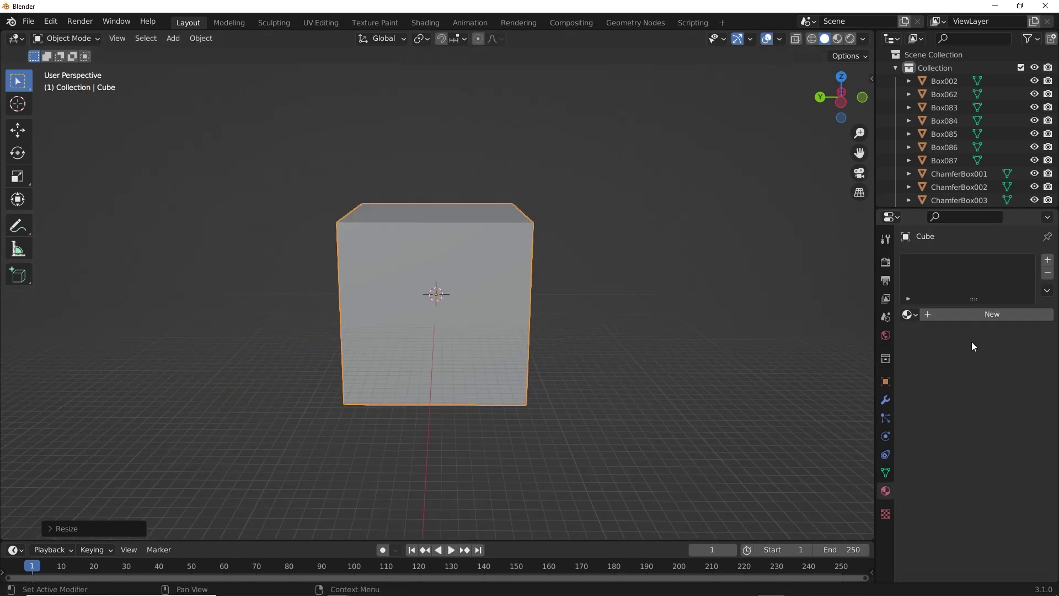
pyautogui.click(982, 316)
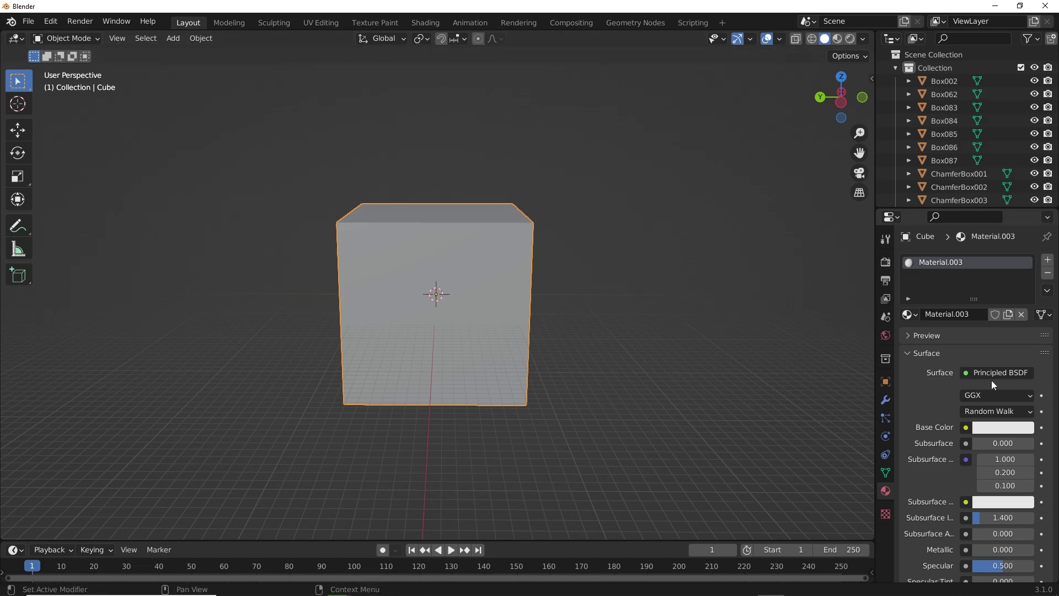
pyautogui.click(422, 23)
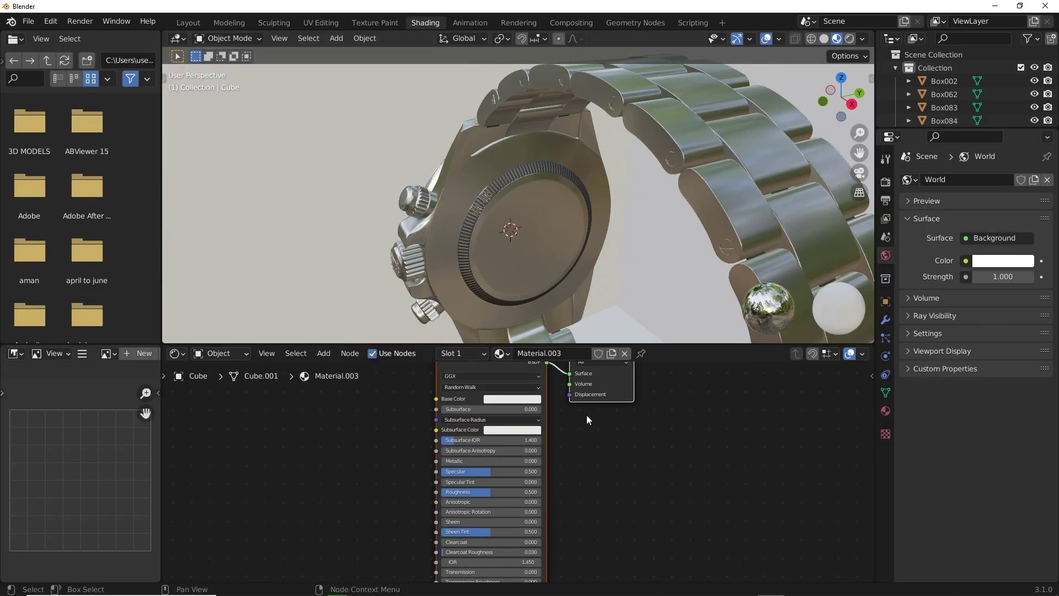
pyautogui.press('x')
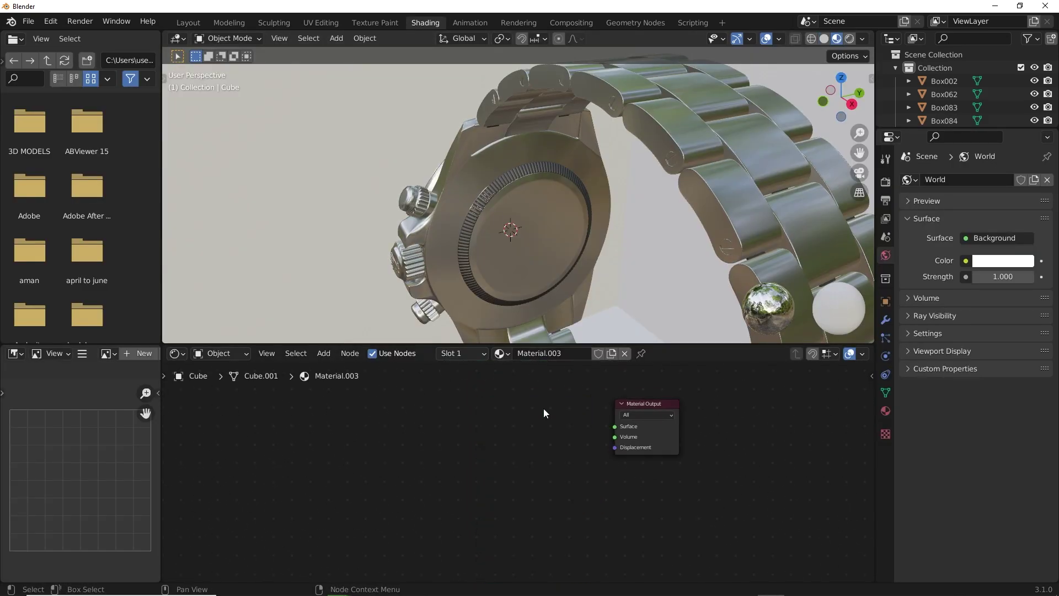
# Add a Principled Volume node and connect its Volume output to the Volume input of the Material Output.
pyautogui.scroll(3, 550, 403)
pyautogui.hotkey('shift', 'a')
pyautogui.click(505, 422)
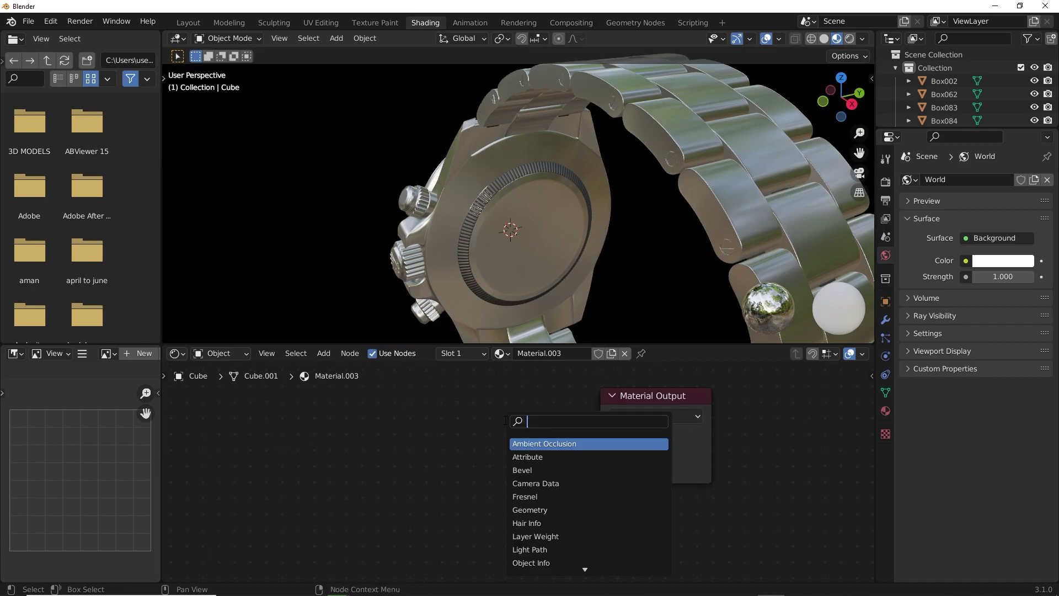
pyautogui.write('volume')
pyautogui.press('Down')
pyautogui.press('Down')
pyautogui.press('Return')
pyautogui.click(578, 413)
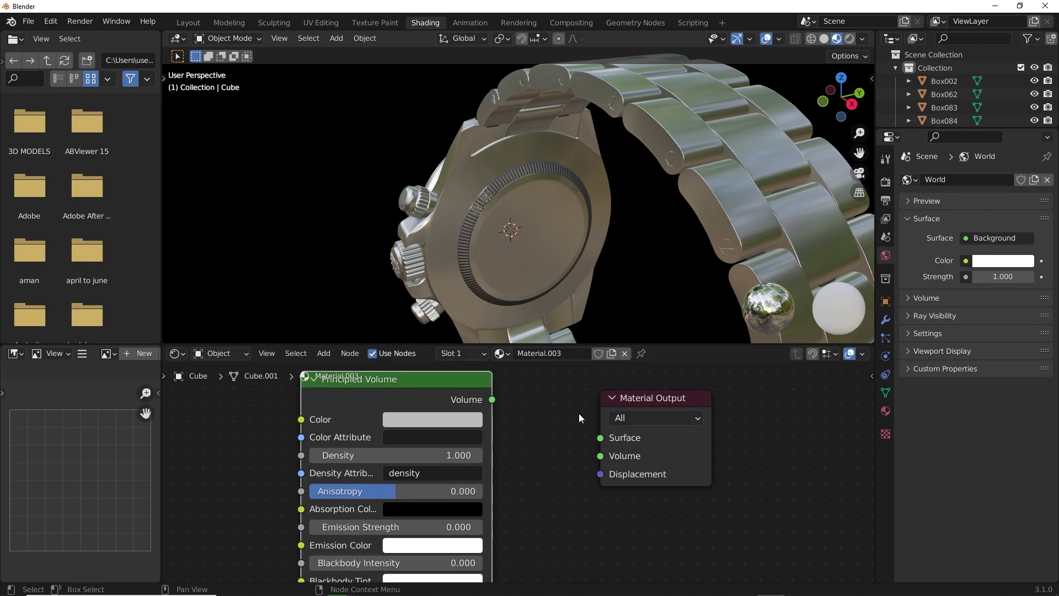
pyautogui.moveTo(493, 400); pyautogui.dragTo(522, 428)
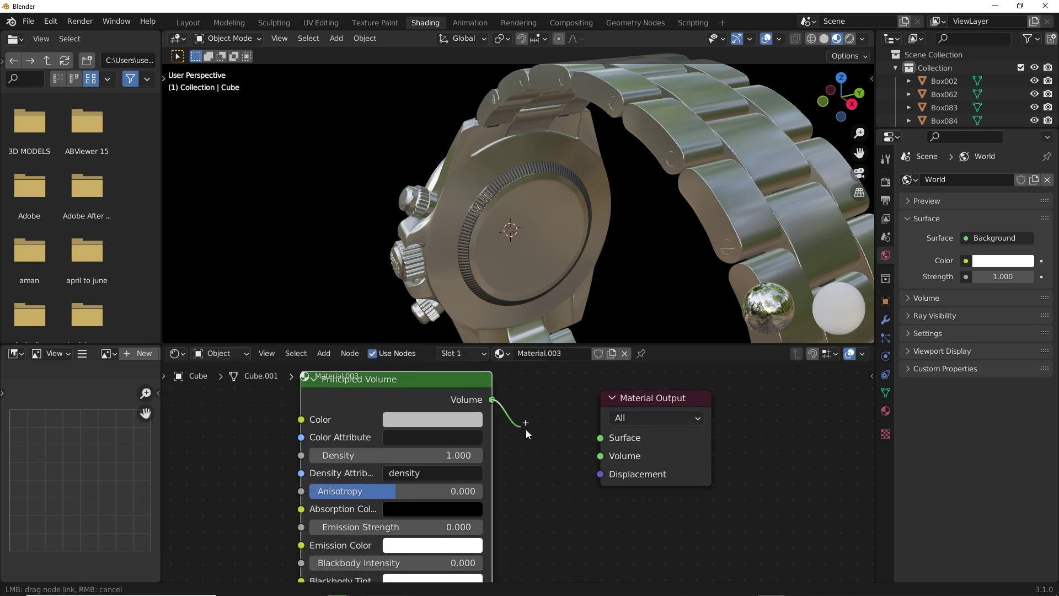
pyautogui.moveTo(596, 455)
pyautogui.mouseDown()
pyautogui.moveTo(597, 439)
pyautogui.moveTo(571, 452)
pyautogui.moveTo(607, 462)
pyautogui.mouseUp()
# Examine the volumetric cube from several angles in Rendered shading in the Layout workspace.
pyautogui.scroll(-7, 489, 227)
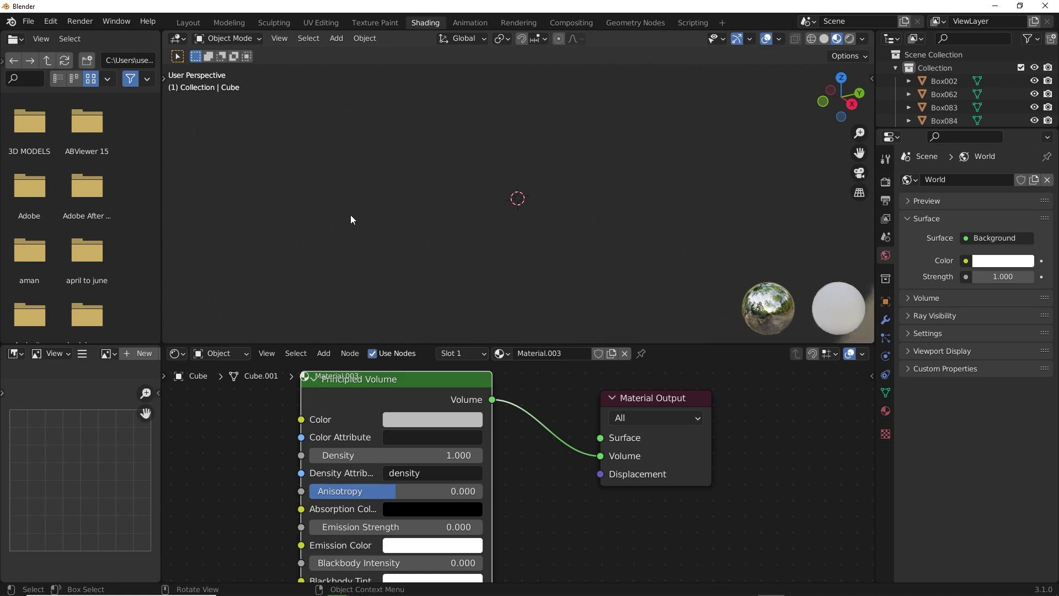
pyautogui.scroll(-5, 350, 213)
pyautogui.scroll(3, 387, 208)
pyautogui.moveTo(427, 212); pyautogui.dragTo(475, 237, button='middle')
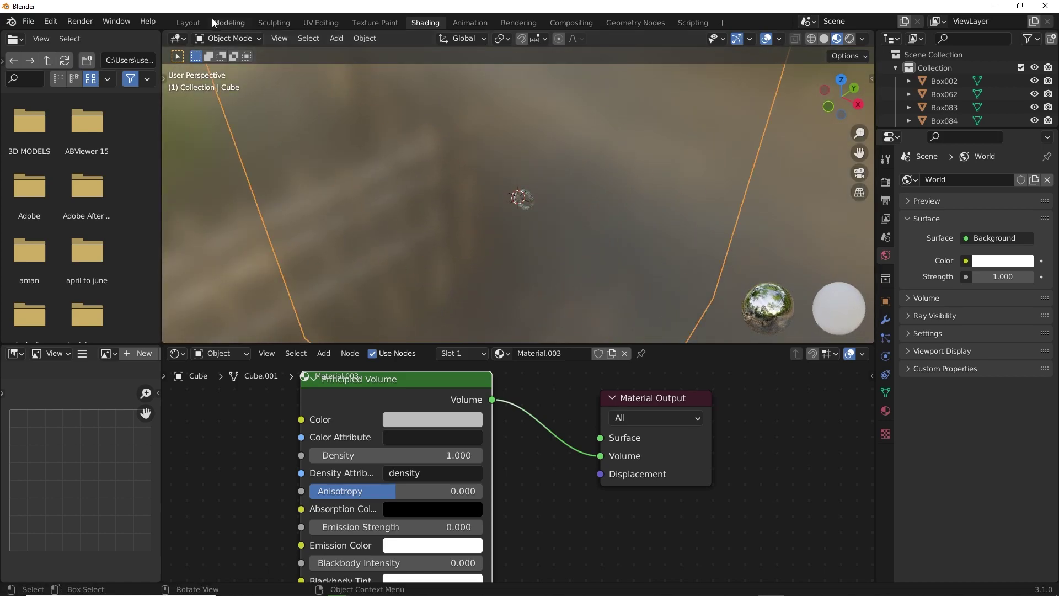
pyautogui.click(190, 22)
pyautogui.moveTo(381, 172); pyautogui.dragTo(432, 201, button='middle')
pyautogui.press('z')
pyautogui.click(411, 365)
pyautogui.scroll(4, 436, 364)
pyautogui.moveTo(437, 365)
pyautogui.mouseDown(button='middle')
pyautogui.moveTo(540, 318)
pyautogui.moveTo(519, 356)
pyautogui.mouseUp(button='middle')
pyautogui.press('z')
pyautogui.click(726, 196)
pyautogui.scroll(-1, 777, 160)
pyautogui.moveTo(777, 160)
pyautogui.mouseDown(button='middle')
pyautogui.moveTo(660, 228)
pyautogui.moveTo(701, 240)
pyautogui.moveTo(674, 243)
pyautogui.mouseUp(button='middle')
pyautogui.scroll(-2, 660, 229)
pyautogui.scroll(3, 675, 243)
pyautogui.scroll(-3, 548, 268)
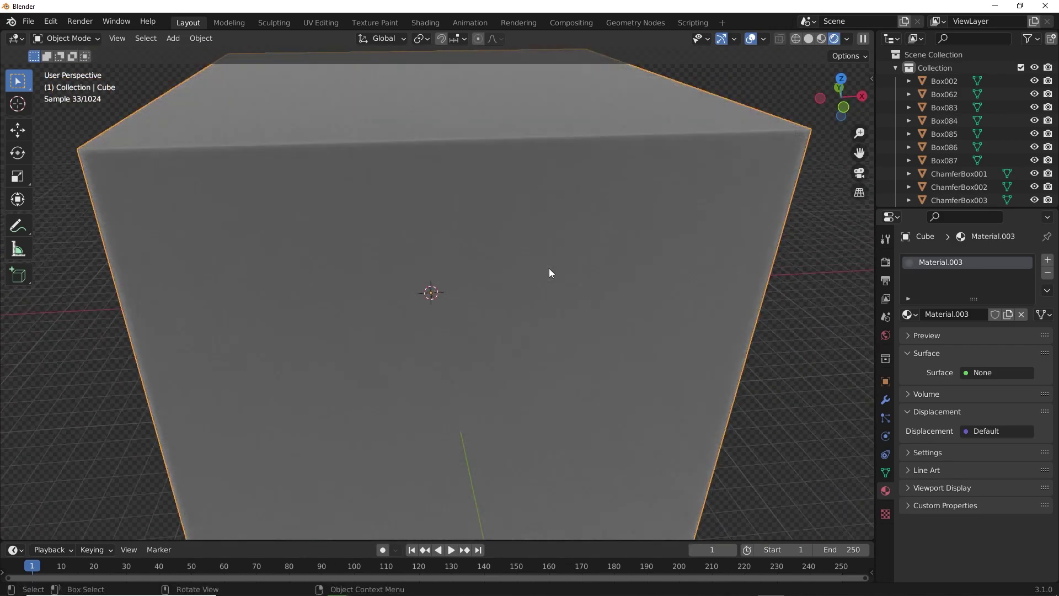
pyautogui.moveTo(549, 269); pyautogui.dragTo(482, 223, button='middle')
pyautogui.scroll(3, 529, 213)
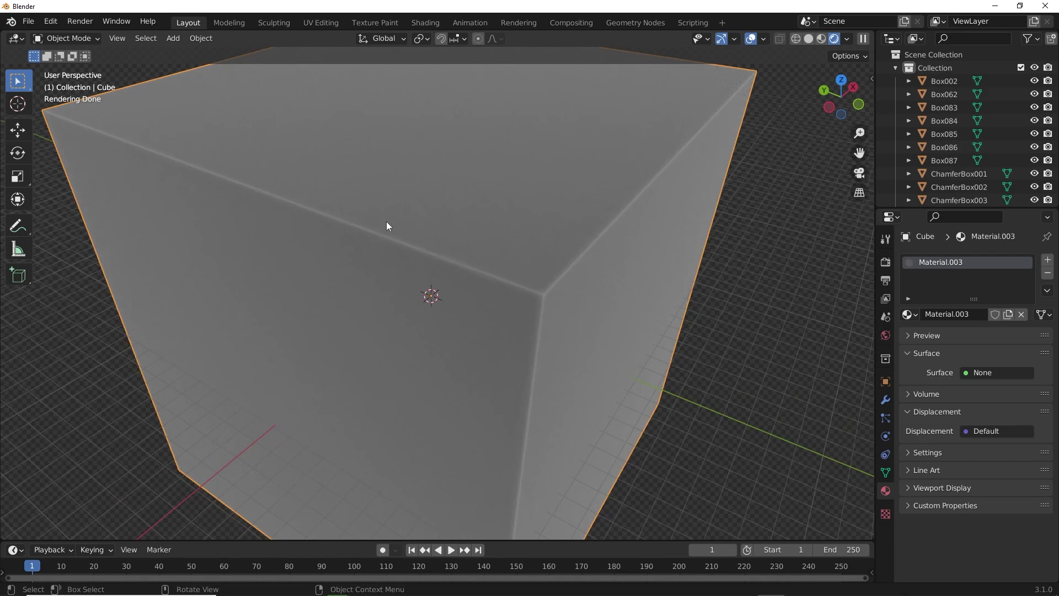
pyautogui.scroll(2, 386, 225)
# Return to the Shading workspace and show the whole cube in Solid shading.
pyautogui.click(425, 22)
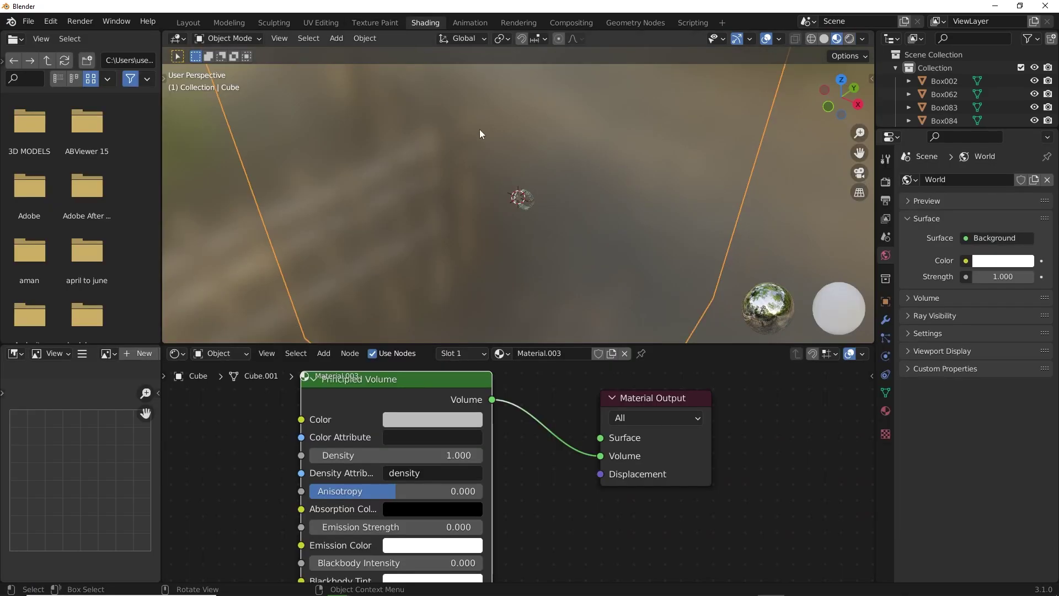
pyautogui.scroll(-2, 499, 162)
pyautogui.scroll(3, 582, 155)
pyautogui.press('z')
pyautogui.click(557, 234)
pyautogui.scroll(-4, 412, 193)
pyautogui.moveTo(485, 222); pyautogui.dragTo(516, 309, button='middle')
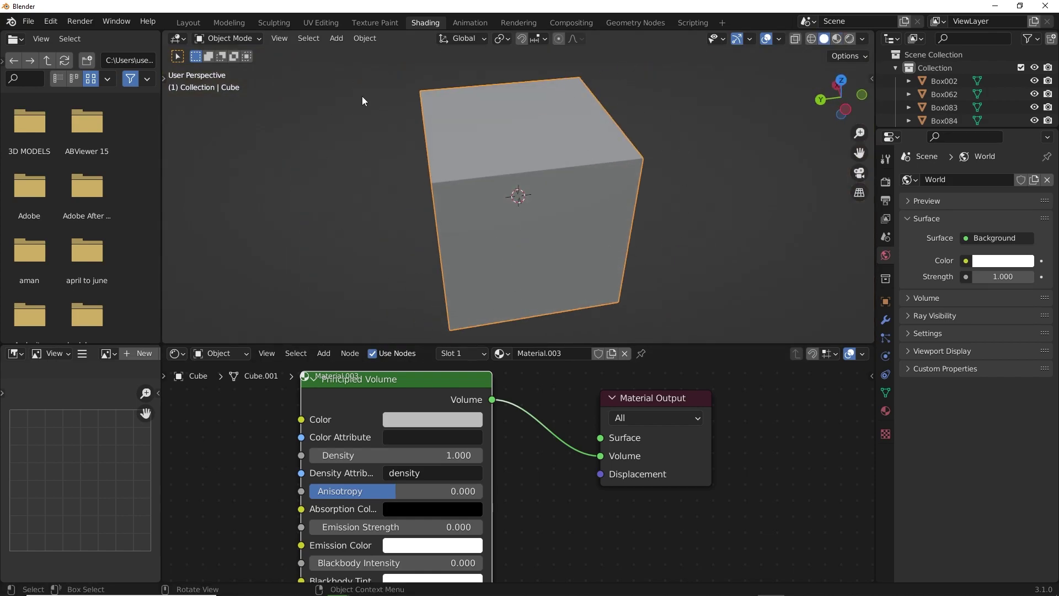
pyautogui.moveTo(348, 377); pyautogui.dragTo(672, 413, button='middle')
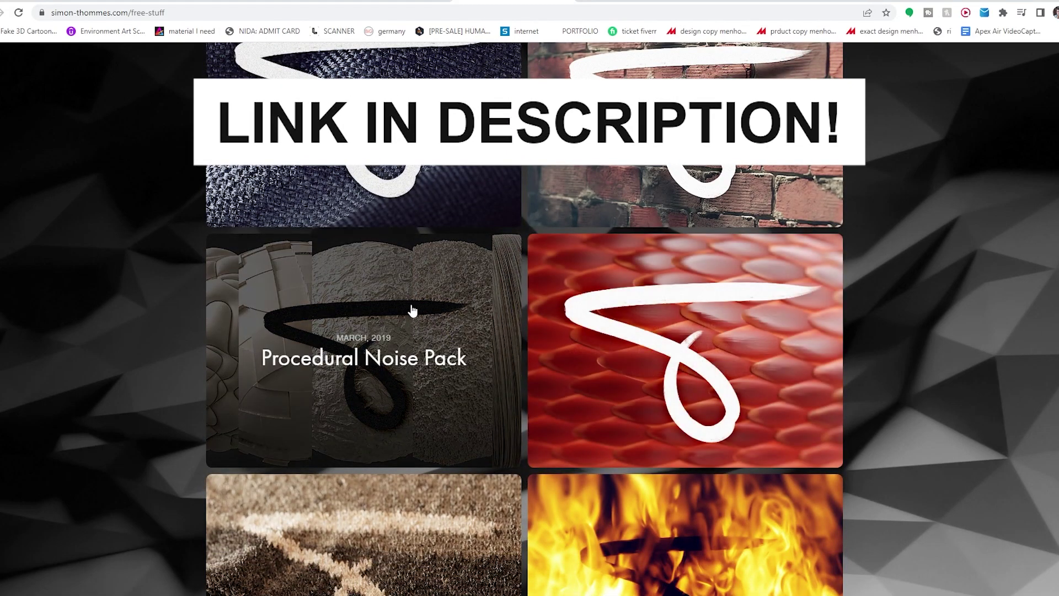
# Open the Procedural Noise Pack page in the browser and open the file Noise Pack v1.0.blend in Blender.
pyautogui.click(475, 340)
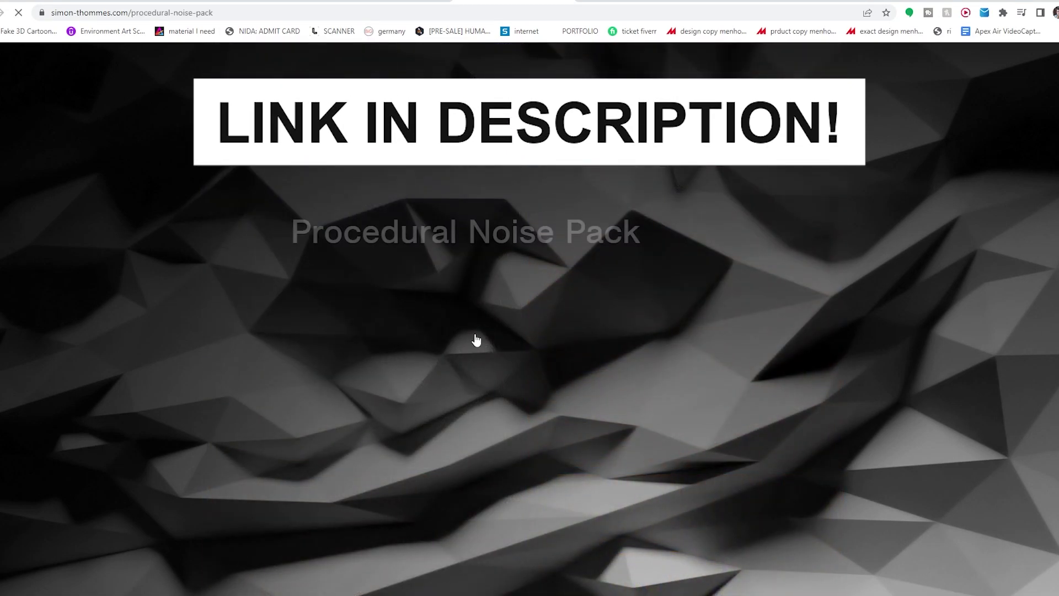
pyautogui.scroll(-5, 477, 334)
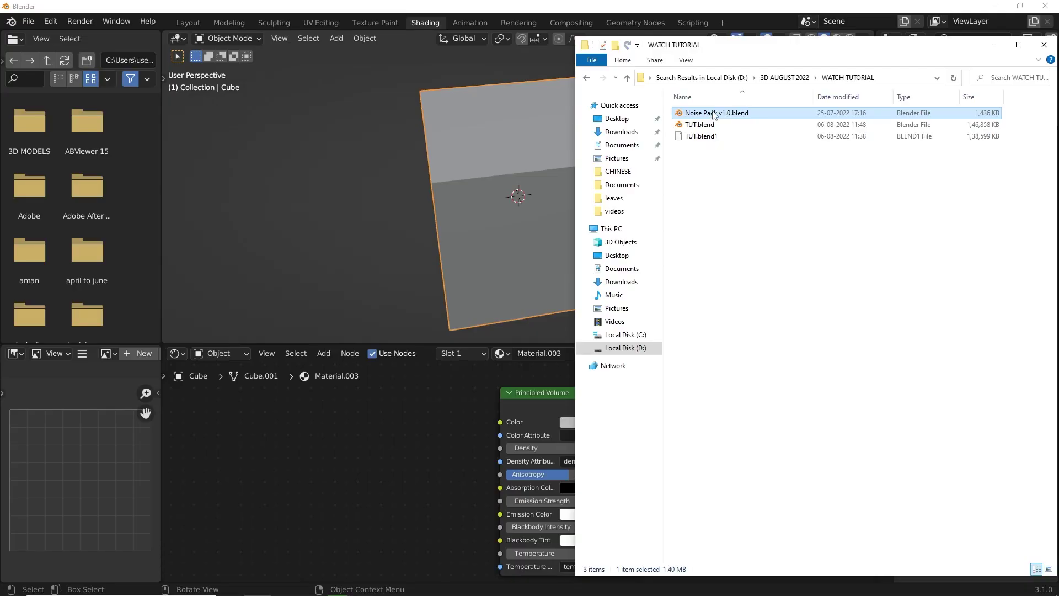
pyautogui.doubleClick(713, 113)
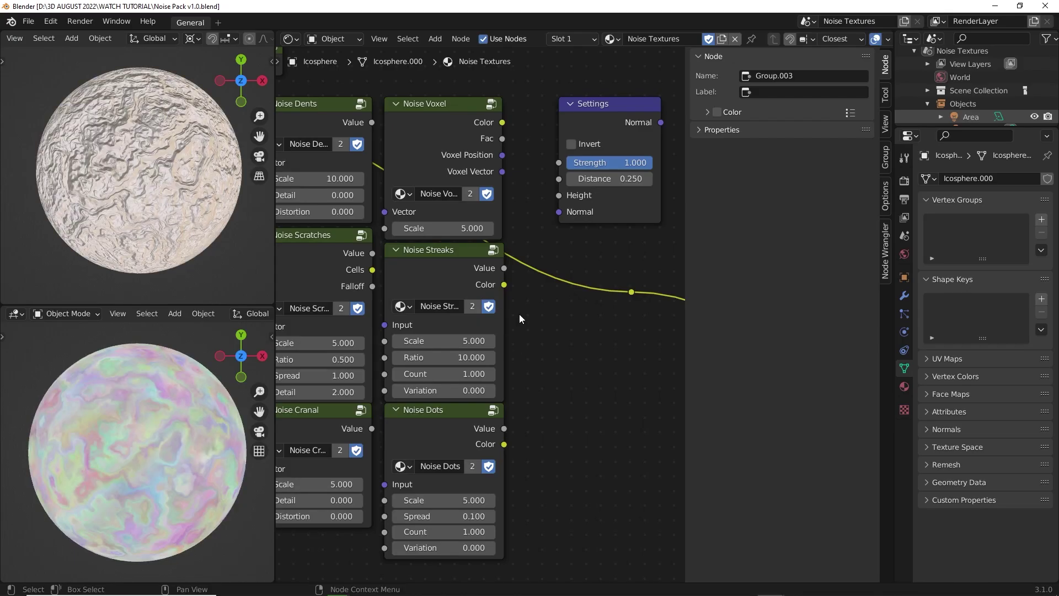
# Look over the noise node groups of the Noise Textures material and move the Noise 2 node apart from the others.
pyautogui.scroll(-1, 518, 314)
pyautogui.scroll(-2, 399, 275)
pyautogui.moveTo(440, 278); pyautogui.dragTo(668, 342, button='middle')
pyautogui.moveTo(579, 298); pyautogui.dragTo(448, 267, button='middle')
pyautogui.scroll(-4, 431, 251)
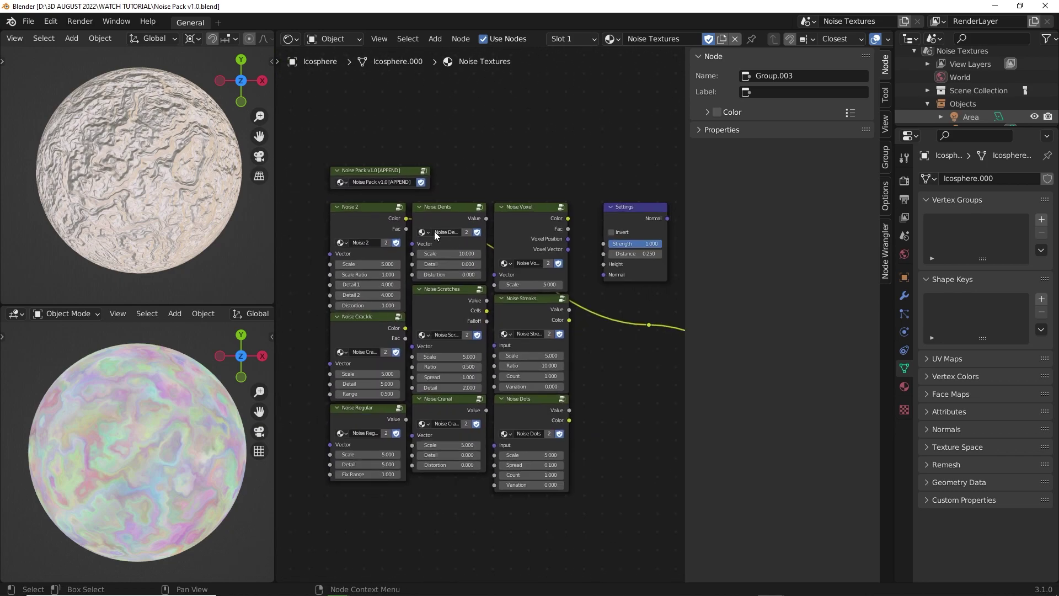
pyautogui.scroll(2, 427, 236)
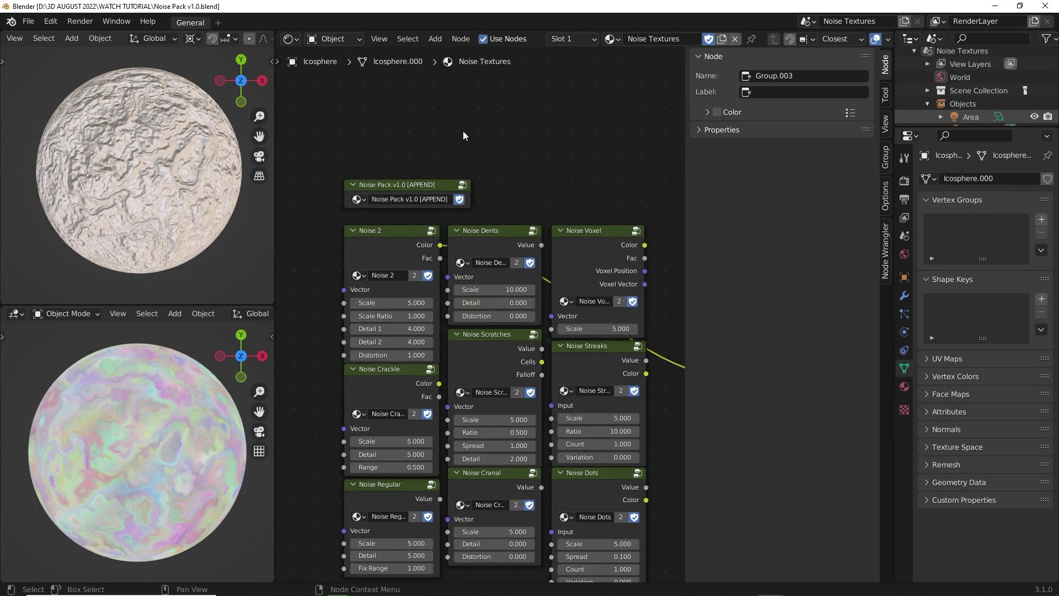
pyautogui.moveTo(383, 247); pyautogui.dragTo(371, 217)
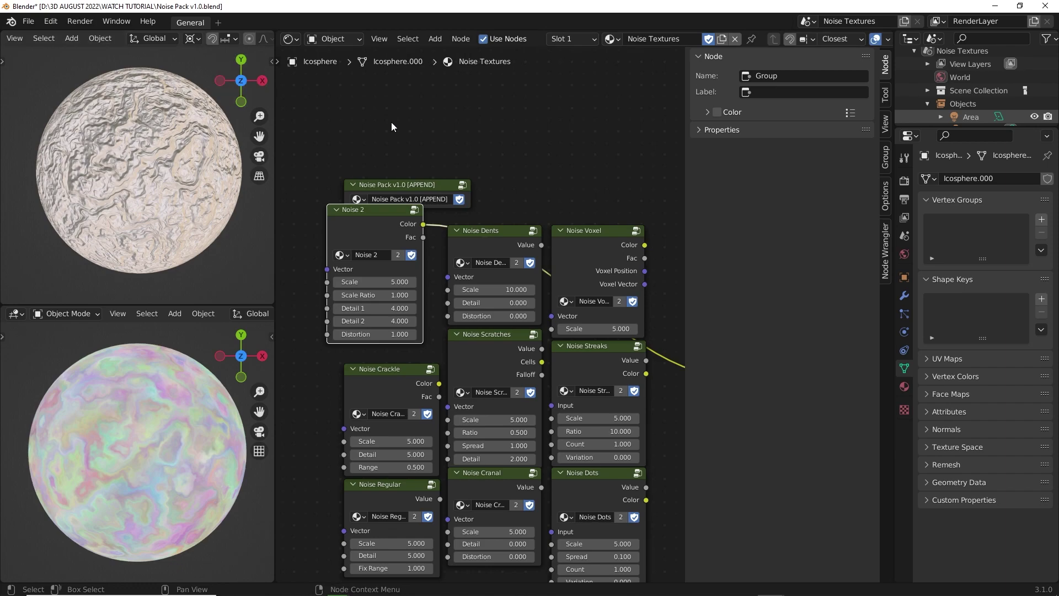
# Enlarge the 3D viewports, copy the icosphere from the noise pack and paste it into the watch scene.
pyautogui.scroll(-2, 144, 186)
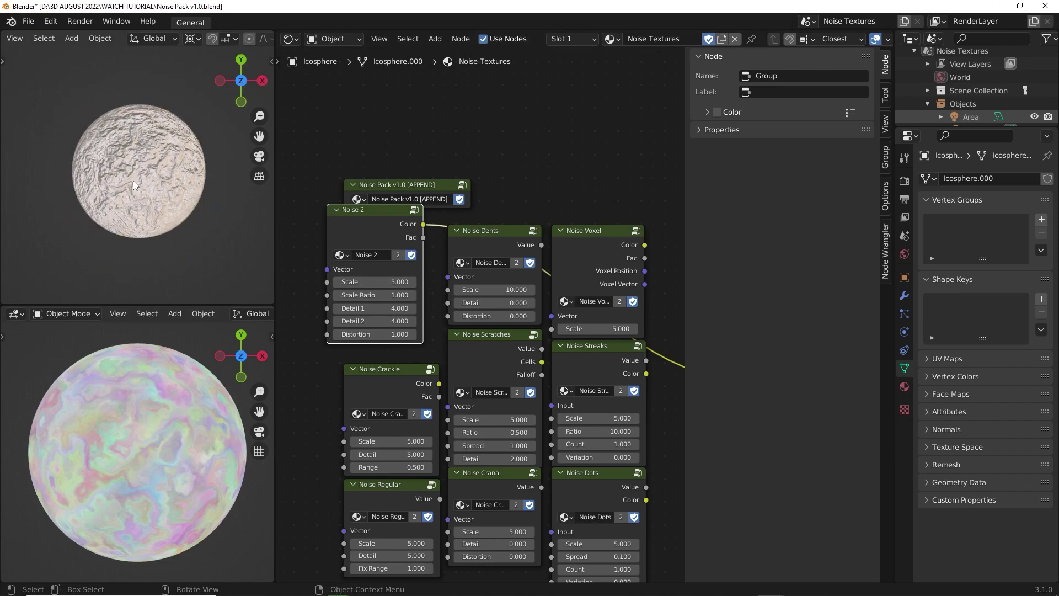
pyautogui.moveTo(276, 49); pyautogui.dragTo(555, 43)
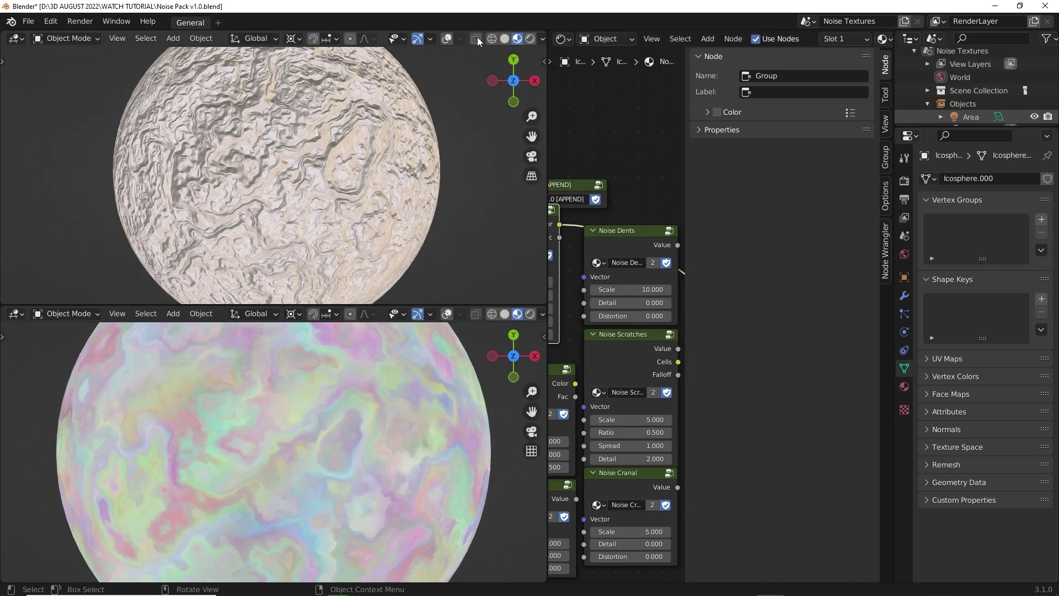
pyautogui.click(449, 38)
pyautogui.scroll(-4, 394, 219)
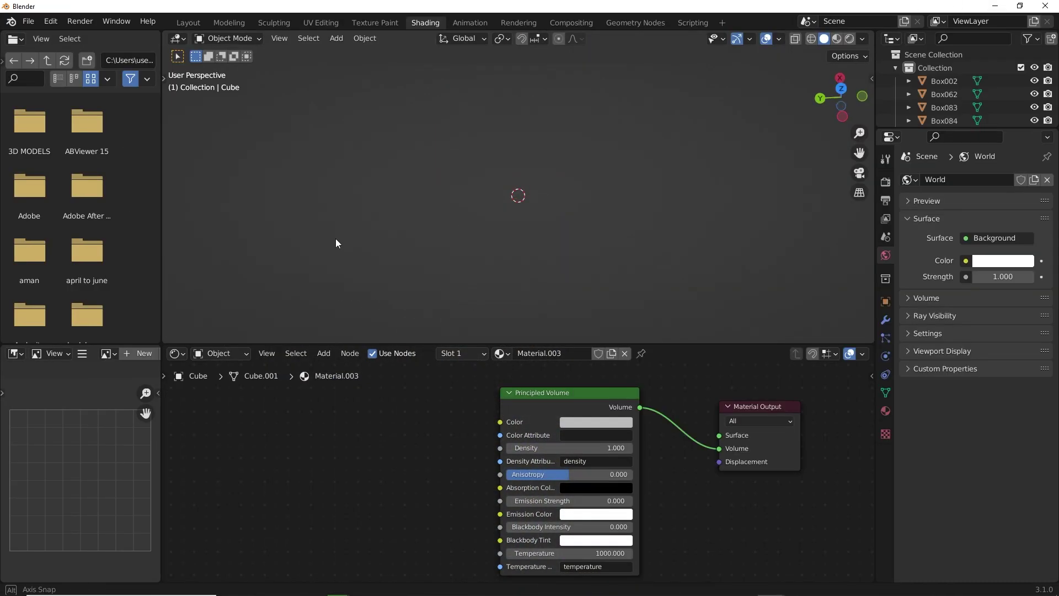
pyautogui.hotkey('ctrl', 'v')
# Scale the pasted icosphere in the top orthographic view and move it beside the watch inside the cube.
pyautogui.press('KP_7')
pyautogui.press('s')
pyautogui.click(473, 128)
pyautogui.scroll(1, 607, 294)
pyautogui.press('g')
pyautogui.click(741, 240)
pyautogui.click(634, 210)
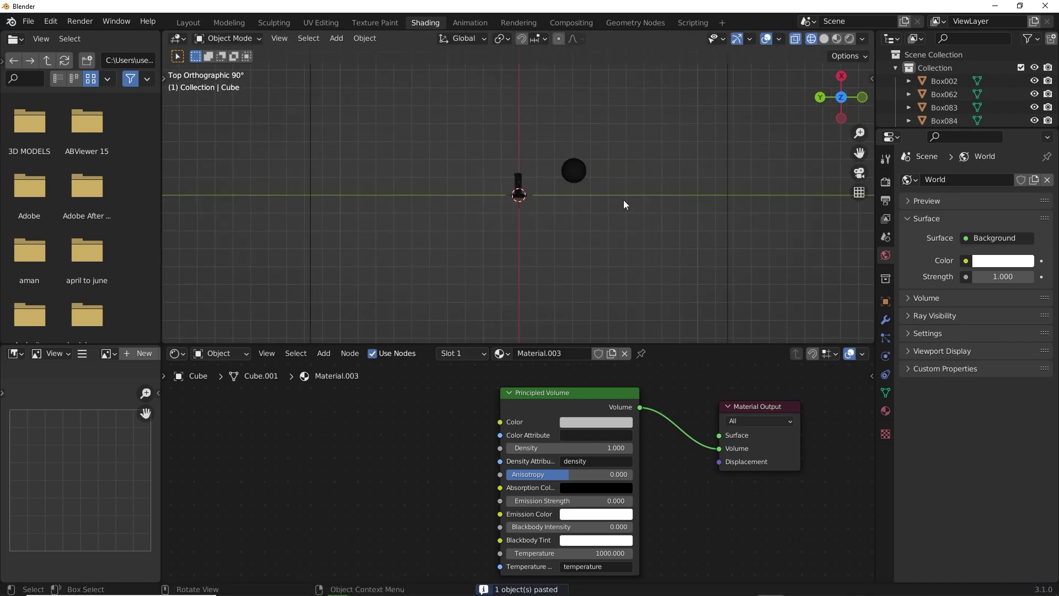
# Select the icosphere and copy the Noise 2 node from its Noise Textures material.
pyautogui.click(577, 170)
pyautogui.moveTo(344, 452); pyautogui.dragTo(583, 493, button='middle')
pyautogui.scroll(-5, 552, 486)
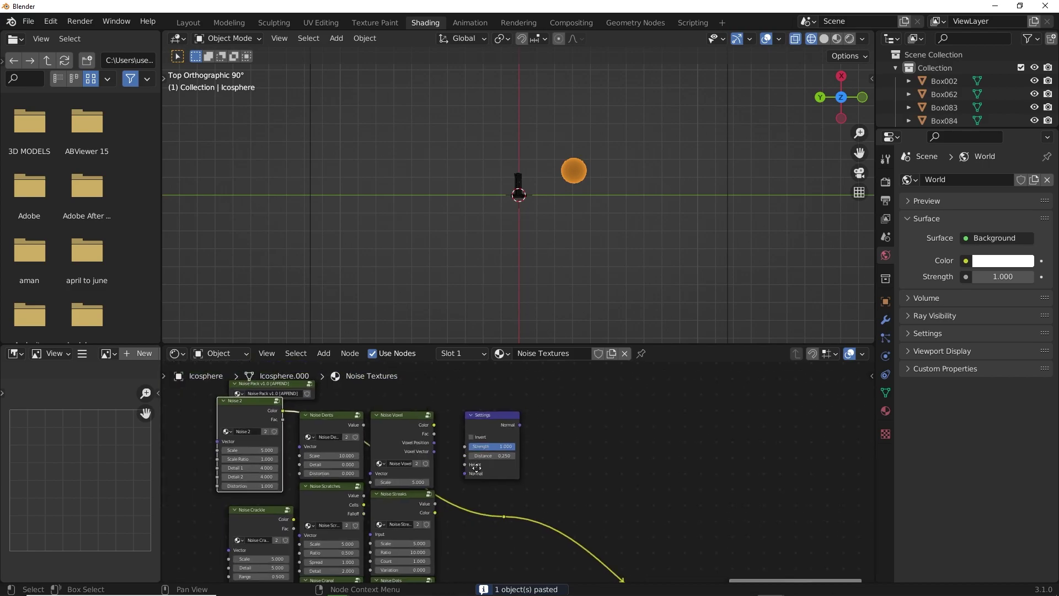
pyautogui.moveTo(218, 417); pyautogui.dragTo(339, 403, button='middle')
pyautogui.scroll(3, 339, 402)
pyautogui.rightClick(360, 401)
pyautogui.click(312, 440)
# Select the cube, paste the Noise 2 node into its material and place it ahead of the Principled Volume node.
pyautogui.scroll(4, 608, 229)
pyautogui.scroll(-3, 750, 218)
pyautogui.click(751, 219)
pyautogui.press('Home')
pyautogui.rightClick(411, 471)
pyautogui.click(375, 459)
pyautogui.scroll(-3, 375, 489)
pyautogui.moveTo(251, 544); pyautogui.dragTo(467, 540, button='middle')
pyautogui.moveTo(315, 416); pyautogui.dragTo(429, 453)
pyautogui.moveTo(573, 488); pyautogui.dragTo(478, 452, button='middle')
pyautogui.scroll(3, 459, 441)
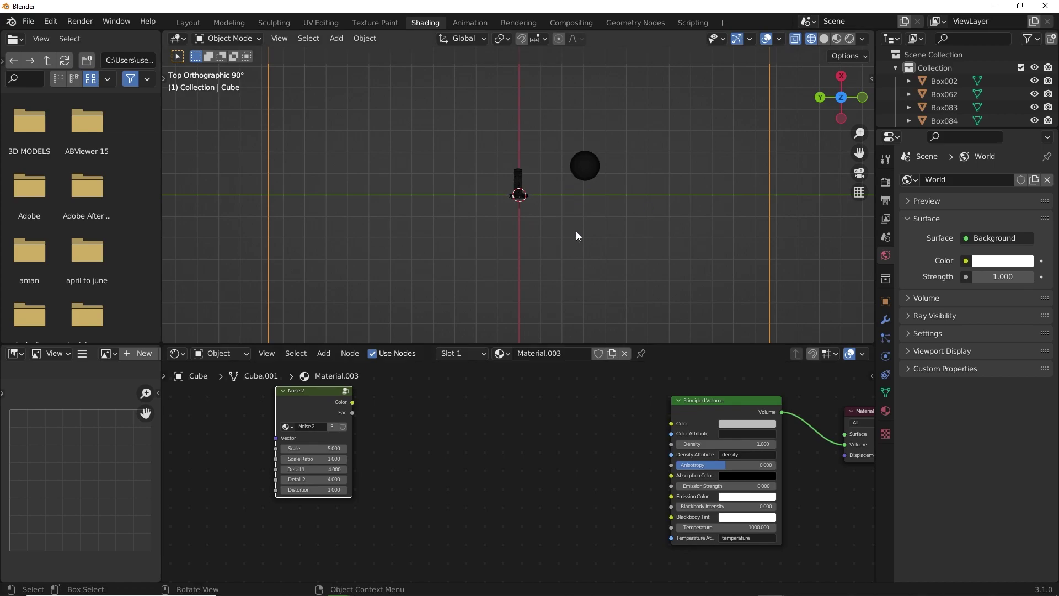
# Delete the pasted icosphere and reselect the cube.
pyautogui.click(582, 176)
pyautogui.press('Delete')
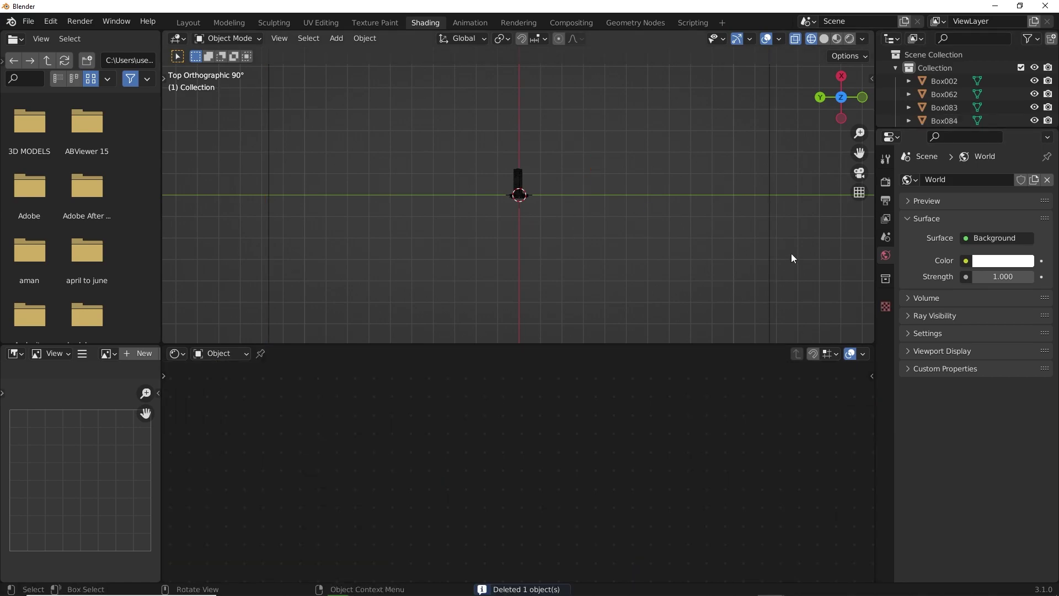
pyautogui.click(769, 224)
# Connect the Noise 2 node's Color output to the Density input of the Principled Volume node.
pyautogui.moveTo(383, 477); pyautogui.dragTo(309, 475, button='middle')
pyautogui.moveTo(270, 393); pyautogui.dragTo(307, 418)
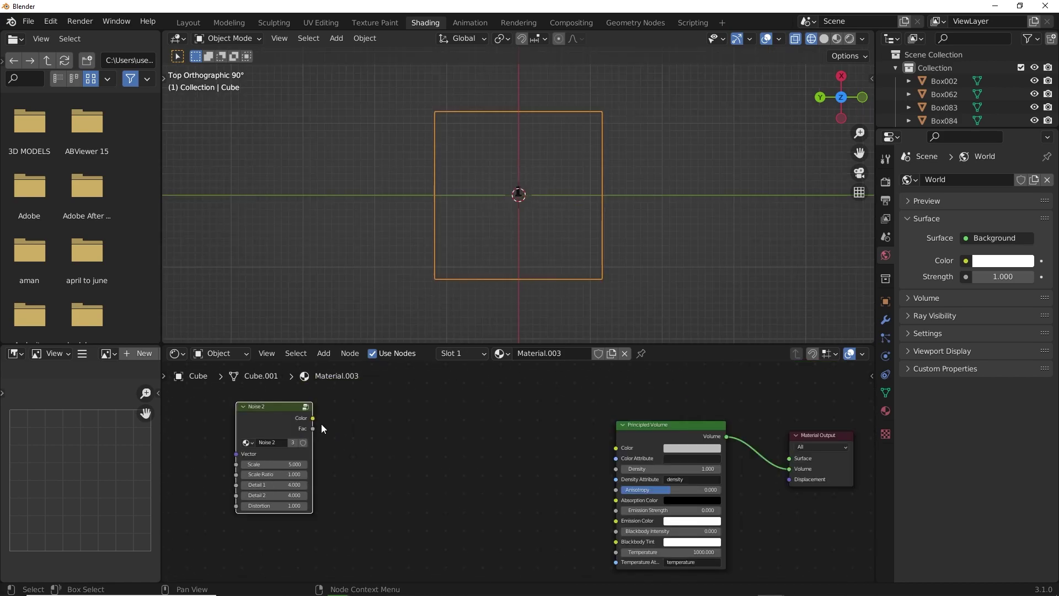
pyautogui.moveTo(313, 418); pyautogui.dragTo(617, 468)
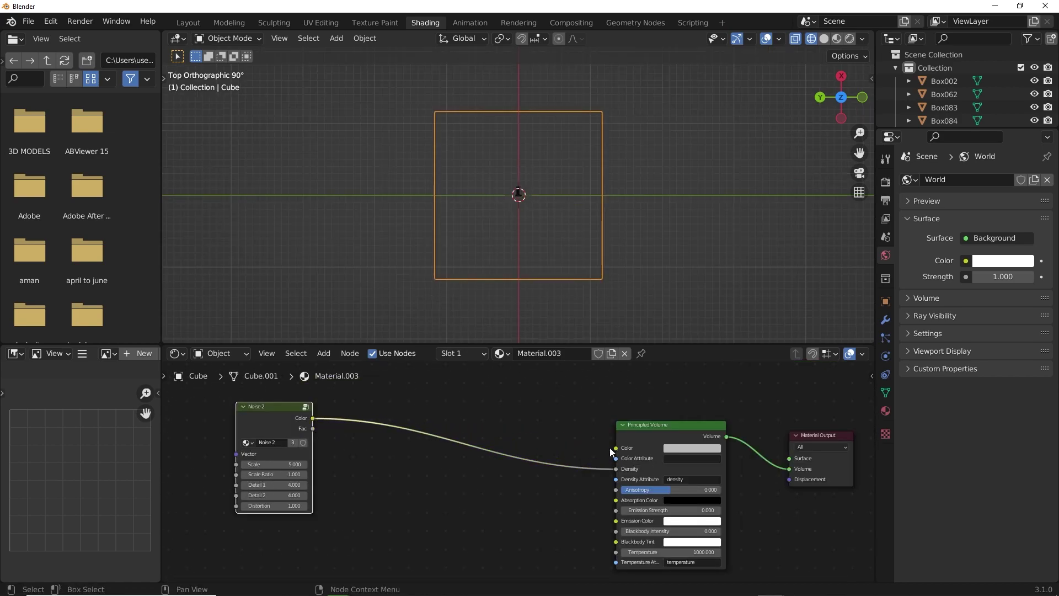
# Switch the viewport to Rendered shading and view the noise-driven volume cube in perspective.
pyautogui.scroll(2, 464, 182)
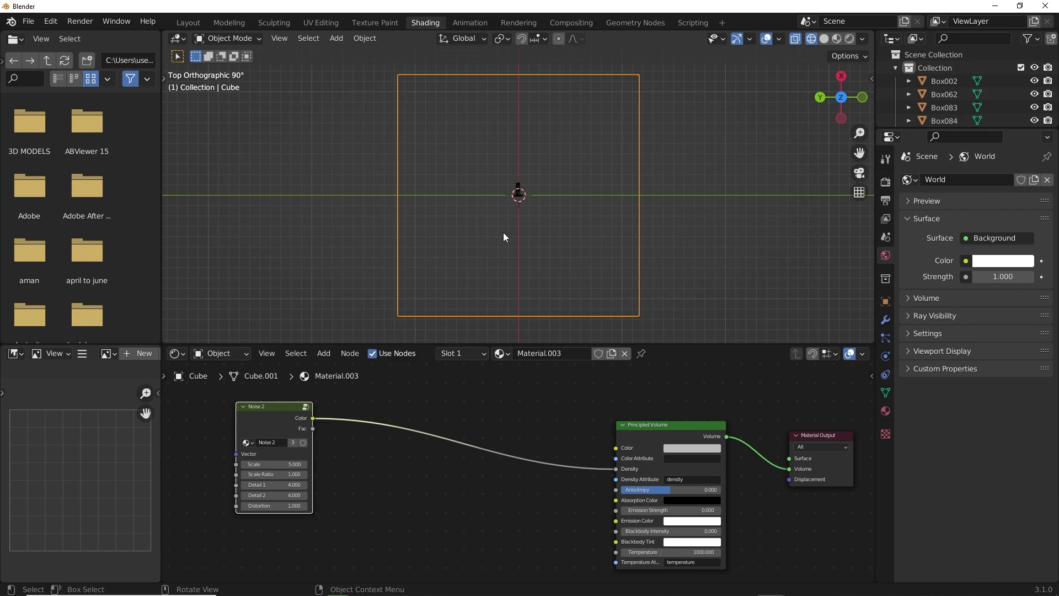
pyautogui.press('z')
pyautogui.click(539, 120)
pyautogui.moveTo(663, 269); pyautogui.dragTo(648, 244, button='middle')
pyautogui.scroll(2, 554, 299)
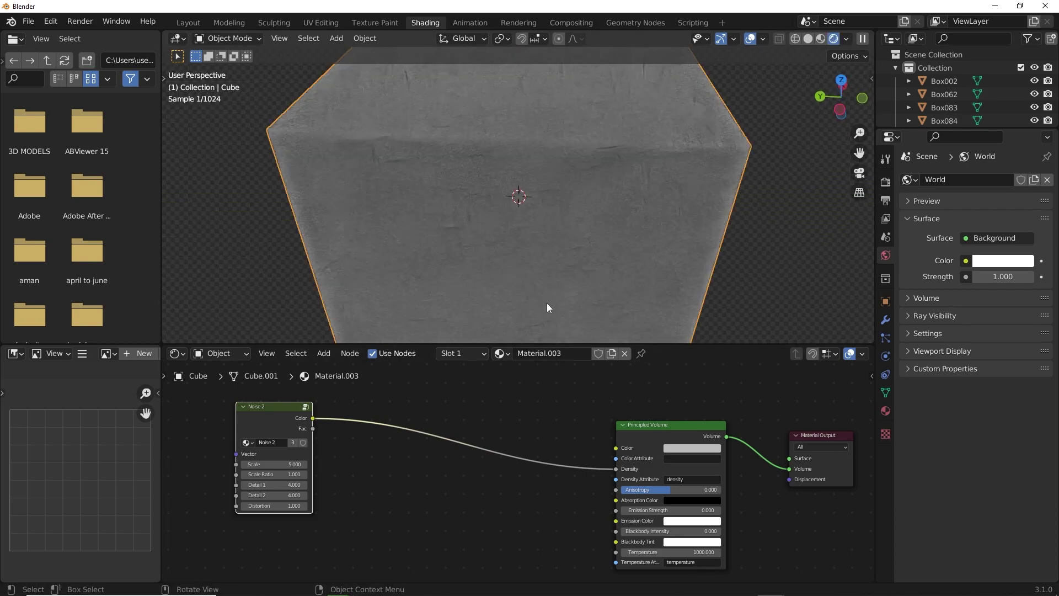
pyautogui.scroll(-4, 548, 253)
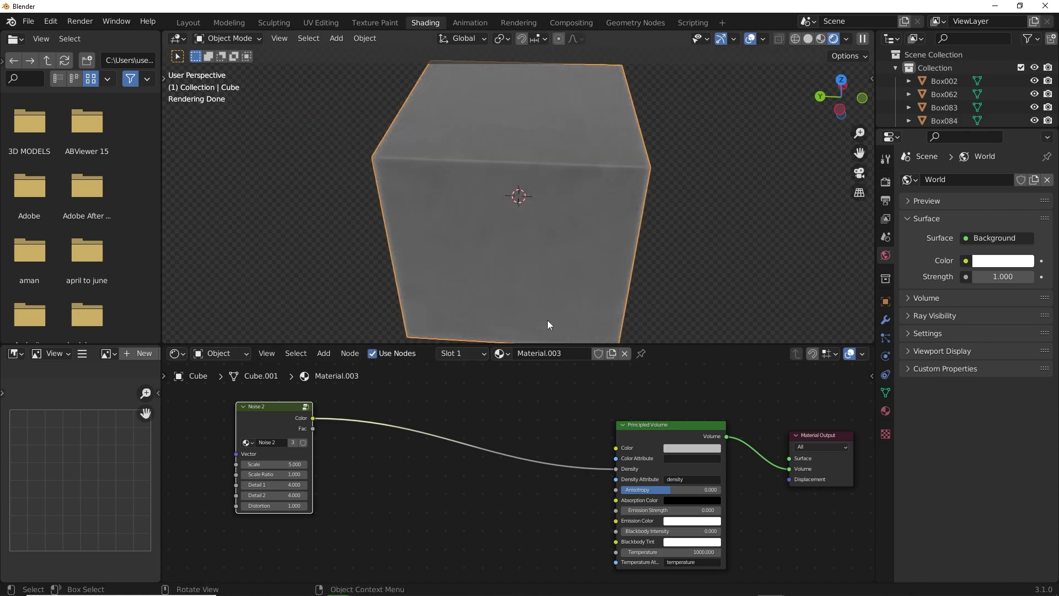
# Insert a ColorRamp node into the link between the Noise 2 node and the Principled Volume density.
pyautogui.moveTo(436, 416); pyautogui.dragTo(399, 406, button='middle')
pyautogui.scroll(1, 489, 409)
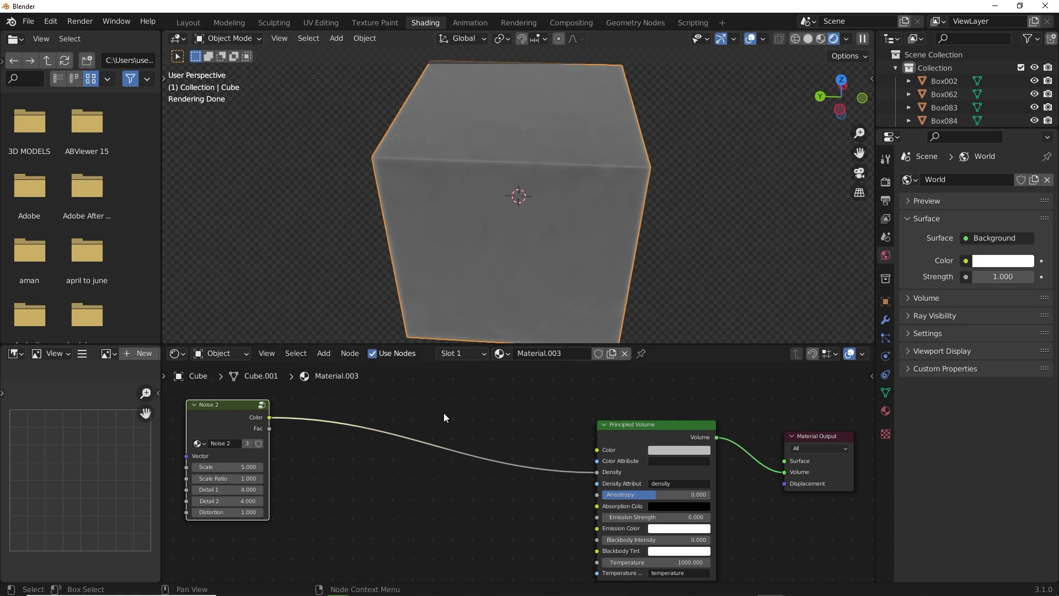
pyautogui.hotkey('shift', 'a')
pyautogui.write('col')
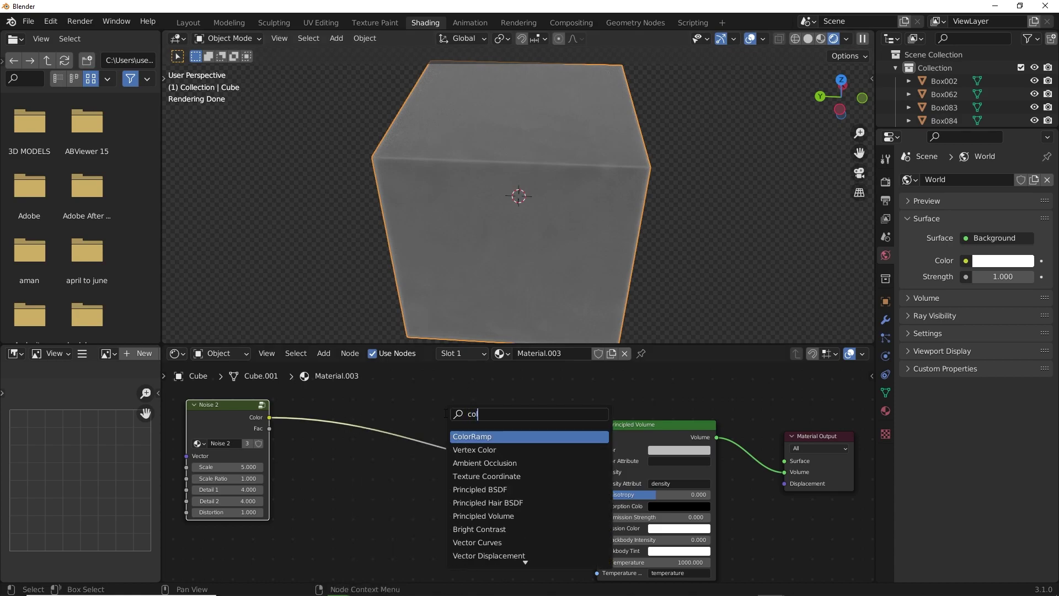
pyautogui.press('Return')
pyautogui.click(456, 483)
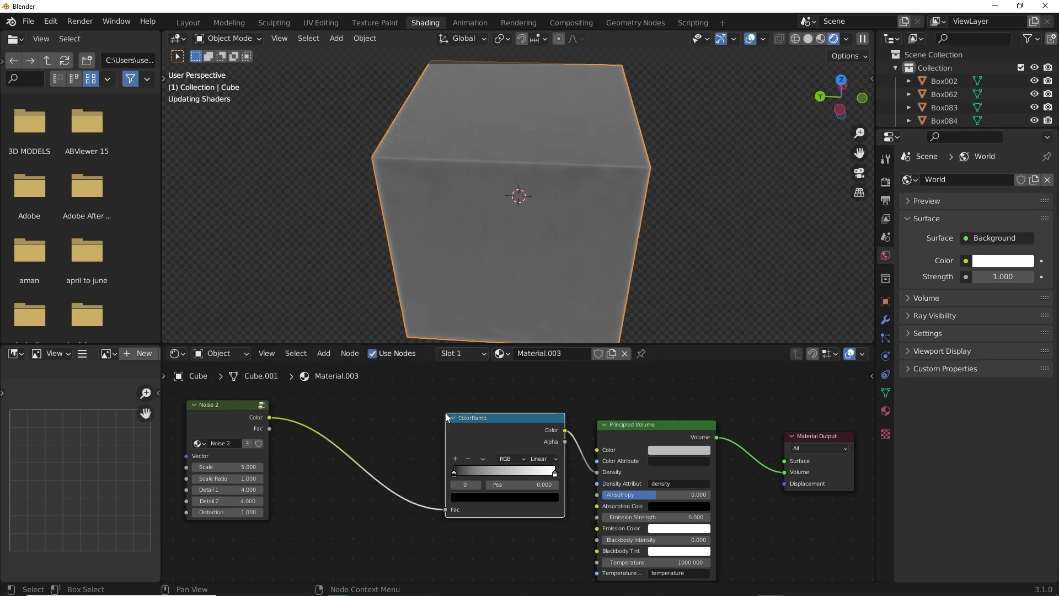
# Move the ColorRamp's black stop just past the middle and the white stop to 0.851, and inspect the smoke.
pyautogui.moveTo(447, 474); pyautogui.dragTo(533, 475)
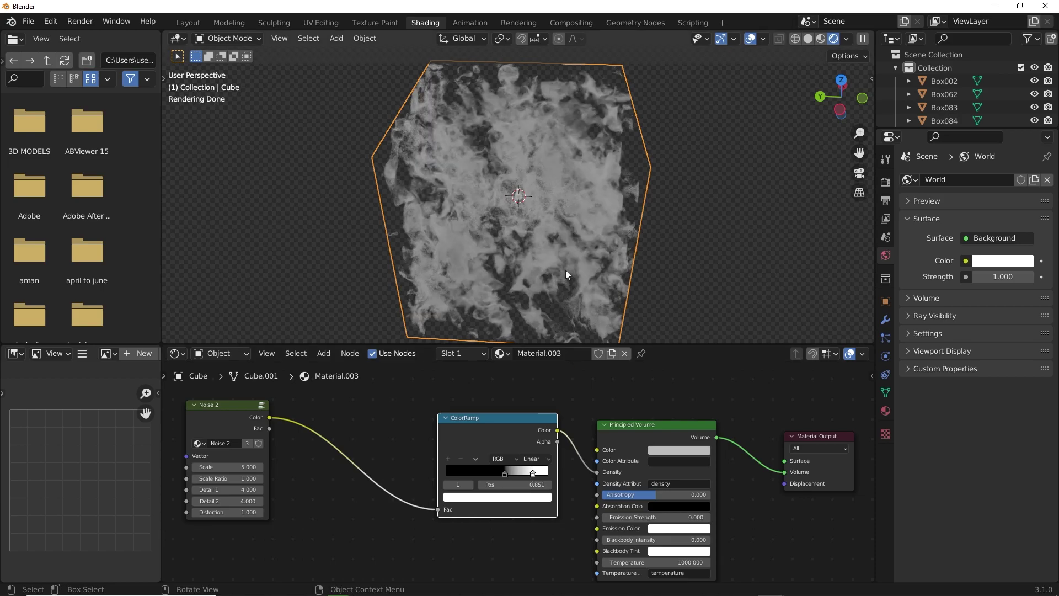
pyautogui.scroll(4, 534, 257)
pyautogui.moveTo(505, 242); pyautogui.dragTo(545, 196, button='middle')
pyautogui.scroll(2, 545, 196)
pyautogui.scroll(-3, 540, 200)
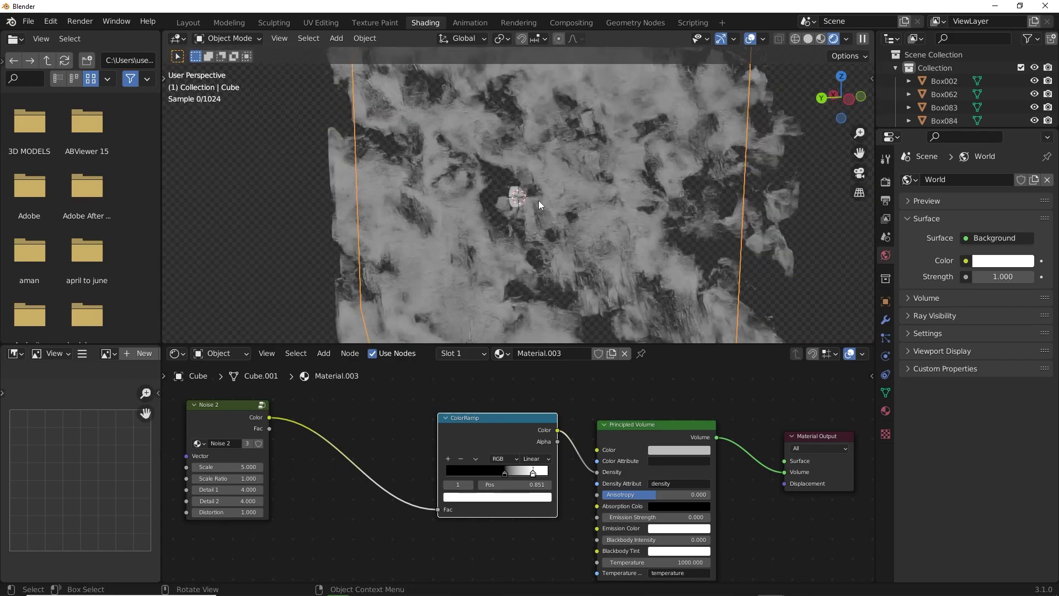
pyautogui.moveTo(299, 474); pyautogui.dragTo(555, 485, button='middle')
pyautogui.scroll(8, 538, 491)
pyautogui.moveTo(485, 488)
pyautogui.mouseDown()
pyautogui.moveTo(552, 487)
pyautogui.moveTo(436, 487)
pyautogui.moveTo(496, 487)
pyautogui.moveTo(471, 487)
pyautogui.mouseUp()
pyautogui.hotkey('ctrl', 'z')
pyautogui.scroll(-1, 589, 470)
pyautogui.moveTo(591, 470); pyautogui.dragTo(398, 445, button='middle')
pyautogui.scroll(-2, 436, 477)
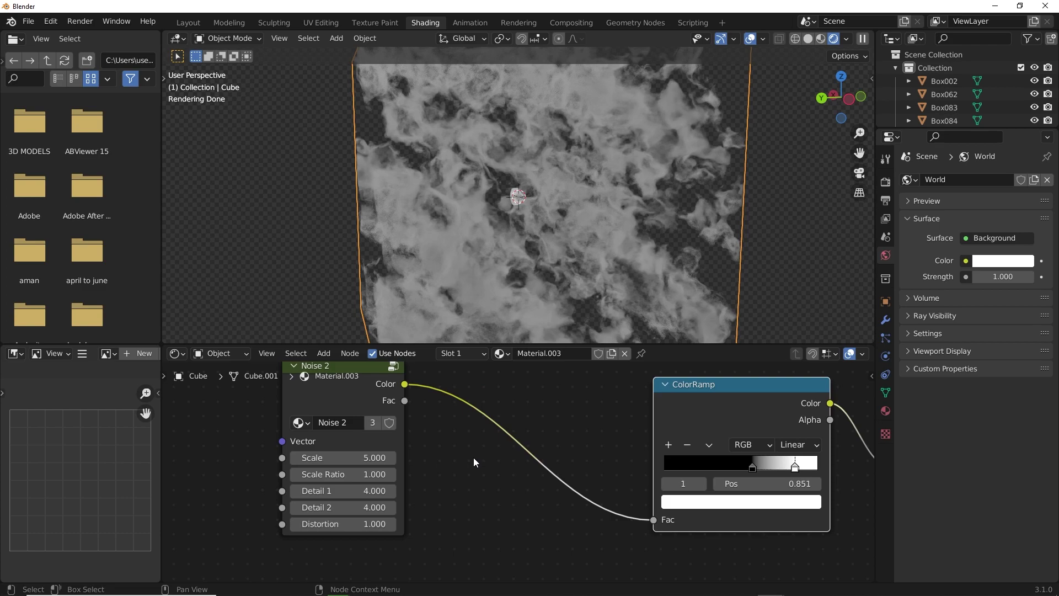
pyautogui.moveTo(468, 455); pyautogui.dragTo(508, 480, button='middle')
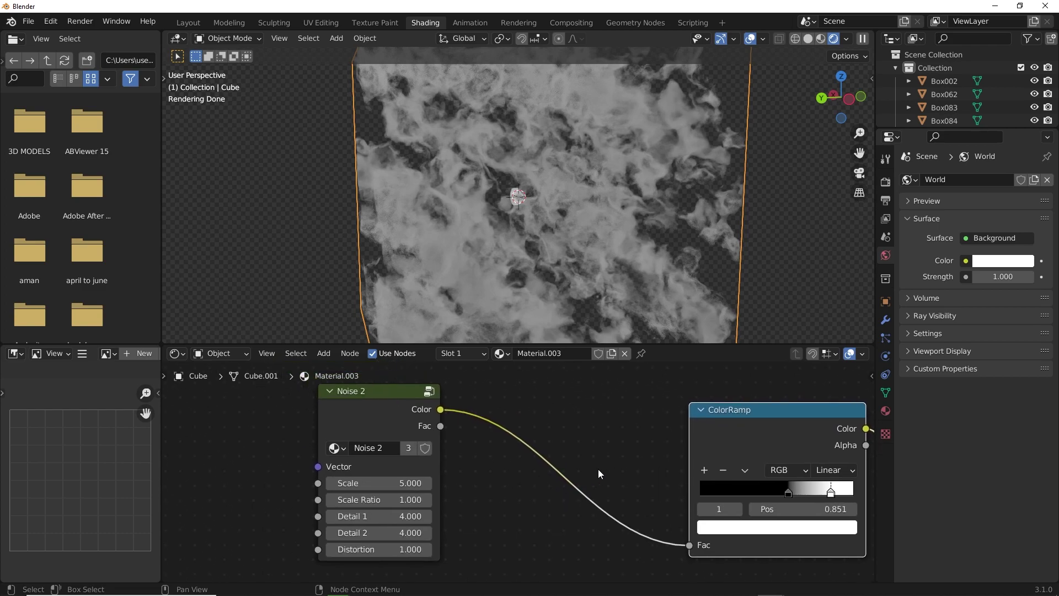
# Fine-tune the position of the ColorRamp's black stop and inspect the resulting smoke in the Layout workspace.
pyautogui.scroll(-3, 598, 469)
pyautogui.moveTo(591, 445); pyautogui.dragTo(532, 452, button='middle')
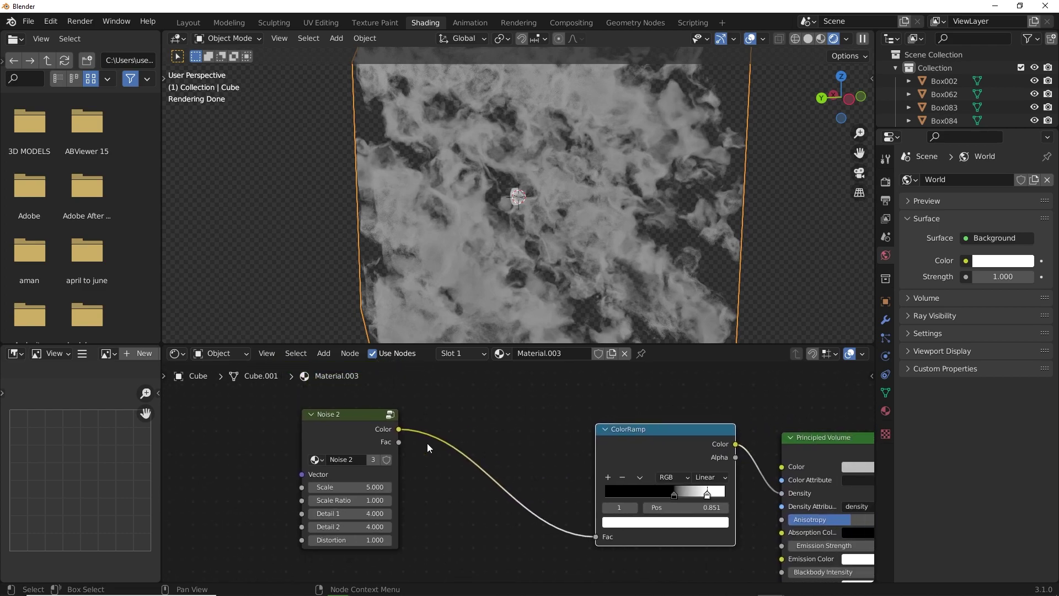
pyautogui.click(354, 429)
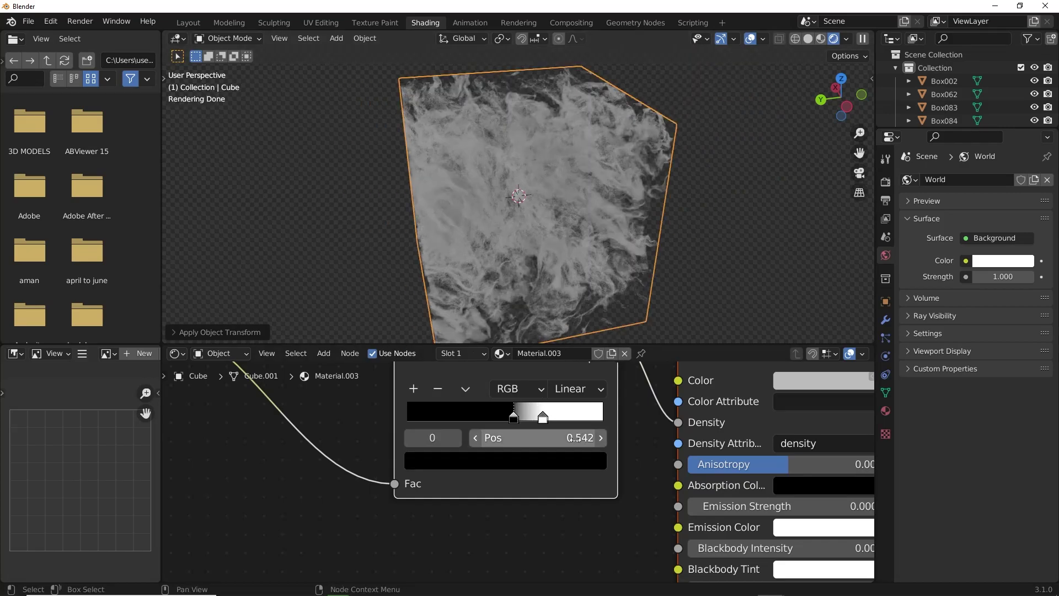
pyautogui.moveTo(576, 439); pyautogui.dragTo(607, 439)
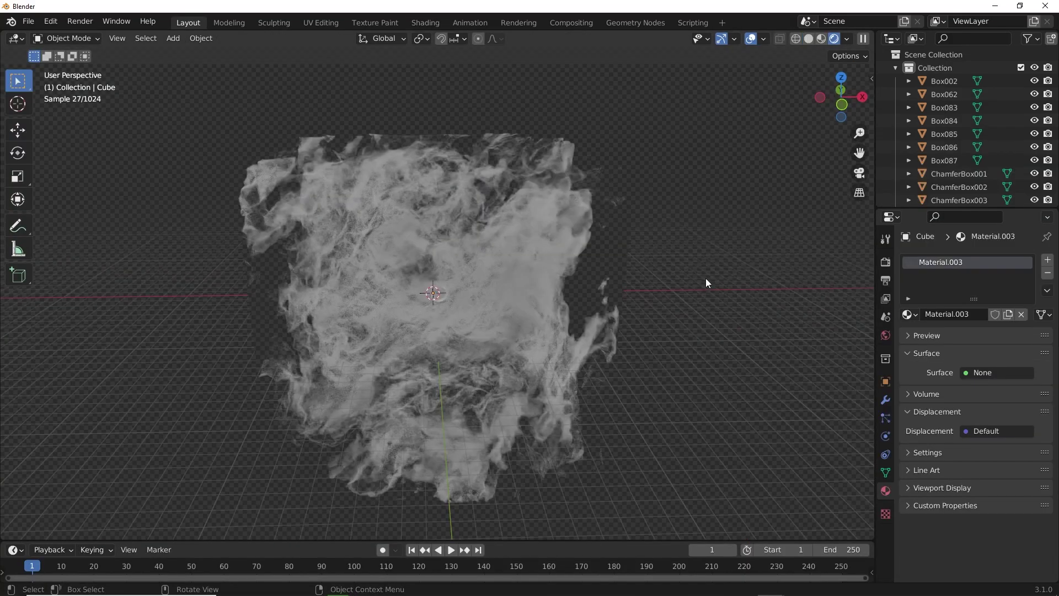
pyautogui.moveTo(704, 283); pyautogui.dragTo(686, 256, button='middle')
pyautogui.scroll(3, 685, 257)
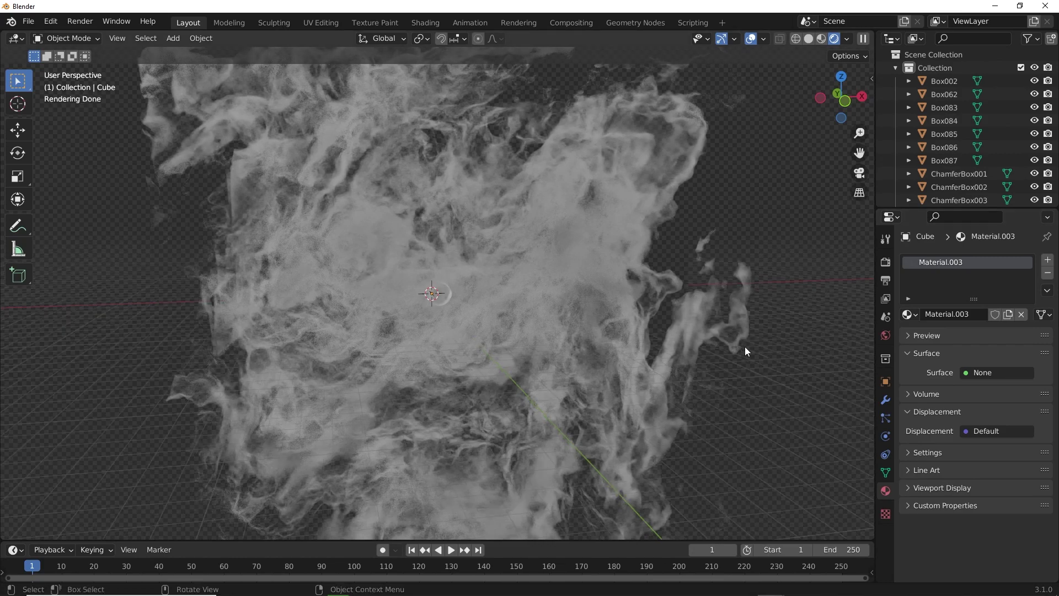
pyautogui.scroll(-3, 745, 351)
pyautogui.moveTo(745, 351); pyautogui.dragTo(720, 336, button='middle')
pyautogui.scroll(2, 719, 337)
# Set the world background strength to 0 and check the unlit smoke volume.
pyautogui.click(886, 336)
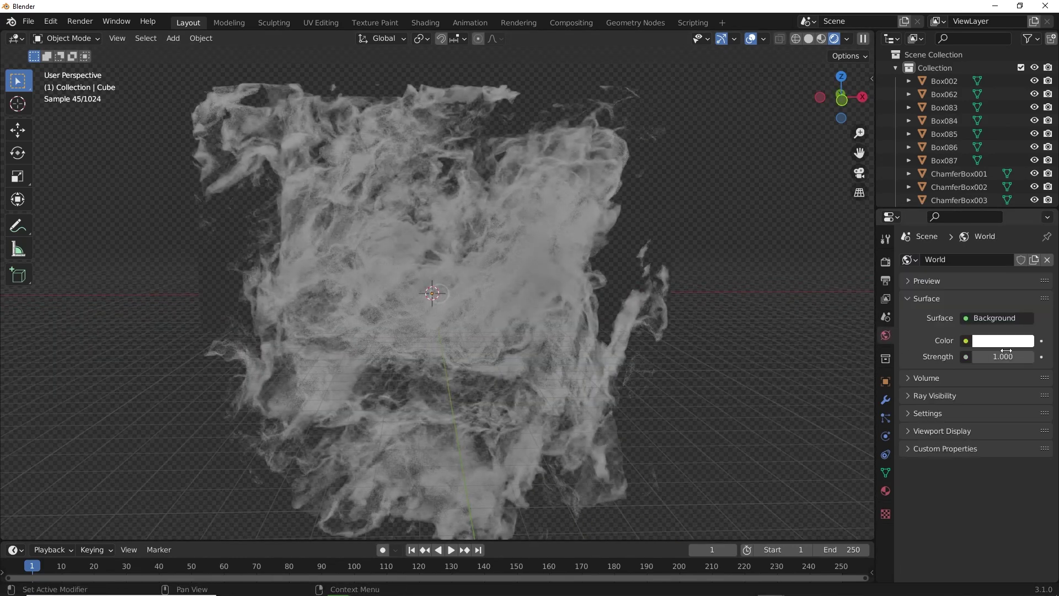
pyautogui.moveTo(1003, 357); pyautogui.dragTo(905, 356)
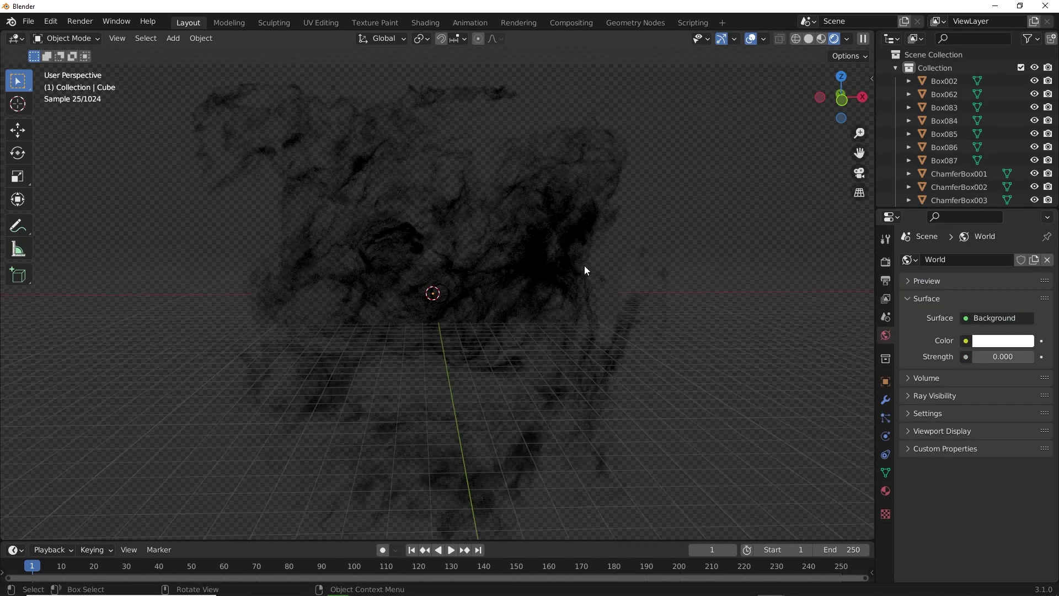
pyautogui.scroll(-3, 585, 266)
pyautogui.moveTo(547, 267); pyautogui.dragTo(537, 360, button='middle')
# Add a point light in Solid shading from the top view and move it away from the cube's centre toward its -X side.
pyautogui.press('KP_7')
pyautogui.scroll(3, 425, 289)
pyautogui.press('z')
pyautogui.hotkey('shift', 'a')
pyautogui.moveTo(529, 491)
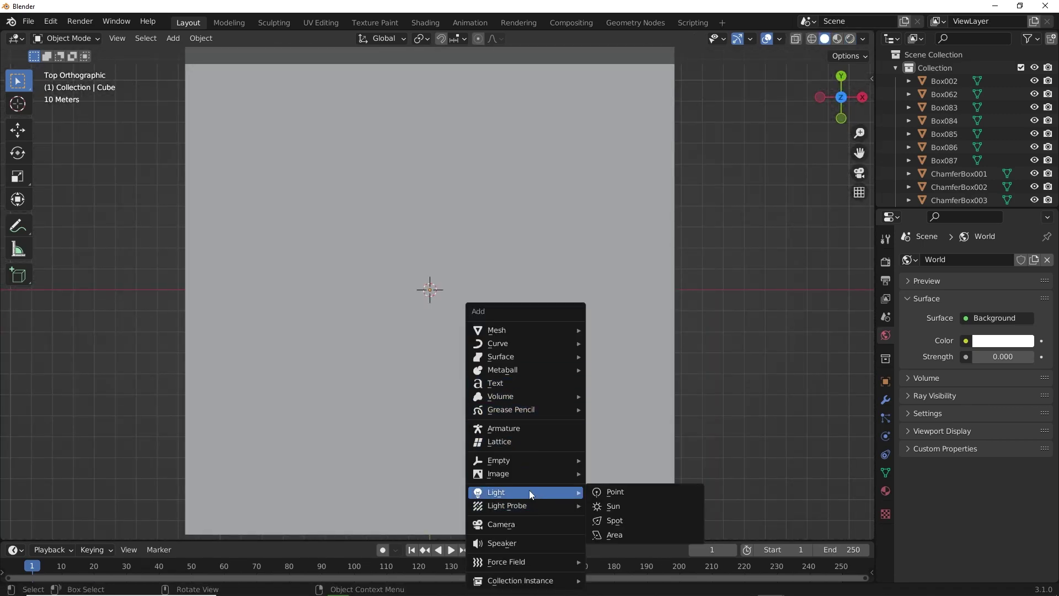
pyautogui.click(615, 490)
pyautogui.scroll(-6, 497, 264)
pyautogui.press('g')
pyautogui.click(402, 207)
# Raise the point light along the Z axis to near the top of the cube.
pyautogui.moveTo(510, 255); pyautogui.dragTo(530, 177, button='middle')
pyautogui.scroll(3, 530, 176)
pyautogui.press('g')
pyautogui.press('z')
pyautogui.click(534, 74)
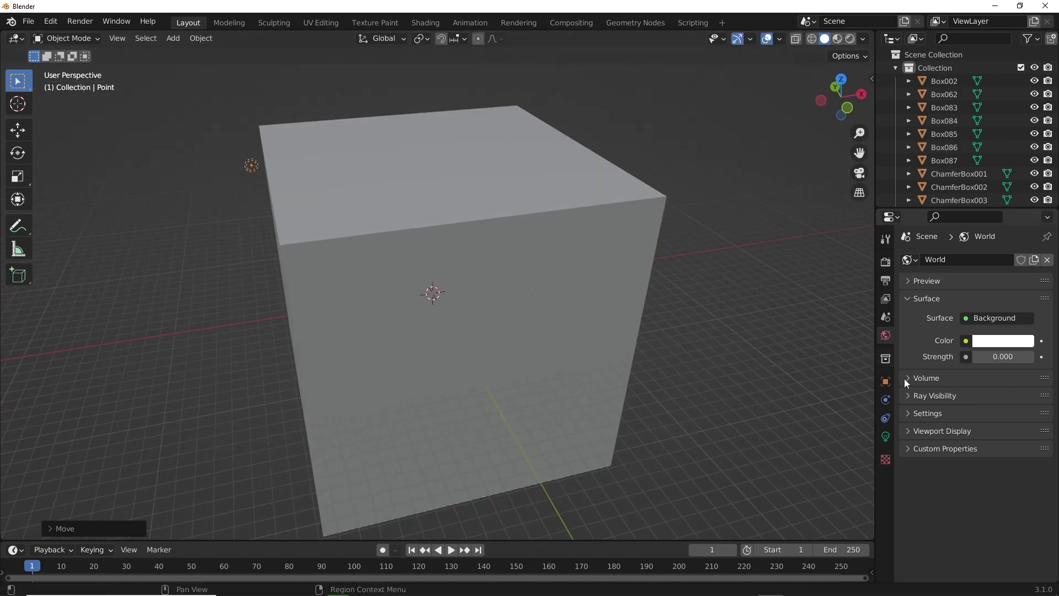
# Set the point light's radius to 32.7 m and power to 100000 W, and show the viewport in Rendered shading.
pyautogui.click(886, 437)
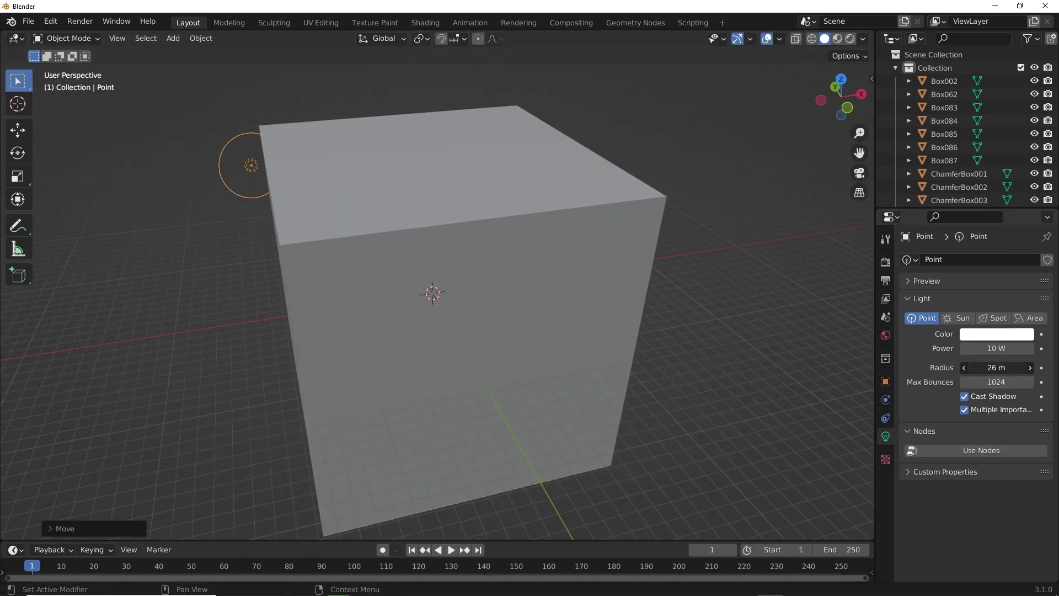
pyautogui.moveTo(996, 367); pyautogui.dragTo(1002, 367)
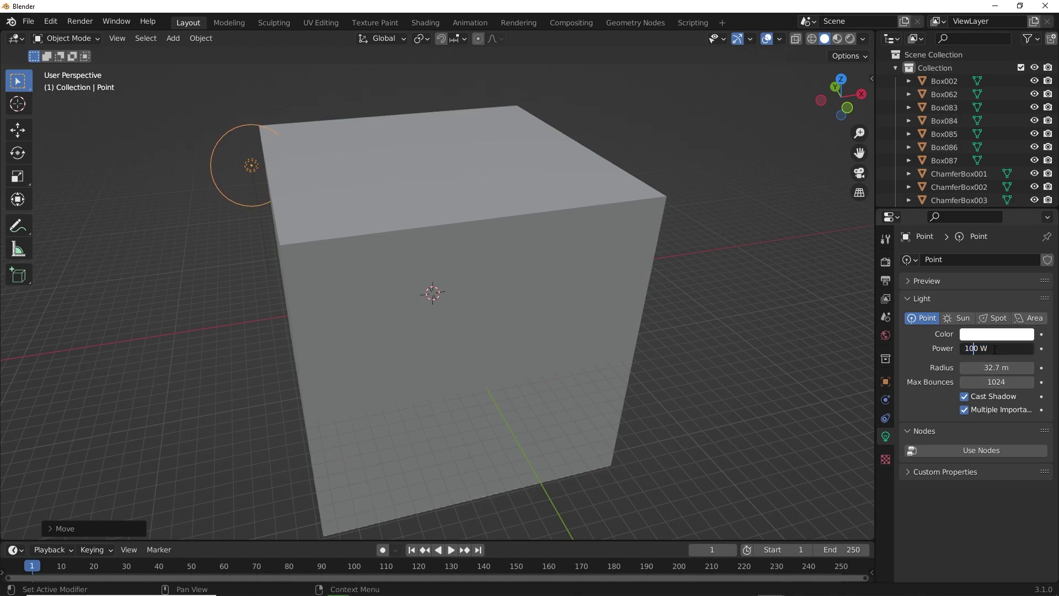
pyautogui.press('Return')
pyautogui.press('z')
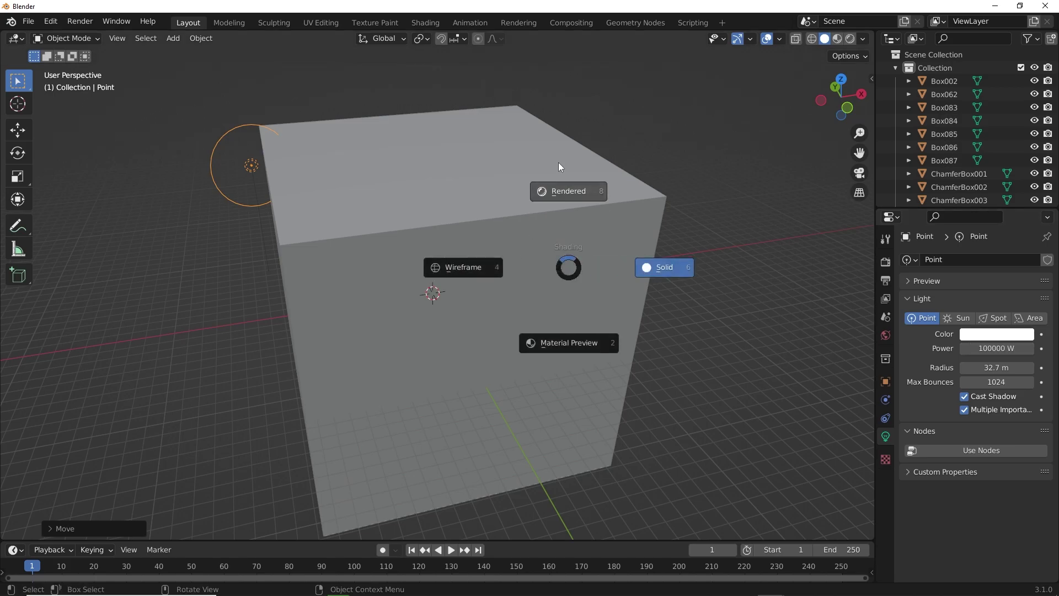
pyautogui.click(558, 161)
# Shift the point light along the global X axis so it sits beside the smoke cube.
pyautogui.moveTo(567, 187); pyautogui.dragTo(634, 246, button='middle')
pyautogui.press('g')
pyautogui.press('y')
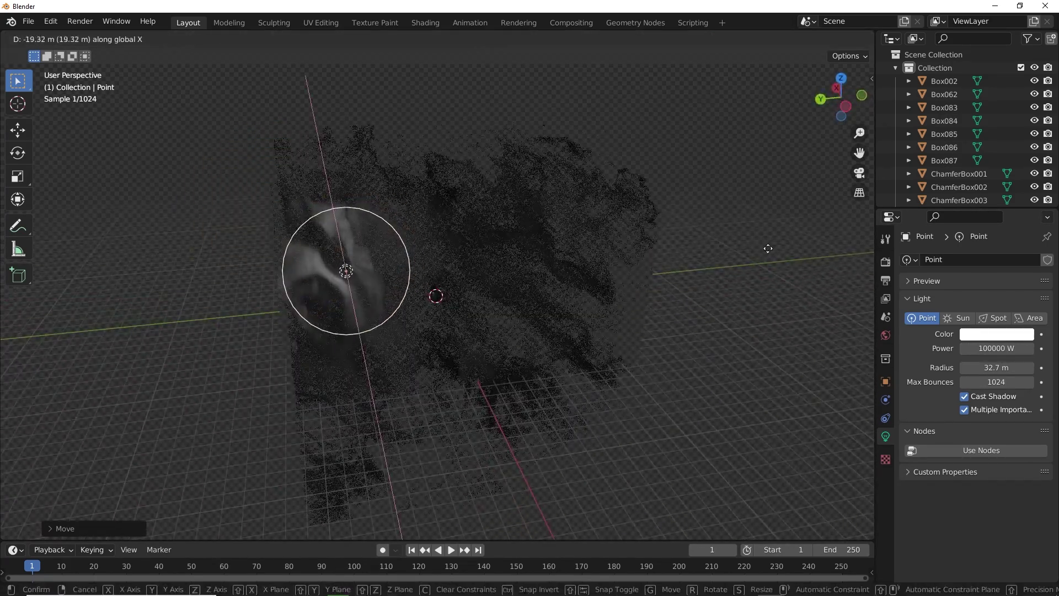
pyautogui.click(32, 246)
pyautogui.moveTo(452, 250); pyautogui.dragTo(342, 235, button='middle')
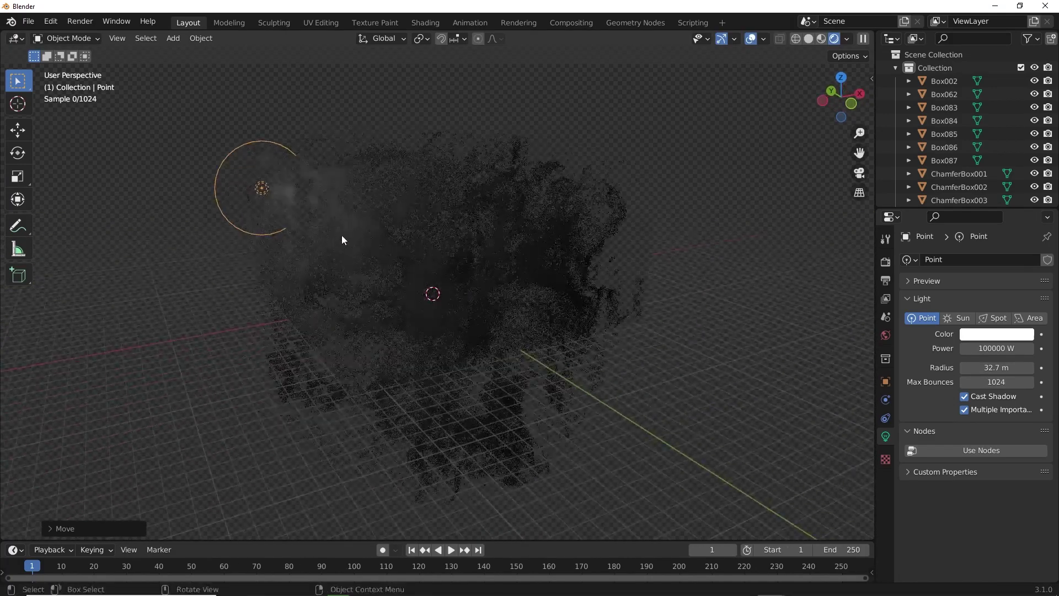
# Turn off the Transparent film option in the render settings and view the scene on its black background.
pyautogui.click(886, 262)
pyautogui.scroll(-10, 952, 504)
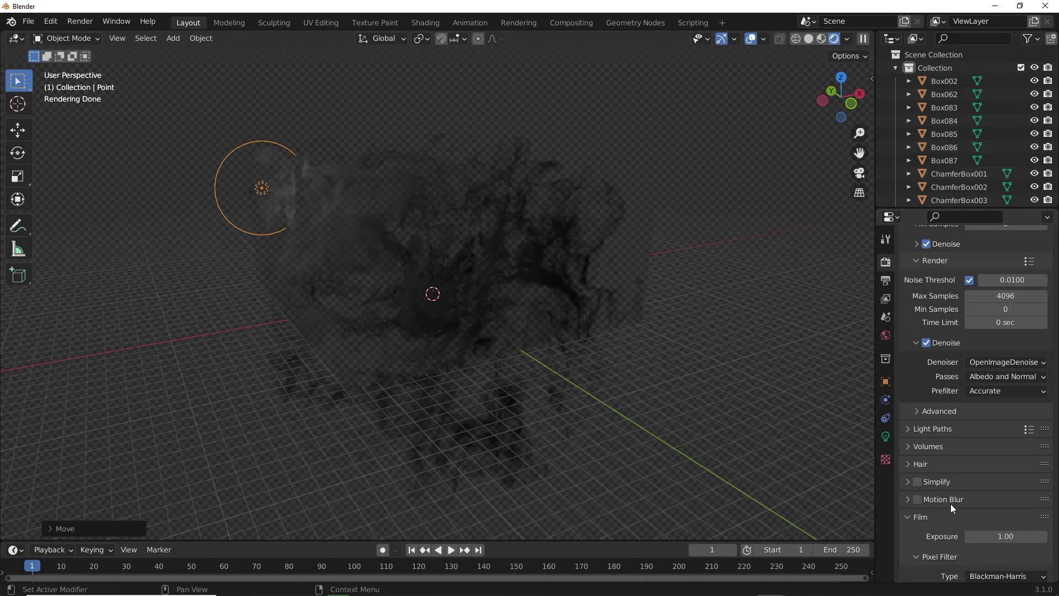
pyautogui.scroll(-3, 951, 522)
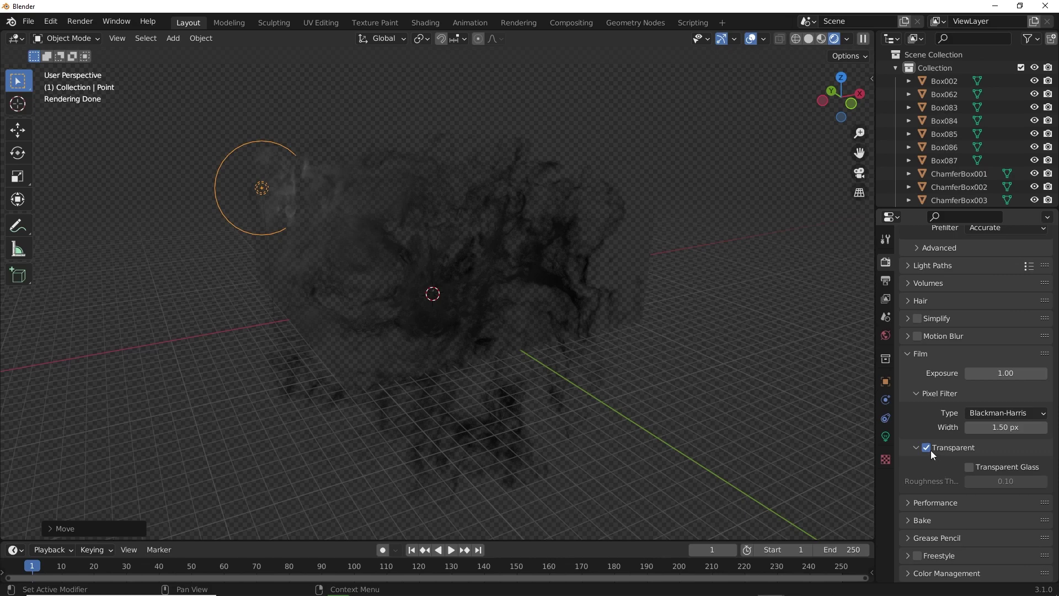
pyautogui.click(927, 447)
pyautogui.keyDown('shift'); pyautogui.moveTo(533, 319); pyautogui.dragTo(593, 361, button='middle'); pyautogui.keyUp('shift')
pyautogui.moveTo(593, 361); pyautogui.dragTo(577, 357, button='middle')
# Inspect the lit smoke volume from near and far with viewport overlays hidden, and turn the overlays back on.
pyautogui.click(751, 39)
pyautogui.moveTo(644, 119); pyautogui.dragTo(637, 135, button='middle')
pyautogui.scroll(6, 629, 215)
pyautogui.scroll(-8, 430, 251)
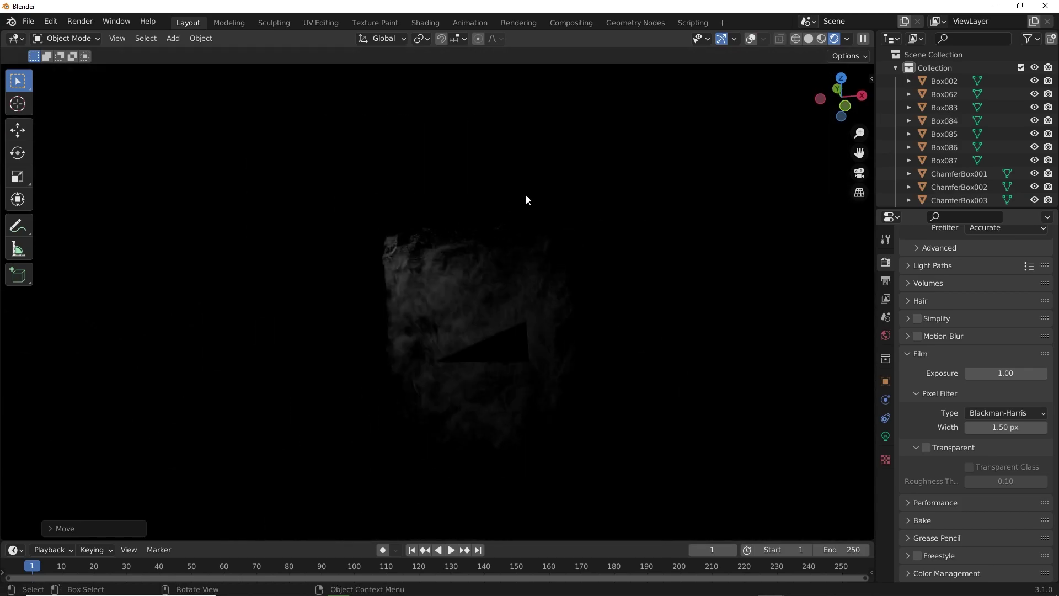
pyautogui.scroll(2, 518, 208)
pyautogui.click(751, 39)
# Enlarge the point light's radius to 80.1 m and set its power to 1 MW.
pyautogui.moveTo(401, 229); pyautogui.dragTo(388, 299, button='middle')
pyautogui.press('KP_7')
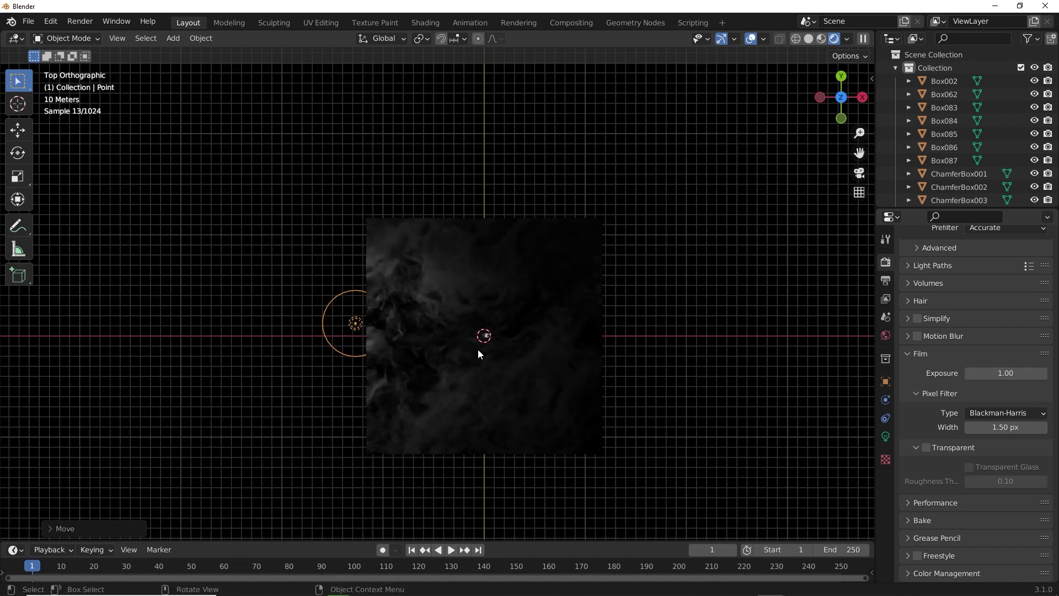
pyautogui.click(886, 437)
pyautogui.moveTo(994, 368)
pyautogui.mouseDown()
pyautogui.moveTo(1043, 368)
pyautogui.moveTo(1006, 379)
pyautogui.mouseUp()
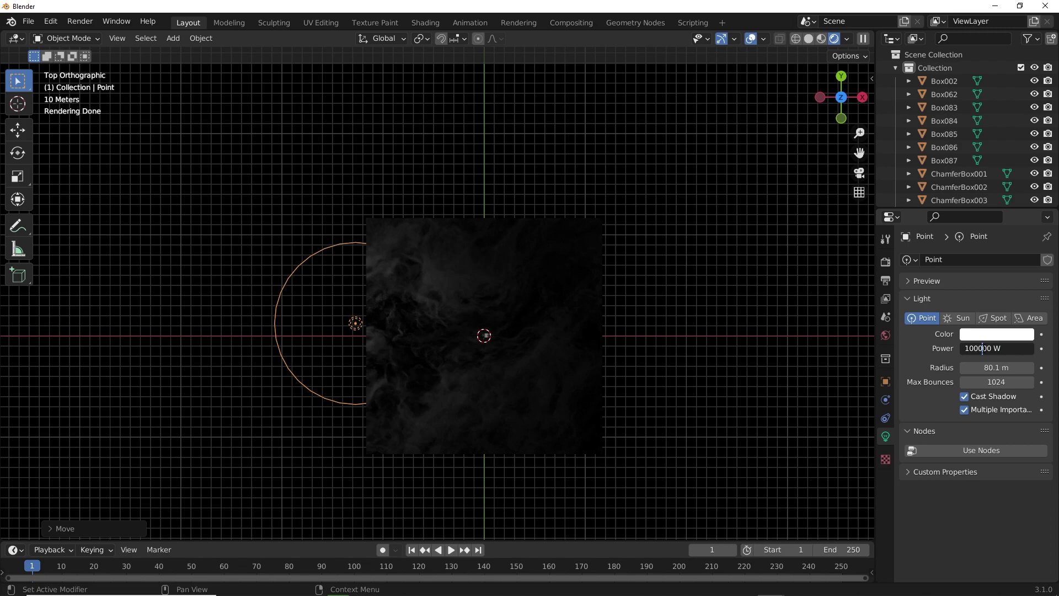
pyautogui.press('Return')
# Adjust the point light's height along the Z axis and review how it lights the smoke.
pyautogui.moveTo(597, 411); pyautogui.dragTo(616, 308, button='middle')
pyautogui.scroll(1, 655, 397)
pyautogui.press('g')
pyautogui.press('z')
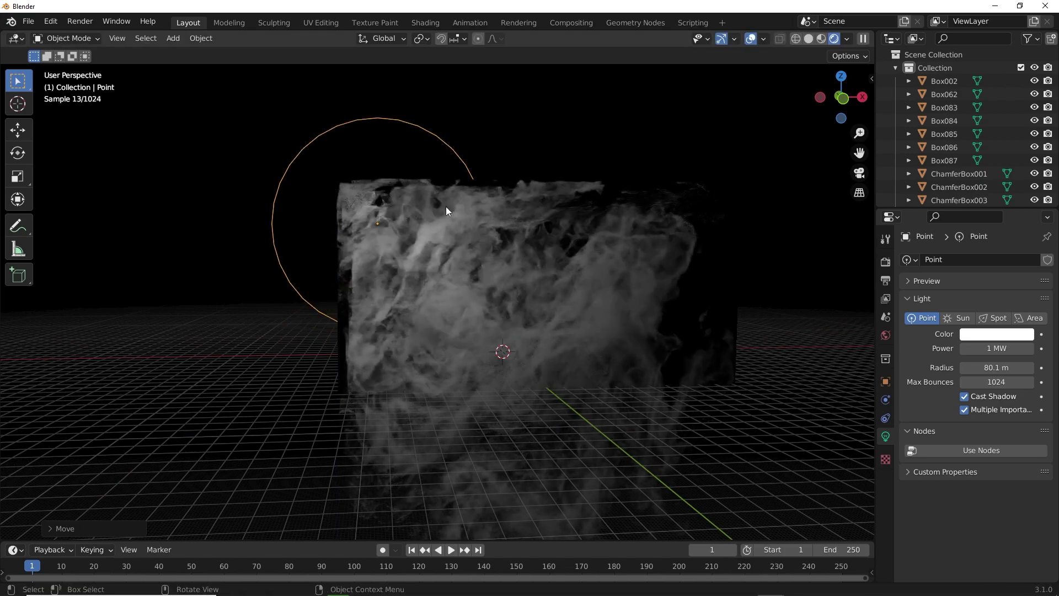
pyautogui.moveTo(452, 237); pyautogui.dragTo(464, 285, button='middle')
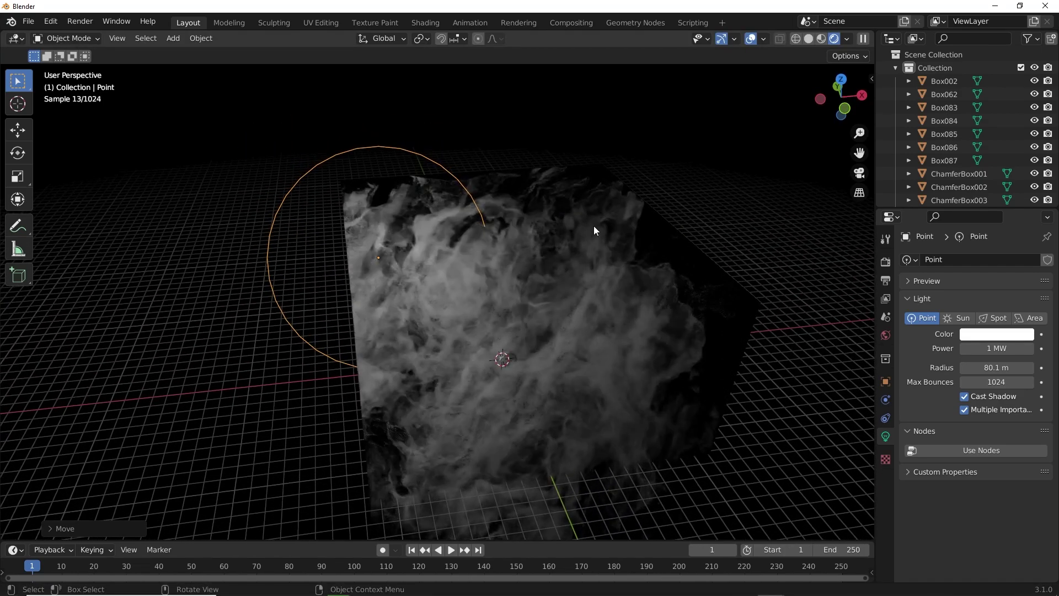
# Switch to Solid shading and add a camera from the top view.
pyautogui.press('z')
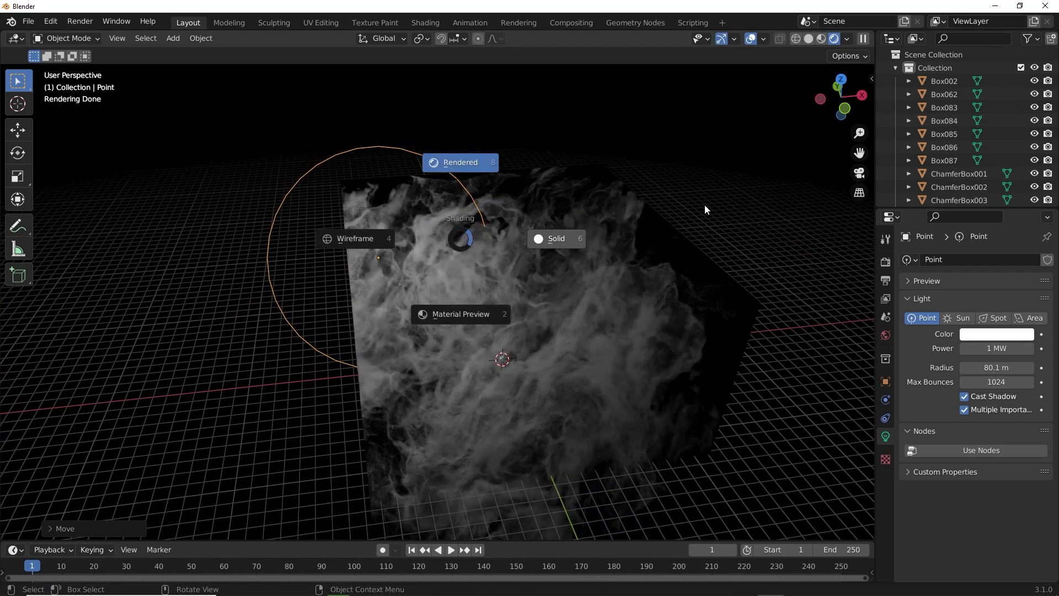
pyautogui.click(704, 204)
pyautogui.press('KP_7')
pyautogui.hotkey('shift', 'a')
pyautogui.click(621, 357)
# Align the camera to an angled close-up view of the watch and select the camera.
pyautogui.moveTo(622, 357); pyautogui.dragTo(359, 276, button='middle')
pyautogui.scroll(3, 339, 267)
pyautogui.click(292, 203)
pyautogui.moveTo(602, 276)
pyautogui.mouseDown(button='middle')
pyautogui.moveTo(581, 283)
pyautogui.moveTo(551, 272)
pyautogui.moveTo(594, 292)
pyautogui.mouseUp(button='middle')
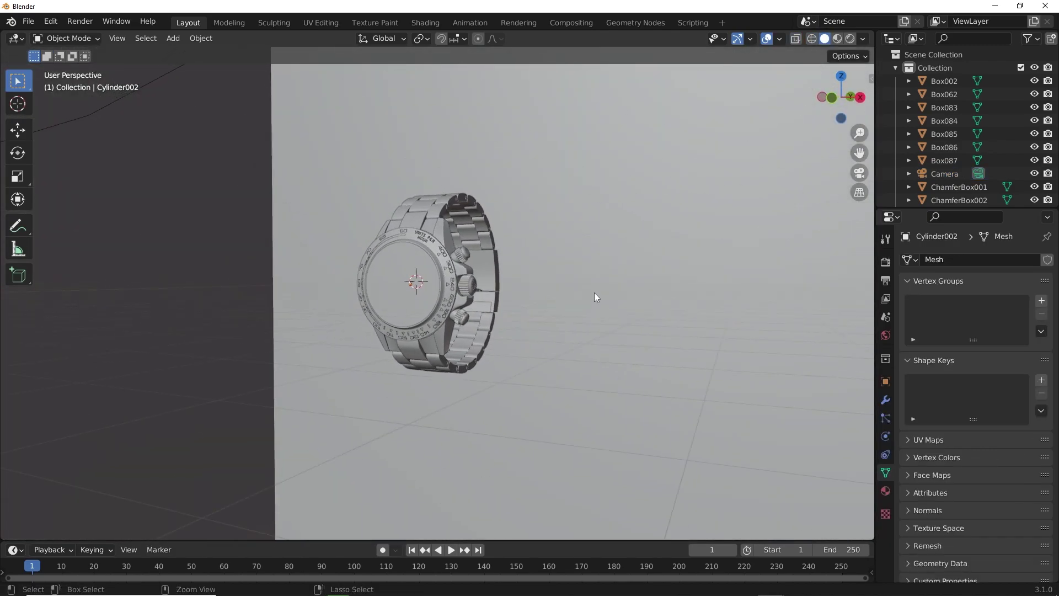
pyautogui.press('KP_0')
pyautogui.click(674, 146)
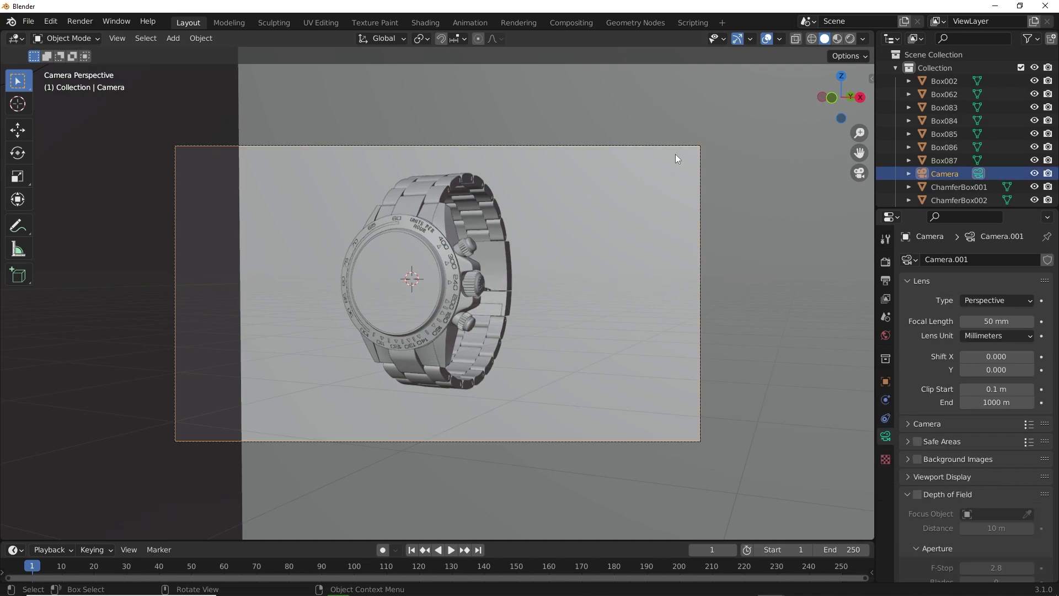
# Set the camera's Passepartout opacity to 1.000 in its viewport display settings.
pyautogui.scroll(-2, 924, 493)
pyautogui.scroll(-1, 924, 493)
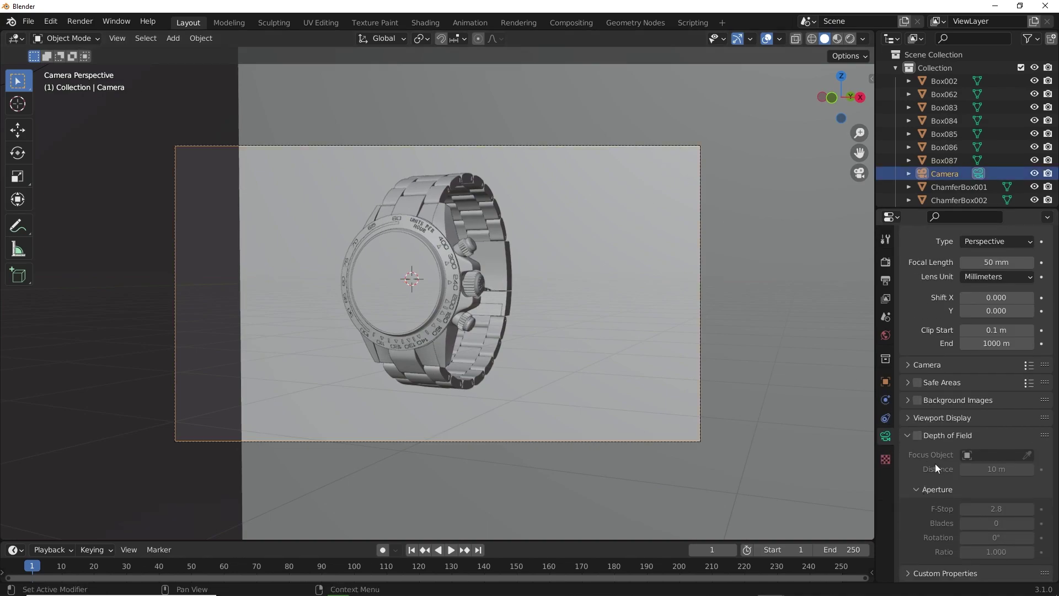
pyautogui.click(915, 422)
pyautogui.moveTo(984, 512); pyautogui.dragTo(1032, 512)
# Move the camera slightly to reframe the watch just left of the frame's centre.
pyautogui.press('g')
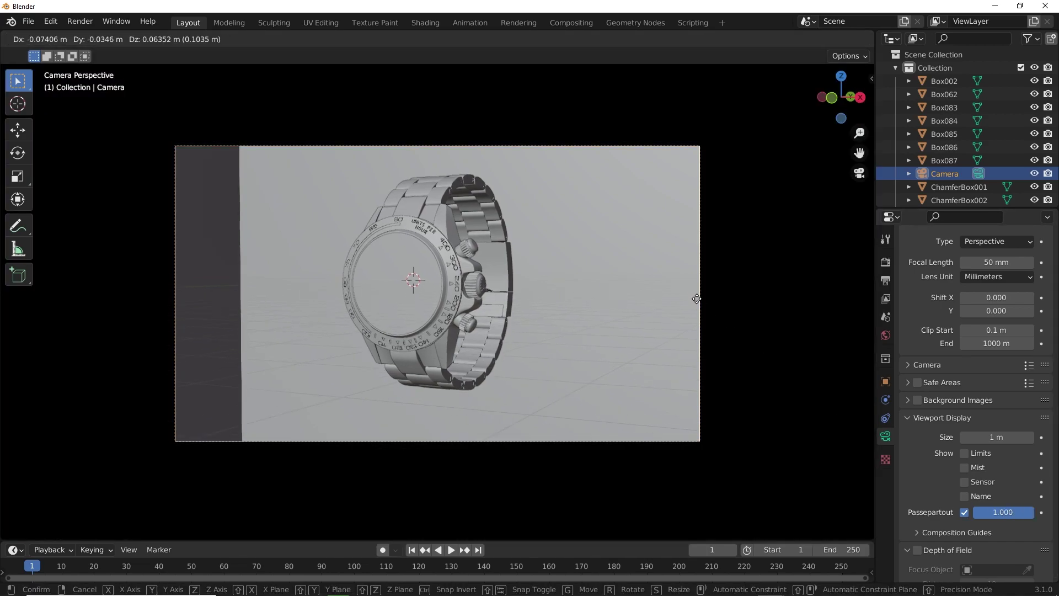
pyautogui.click(750, 256)
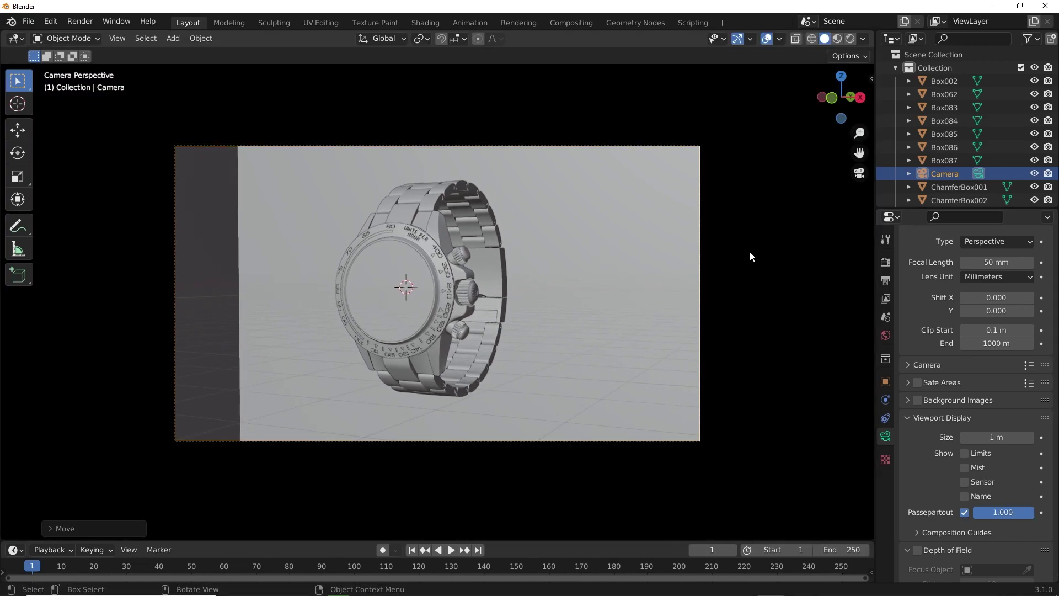
pyautogui.press('g')
pyautogui.click(297, 334)
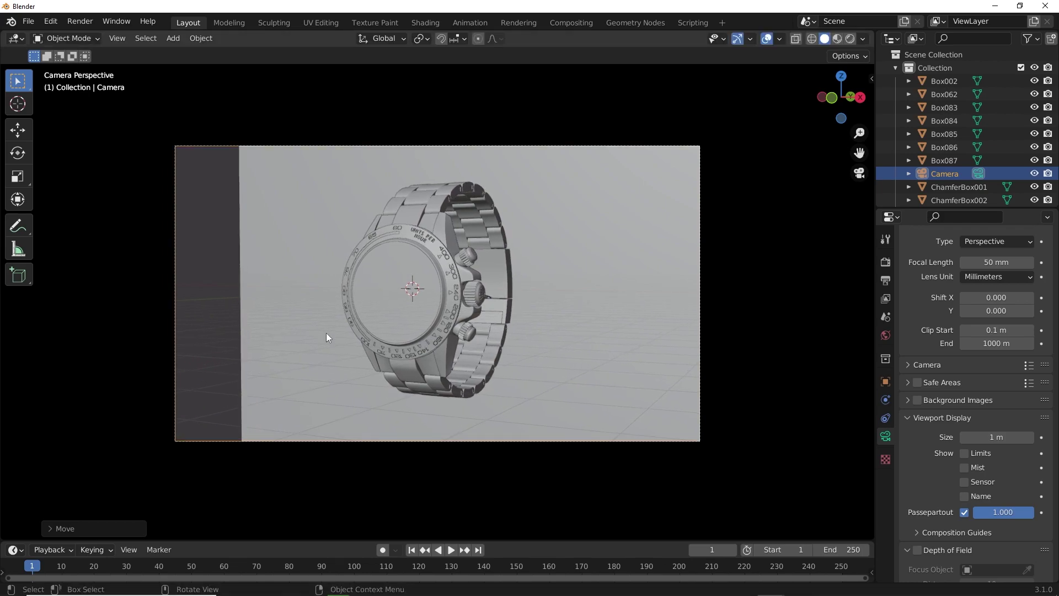
# Switch the camera view to Rendered shading and check the watch shot without overlays before restoring them.
pyautogui.press('z')
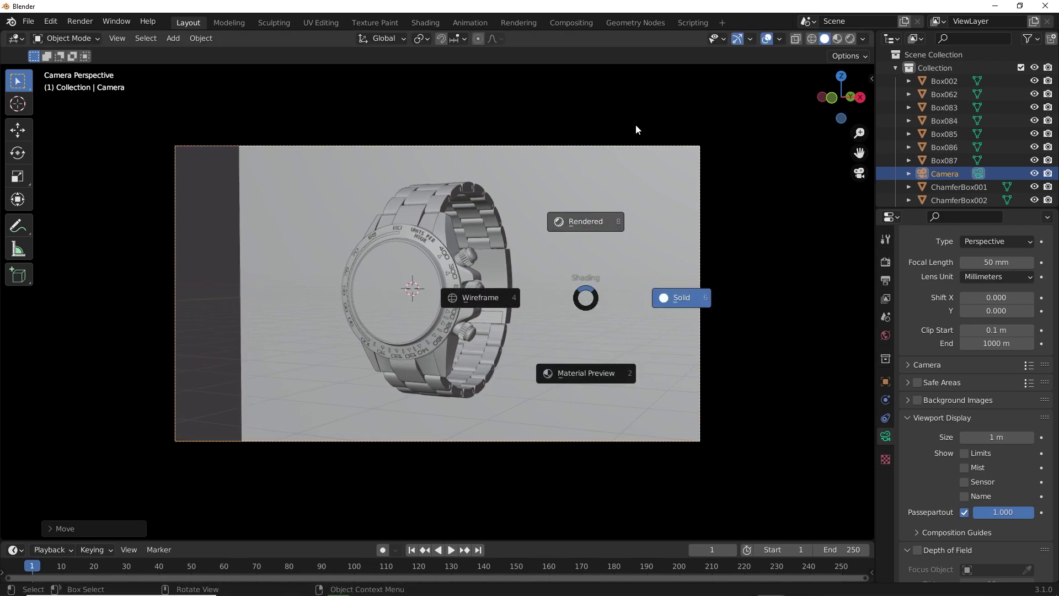
pyautogui.click(628, 138)
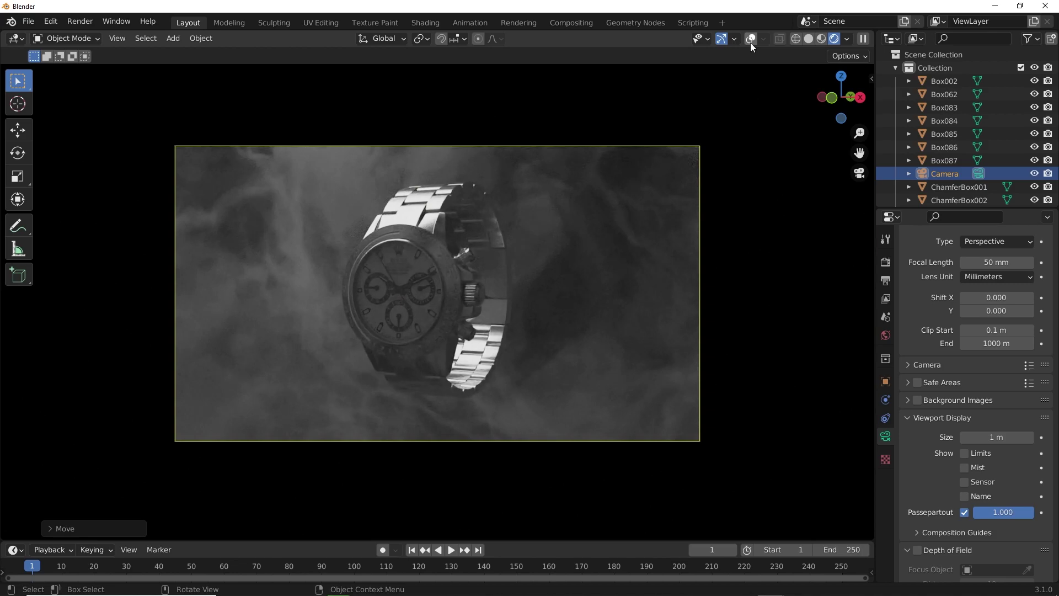
pyautogui.click(751, 40)
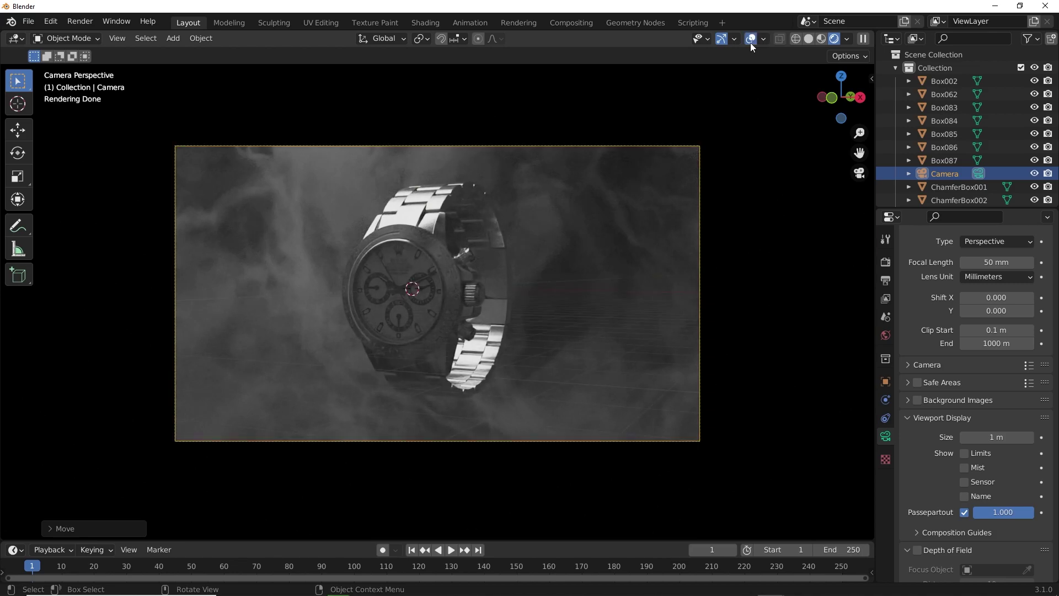
# Select the point light and give it a light blue colour while looking through the camera.
pyautogui.scroll(-3, 416, 195)
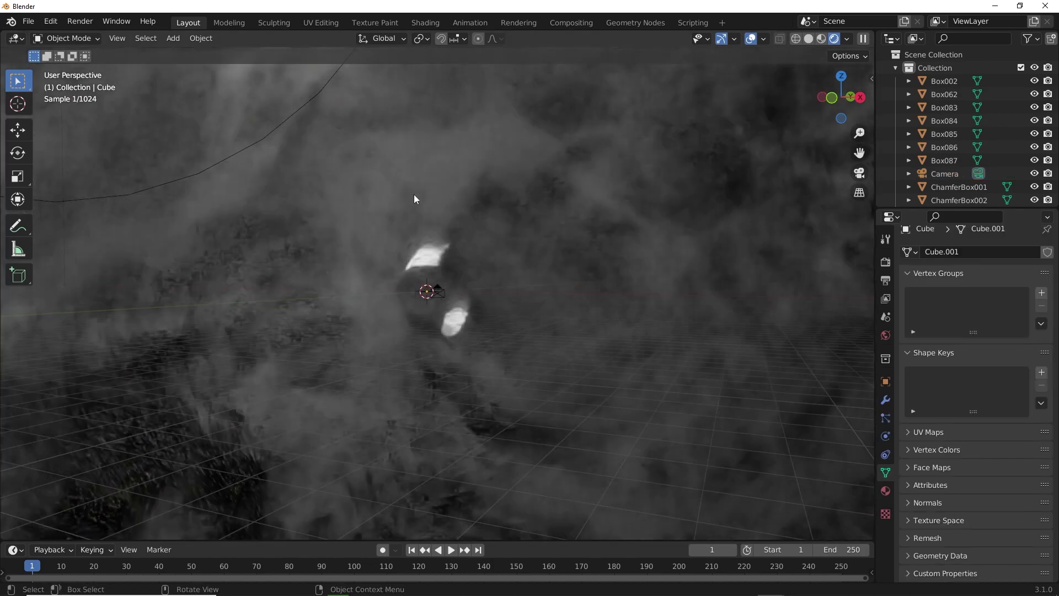
pyautogui.click(263, 144)
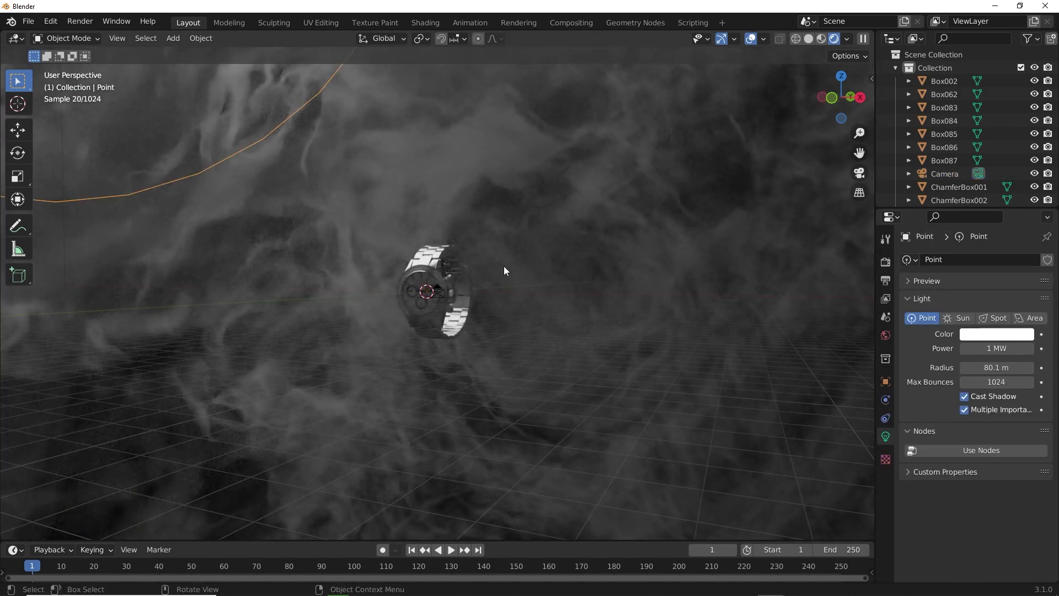
pyautogui.press('KP_0')
pyautogui.click(989, 337)
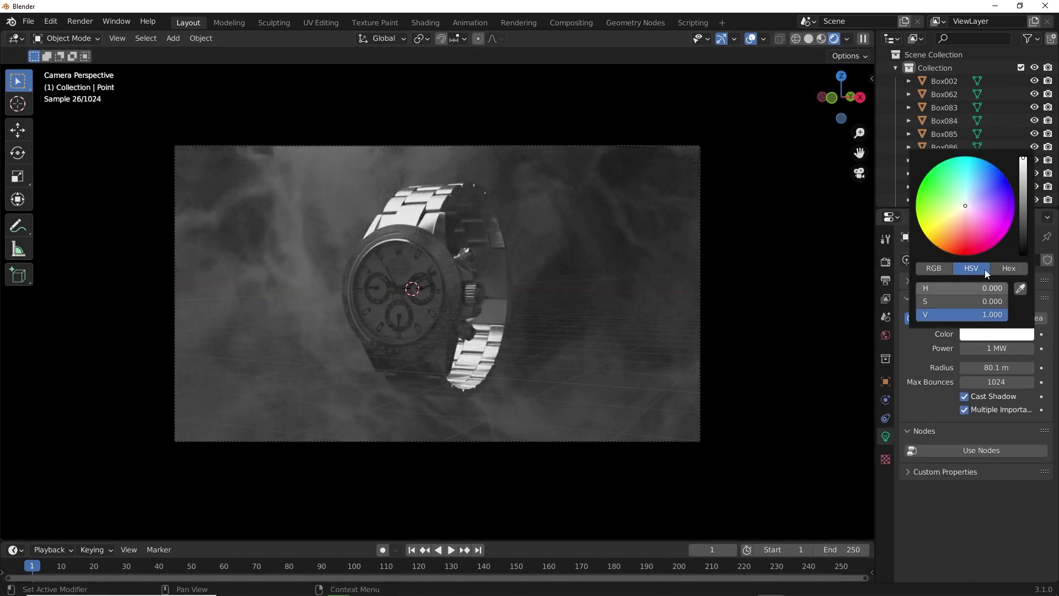
pyautogui.click(971, 200)
pyautogui.moveTo(971, 200); pyautogui.dragTo(978, 199)
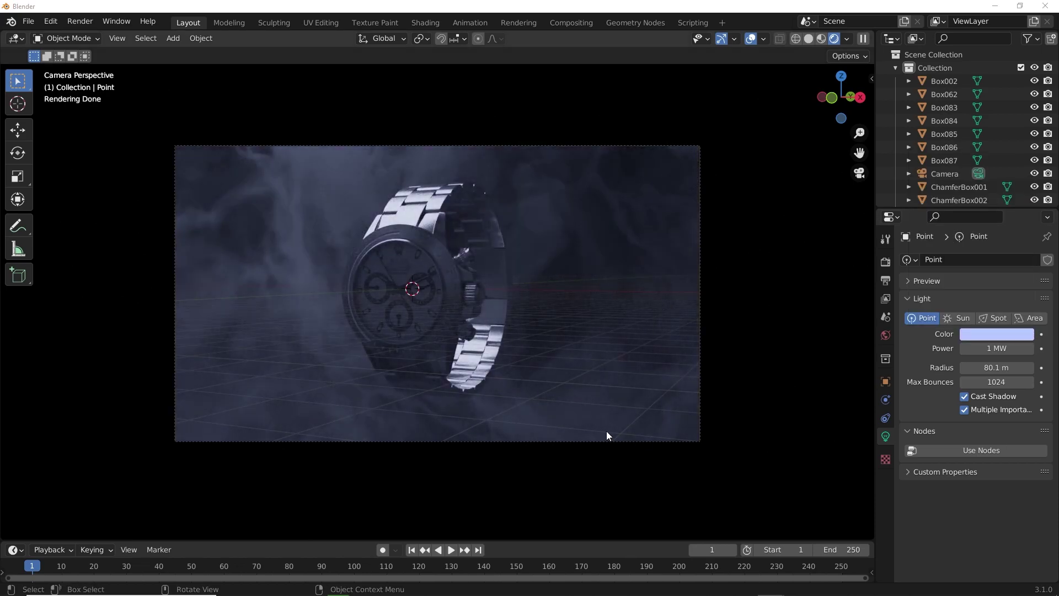
pyautogui.click(382, 329)
pyautogui.moveTo(266, 281); pyautogui.dragTo(257, 149, button='middle')
pyautogui.moveTo(346, 151); pyautogui.dragTo(387, 125, button='middle')
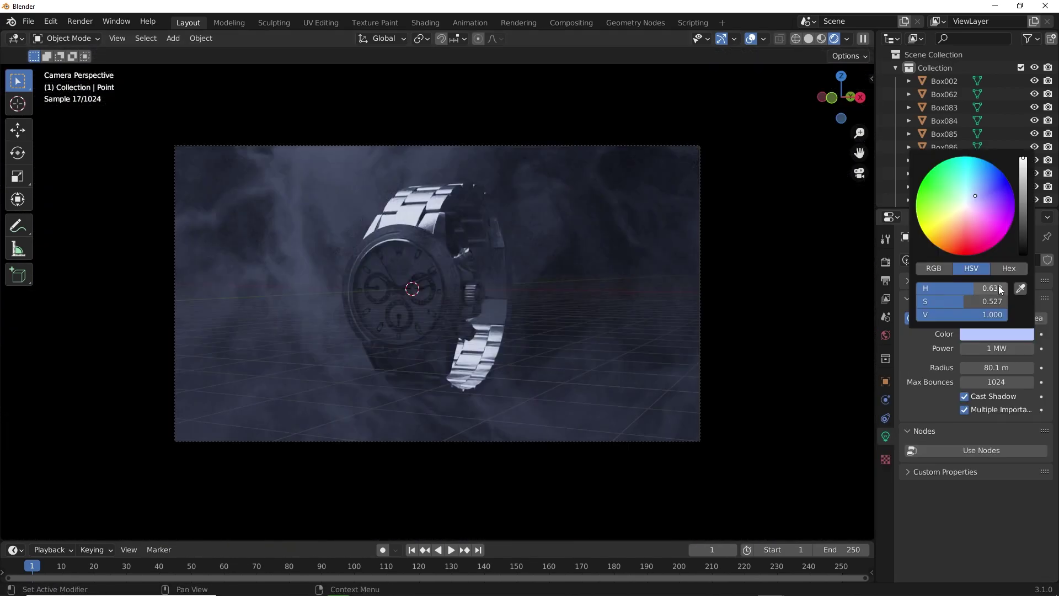
# Set the point light's colour to hex 4F74FF and reduce its radius to 14.7 m.
pyautogui.click(1010, 268)
pyautogui.click(980, 287)
pyautogui.hotkey('ctrl', 'v')
pyautogui.press('Return')
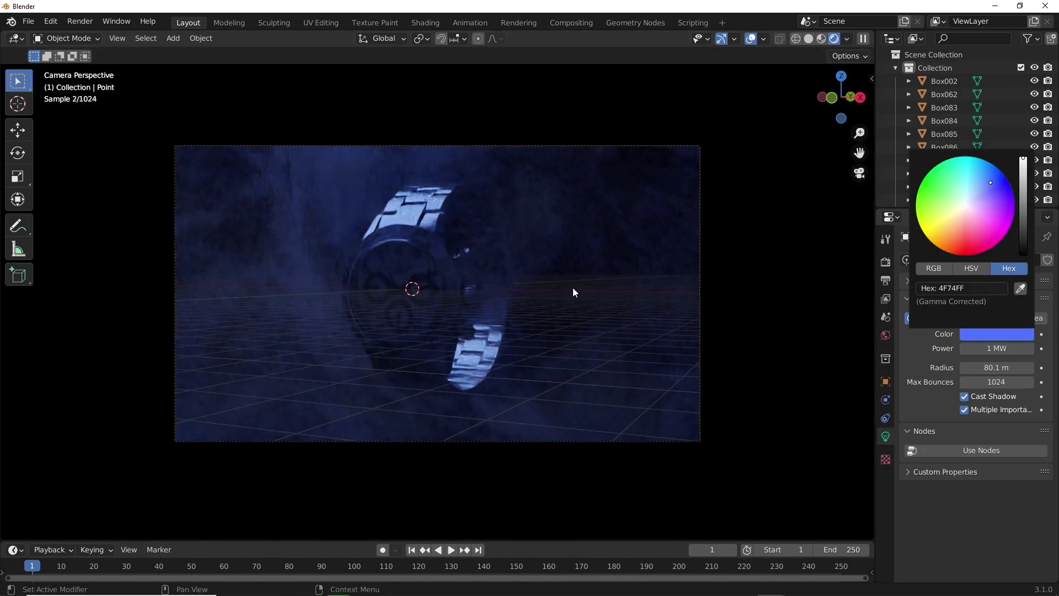
pyautogui.moveTo(1000, 368); pyautogui.dragTo(641, 369)
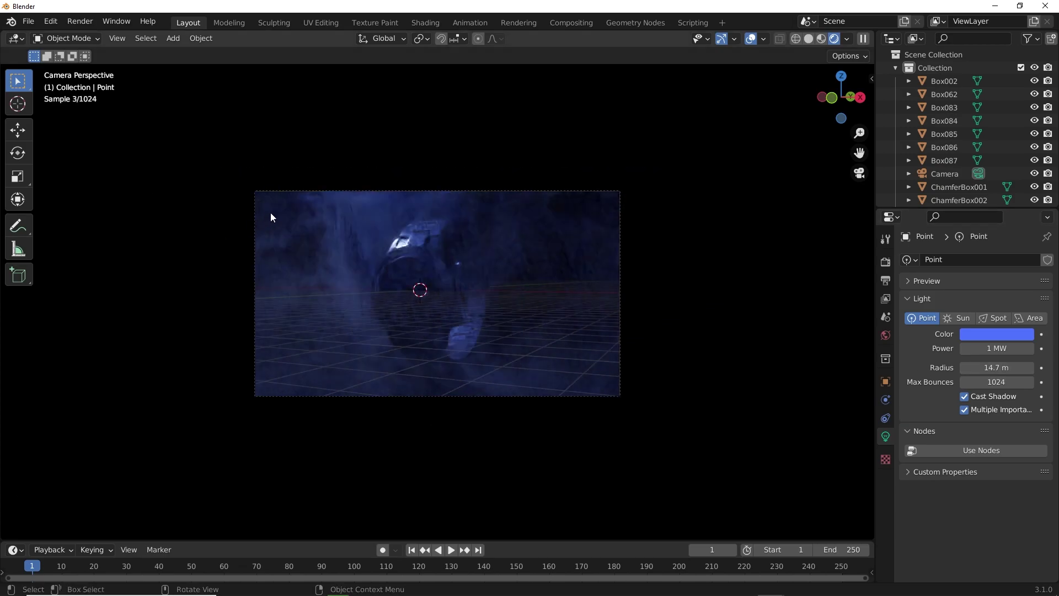
# In top view, move the point light just outside the smoke cube's left side near its back corner, and return to the camera view.
pyautogui.press('KP_7')
pyautogui.press('g')
pyautogui.click(422, 225)
pyautogui.keyDown('shift'); pyautogui.moveTo(439, 252); pyautogui.dragTo(462, 269, button='middle'); pyautogui.keyUp('shift')
pyautogui.scroll(4, 462, 270)
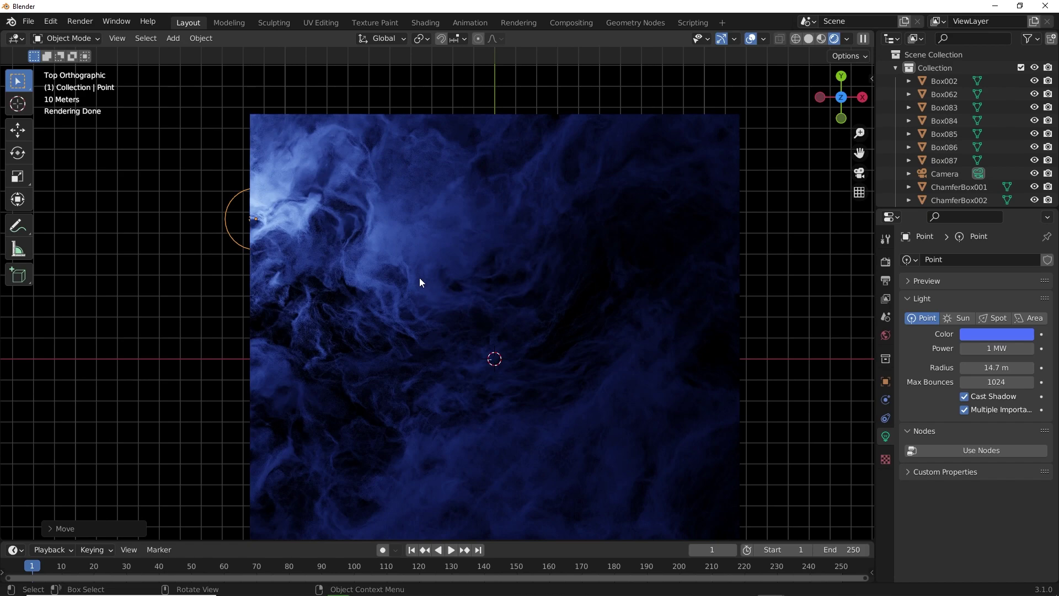
pyautogui.press('g')
pyautogui.click(366, 224)
pyautogui.keyDown('shift'); pyautogui.moveTo(481, 279); pyautogui.dragTo(541, 310, button='middle'); pyautogui.keyUp('shift')
pyautogui.scroll(2, 568, 350)
pyautogui.scroll(-5, 574, 348)
pyautogui.scroll(2, 513, 298)
pyautogui.keyDown('shift'); pyautogui.moveTo(427, 276); pyautogui.dragTo(534, 305, button='middle'); pyautogui.keyUp('shift')
pyautogui.scroll(2, 534, 306)
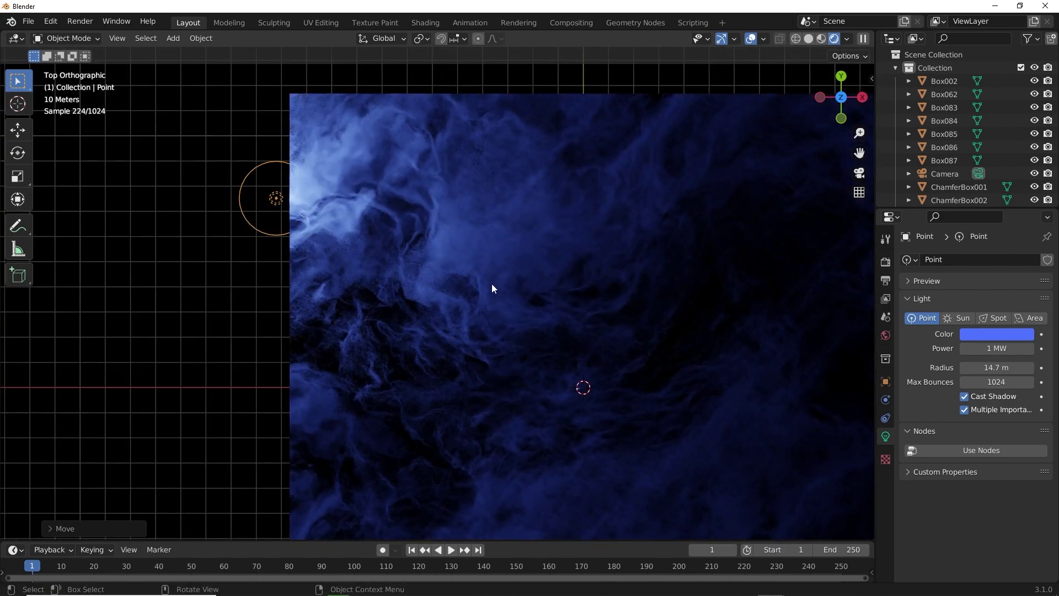
pyautogui.keyDown('shift'); pyautogui.moveTo(691, 332); pyautogui.dragTo(529, 308, button='middle'); pyautogui.keyUp('shift')
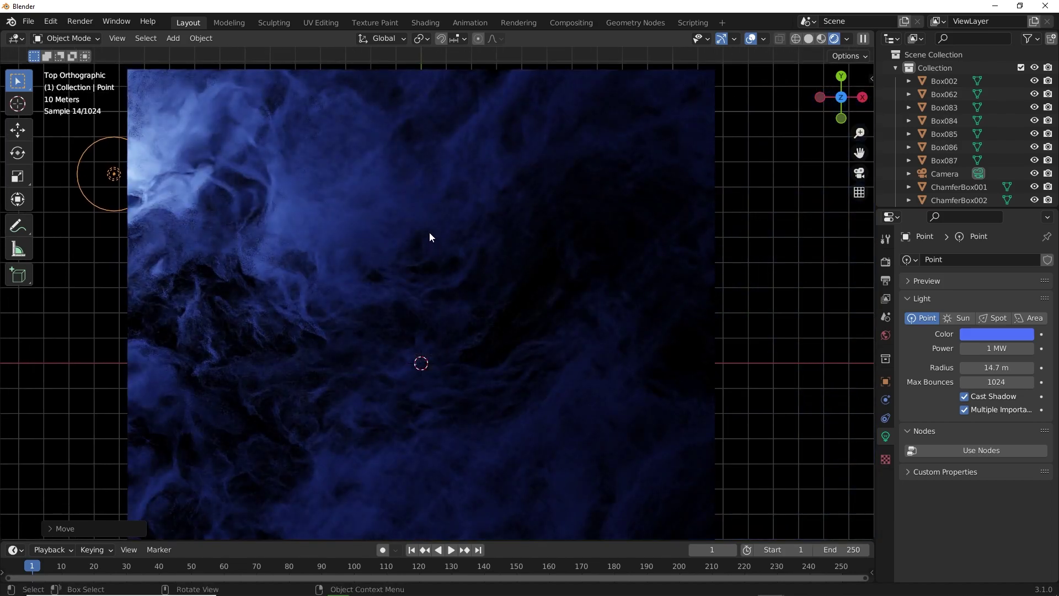
pyautogui.press('KP_0')
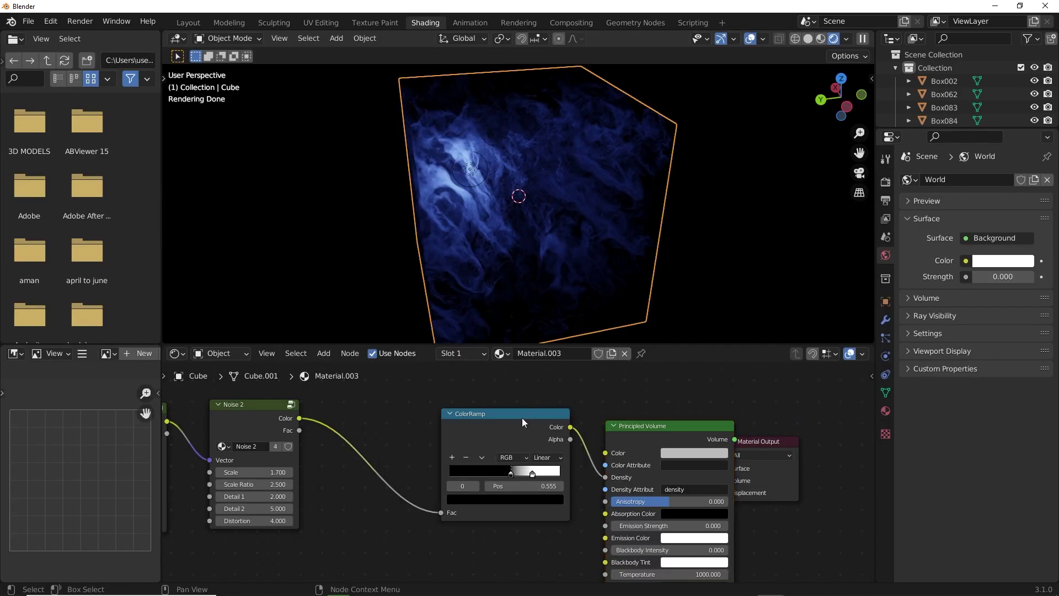
# Insert a Math node set to Multiply between the smoke material's ColorRamp and the Principled Volume density.
pyautogui.moveTo(525, 415); pyautogui.dragTo(415, 428)
pyautogui.scroll(1, 552, 418)
pyautogui.hotkey('shift', 'a')
pyautogui.moveTo(553, 419)
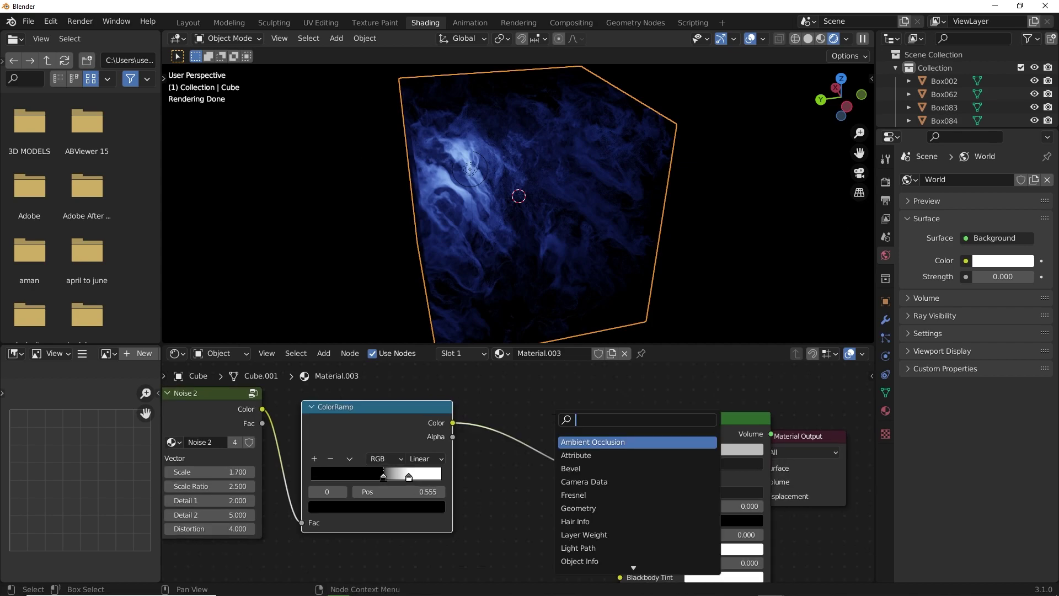
pyautogui.write('add')
pyautogui.press('Return')
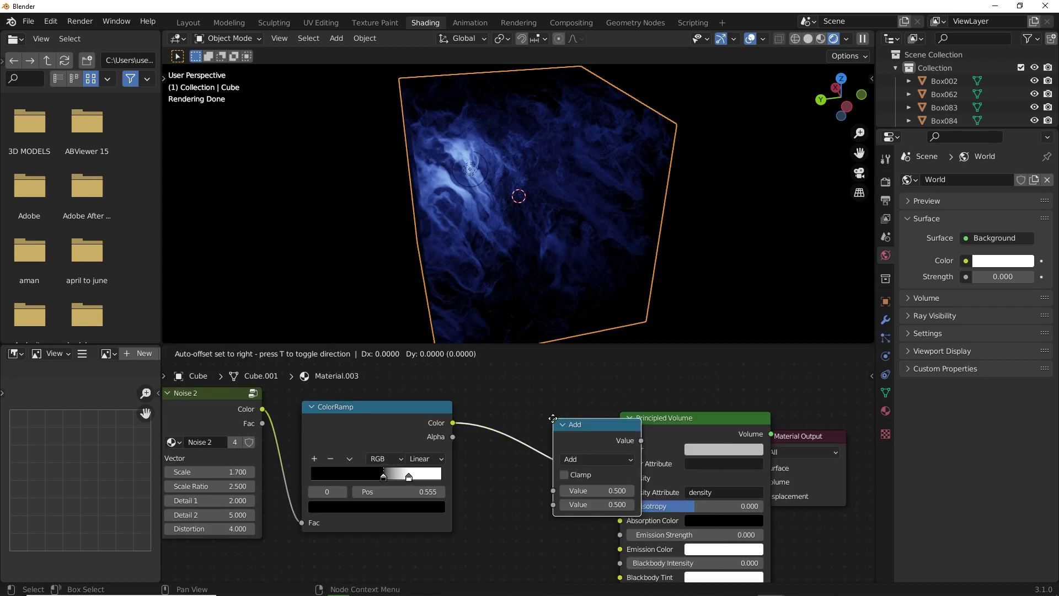
pyautogui.click(522, 411)
pyautogui.click(561, 449)
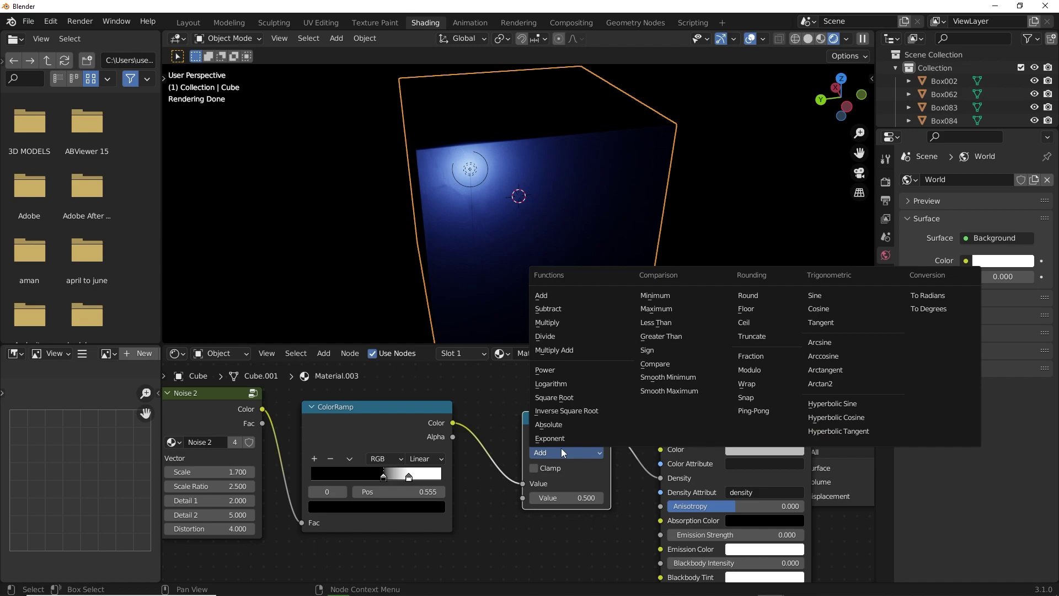
pyautogui.click(555, 322)
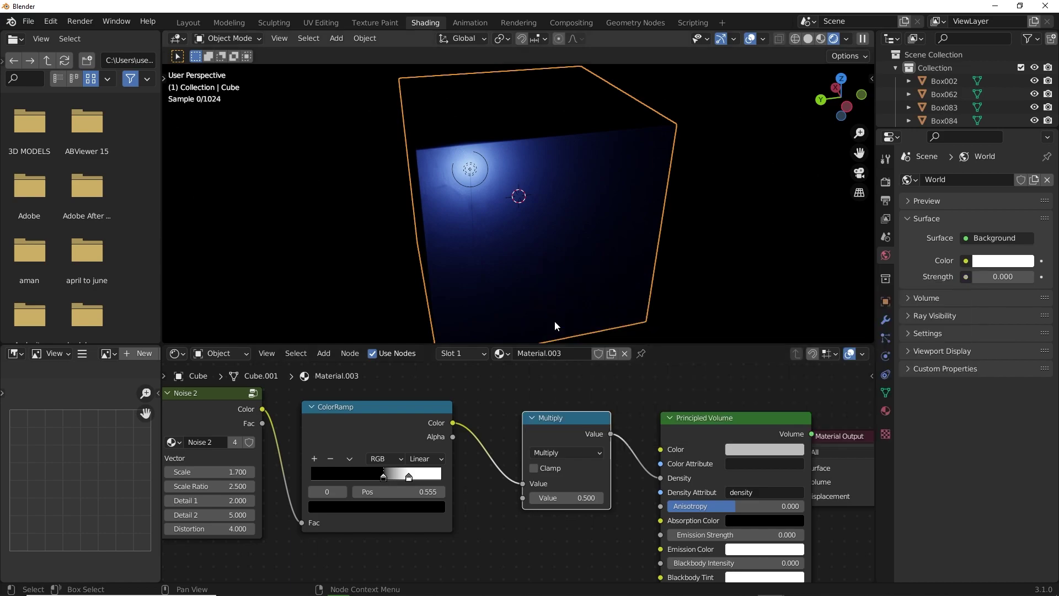
# Set the Multiply node's value to 10 and inspect the smoke up close.
pyautogui.click(589, 496)
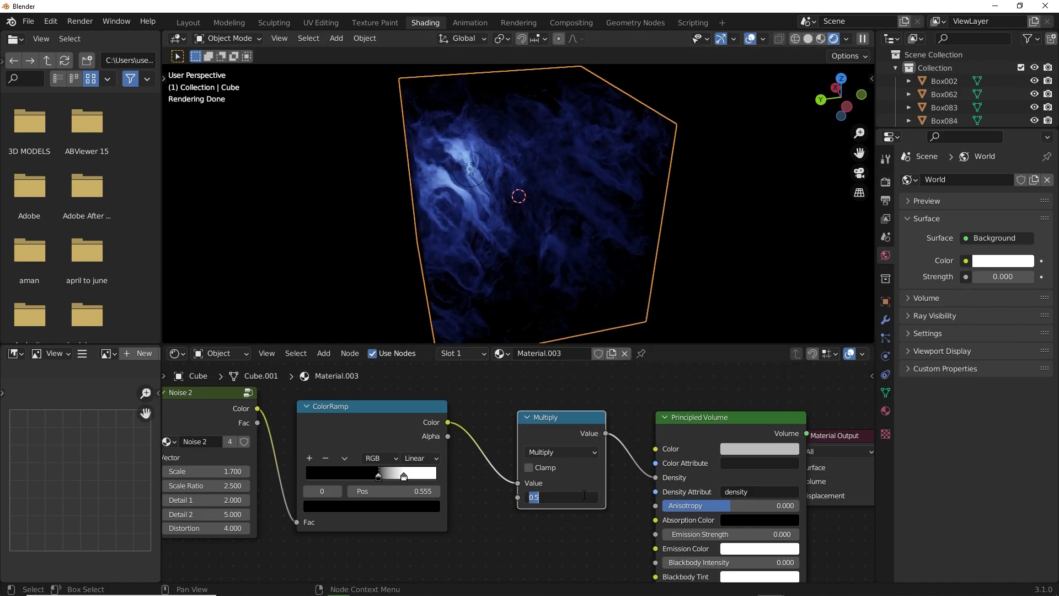
pyautogui.press('Return')
pyautogui.scroll(6, 551, 190)
pyautogui.scroll(2, 587, 200)
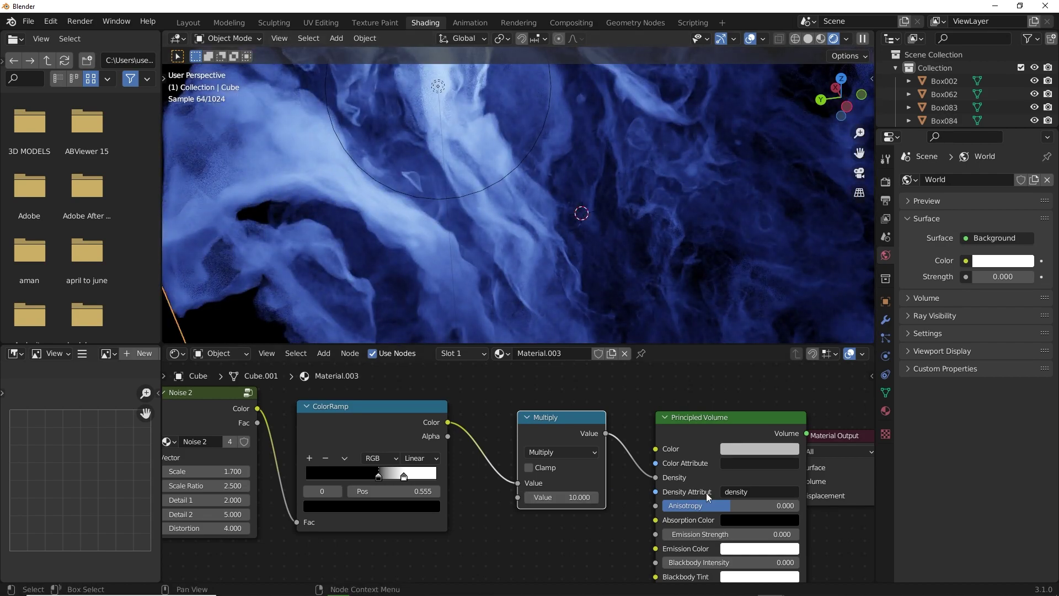
# Try a Multiply value of 0.1 to compare the smoke density, and set it back to 10.
pyautogui.click(562, 497)
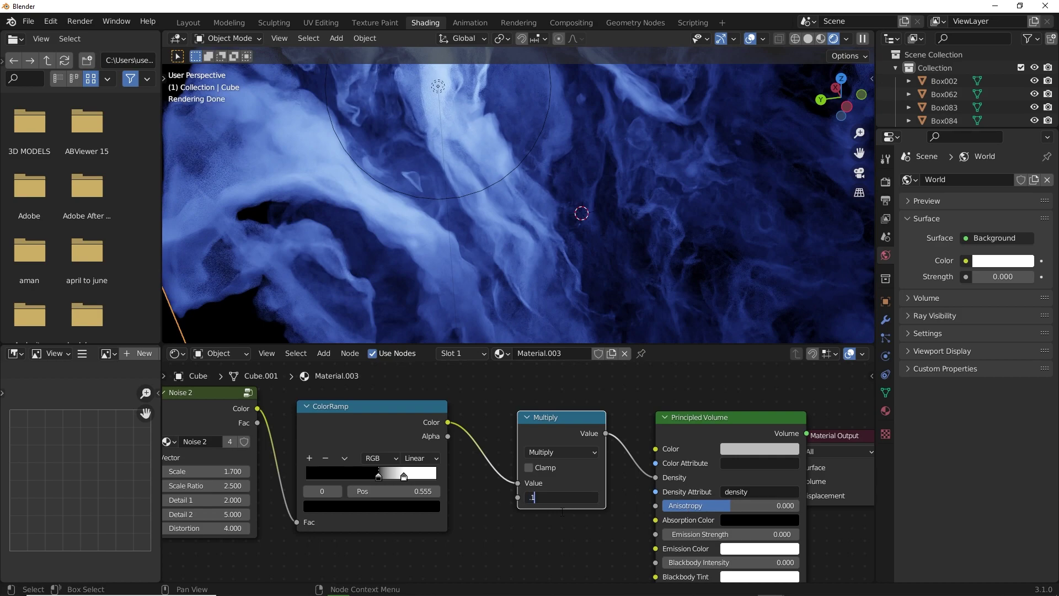
pyautogui.write('.1')
pyautogui.press('Return')
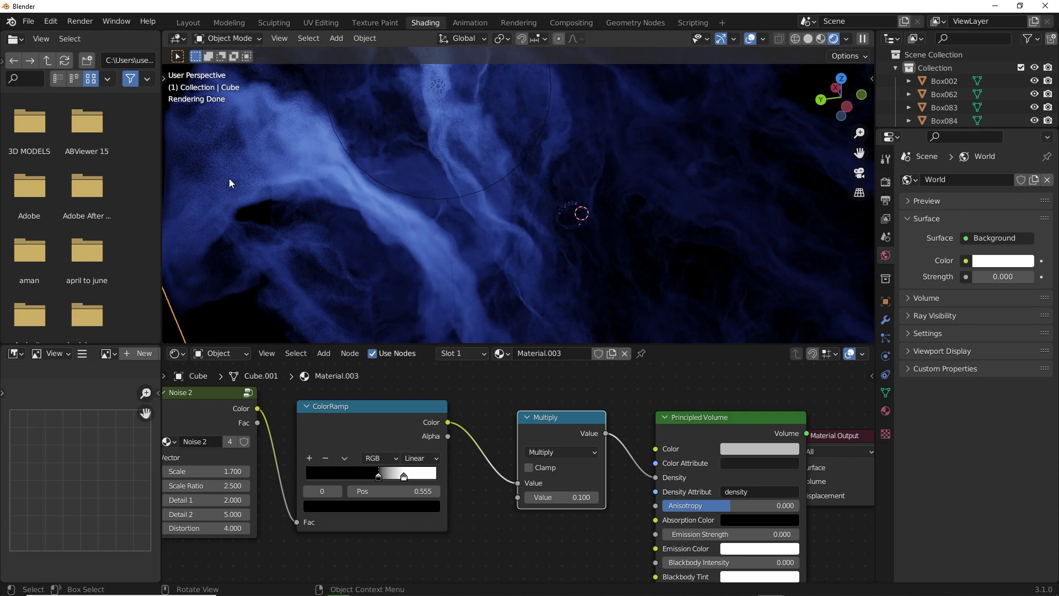
pyautogui.click(567, 496)
pyautogui.write('10')
pyautogui.press('Return')
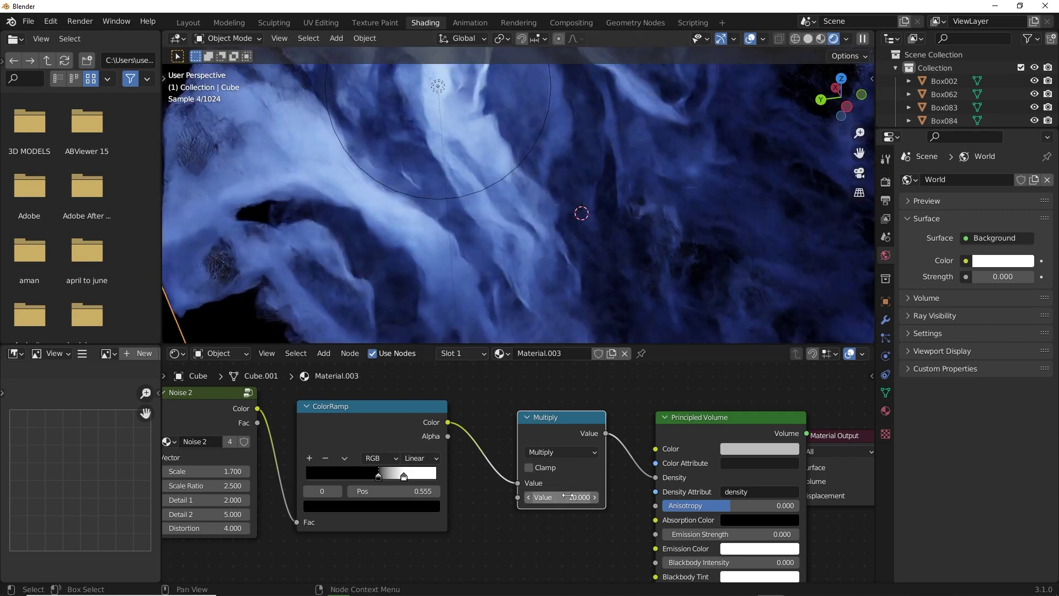
# Return to the Layout workspace, show the camera view in Solid shading and select the smoke cube.
pyautogui.click(188, 23)
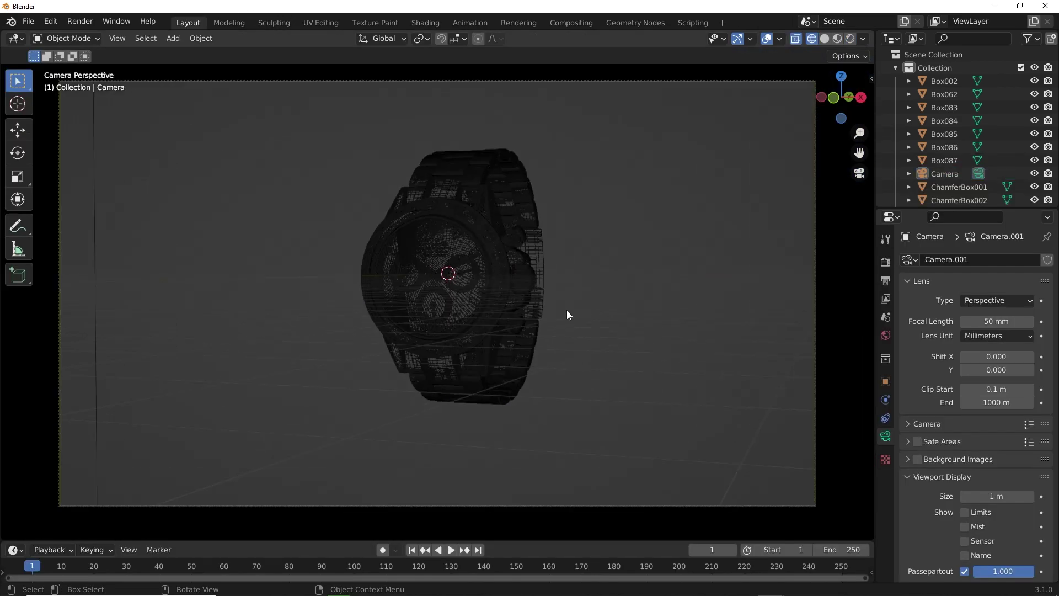
pyautogui.press('z')
pyautogui.click(665, 304)
pyautogui.click(625, 291)
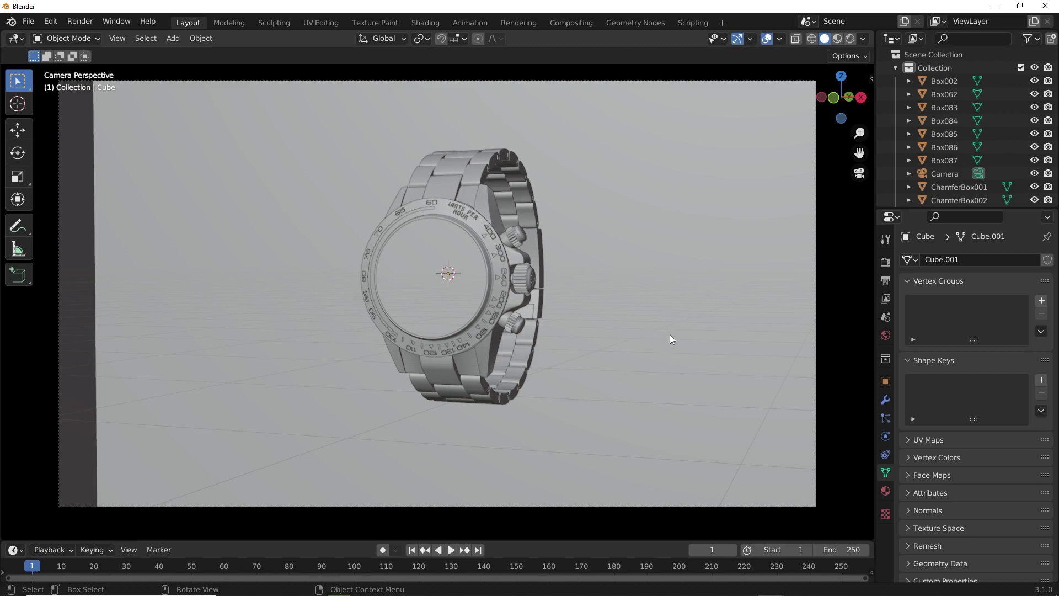
pyautogui.scroll(-1, 553, 206)
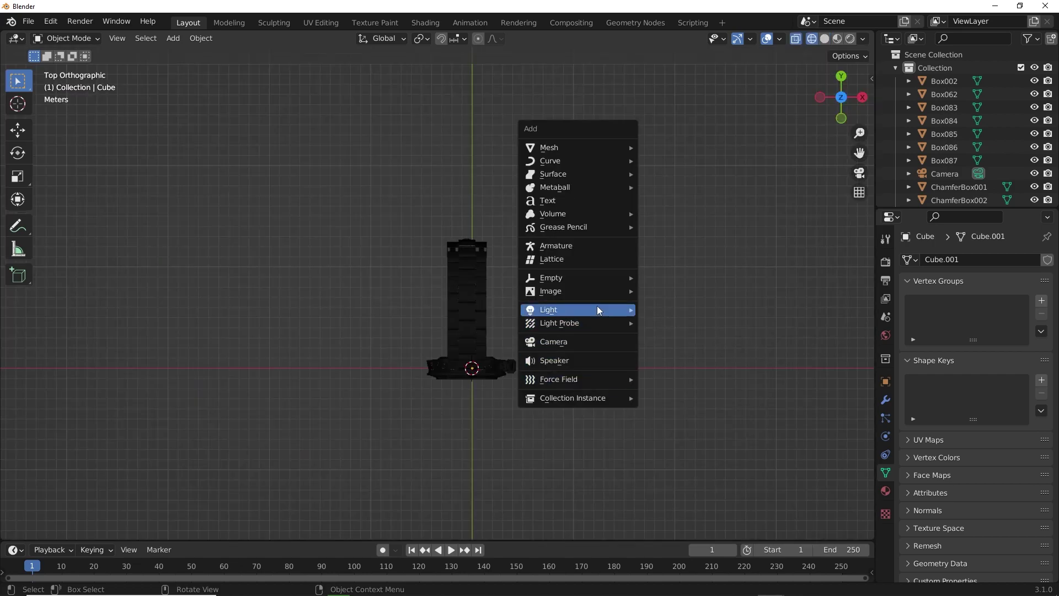
# Add an area light in the wireframe top view, place it beside the watch and scale it up.
pyautogui.moveTo(599, 311)
pyautogui.click(663, 353)
pyautogui.press('g')
pyautogui.click(714, 220)
pyautogui.press('s')
pyautogui.click(156, 232)
# Rotate the area light so it stands upright beside the watch, and check it from the top.
pyautogui.press('r')
pyautogui.press('x')
pyautogui.press('Escape')
pyautogui.moveTo(833, 316); pyautogui.dragTo(770, 226, button='middle')
pyautogui.press('r')
pyautogui.press('x')
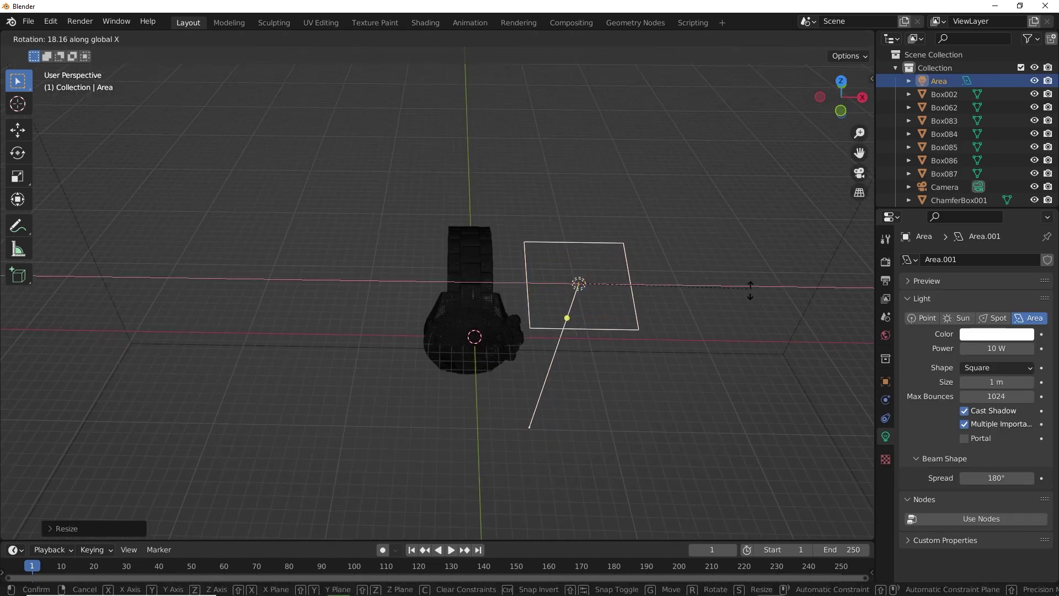
pyautogui.press('y')
pyautogui.press('z')
pyautogui.click(701, 266)
pyautogui.press('KP_7')
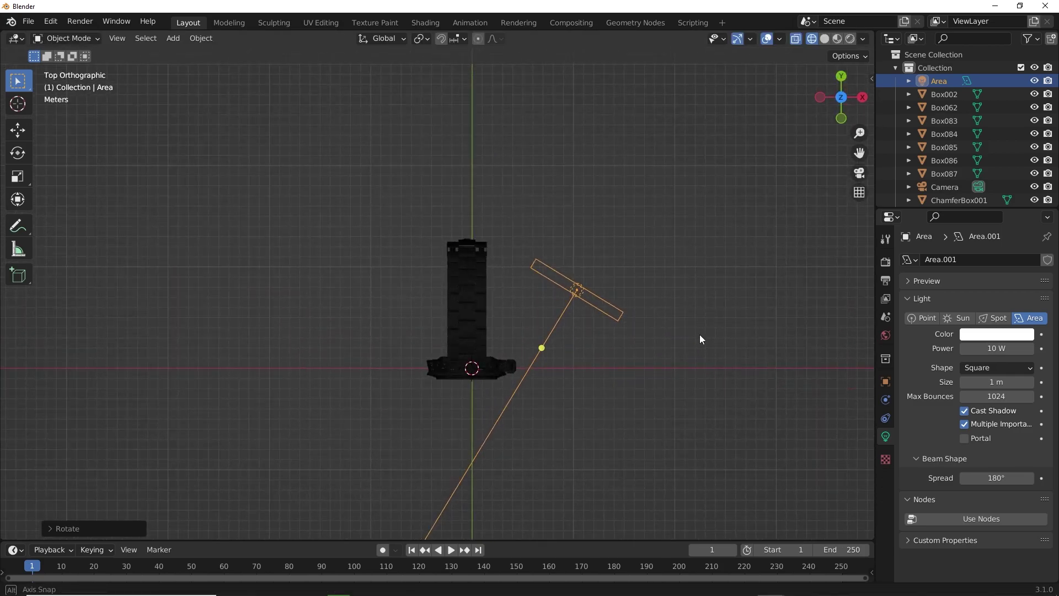
# Move and rotate the area light in top view so it faces the crown side of the watch, and return to the camera view.
pyautogui.press('g')
pyautogui.click(784, 296)
pyautogui.press('r')
pyautogui.click(692, 423)
pyautogui.press('g')
pyautogui.click(679, 510)
pyautogui.press('KP_0')
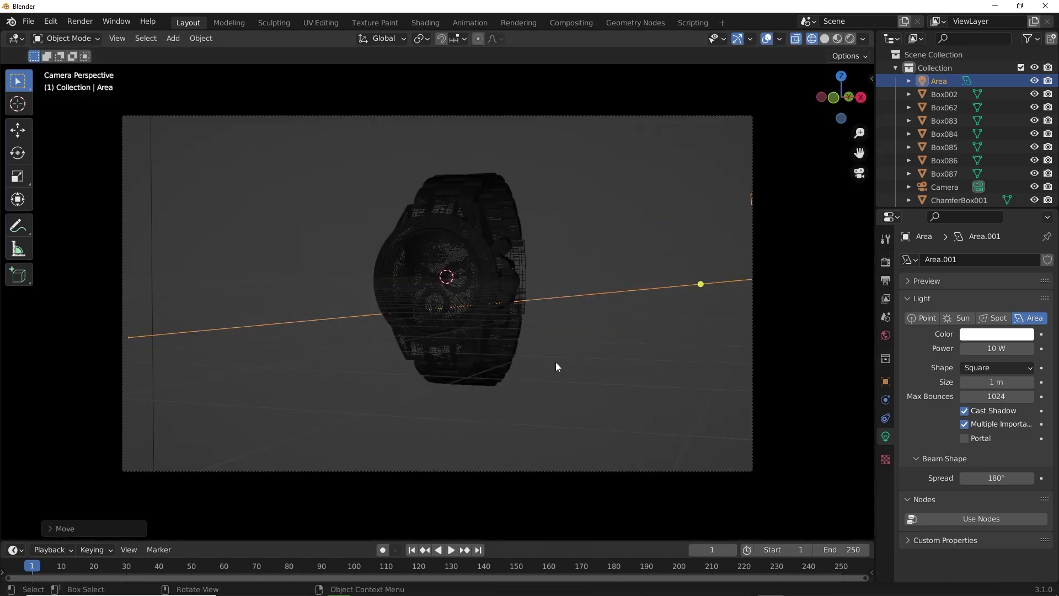
# Switch the camera view to Rendered shading and raise the area light's power to 2786.5 W.
pyautogui.scroll(1, 528, 253)
pyautogui.press('z')
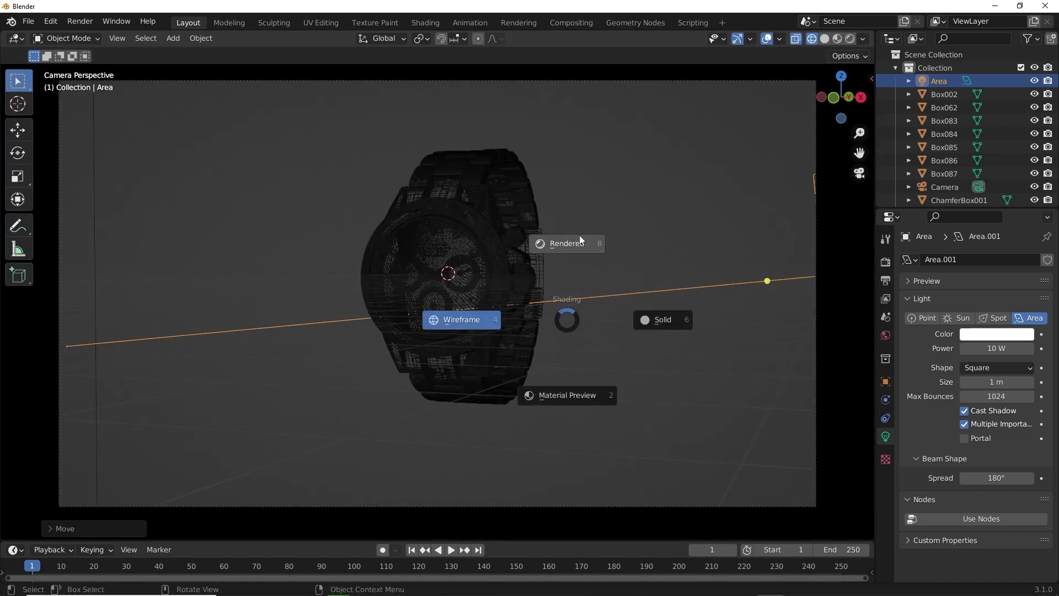
pyautogui.click(579, 241)
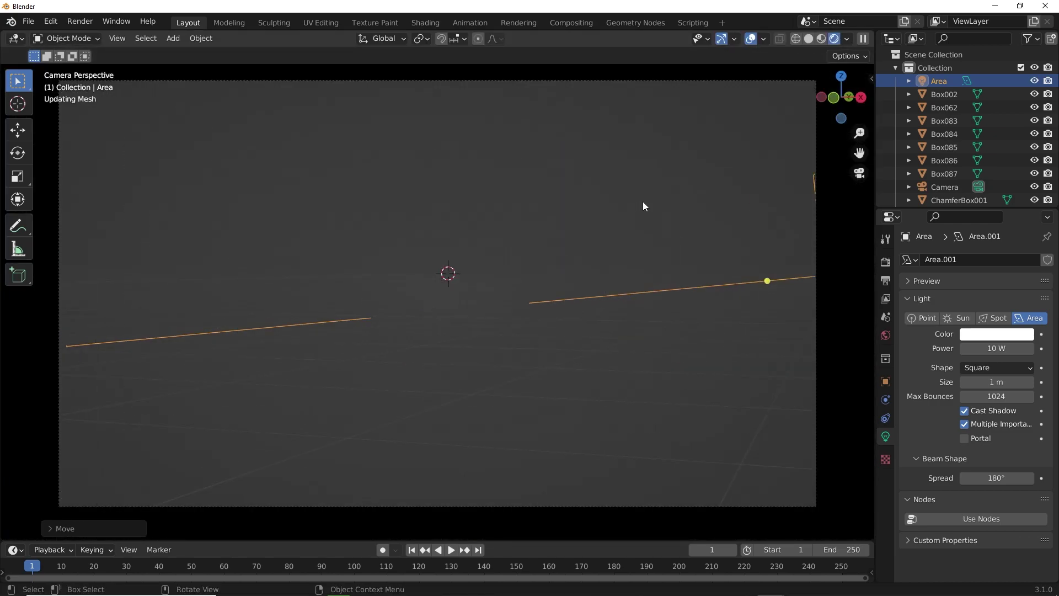
pyautogui.moveTo(997, 348); pyautogui.dragTo(1053, 348)
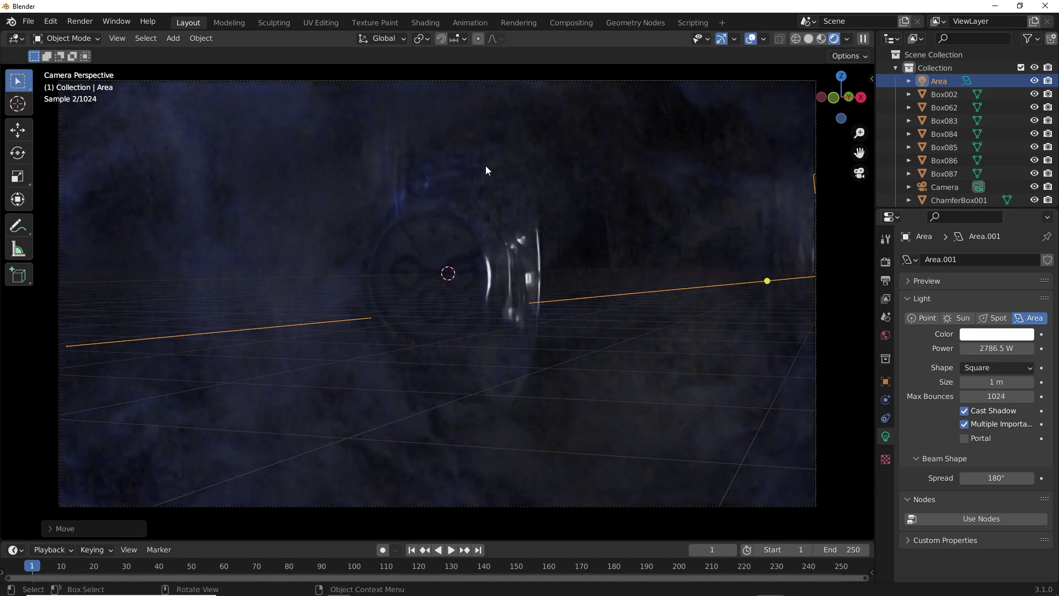
# Set the area light's beam spread to 77.7° while viewing the render without overlays, and restore the overlays.
pyautogui.click(750, 39)
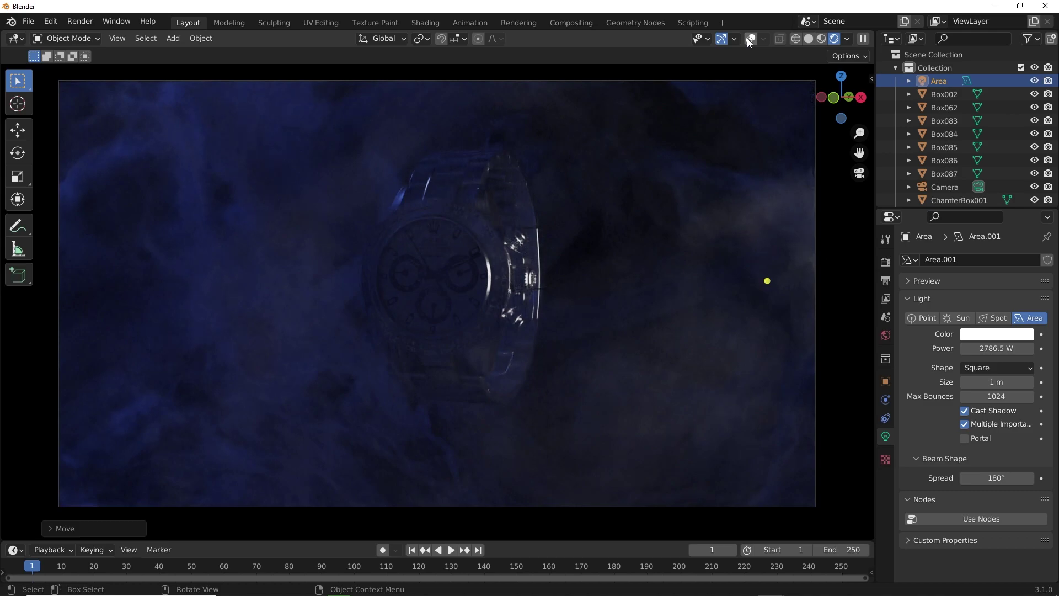
pyautogui.scroll(1, 693, 204)
pyautogui.keyDown('shift'); pyautogui.moveTo(758, 274); pyautogui.dragTo(659, 273, button='middle'); pyautogui.keyUp('shift')
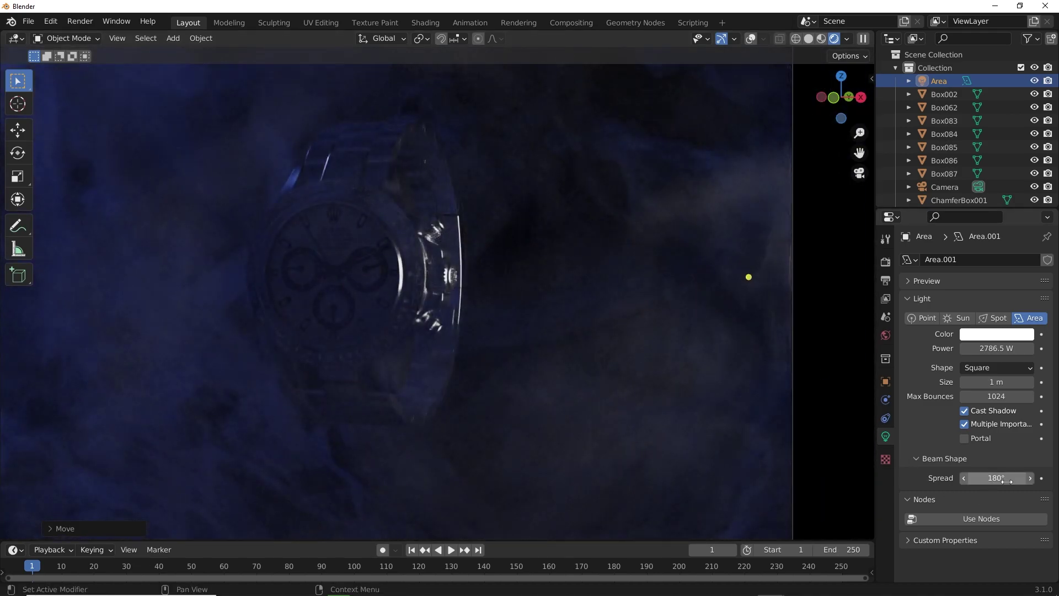
pyautogui.moveTo(1007, 481); pyautogui.dragTo(969, 482)
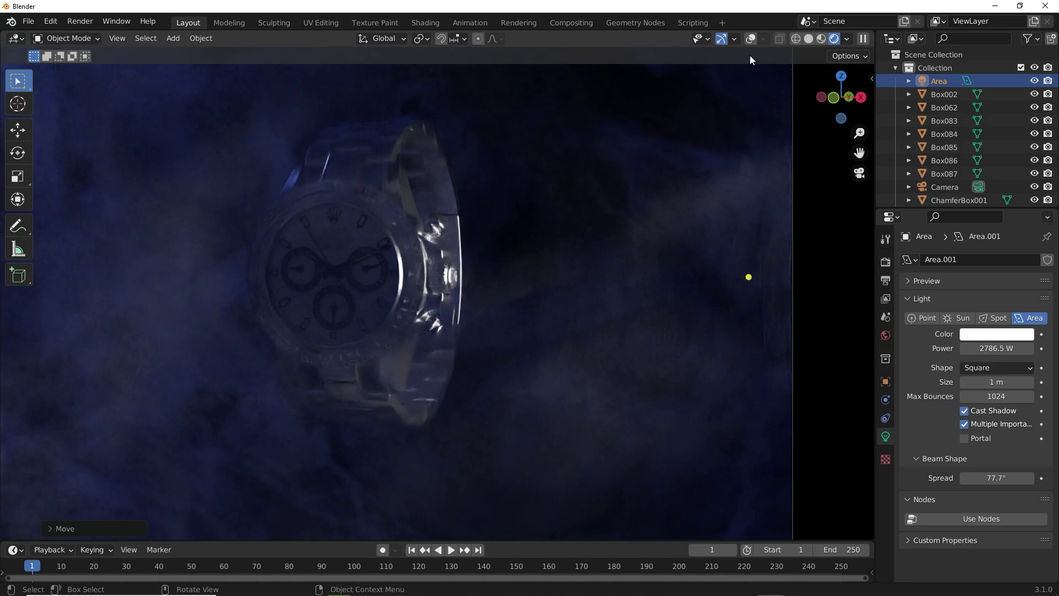
pyautogui.click(750, 41)
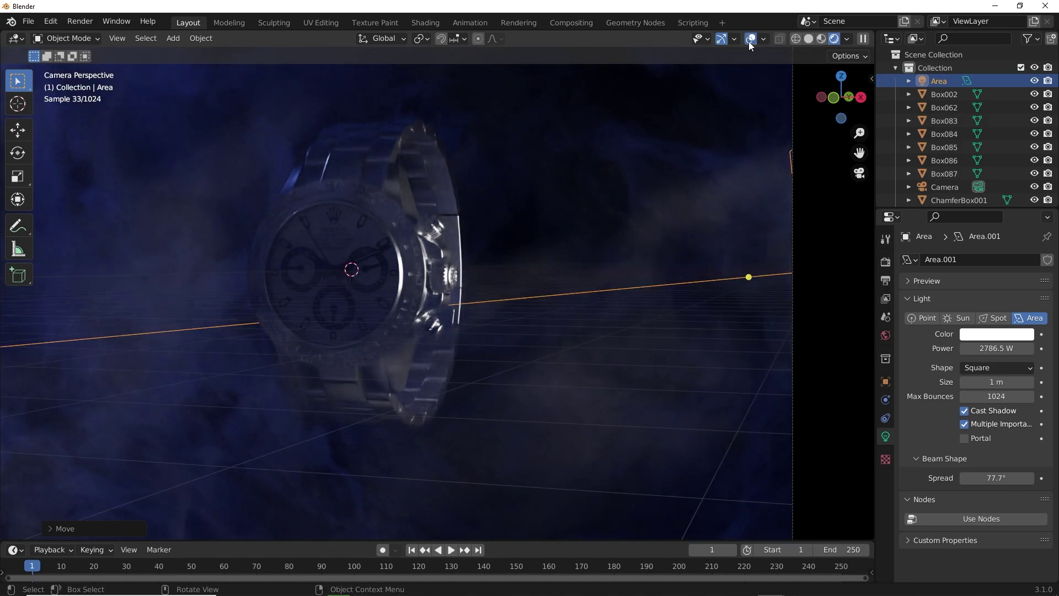
# Readjust the area light's angle beside the watch from the top view, and reselect it in the camera view with overlays shown.
pyautogui.moveTo(607, 249); pyautogui.dragTo(609, 351, button='middle')
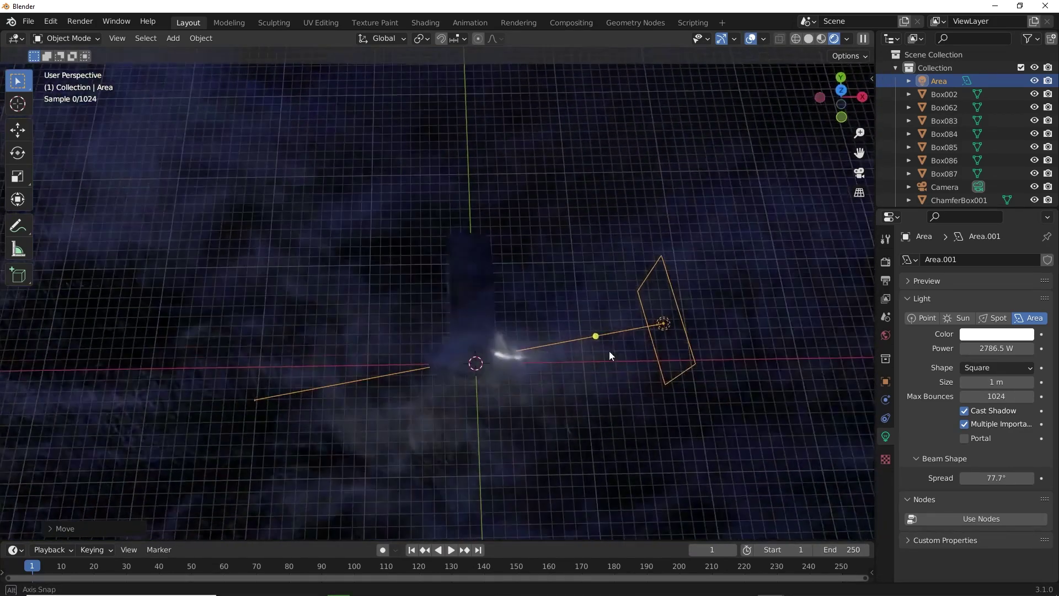
pyautogui.press('KP_7')
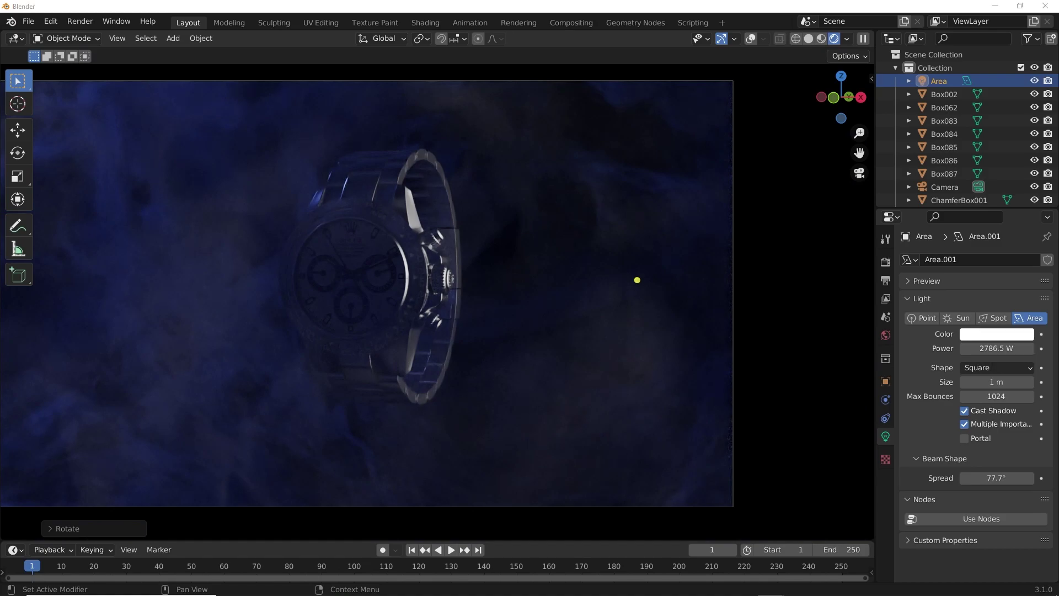
pyautogui.click(521, 311)
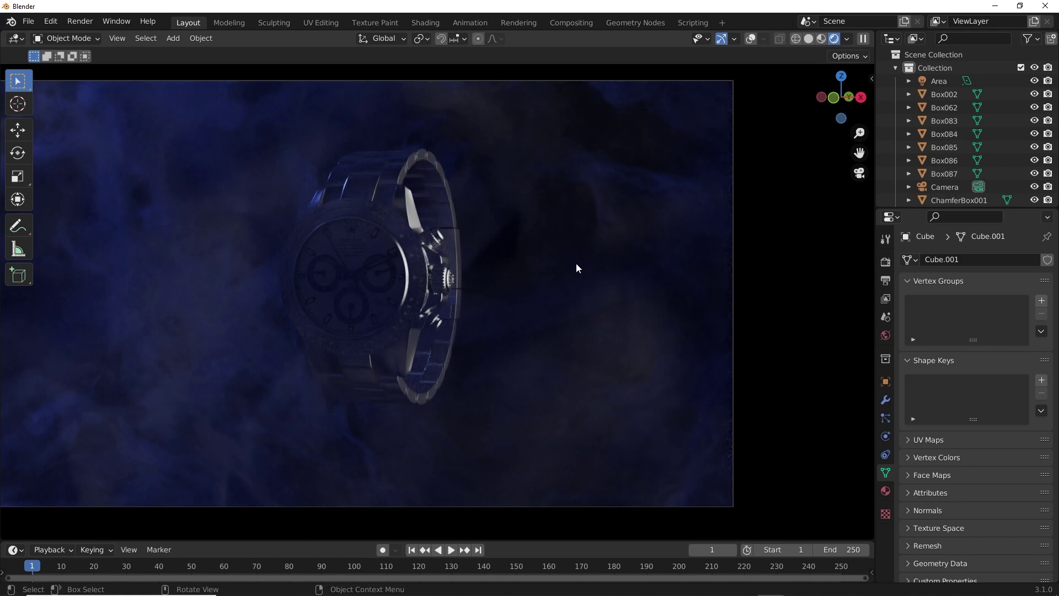
pyautogui.hotkey('shift', 'alt', 'z')
pyautogui.click(637, 279)
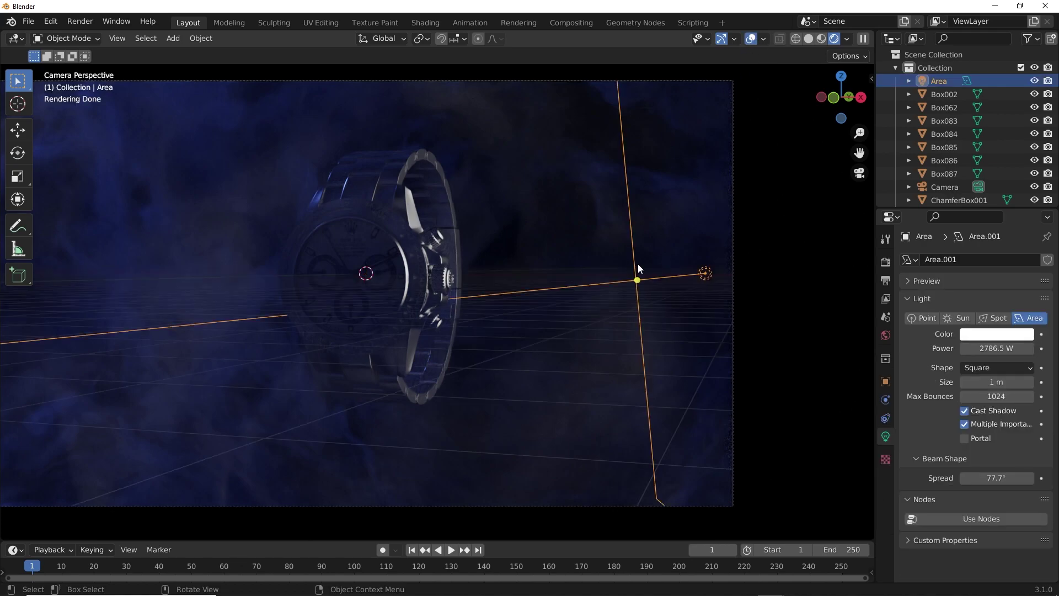
# Set the area light's colour to hex A3C3FF.
pyautogui.click(1005, 334)
pyautogui.click(981, 287)
pyautogui.write('A4C1FF')
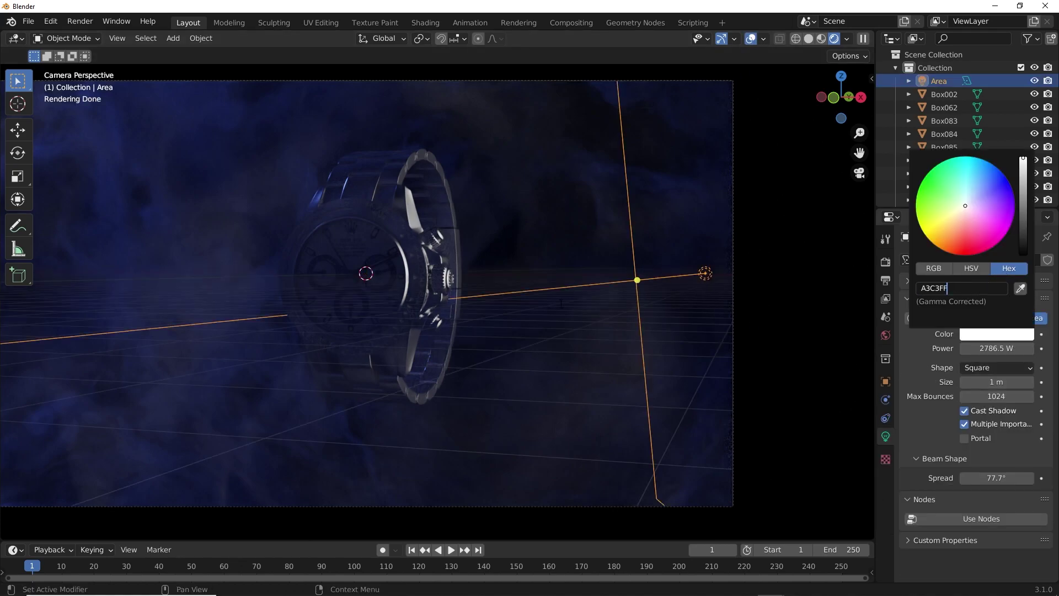
pyautogui.press('Return')
# Set the area light's power to 5000 W while viewing the render without overlays, and show the overlays again.
pyautogui.click(750, 40)
pyautogui.doubleClick(998, 349)
pyautogui.write('5')
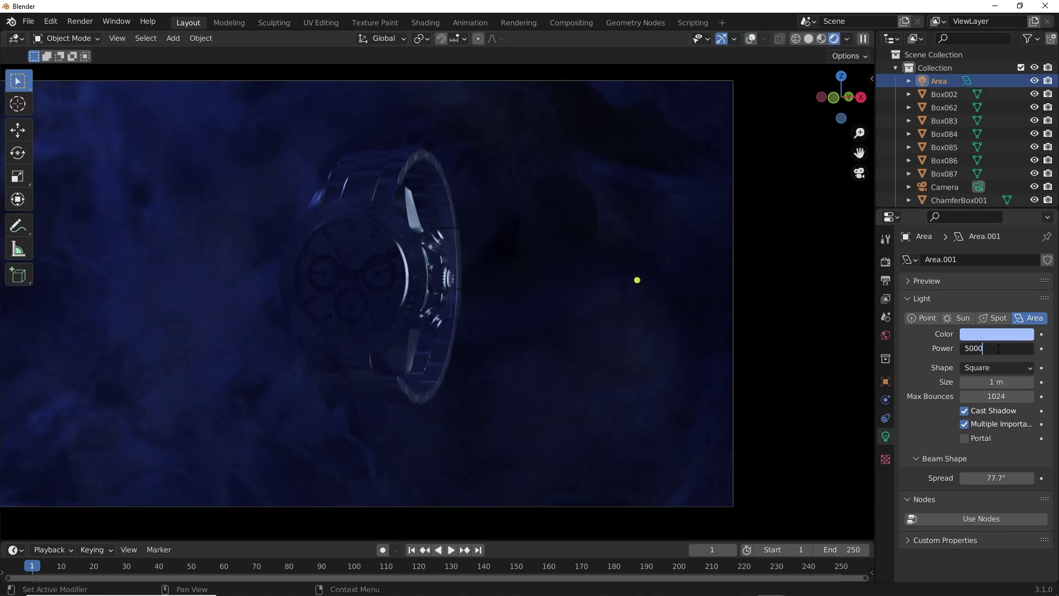
pyautogui.write('000')
pyautogui.press('Return')
pyautogui.hotkey('shift', 'alt', 'z')
pyautogui.scroll(-2, 420, 224)
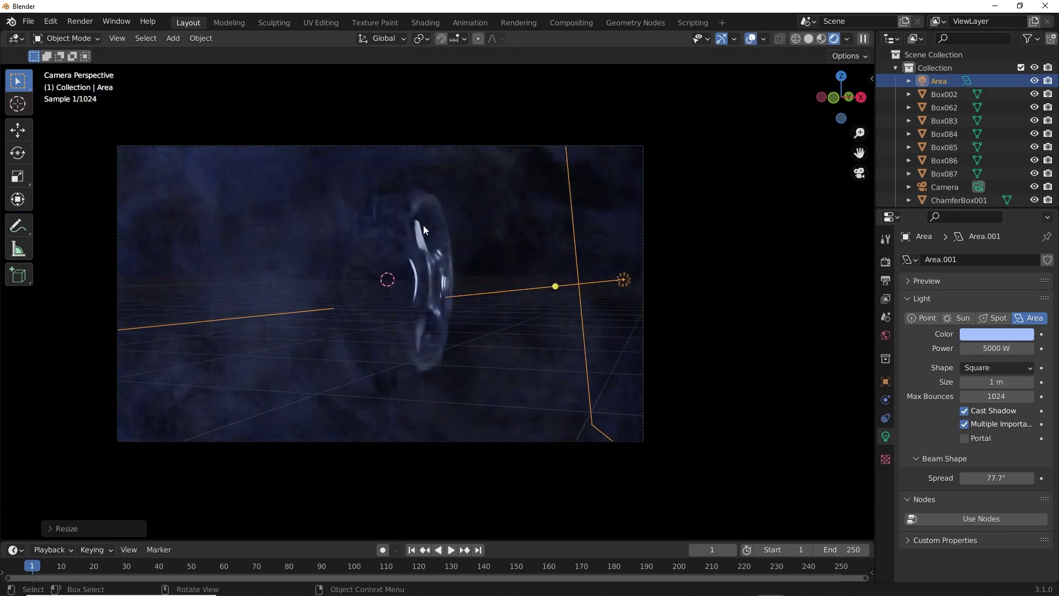
# Duplicate the area light in the top view and place the copy on the opposite side of the watch.
pyautogui.click(751, 39)
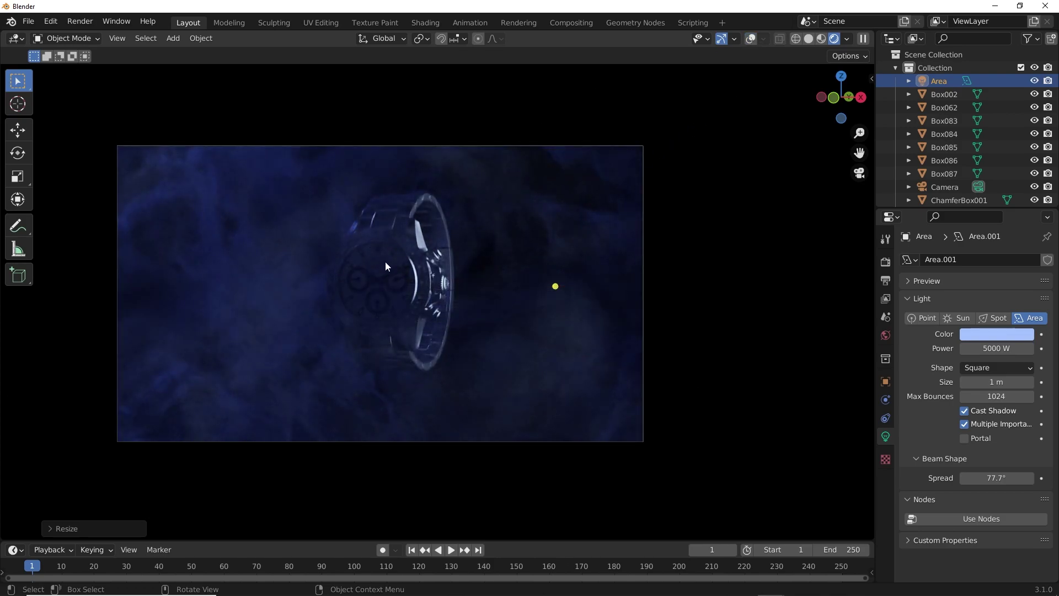
pyautogui.scroll(2, 386, 270)
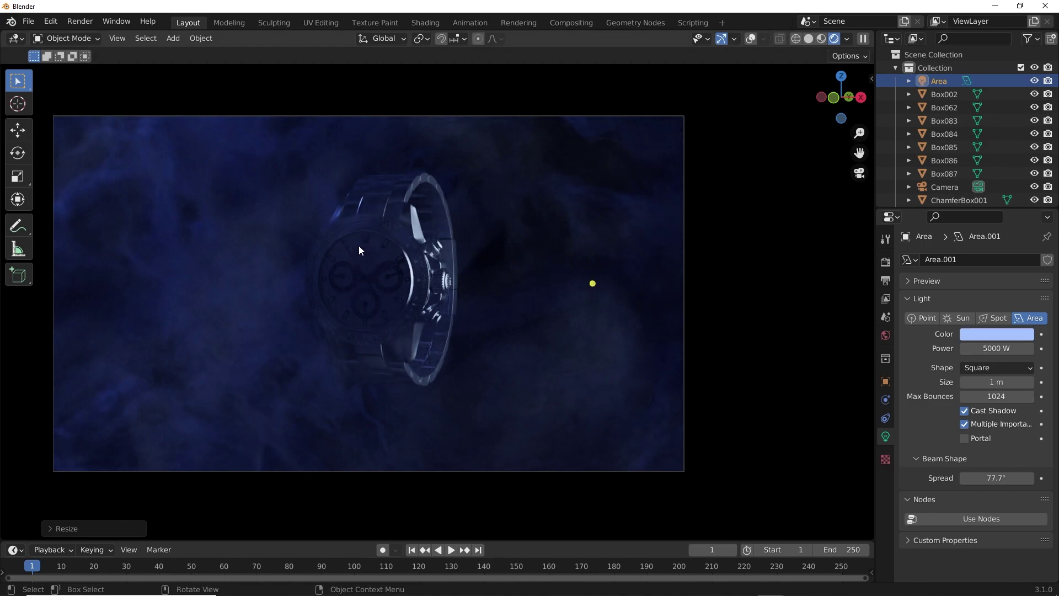
pyautogui.click(751, 38)
pyautogui.moveTo(623, 309); pyautogui.dragTo(646, 439, button='middle')
pyautogui.press('KP_7')
pyautogui.hotkey('shift', 'd')
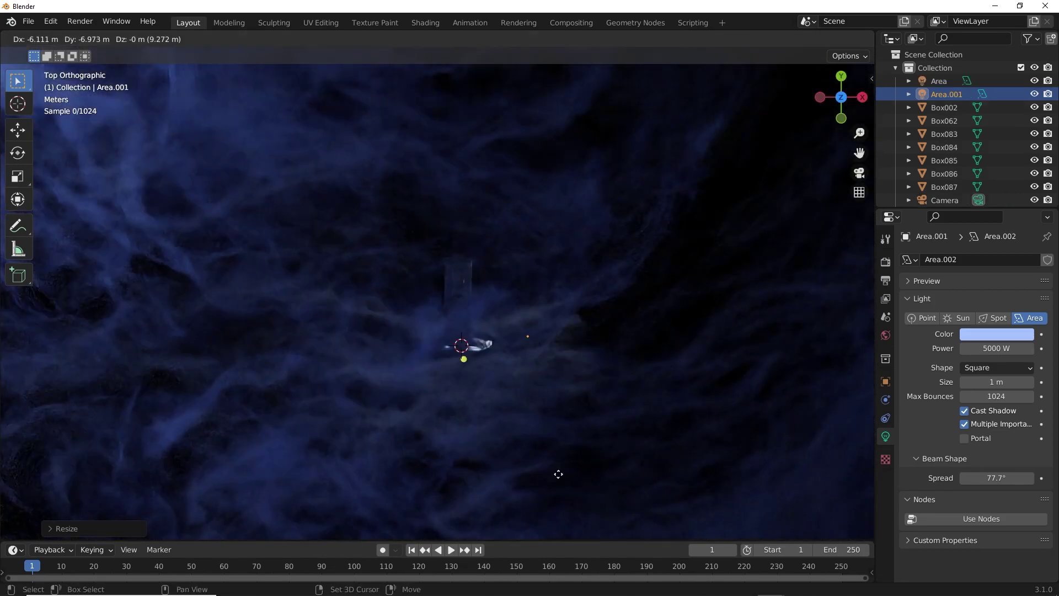
pyautogui.click(355, 395)
pyautogui.hotkey('shift', 'z')
pyautogui.press('g')
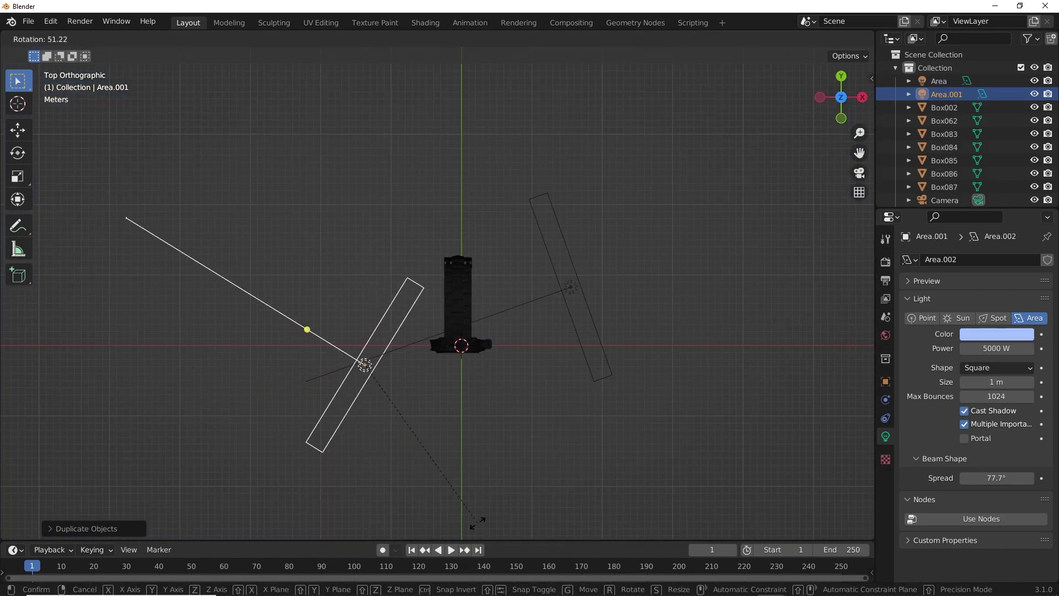
pyautogui.click(315, 418)
# Rotate, reposition and scale the copied area light so it faces the watch, and preview the rendered camera view.
pyautogui.press('r')
pyautogui.click(607, 362)
pyautogui.press('g')
pyautogui.click(620, 395)
pyautogui.press('s')
pyautogui.click(593, 377)
pyautogui.press('KP_0')
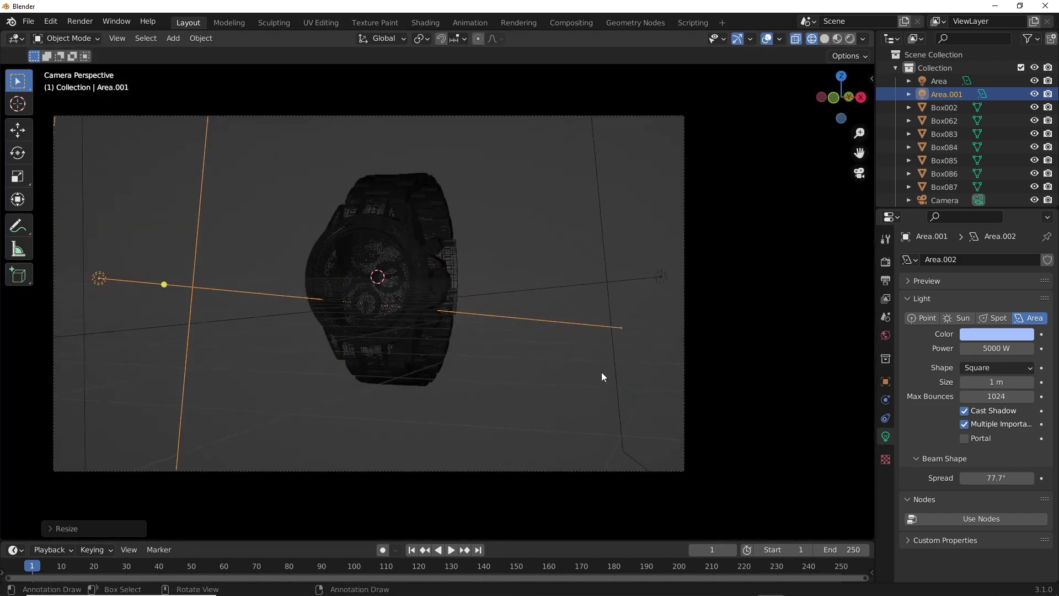
pyautogui.press('z')
pyautogui.click(630, 145)
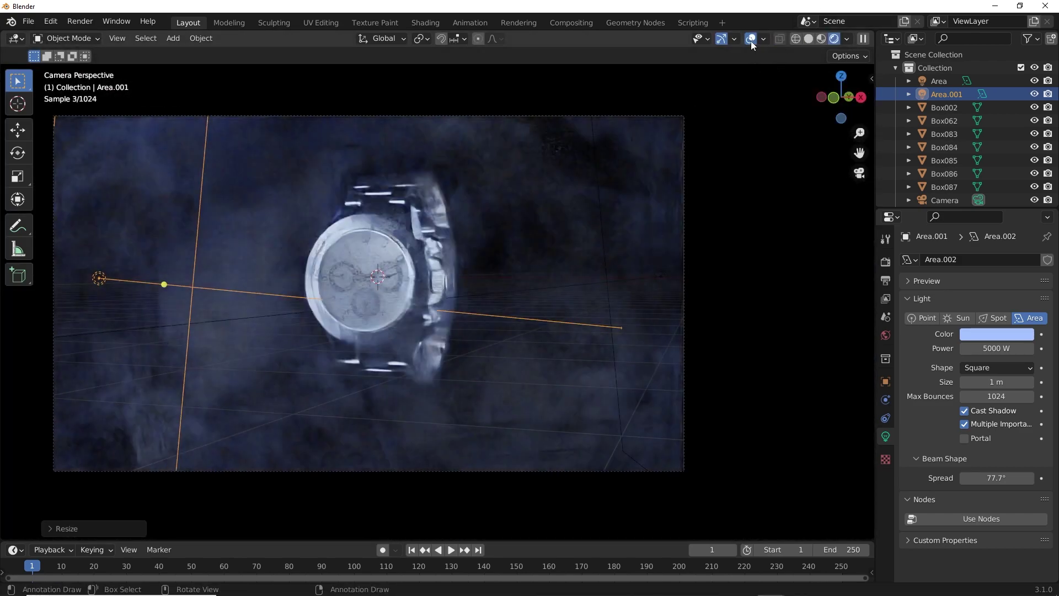
# Try to move the copied area light along the X axis.
pyautogui.press('g')
pyautogui.press('x')
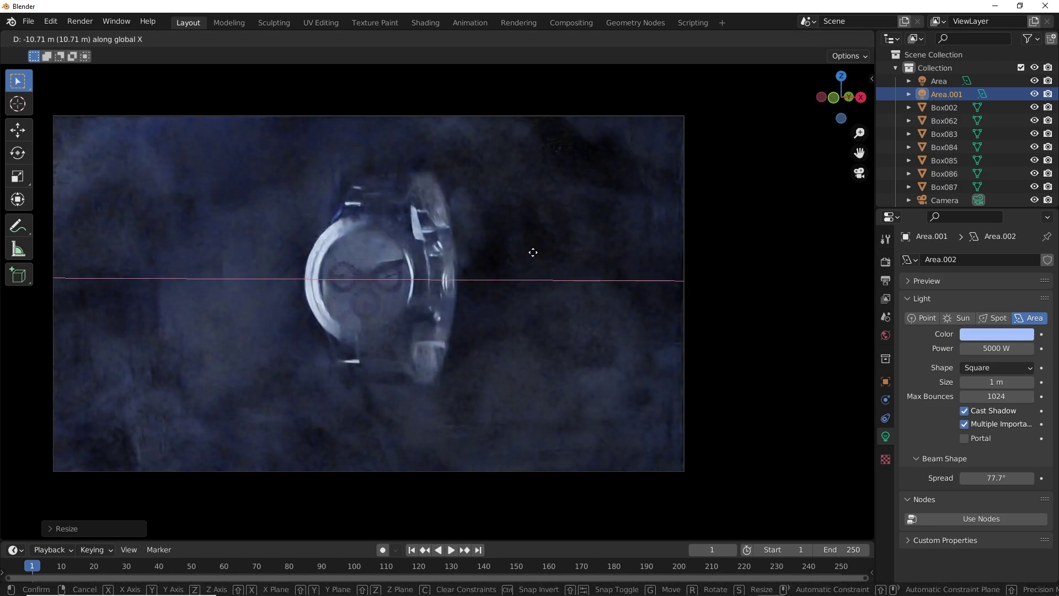
pyautogui.click(545, 251)
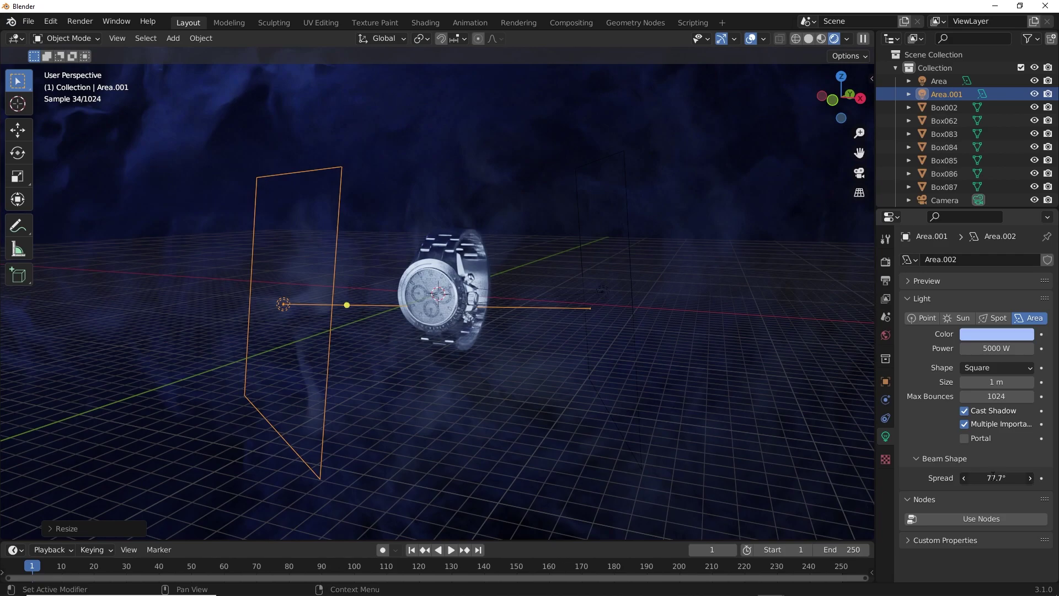
# Set the copied area light's beam spread to 32°.
pyautogui.doubleClick(994, 476)
pyautogui.write('2')
pyautogui.write('2')
pyautogui.press('Return')
# Move the copied area light in the top view to a spot diagonally in front of the watch, using wireframe shading.
pyautogui.press('KP_7')
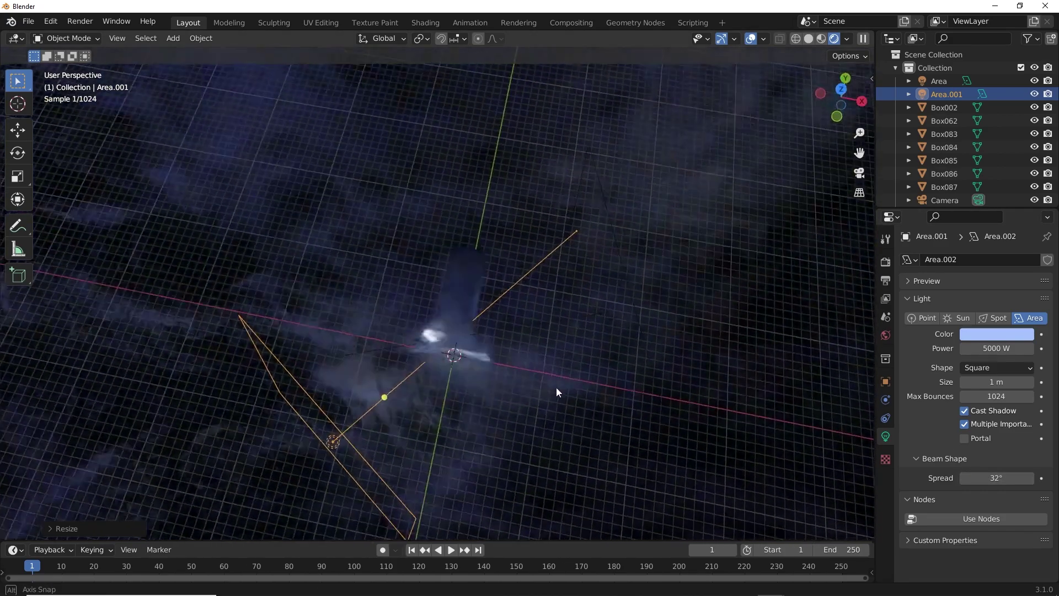
pyautogui.press('g')
pyautogui.click(588, 508)
pyautogui.press('z')
pyautogui.click(418, 451)
pyautogui.press('g')
pyautogui.click(589, 404)
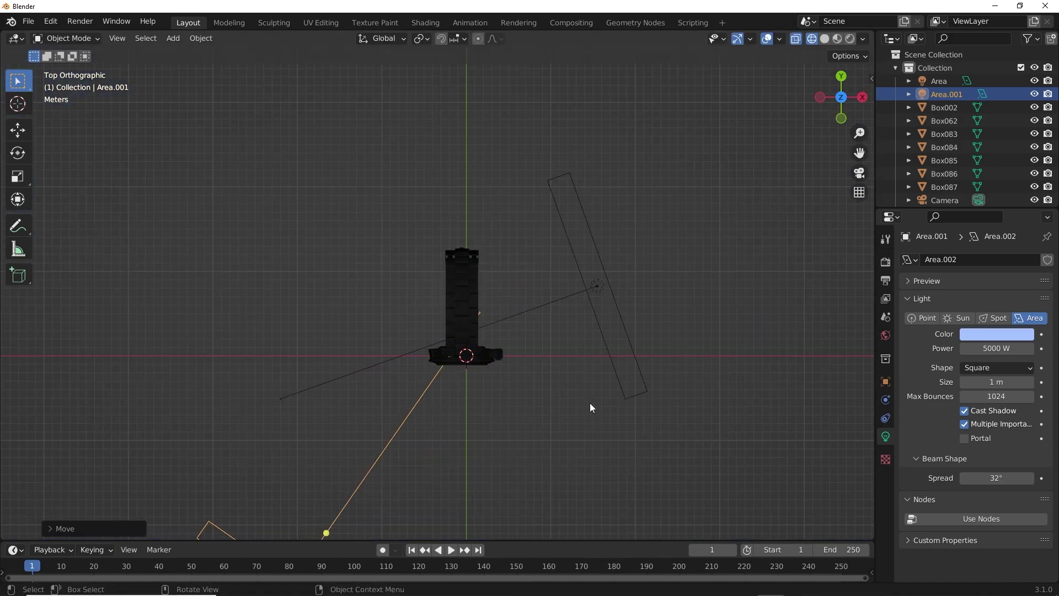
pyautogui.press('g')
pyautogui.click(483, 208)
# Fine-tune the copied area light's rotation and position so it aims at the watch, and return to the rendered camera view.
pyautogui.press('r')
pyautogui.click(657, 349)
pyautogui.press('g')
pyautogui.click(678, 328)
pyautogui.press('r')
pyautogui.click(666, 371)
pyautogui.press('g')
pyautogui.click(647, 380)
pyautogui.press('KP_0')
pyautogui.press('z')
pyautogui.click(645, 268)
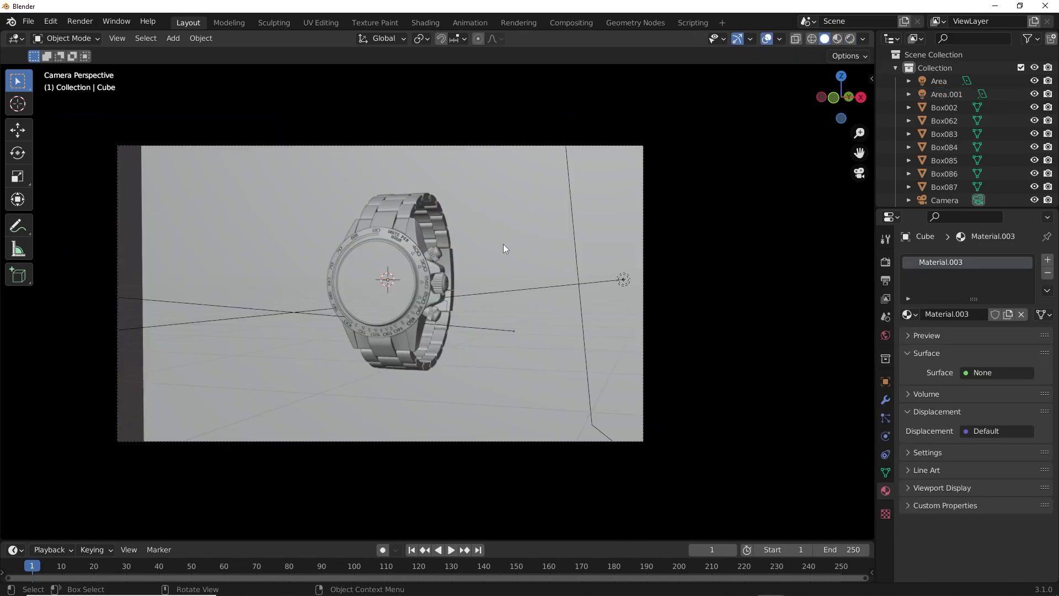
# Add an ico sphere with 1 subdivision at the scene's origin.
pyautogui.moveTo(504, 244); pyautogui.dragTo(524, 273, button='middle')
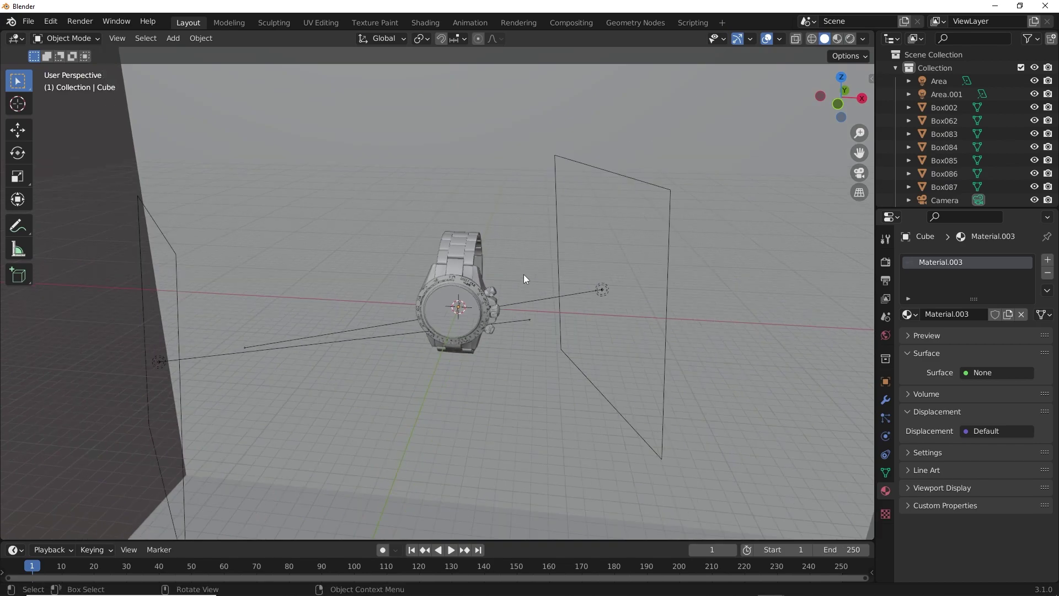
pyautogui.scroll(-6, 524, 273)
pyautogui.scroll(-6, 512, 248)
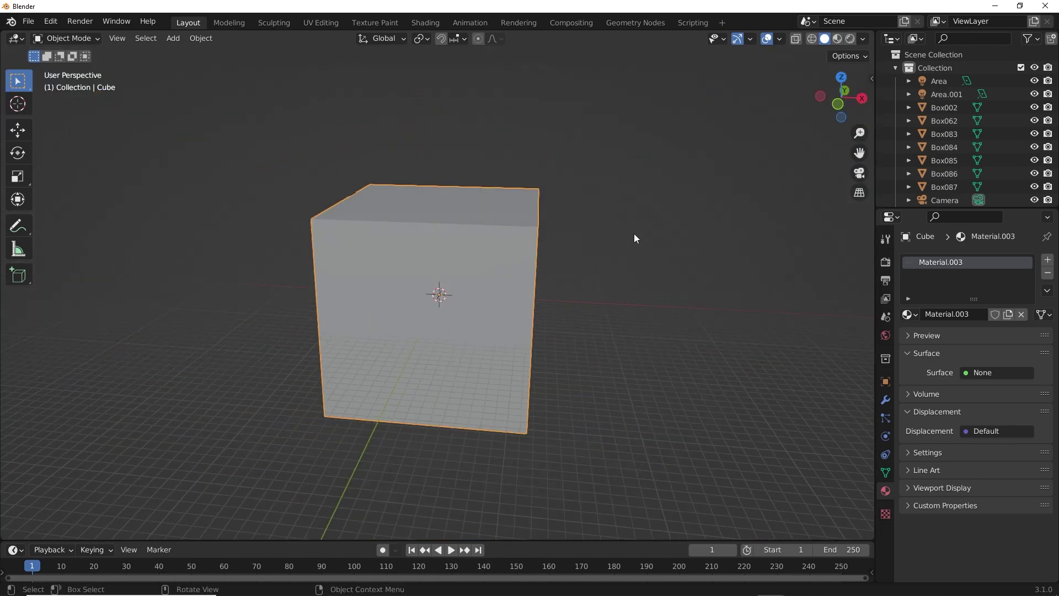
pyautogui.scroll(3, 645, 238)
pyautogui.moveTo(646, 232); pyautogui.dragTo(620, 266, button='middle')
pyautogui.scroll(-4, 703, 286)
pyautogui.scroll(2, 619, 266)
pyautogui.hotkey('shift', 'a')
pyautogui.moveTo(536, 298)
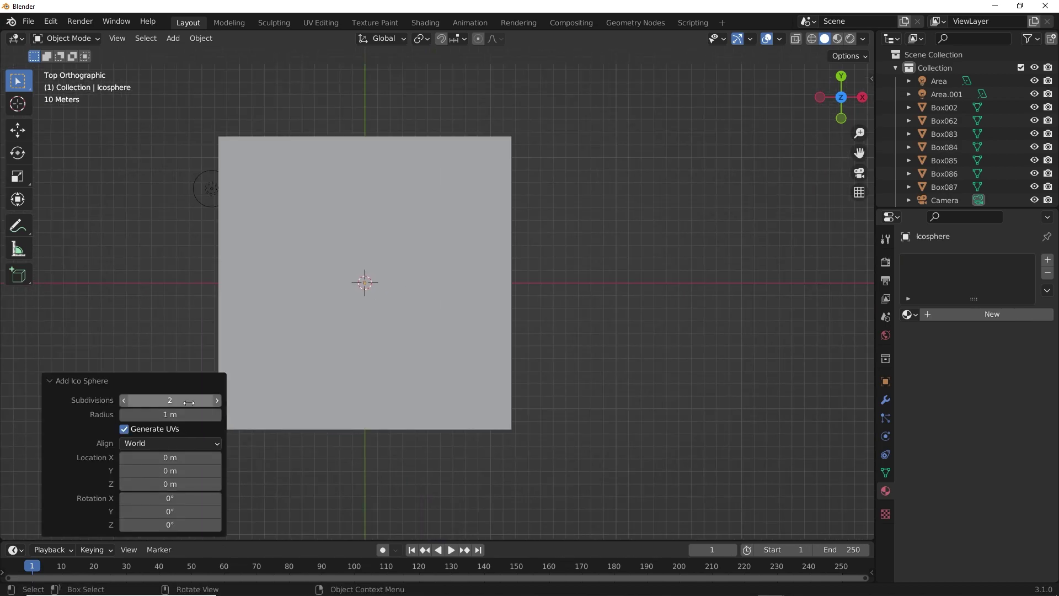
pyautogui.click(189, 403)
pyautogui.press('Return')
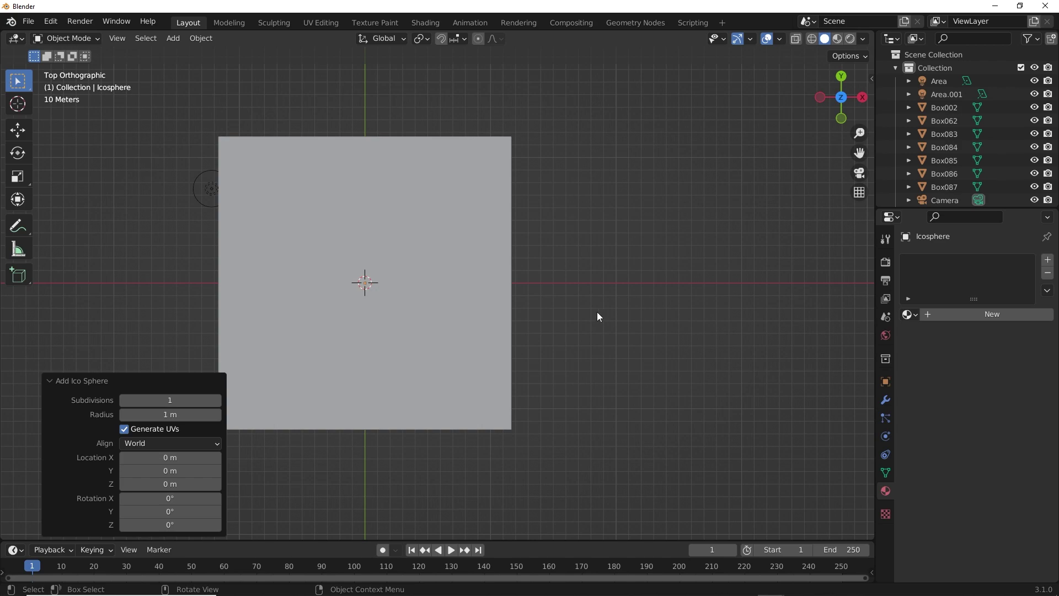
pyautogui.click(79, 381)
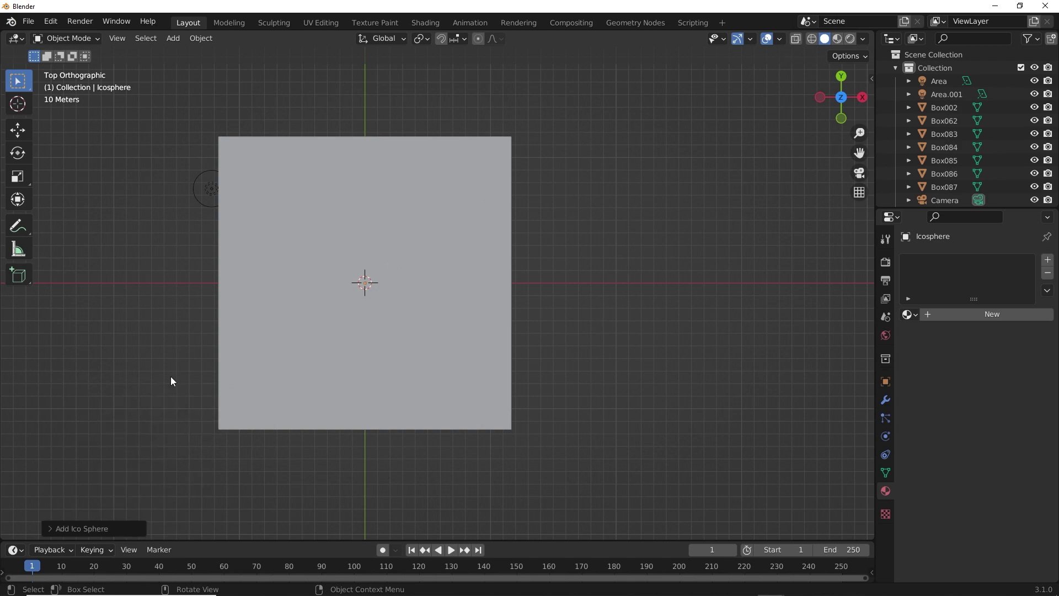
# Move the ico sphere outside the volume cube in the top view, using wireframe shading.
pyautogui.press('z')
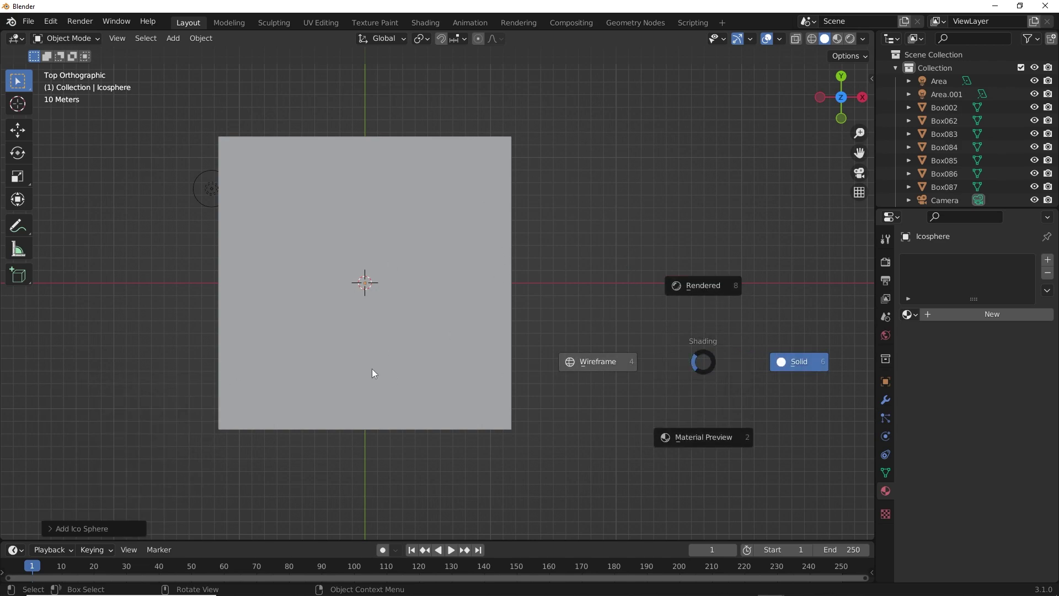
pyautogui.click(436, 321)
pyautogui.press('g')
pyautogui.click(744, 216)
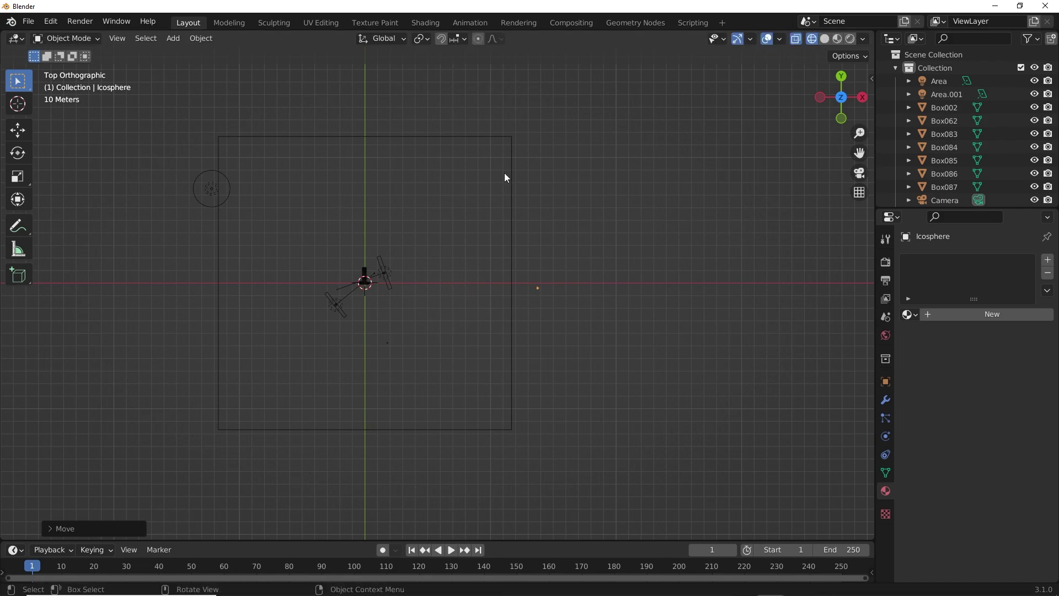
# Add a particle system to the volume cube, set to Hair with Advanced options enabled.
pyautogui.click(510, 176)
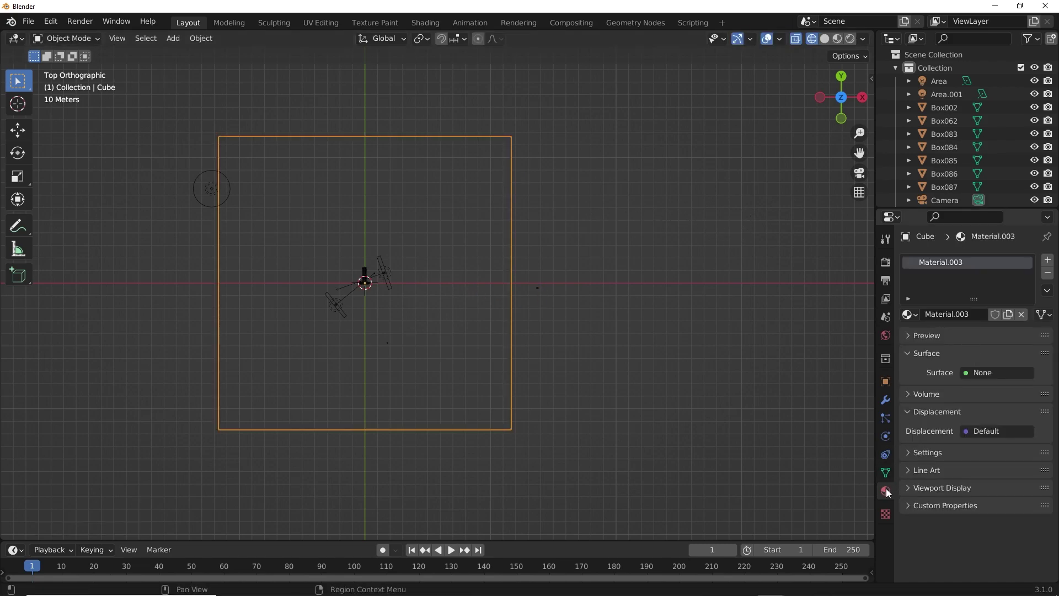
pyautogui.click(887, 418)
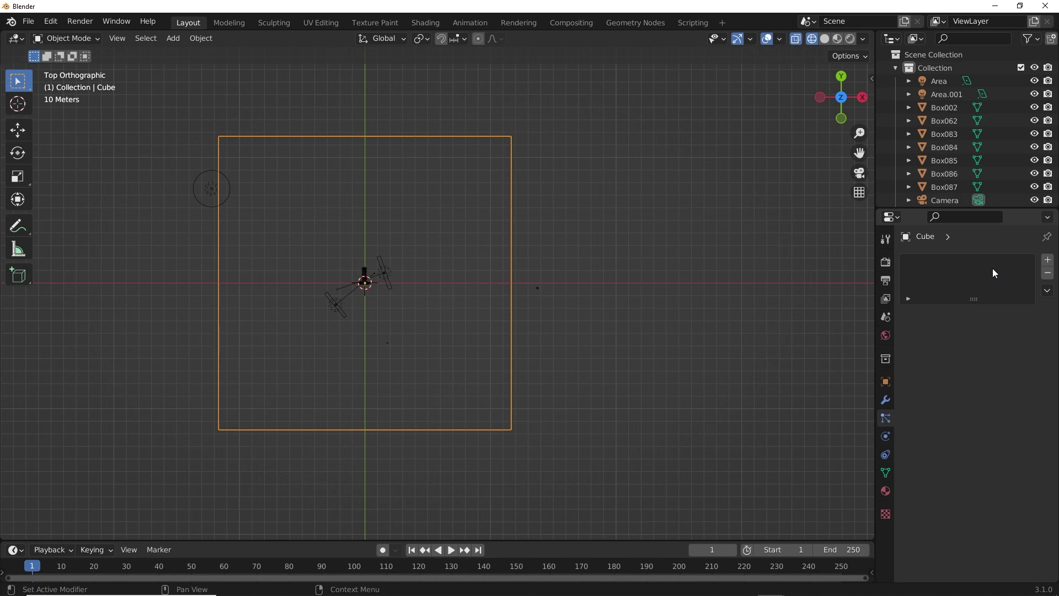
pyautogui.click(1047, 261)
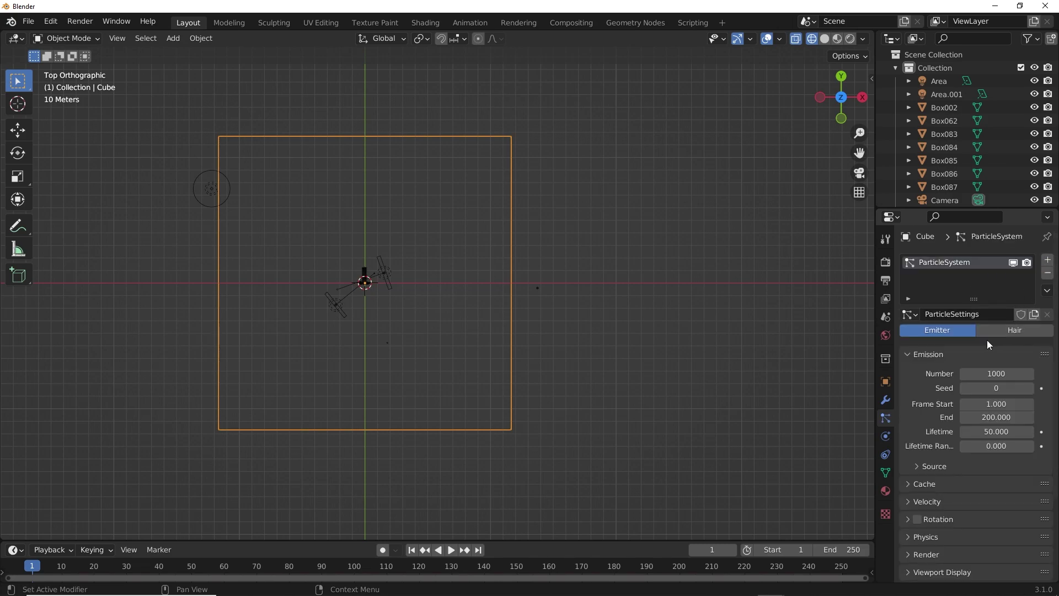
pyautogui.scroll(-4, 941, 411)
pyautogui.click(1028, 246)
pyautogui.click(985, 293)
# Render the cube's hair particles as Object, with the Icosphere as the instance object.
pyautogui.scroll(-2, 971, 342)
pyautogui.click(928, 441)
pyautogui.scroll(-4, 938, 450)
pyautogui.click(988, 373)
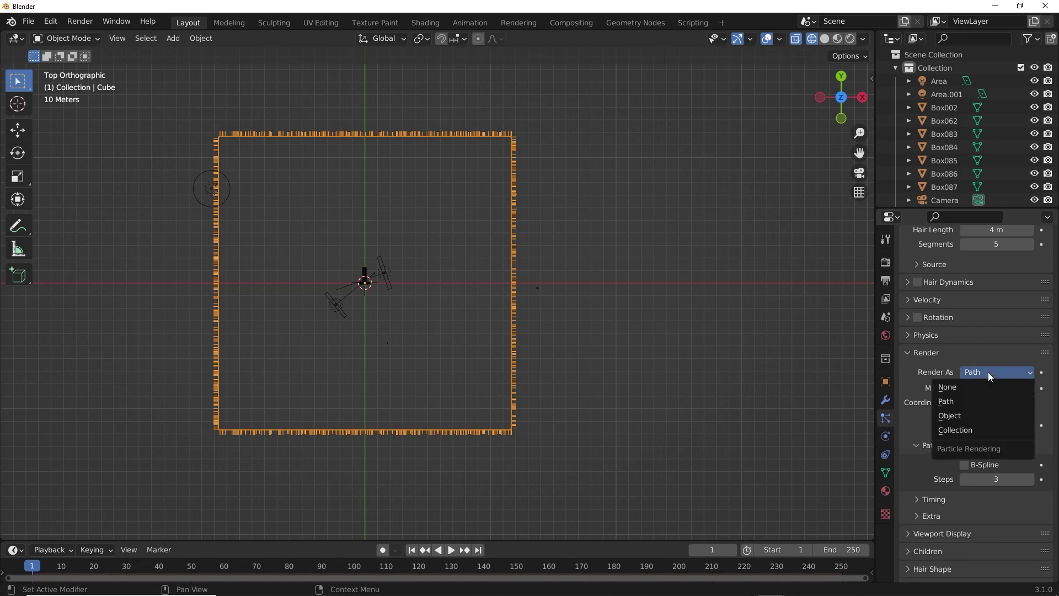
pyautogui.click(976, 415)
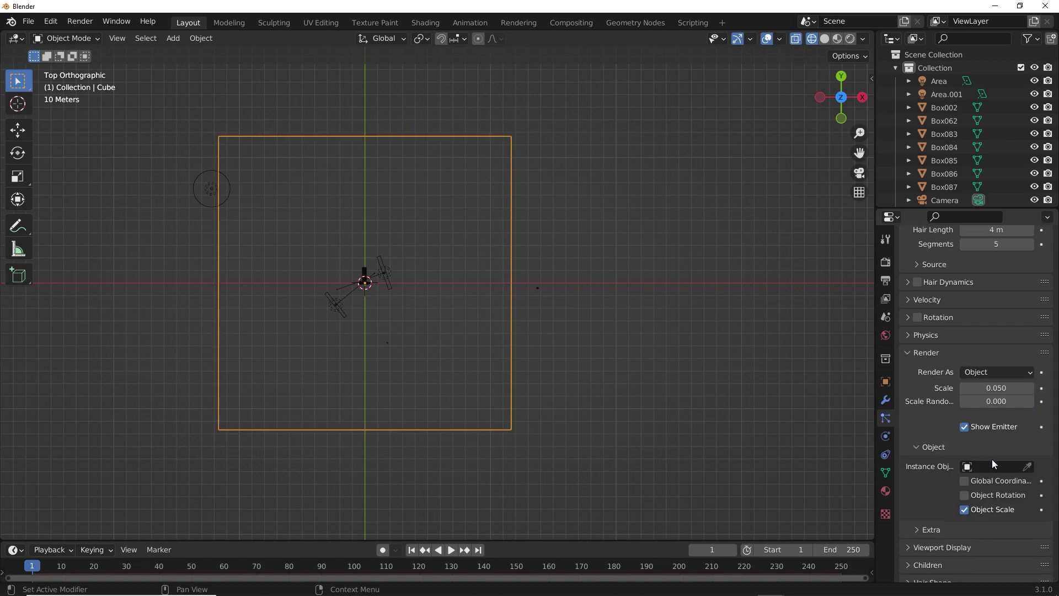
pyautogui.click(1028, 466)
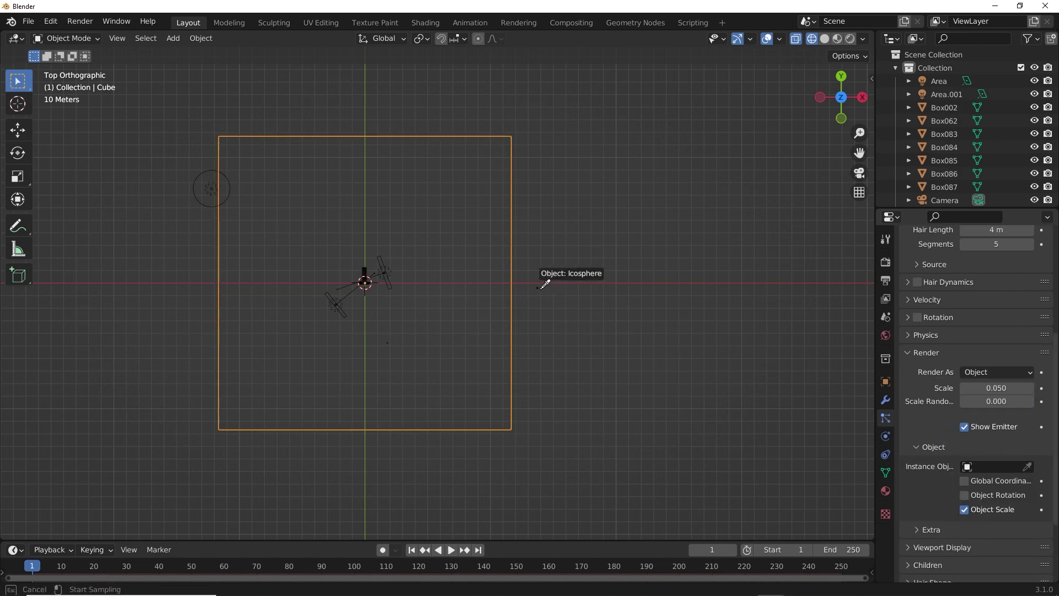
pyautogui.click(544, 283)
# Examine how the ico sphere particles are distributed over the cube in solid shading.
pyautogui.moveTo(520, 330)
pyautogui.mouseDown(button='middle')
pyautogui.moveTo(504, 263)
pyautogui.moveTo(528, 208)
pyautogui.moveTo(520, 242)
pyautogui.mouseUp(button='middle')
pyautogui.press('z')
pyautogui.scroll(3, 610, 306)
pyautogui.moveTo(634, 240)
pyautogui.mouseDown(button='middle')
pyautogui.moveTo(611, 306)
pyautogui.moveTo(605, 386)
pyautogui.mouseUp(button='middle')
pyautogui.moveTo(689, 356)
pyautogui.mouseDown(button='middle')
pyautogui.moveTo(668, 277)
pyautogui.moveTo(654, 282)
pyautogui.moveTo(680, 286)
pyautogui.moveTo(589, 237)
pyautogui.mouseUp(button='middle')
pyautogui.click(668, 277)
pyautogui.scroll(3, 668, 278)
pyautogui.scroll(1, 654, 282)
pyautogui.scroll(-3, 679, 284)
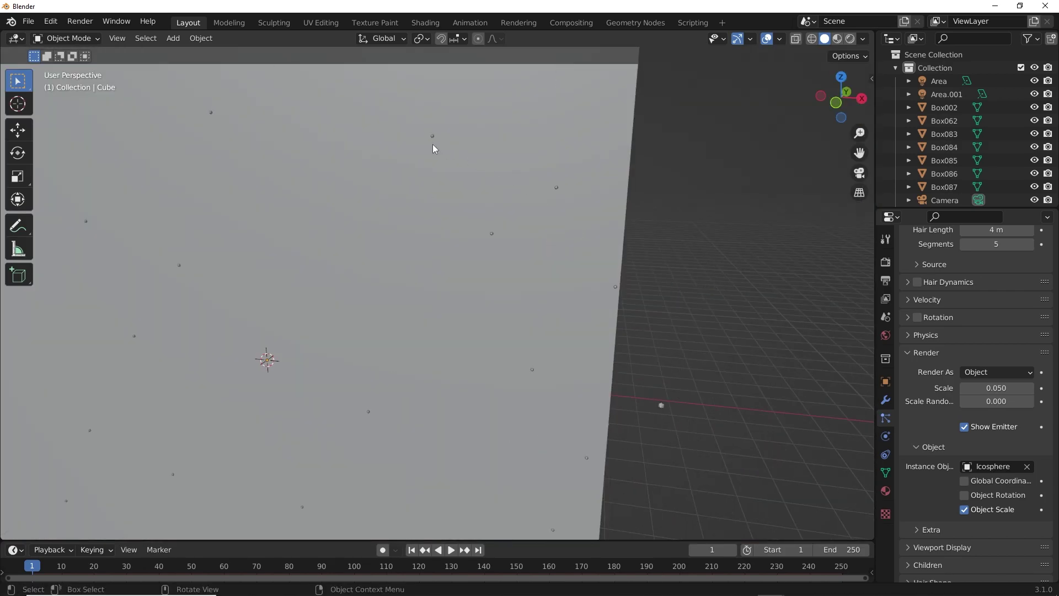
pyautogui.moveTo(433, 144); pyautogui.dragTo(479, 200, button='middle')
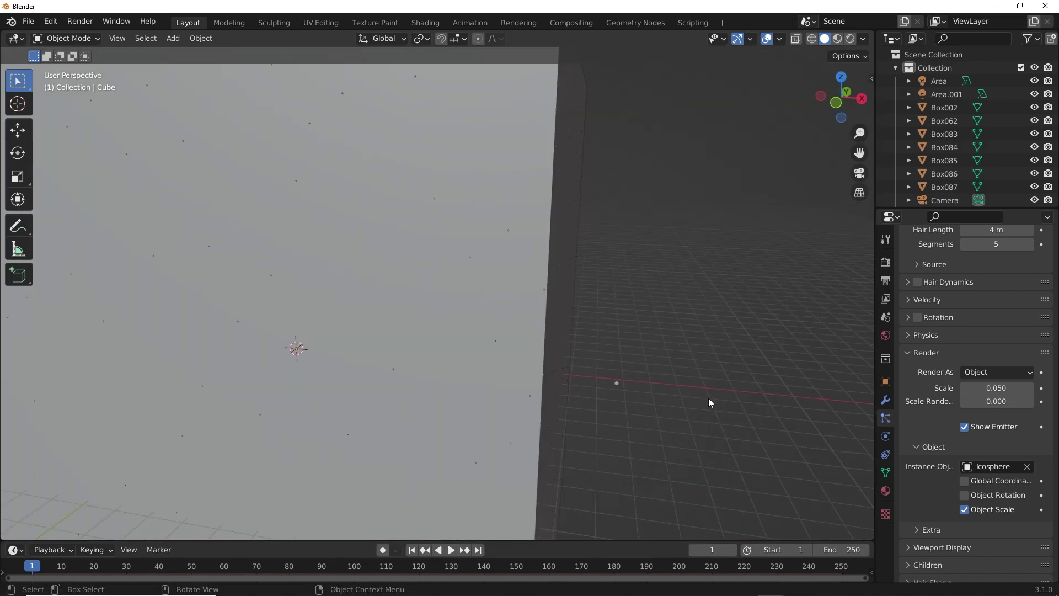
pyautogui.scroll(-2, 782, 398)
# Set the particles to emit from the cube's Volume, and view the distribution inside it in wireframe.
pyautogui.scroll(5, 967, 337)
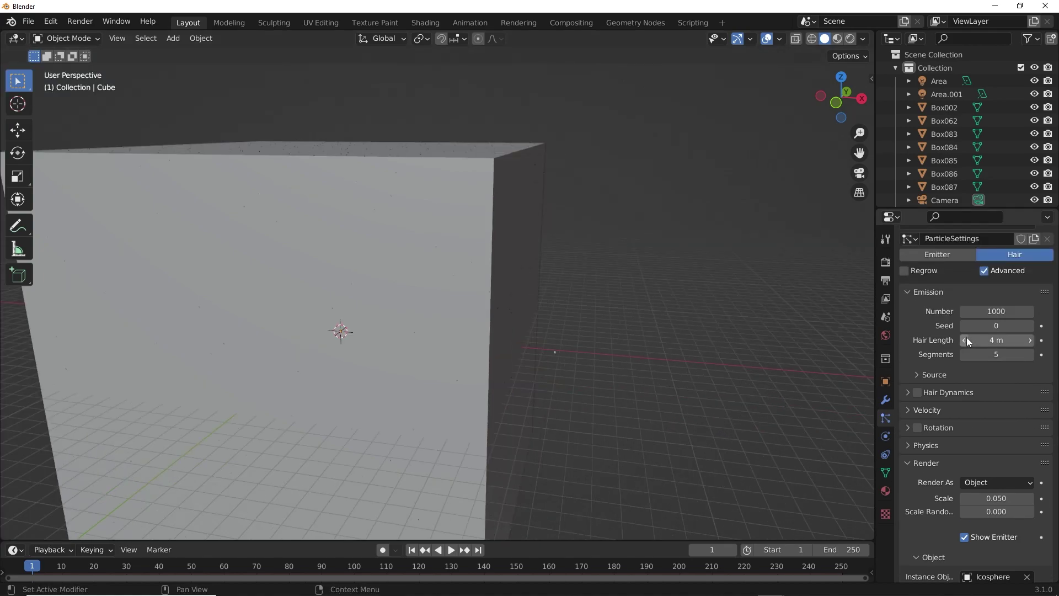
pyautogui.click(918, 375)
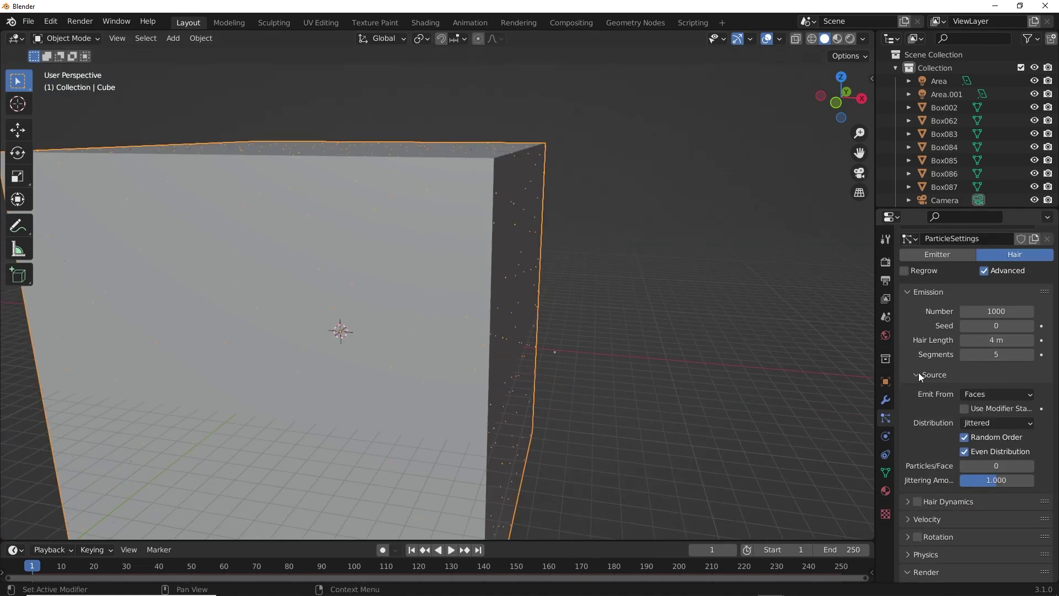
pyautogui.click(982, 395)
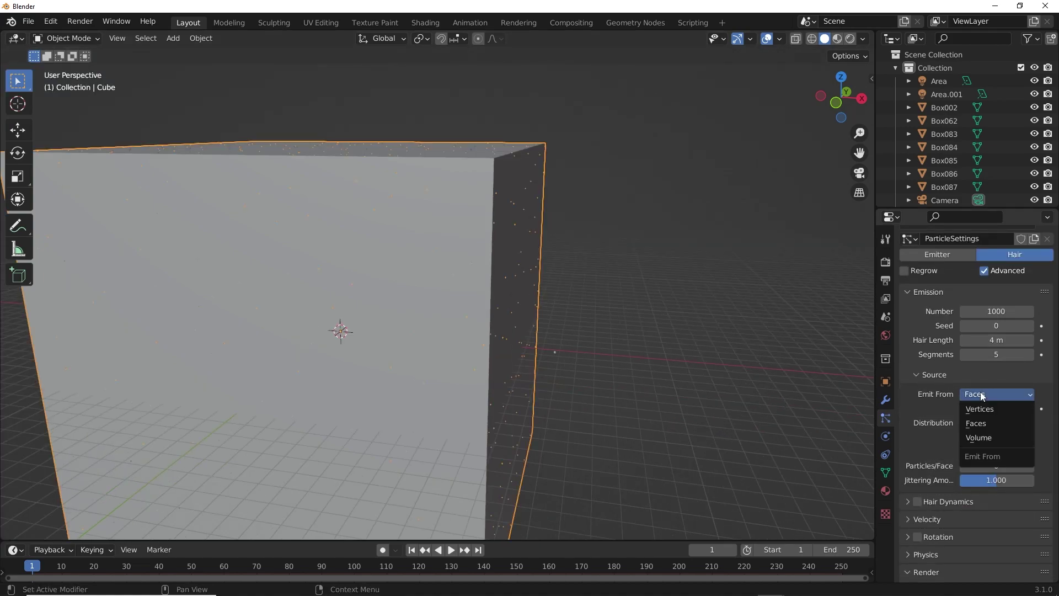
pyautogui.click(980, 437)
pyautogui.hotkey('alt', 'z')
pyautogui.moveTo(298, 297); pyautogui.dragTo(576, 285, button='middle')
# Give the ico sphere a new material with an Emission surface at strength 10.
pyautogui.click(525, 321)
pyautogui.scroll(1, 484, 340)
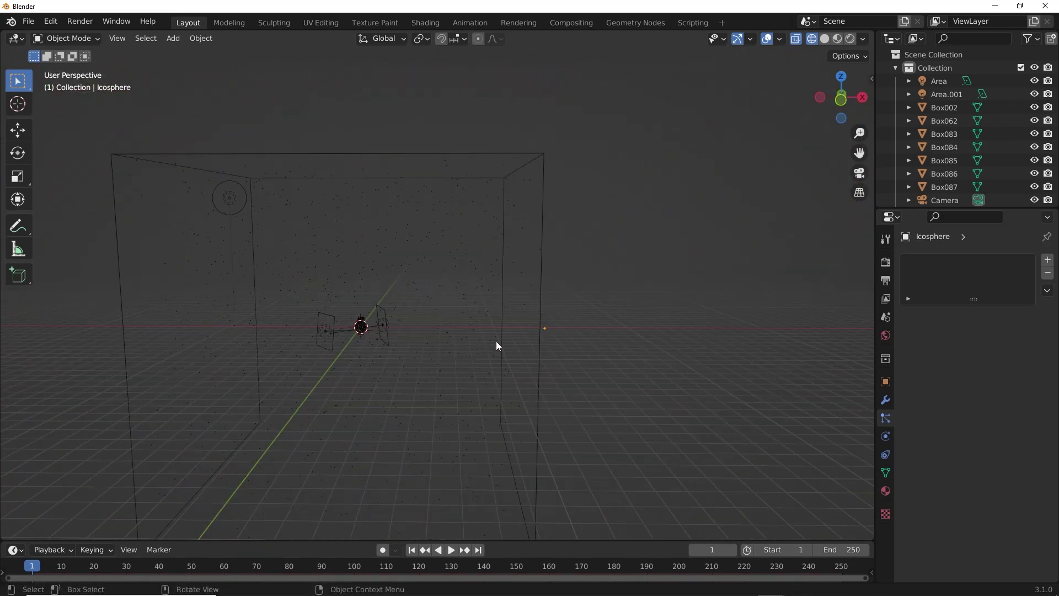
pyautogui.click(886, 491)
pyautogui.click(988, 315)
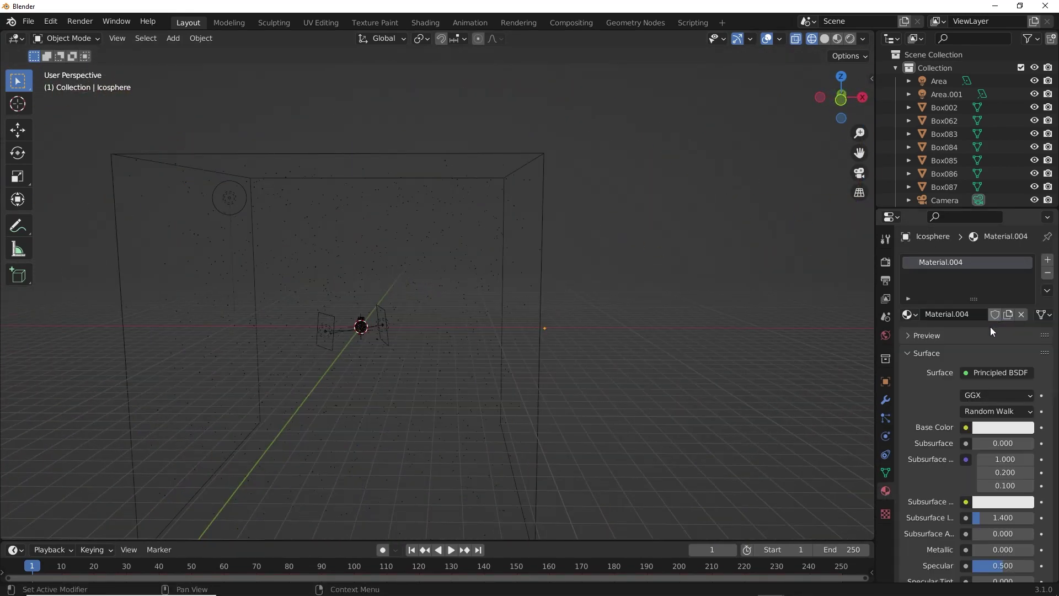
pyautogui.click(985, 373)
pyautogui.press('e')
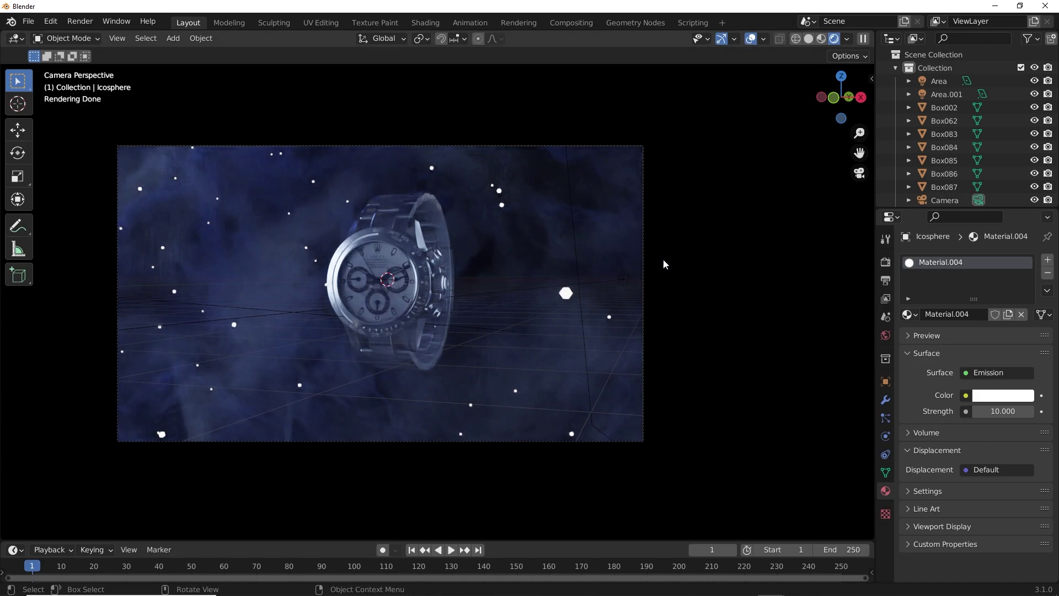
# Set the render scale of the cube's particles to 0.02 and their scale randomness to 1.
pyautogui.click(566, 292)
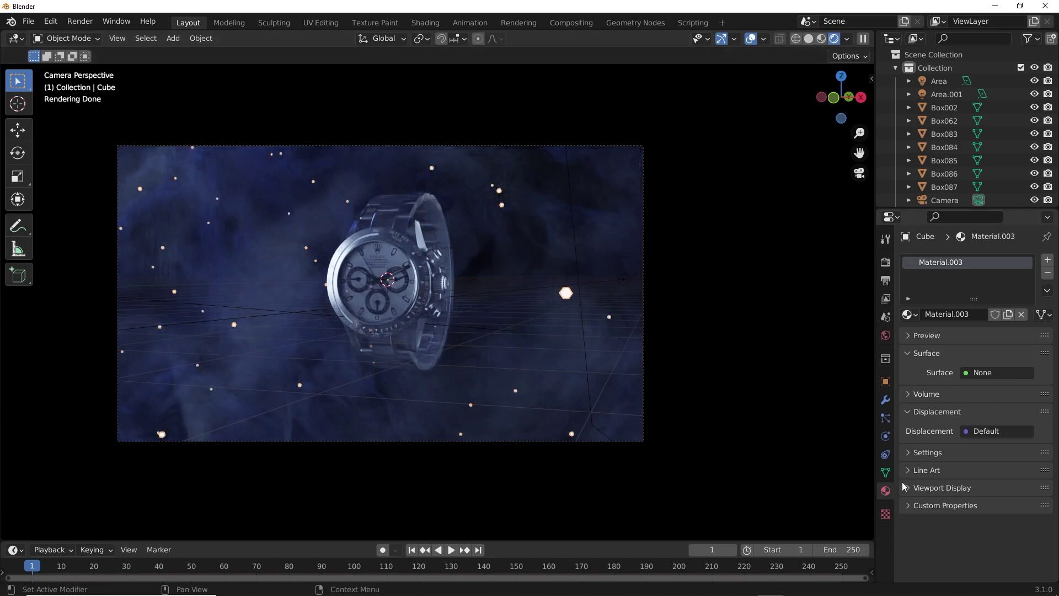
pyautogui.click(886, 473)
pyautogui.click(886, 418)
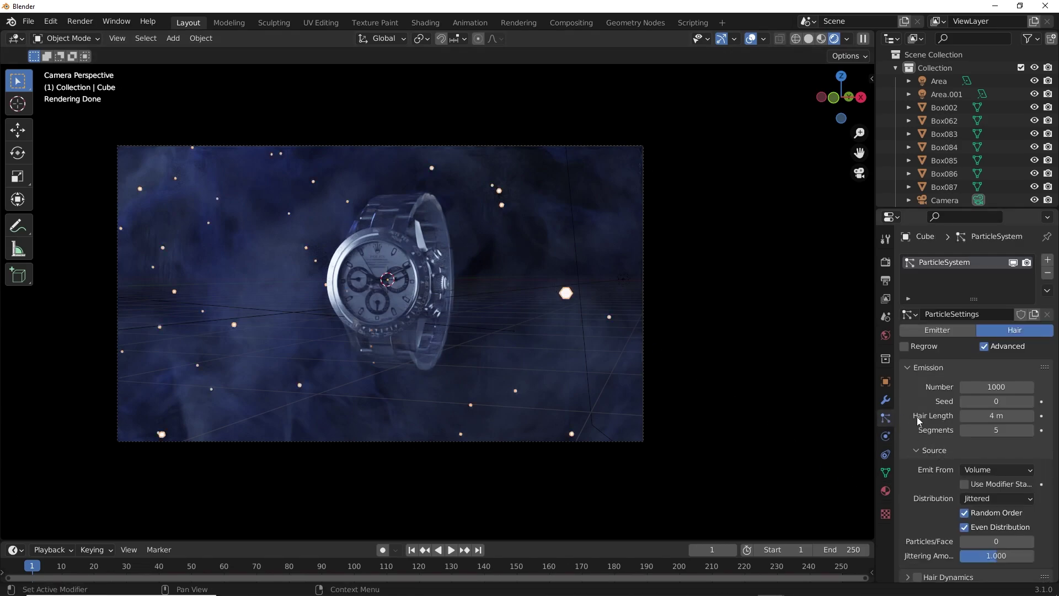
pyautogui.scroll(-3, 919, 420)
pyautogui.scroll(1, 924, 377)
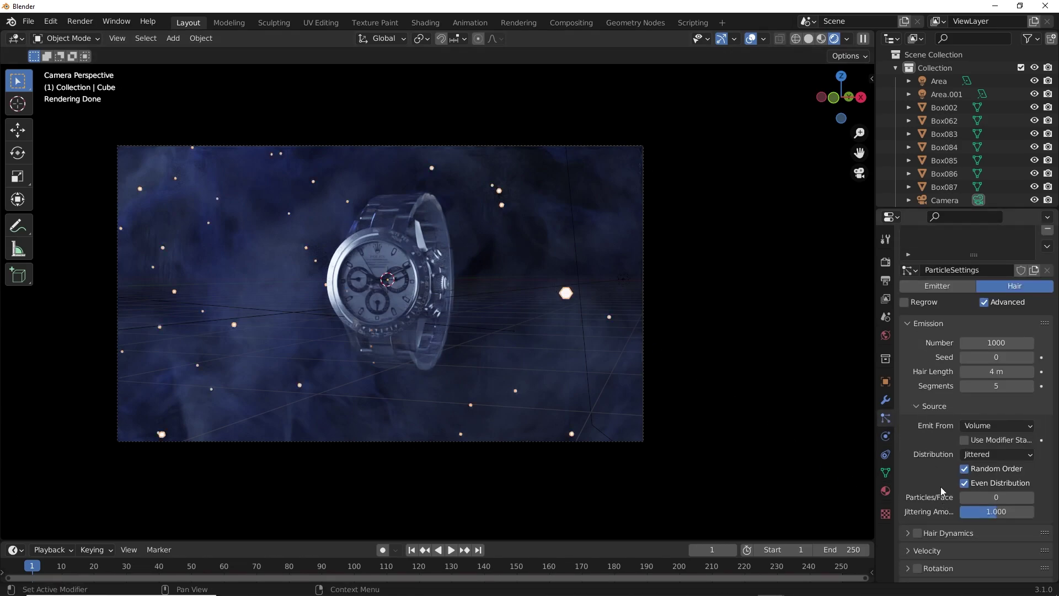
pyautogui.scroll(-10, 943, 491)
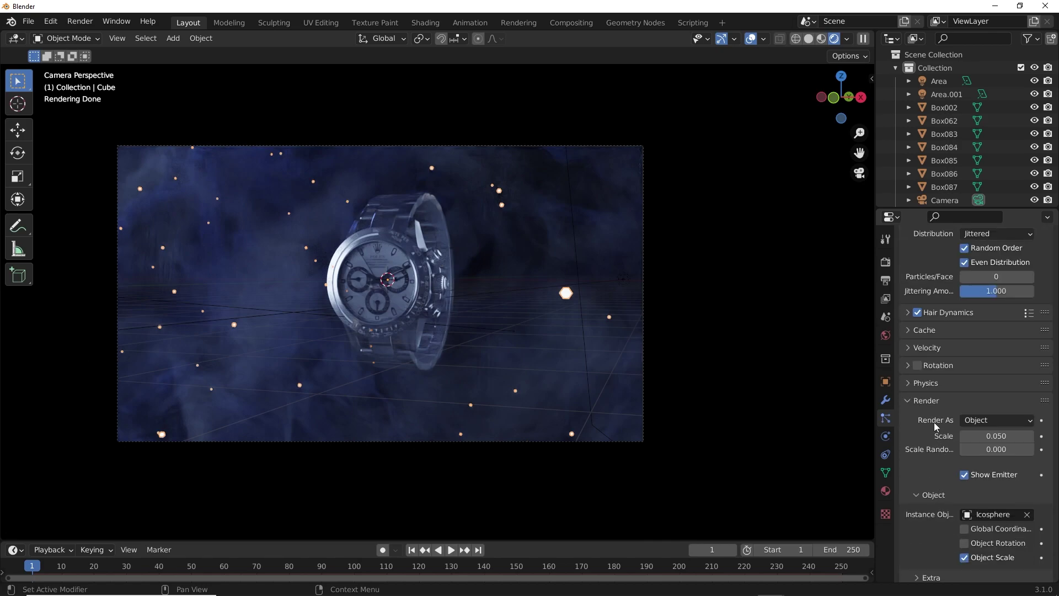
pyautogui.moveTo(999, 436); pyautogui.dragTo(1040, 453)
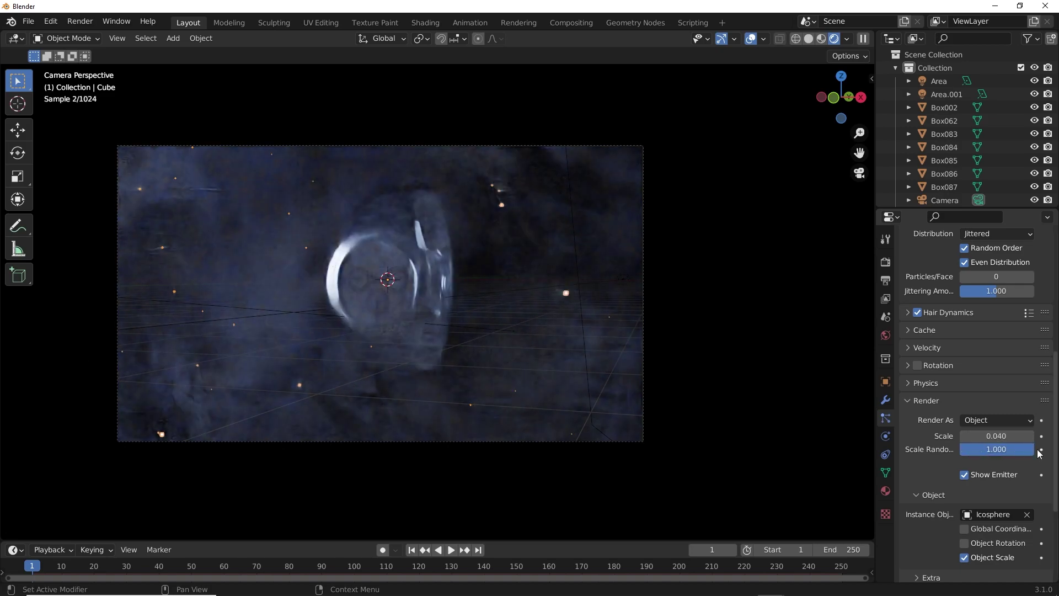
pyautogui.click(1009, 435)
pyautogui.write('0.02')
pyautogui.press('Return')
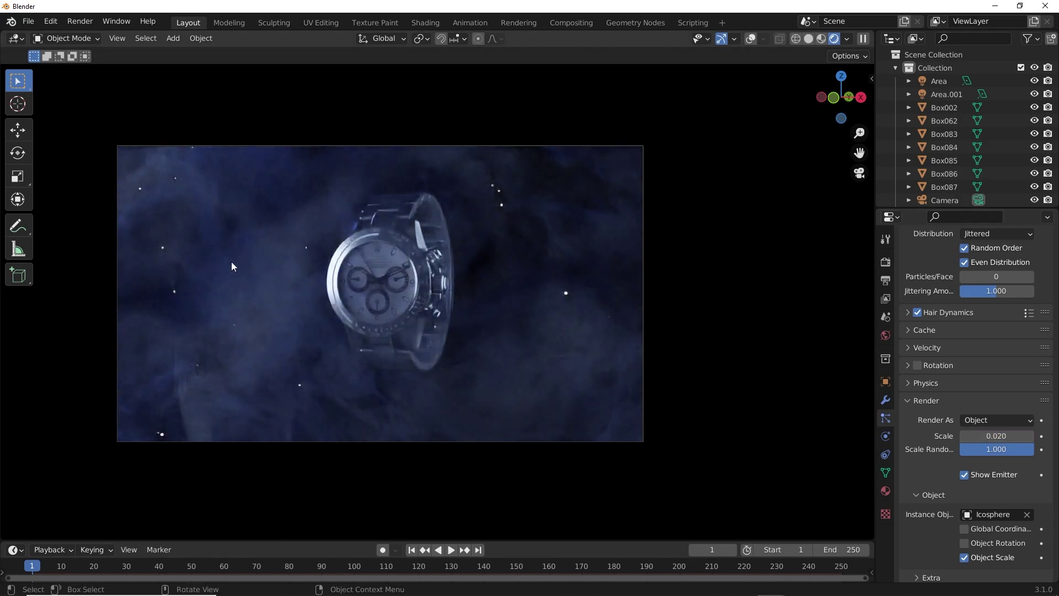
# Examine the scaled-down particles and the smoke volume around the watch from outside the camera view.
pyautogui.moveTo(621, 240); pyautogui.dragTo(596, 230, button='middle')
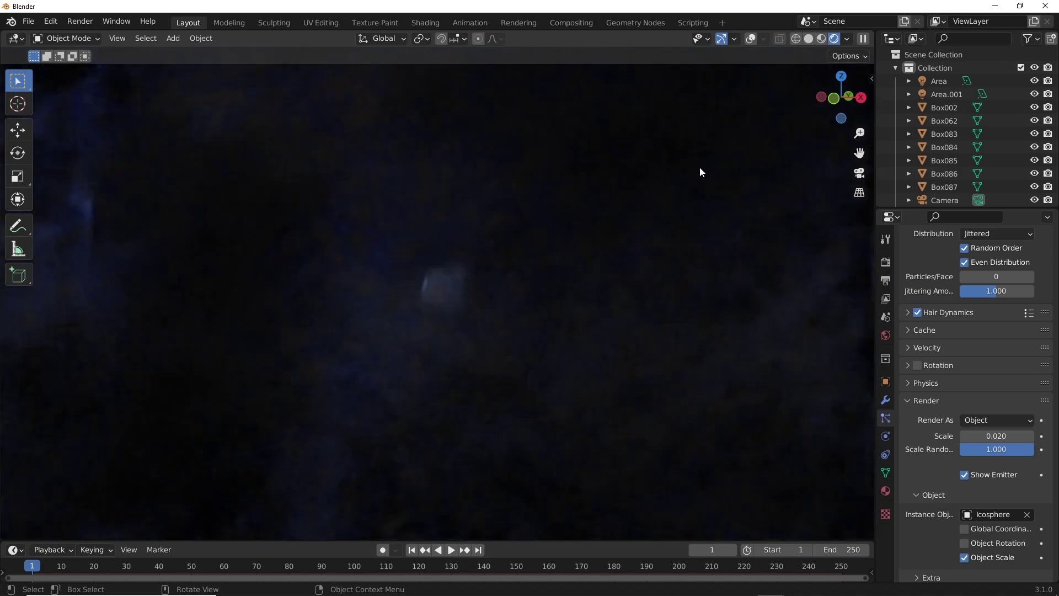
pyautogui.moveTo(577, 242); pyautogui.dragTo(601, 235, button='middle')
pyautogui.scroll(3, 568, 256)
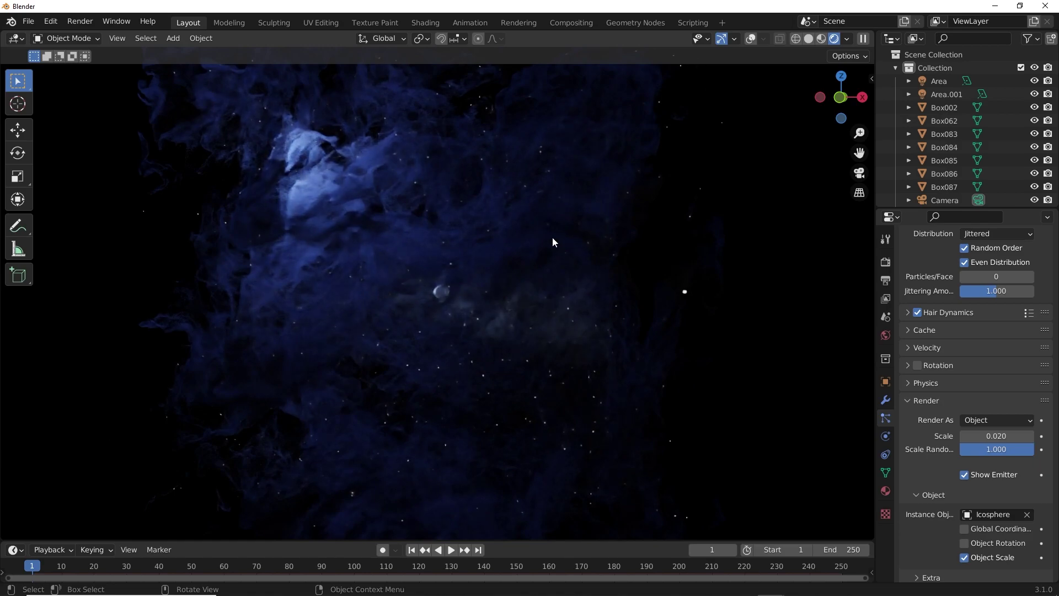
pyautogui.scroll(-2, 470, 232)
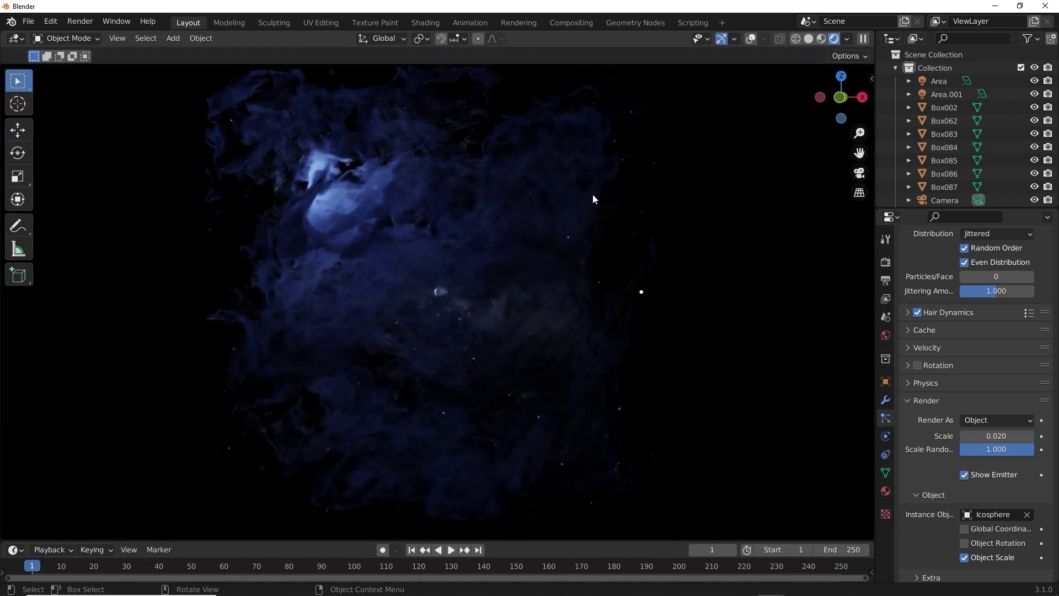
pyautogui.click(752, 38)
pyautogui.moveTo(598, 143); pyautogui.dragTo(554, 339, button='middle')
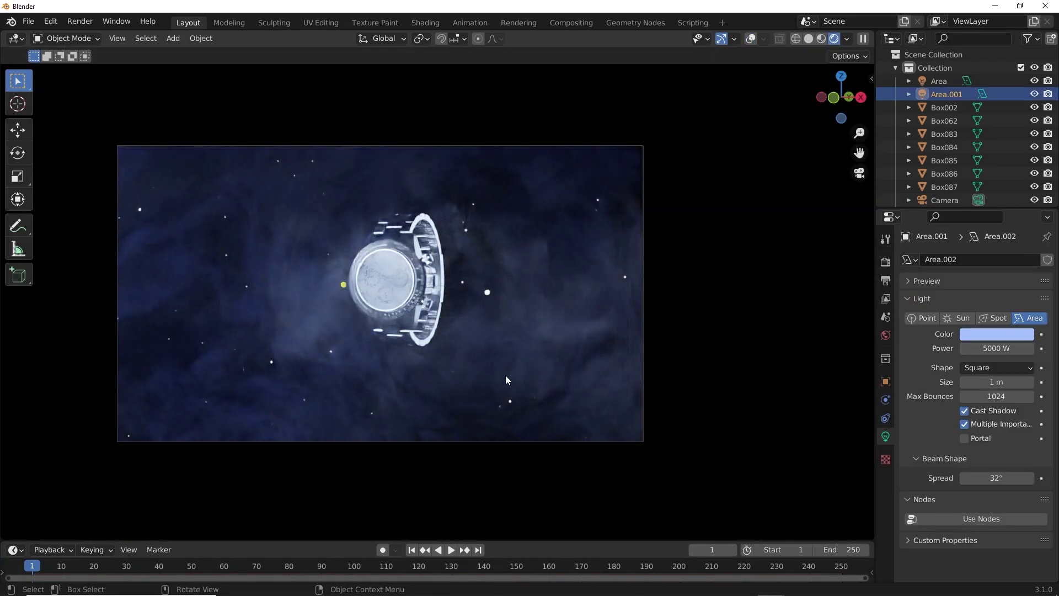
# Change the Absorption Color of the Principled Volume in the cube's smoke material to red.
pyautogui.click(340, 339)
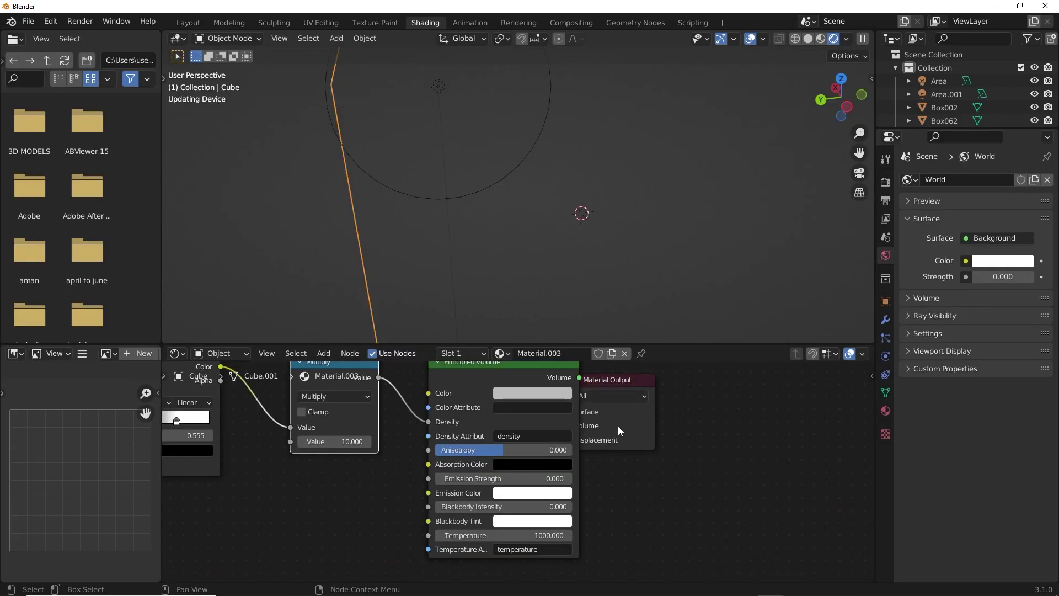
pyautogui.click(518, 465)
pyautogui.moveTo(602, 307); pyautogui.dragTo(602, 280)
pyautogui.moveTo(548, 357); pyautogui.dragTo(548, 361)
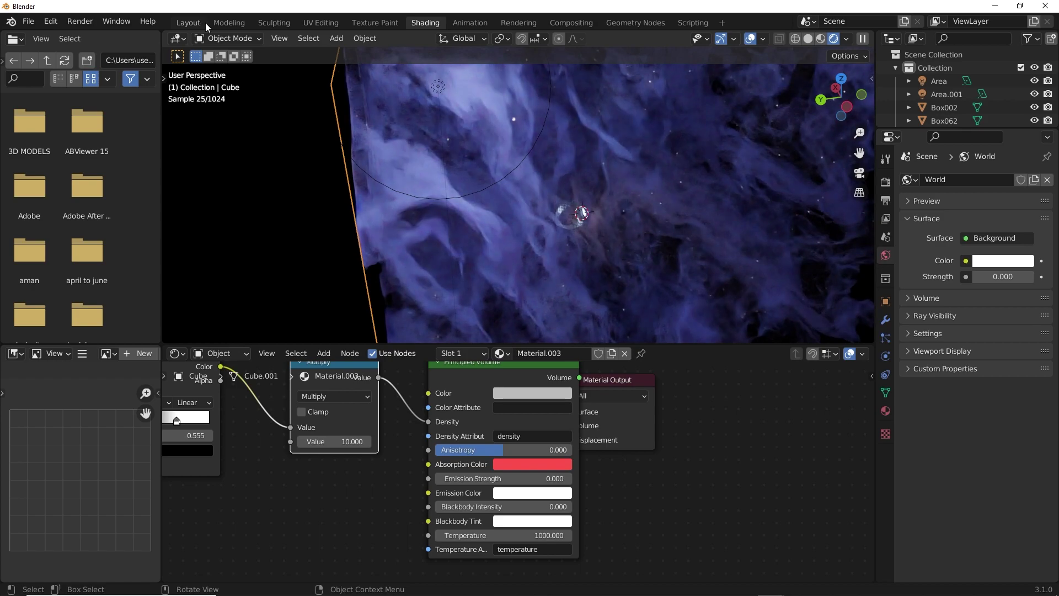
# Open the Layout workspace, show the overlays to select the area light beside the watch, and move it along the Y axis.
pyautogui.click(200, 21)
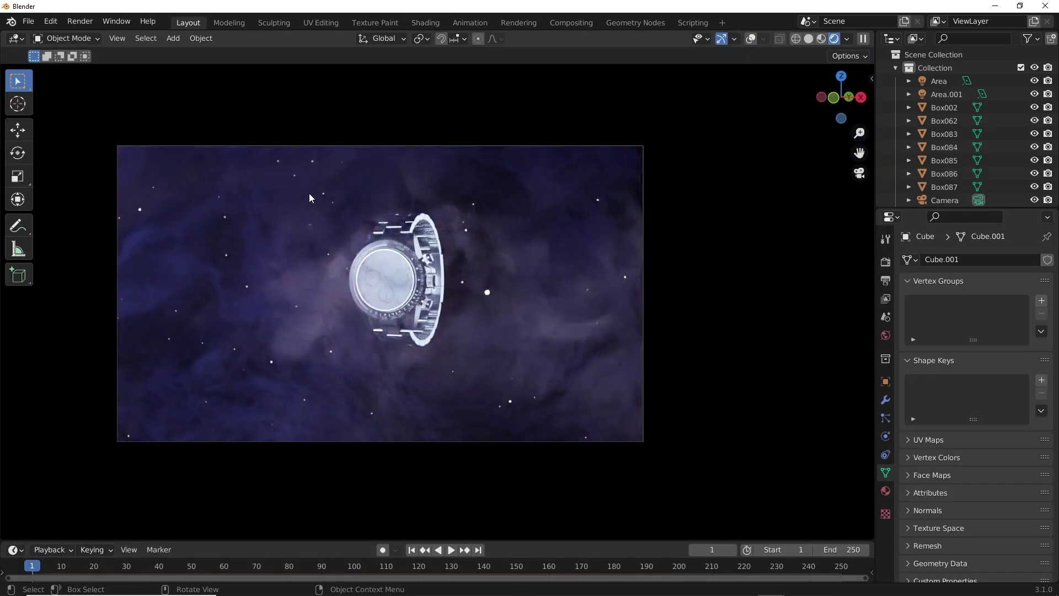
pyautogui.click(752, 39)
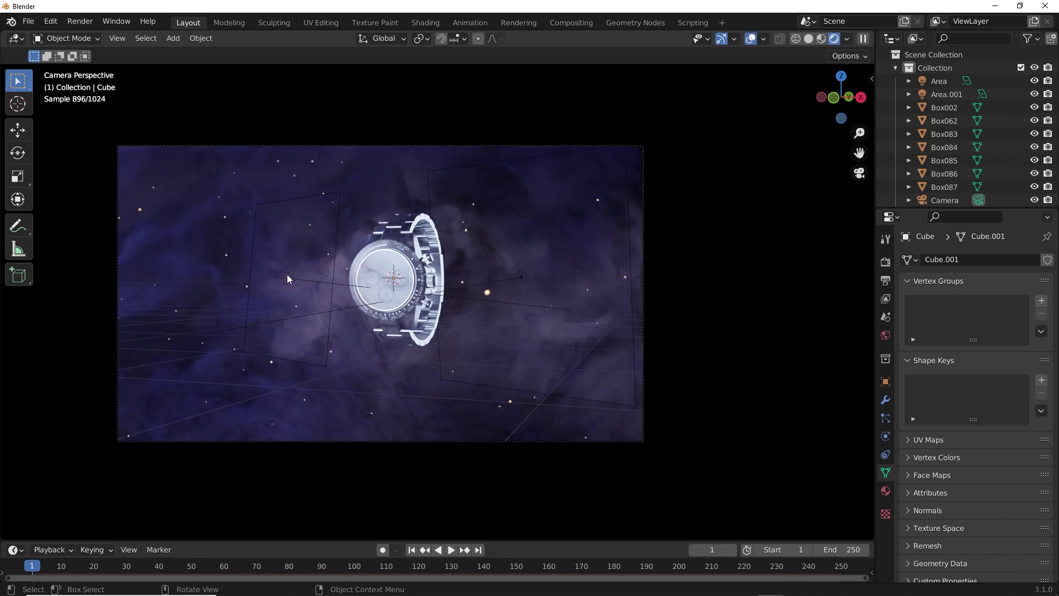
pyautogui.click(288, 279)
pyautogui.press('g')
pyautogui.press('y')
pyautogui.click(479, 293)
pyautogui.press('g')
pyautogui.press('y')
pyautogui.click(248, 292)
pyautogui.click(751, 39)
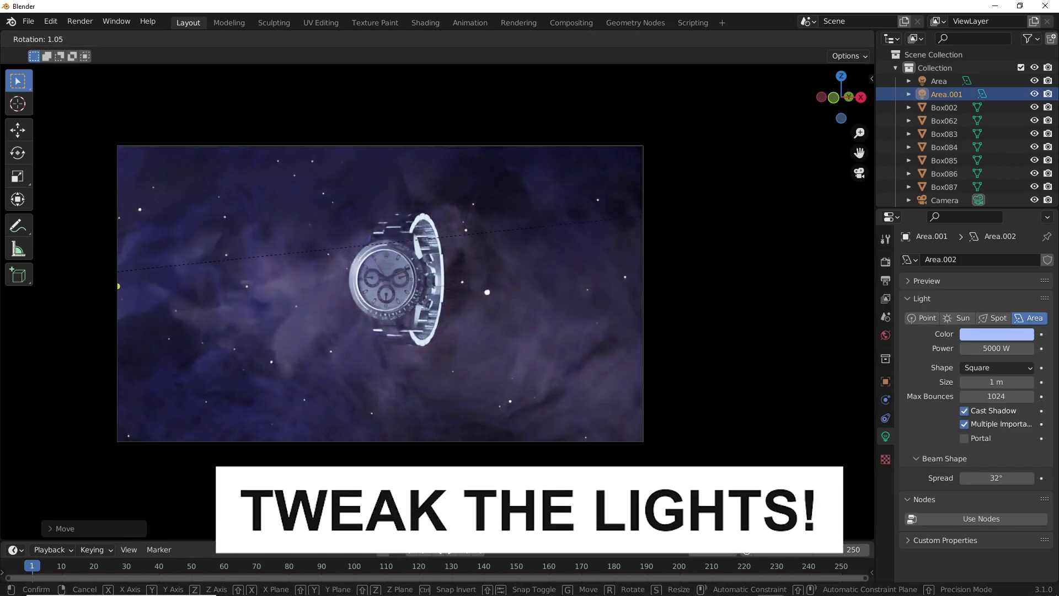
# Scale the area light on the right side of the watch and reduce its beam spread.
pyautogui.click(751, 39)
pyautogui.click(521, 277)
pyautogui.press('s')
pyautogui.click(751, 39)
pyautogui.moveTo(1005, 478); pyautogui.dragTo(982, 479)
# Scale the area light on the left side of the watch.
pyautogui.click(751, 39)
pyautogui.click(296, 297)
pyautogui.press('s')
pyautogui.click(224, 306)
# Paste a copied area light, then move and rotate it in the top view to aim at the watch.
pyautogui.press('z')
pyautogui.hotkey('ctrl', 'v')
pyautogui.moveTo(336, 296); pyautogui.dragTo(439, 336, button='middle')
pyautogui.press('KP_7')
pyautogui.press('g')
pyautogui.click(589, 309)
pyautogui.press('r')
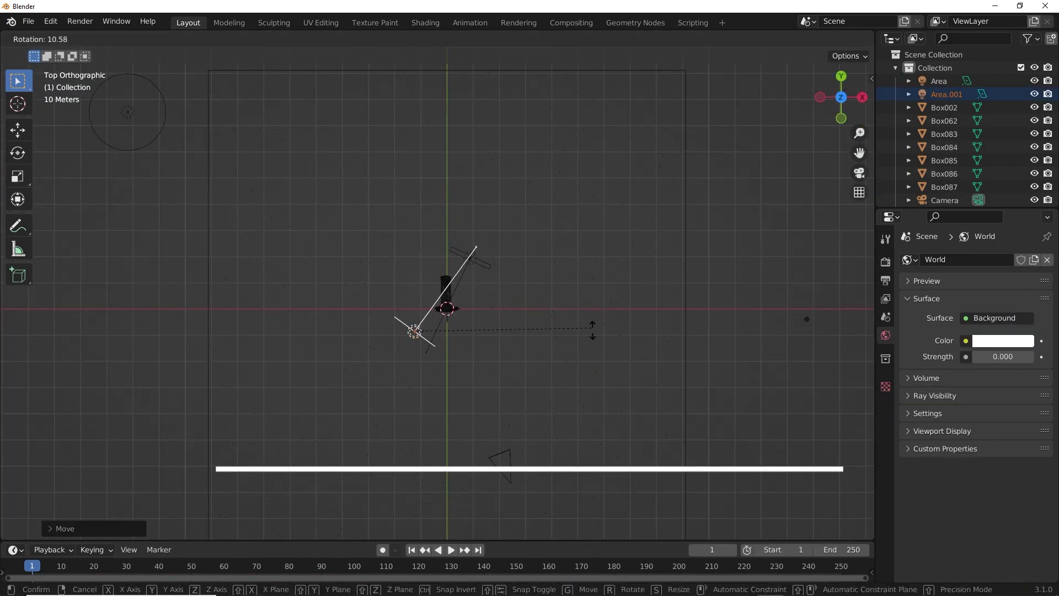
pyautogui.click(590, 305)
# Shift the selected area light along the Z axis in the camera view and reposition it around the watch.
pyautogui.press('KP_0')
pyautogui.click(751, 39)
pyautogui.press('g')
pyautogui.press('z')
pyautogui.click(603, 171)
pyautogui.click(751, 40)
pyautogui.moveTo(552, 249); pyautogui.dragTo(593, 197, button='middle')
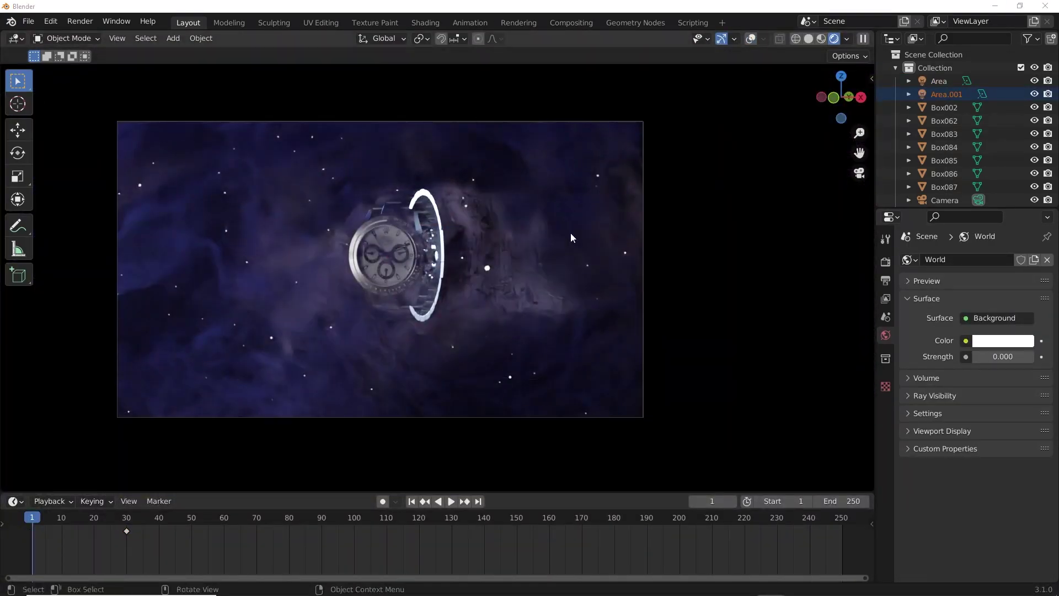
pyautogui.click(751, 39)
pyautogui.press('g')
pyautogui.click(579, 269)
# Delete the selected area light, paste a copied one, and place and rotate it behind the watch in the top view.
pyautogui.press('Delete')
pyautogui.hotkey('ctrl', 'v')
pyautogui.press('KP_7')
pyautogui.press('g')
pyautogui.press('r')
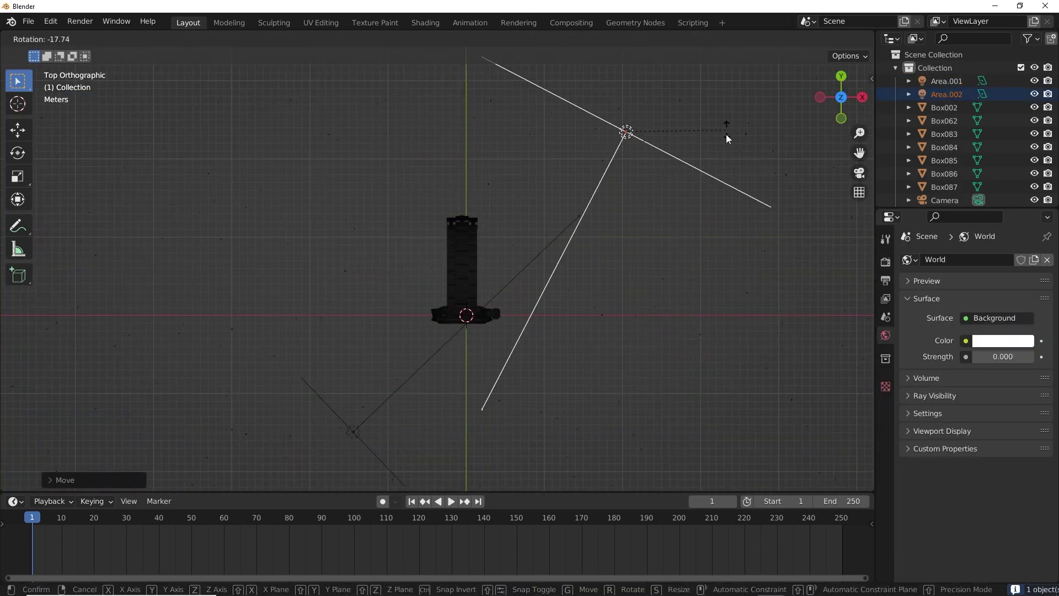
pyautogui.click(726, 120)
pyautogui.press('KP_0')
pyautogui.press('z')
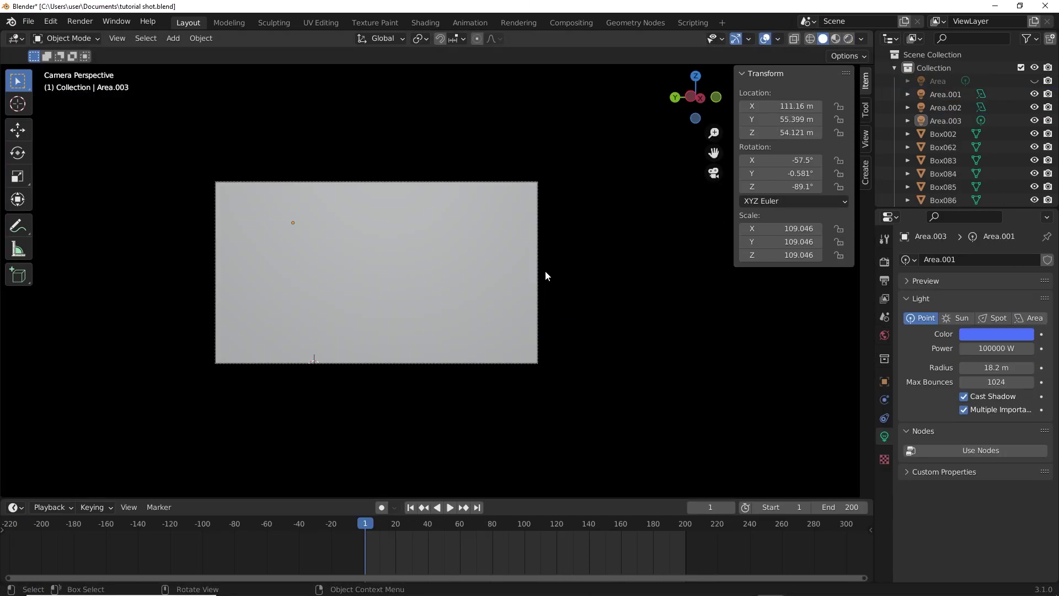
# Display the tutorial shot in rendered shading and examine the watch and the surrounding nebula through the camera.
pyautogui.press('z')
pyautogui.click(545, 127)
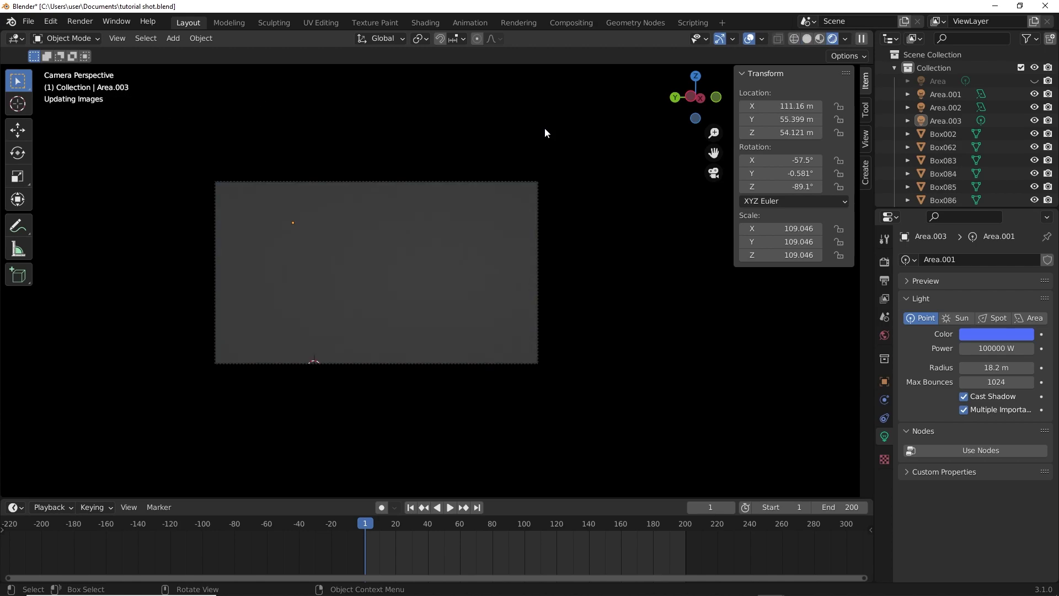
pyautogui.scroll(3, 595, 319)
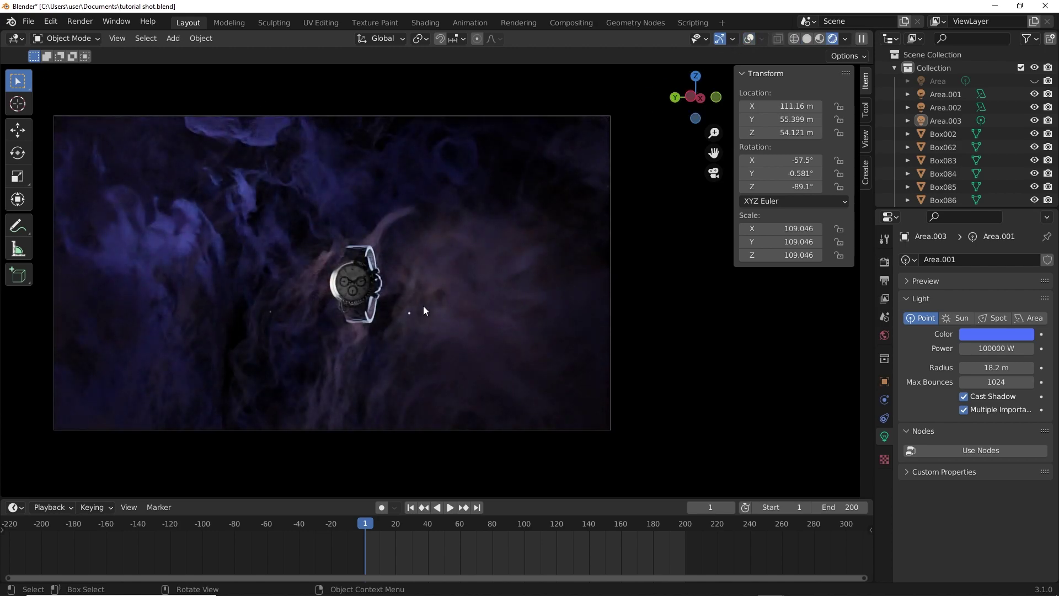
pyautogui.scroll(2, 423, 306)
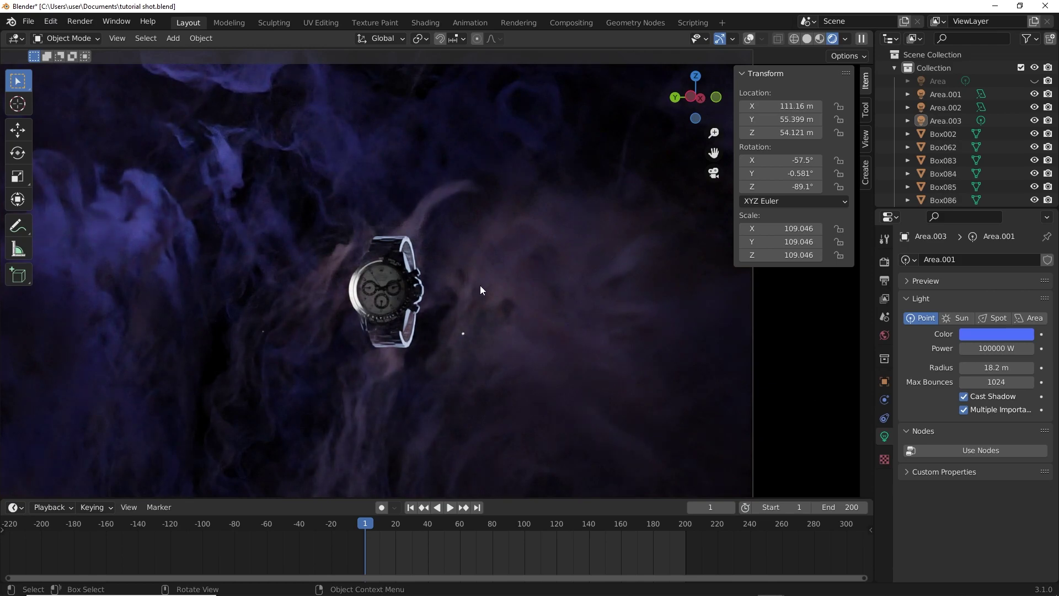
pyautogui.scroll(-3, 482, 288)
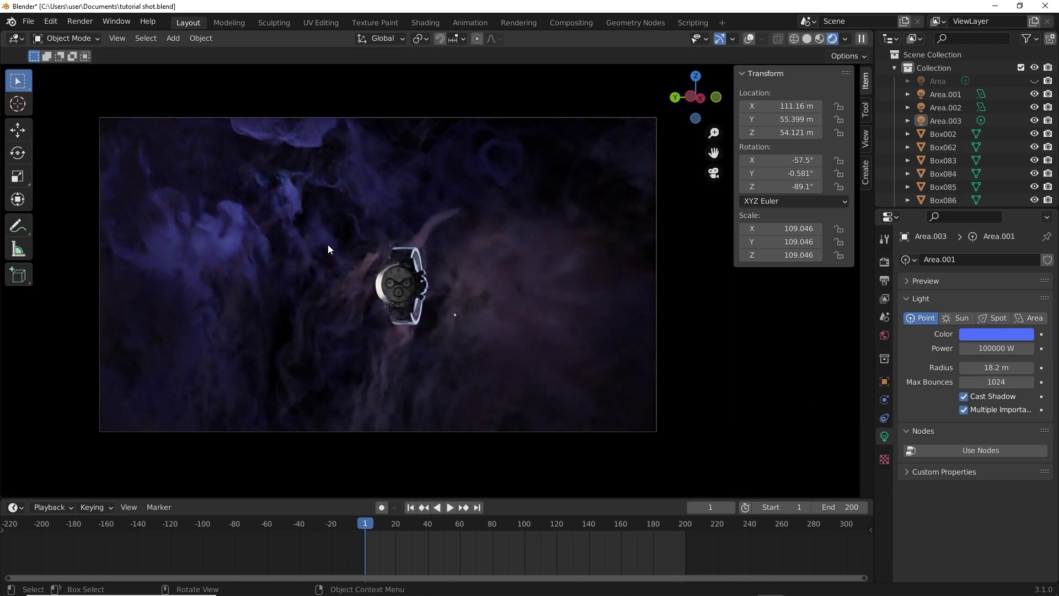
pyautogui.scroll(1, 465, 261)
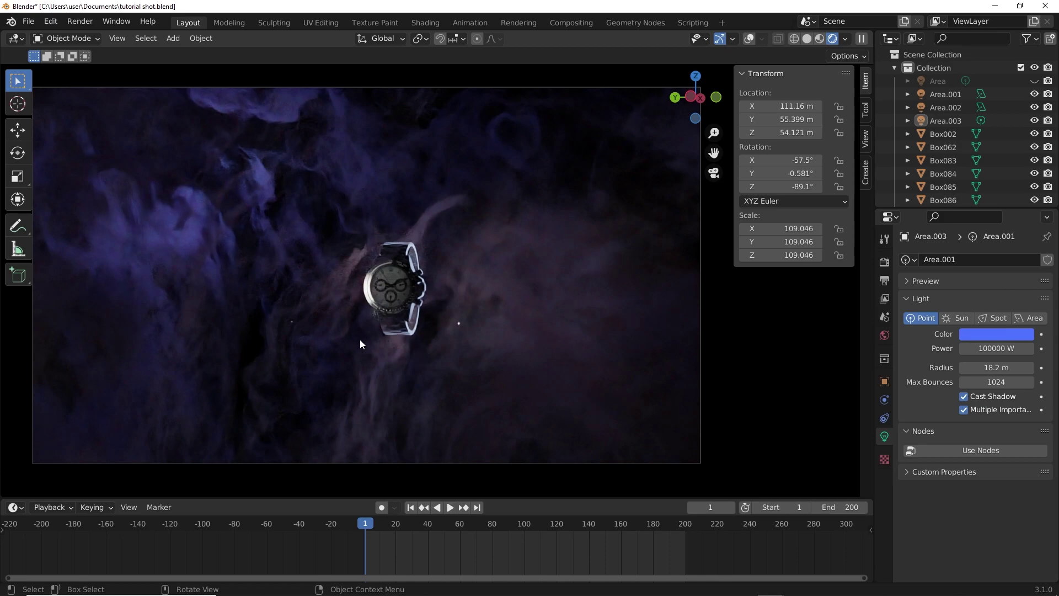
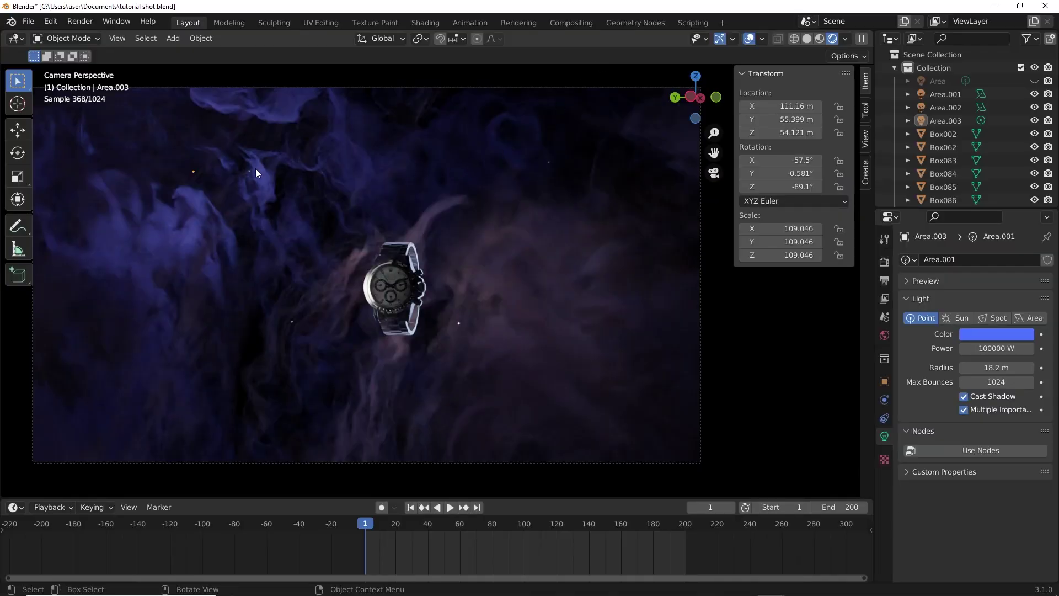
# Show the whole scene with overlays in wireframe from the top view.
pyautogui.scroll(-3, 259, 173)
pyautogui.moveTo(402, 197); pyautogui.dragTo(544, 332, button='middle')
pyautogui.scroll(-6, 524, 267)
pyautogui.hotkey('shift', 'z')
pyautogui.scroll(-4, 629, 309)
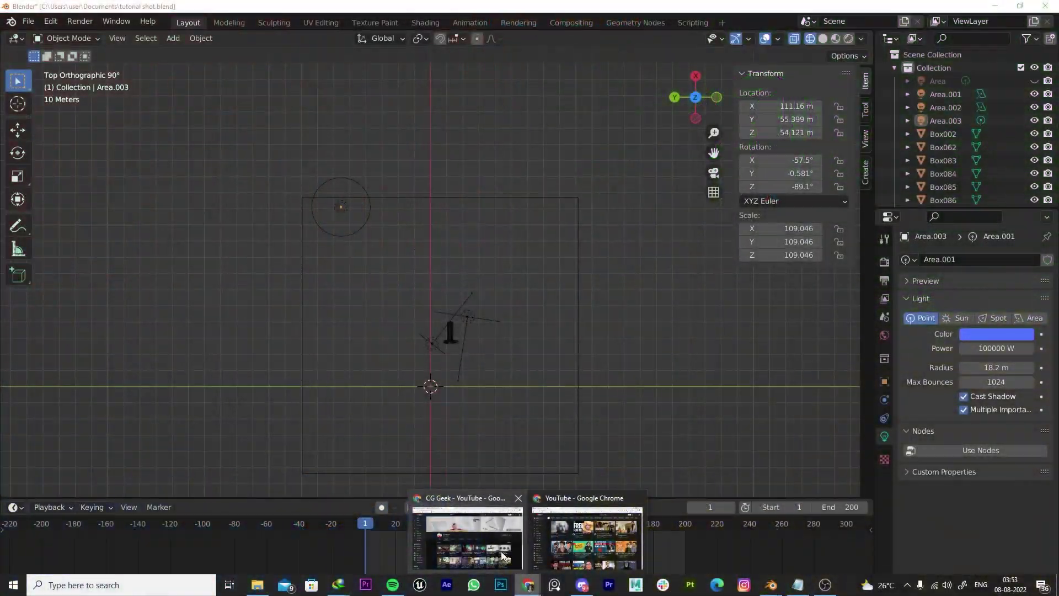
# Switch to Chrome and search YouTube for "aura stock footage".
pyautogui.click(503, 556)
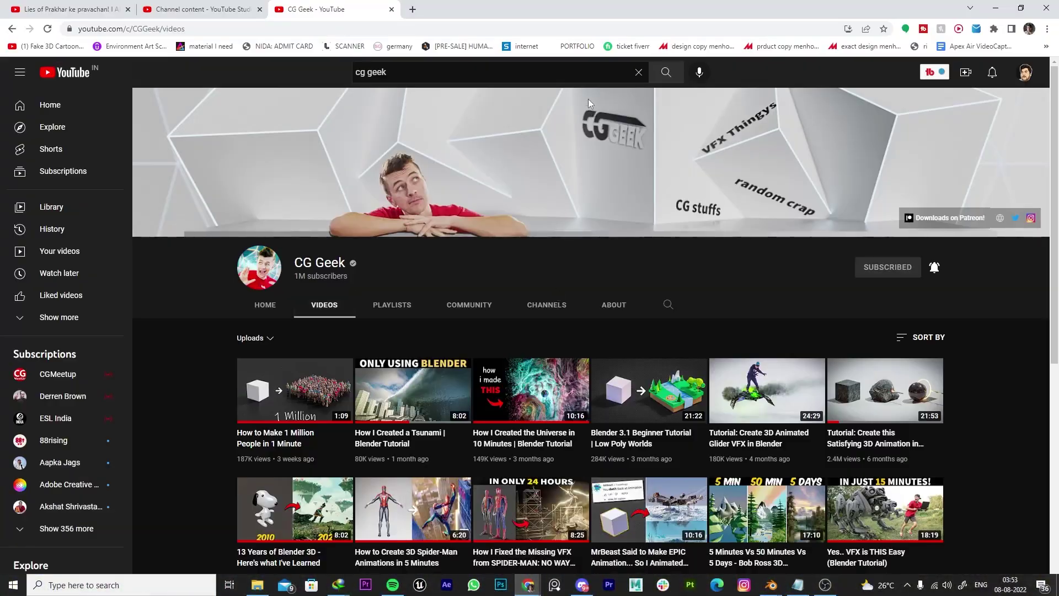
pyautogui.click(504, 72)
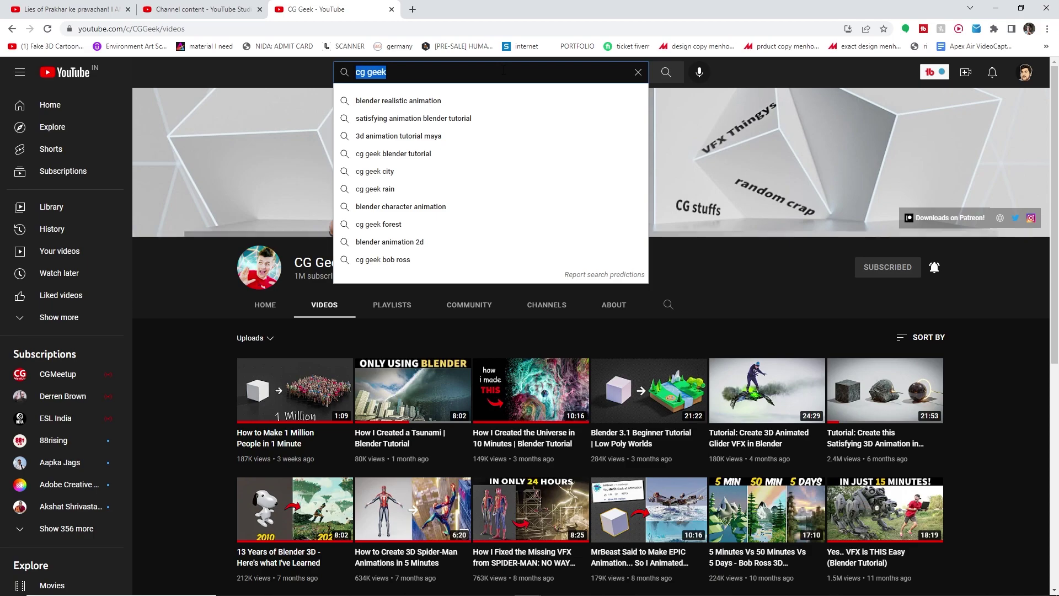
pyautogui.write('au')
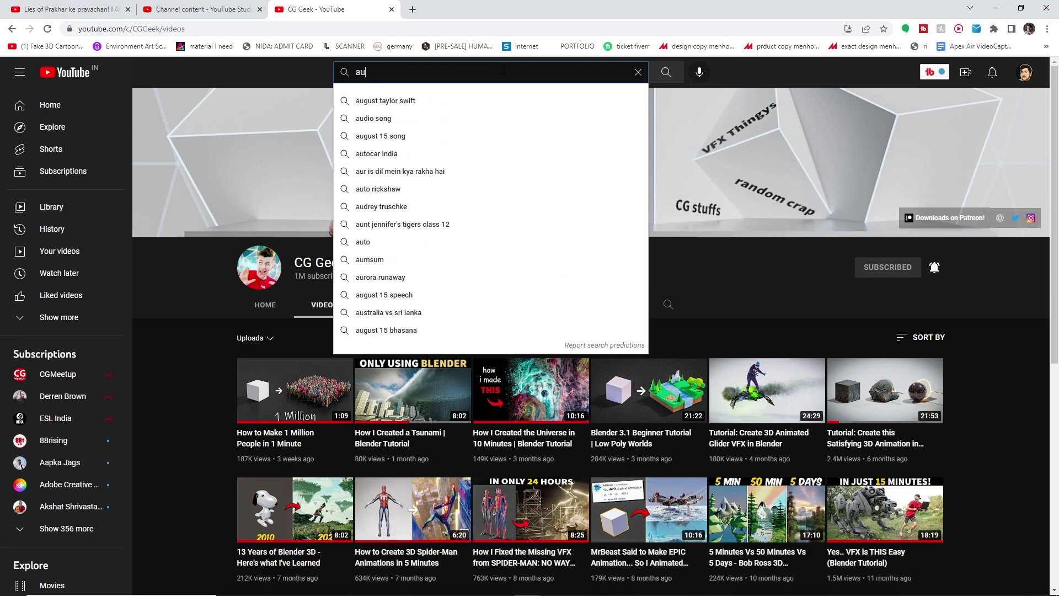
pyautogui.write('ra stoc')
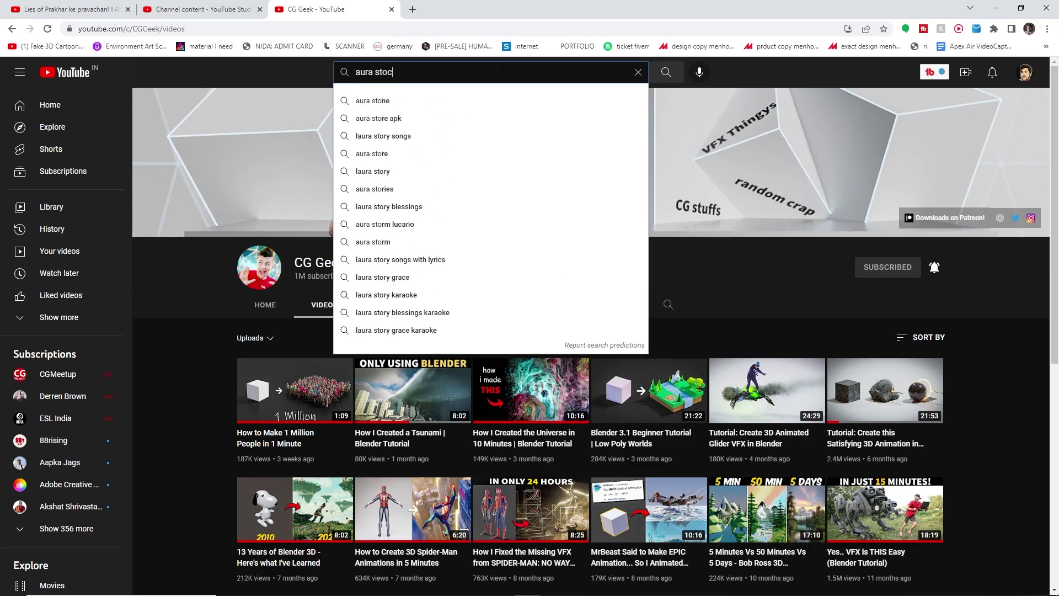
pyautogui.write('k footage')
pyautogui.press('Return')
# Open the "Aura purple smoke background loop animation" video, pause it, and return to Blender.
pyautogui.scroll(-3, 221, 182)
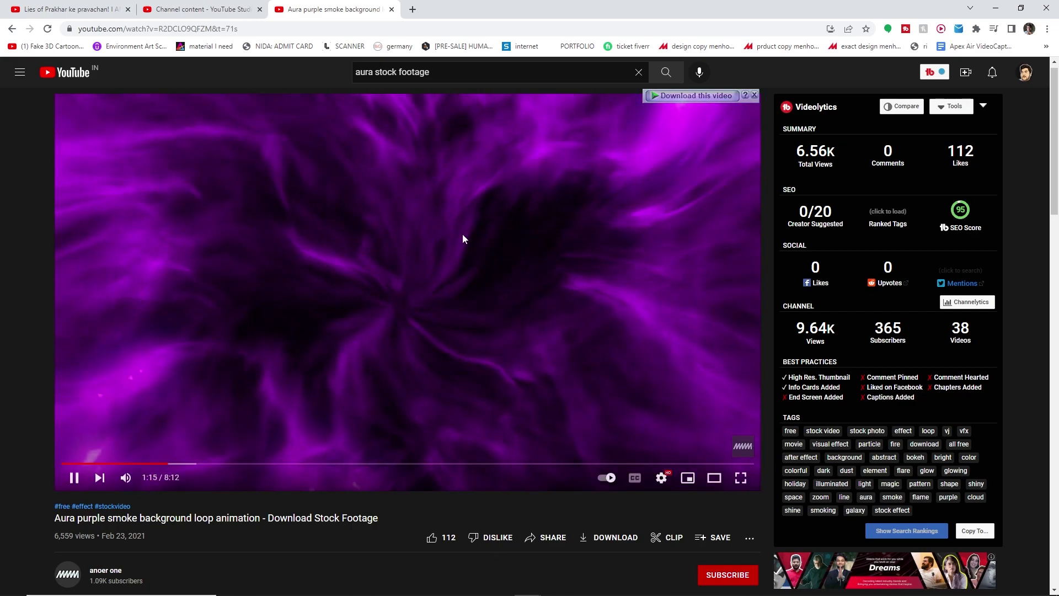
pyautogui.click(485, 234)
pyautogui.click(997, 7)
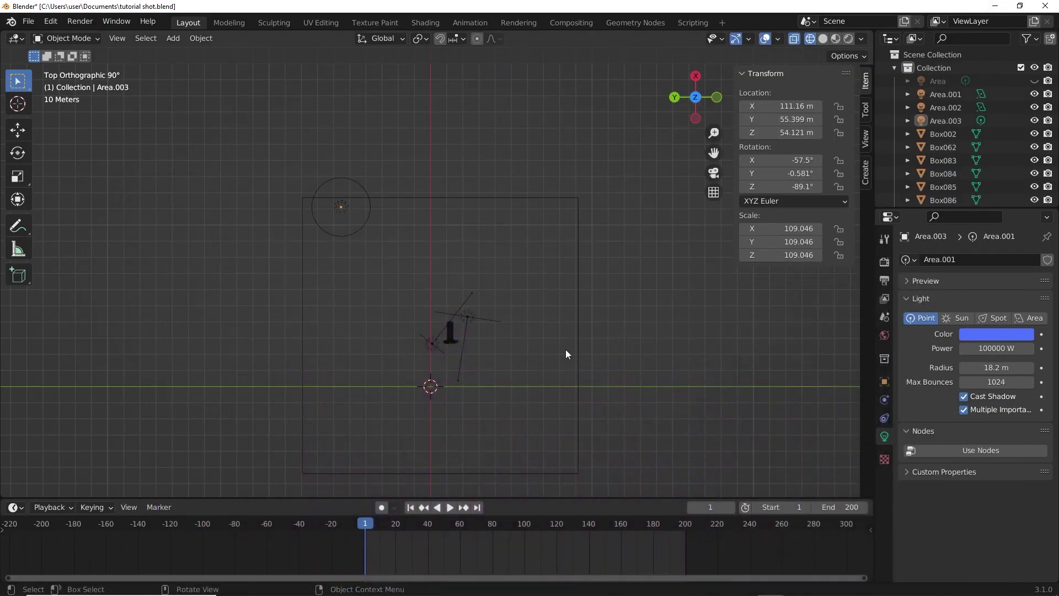
pyautogui.scroll(-3, 534, 433)
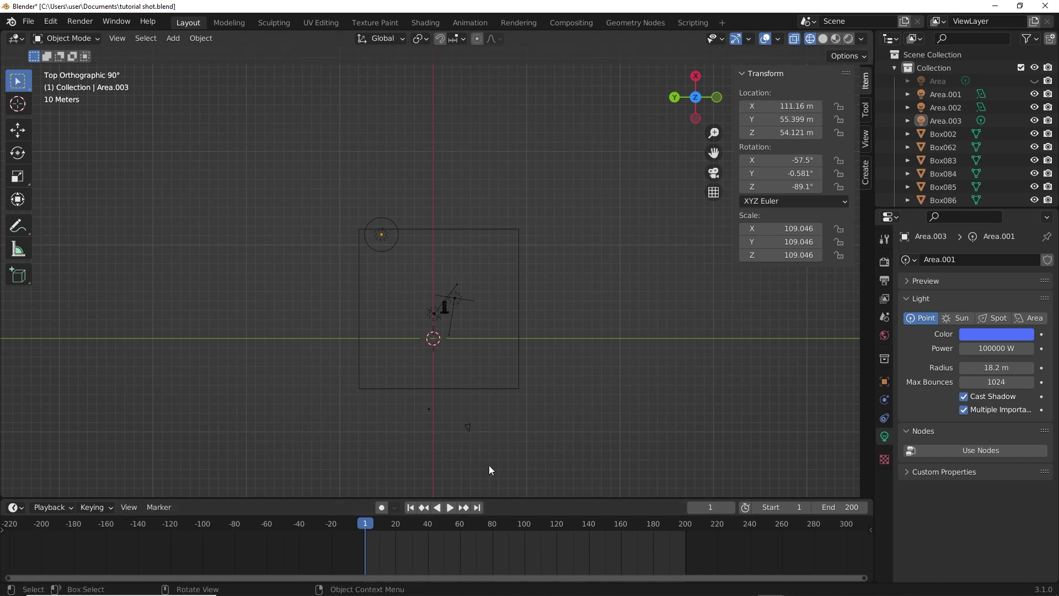
pyautogui.scroll(2, 524, 359)
pyautogui.moveTo(586, 359); pyautogui.dragTo(590, 303, button='middle')
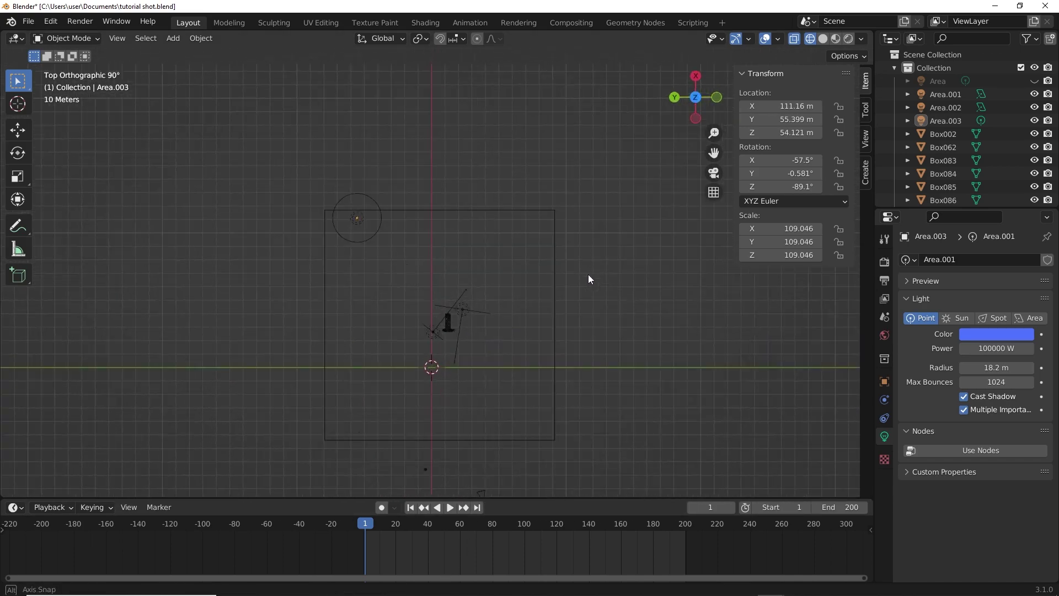
pyautogui.scroll(-4, 585, 270)
pyautogui.scroll(2, 584, 269)
# Switch to After Effects, hide the adjustment layers to view the original purple aura footage, and undo the hiding.
pyautogui.moveTo(481, 590)
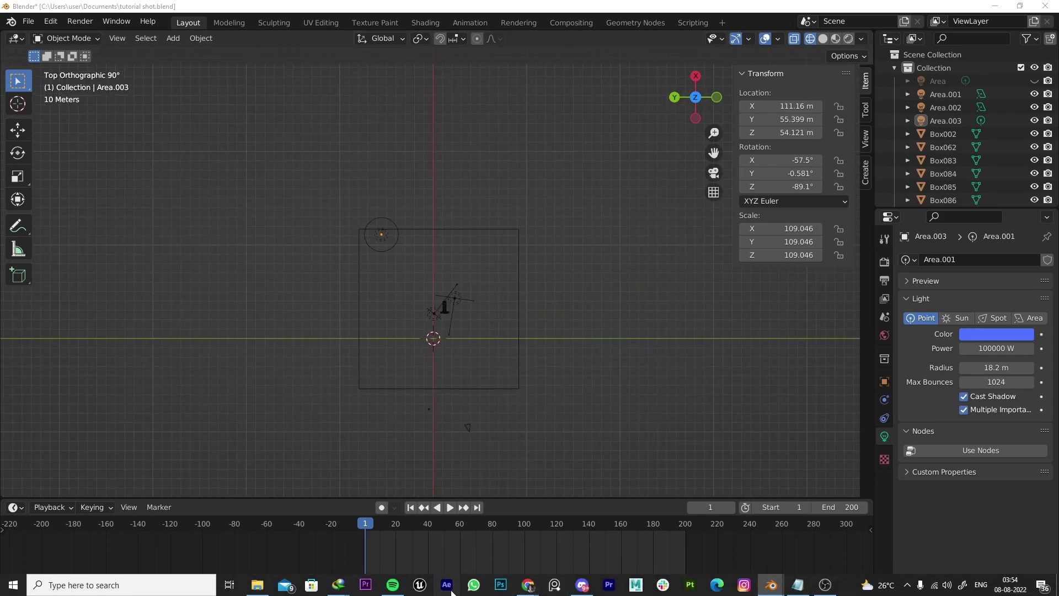
pyautogui.click(450, 586)
pyautogui.click(7, 515)
pyautogui.hotkey('ctrl', 'z')
pyautogui.hotkey('ctrl', 'z')
pyautogui.hotkey('ctrl', 'z')
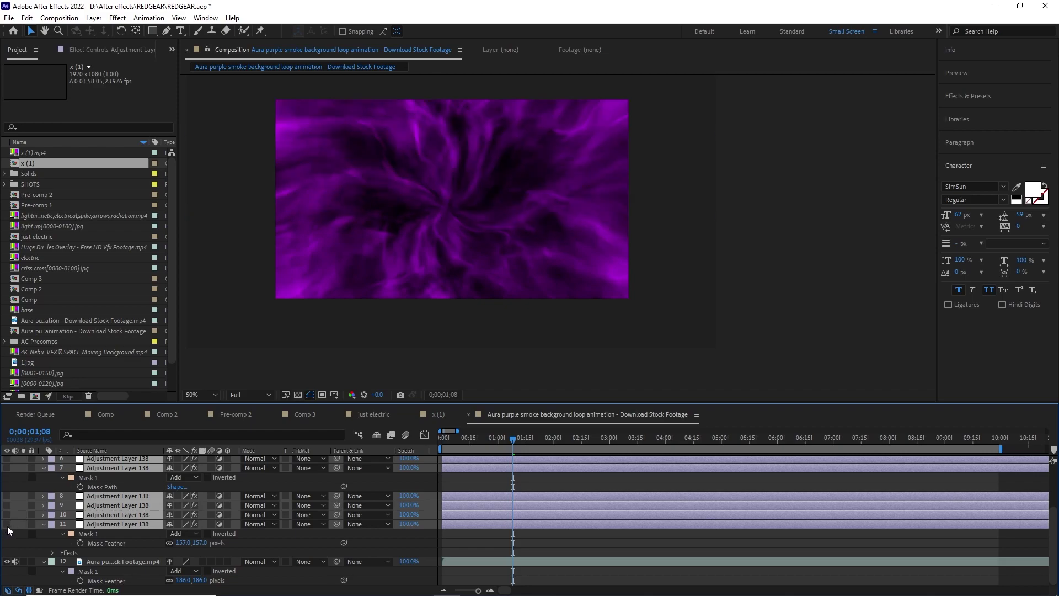
# Toggle the topmost adjustment layer's visibility off and on to check its effect, and clear the layer selection.
pyautogui.scroll(3, 57, 494)
pyautogui.click(86, 494)
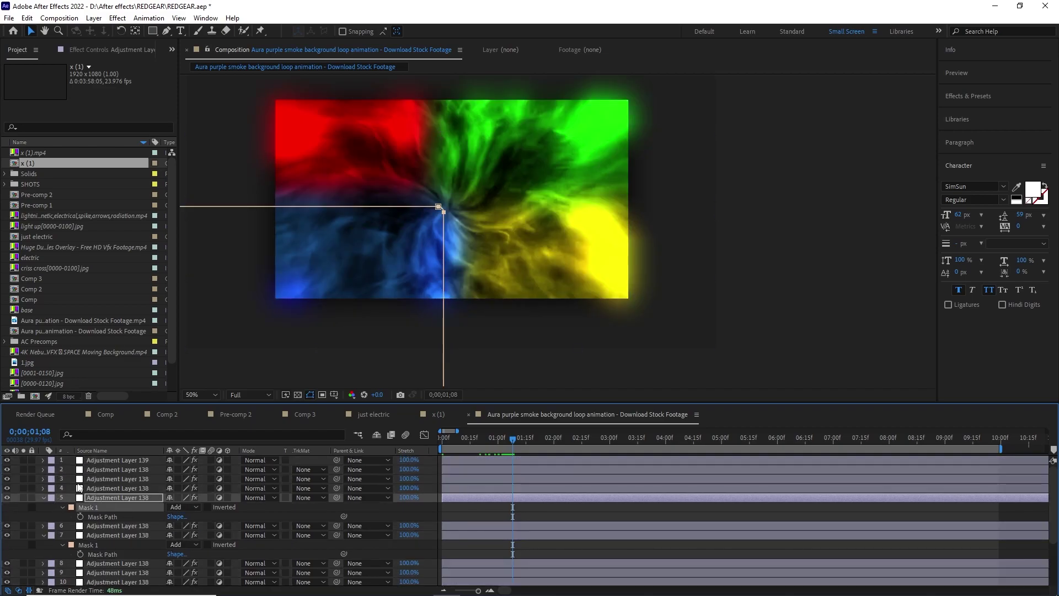
pyautogui.click(7, 461)
pyautogui.click(7, 461)
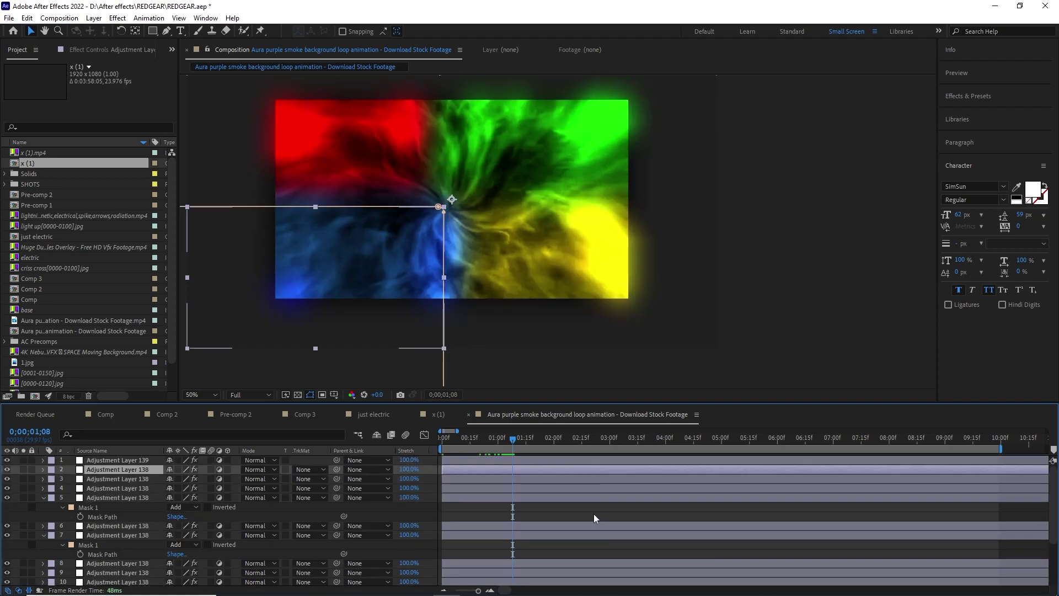
pyautogui.click(594, 515)
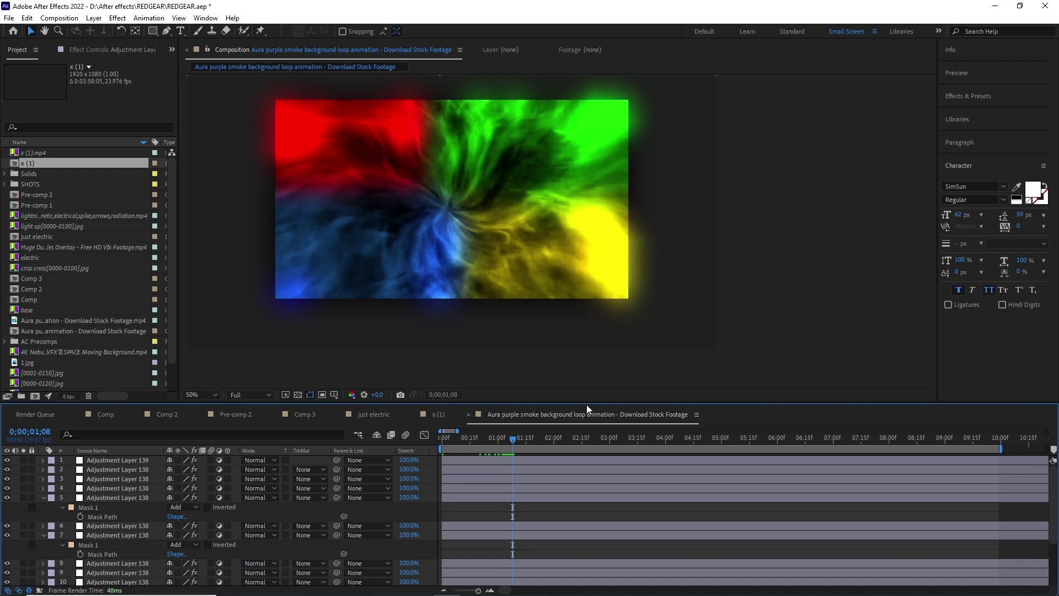
# Scrub through the composition, return to the first frame, and reveal the keyframed properties of the aura stock footage layer.
pyautogui.moveTo(543, 444); pyautogui.dragTo(640, 430)
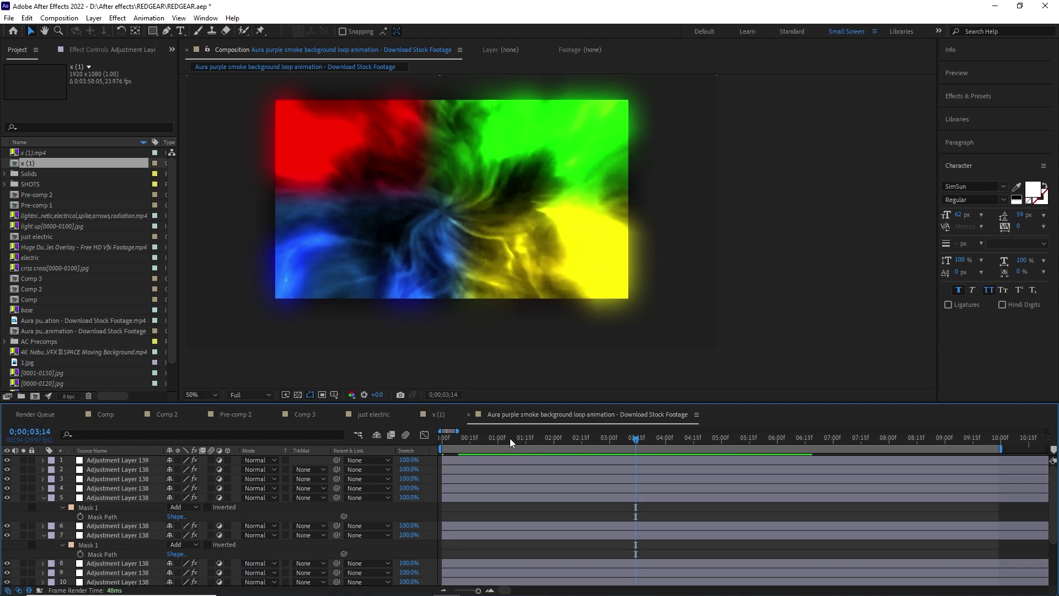
pyautogui.moveTo(510, 438); pyautogui.dragTo(404, 443)
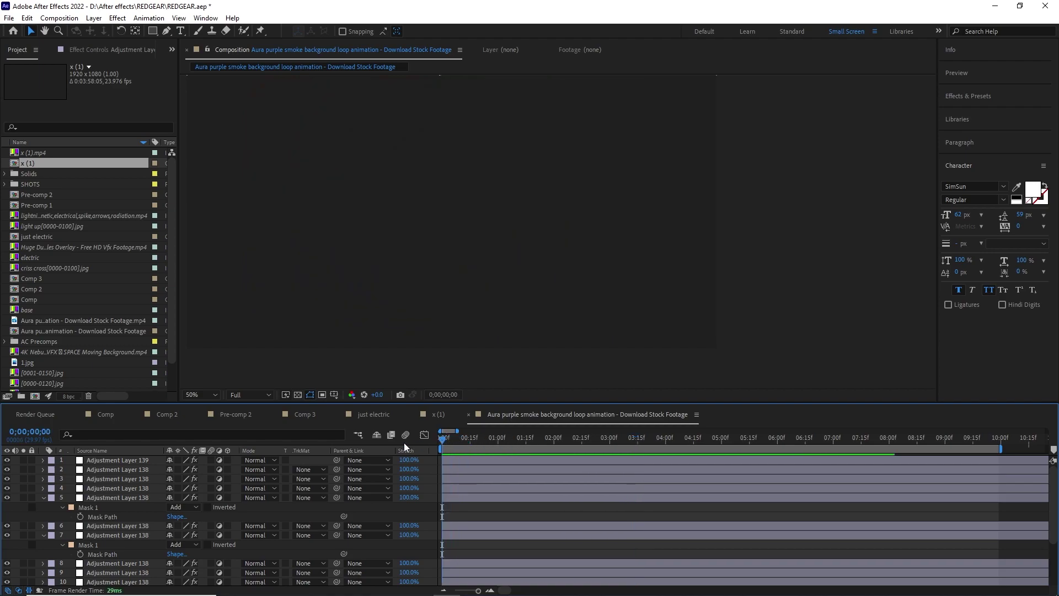
pyautogui.scroll(-3, 550, 515)
pyautogui.click(95, 562)
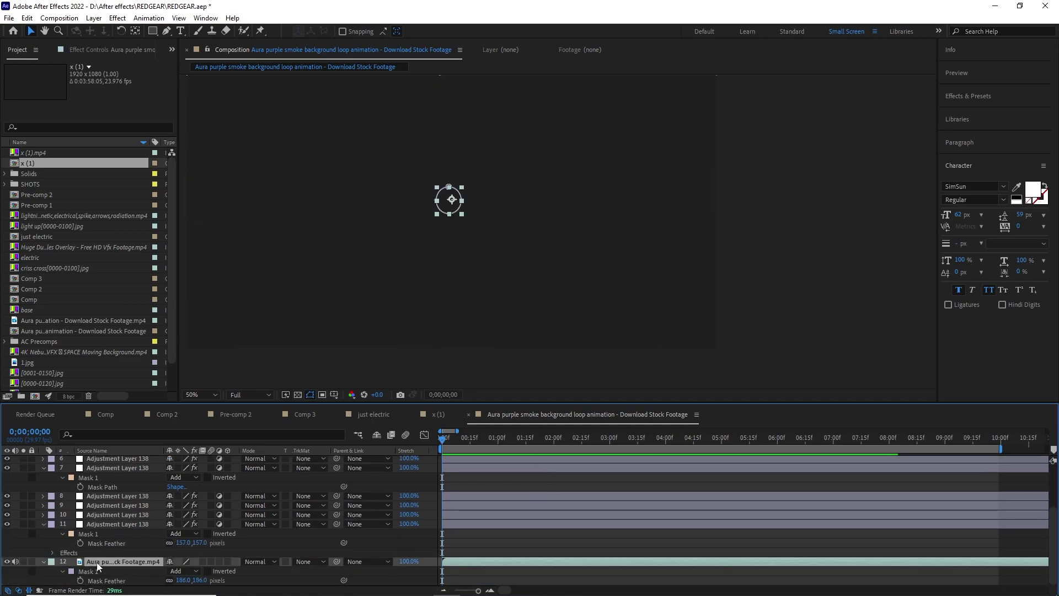
pyautogui.press('u')
pyautogui.scroll(1, 544, 485)
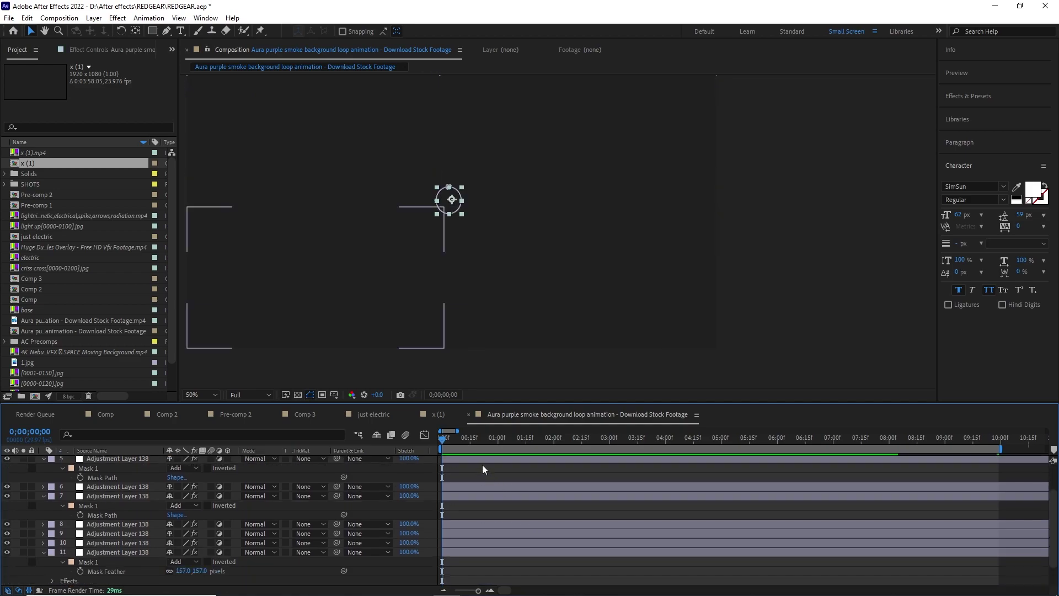
pyautogui.scroll(-1, 480, 461)
# Play back the recoloured aura composition to check the mask expansion animation from its start.
pyautogui.press('space')
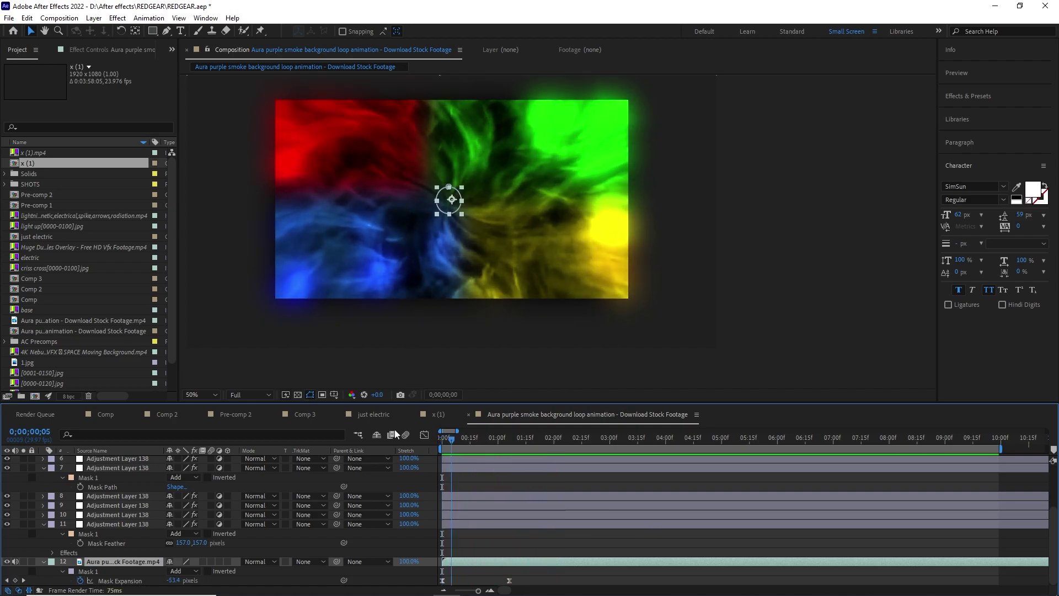
pyautogui.press('space')
pyautogui.press('space')
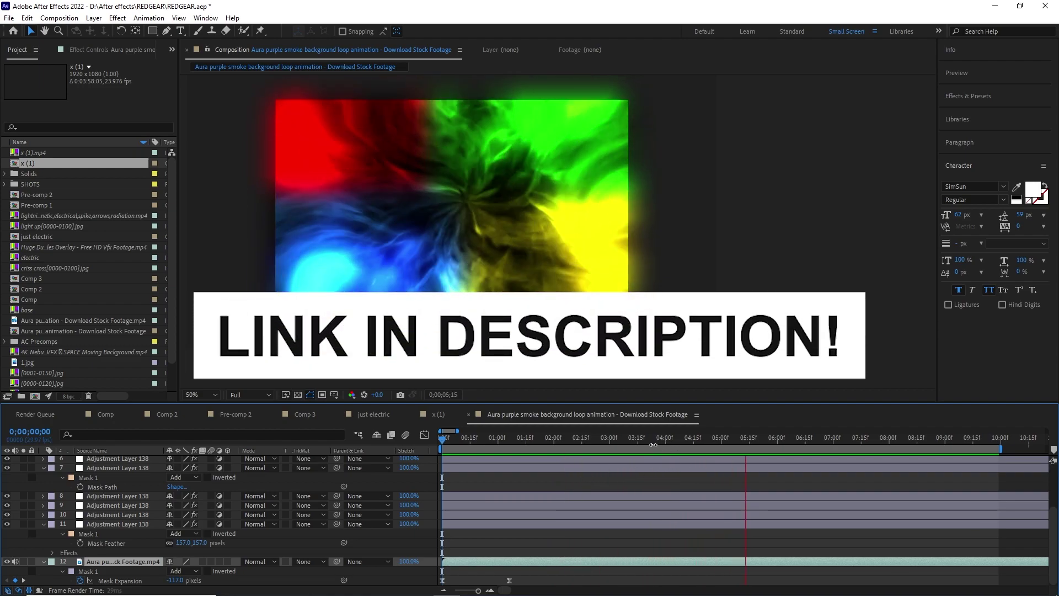
pyautogui.press('space')
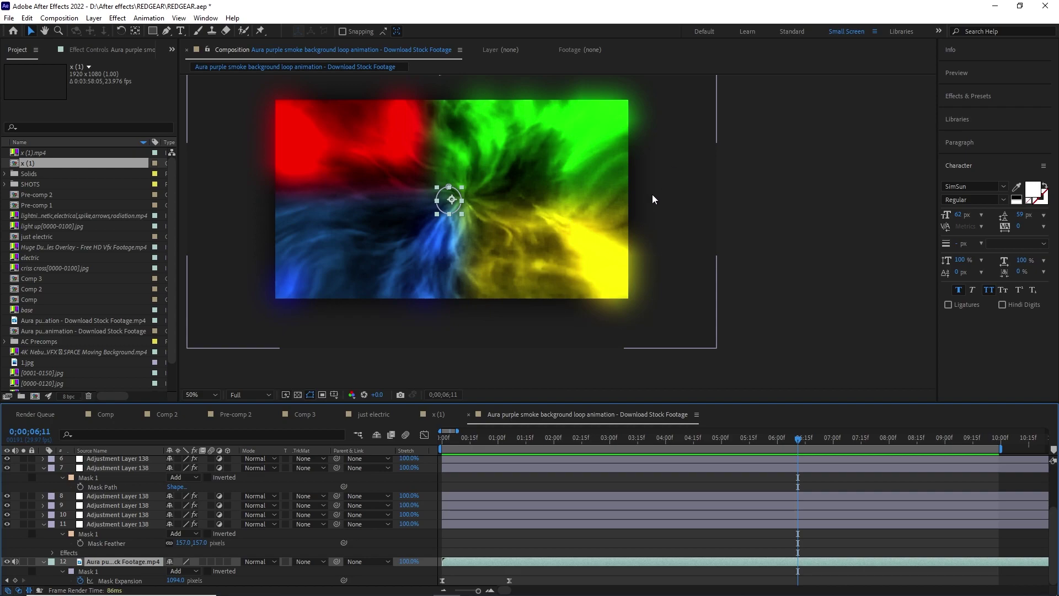
# Switch to Blender and locate the Images as Planes import option.
pyautogui.click(992, 6)
pyautogui.scroll(4, 552, 254)
pyautogui.click(29, 22)
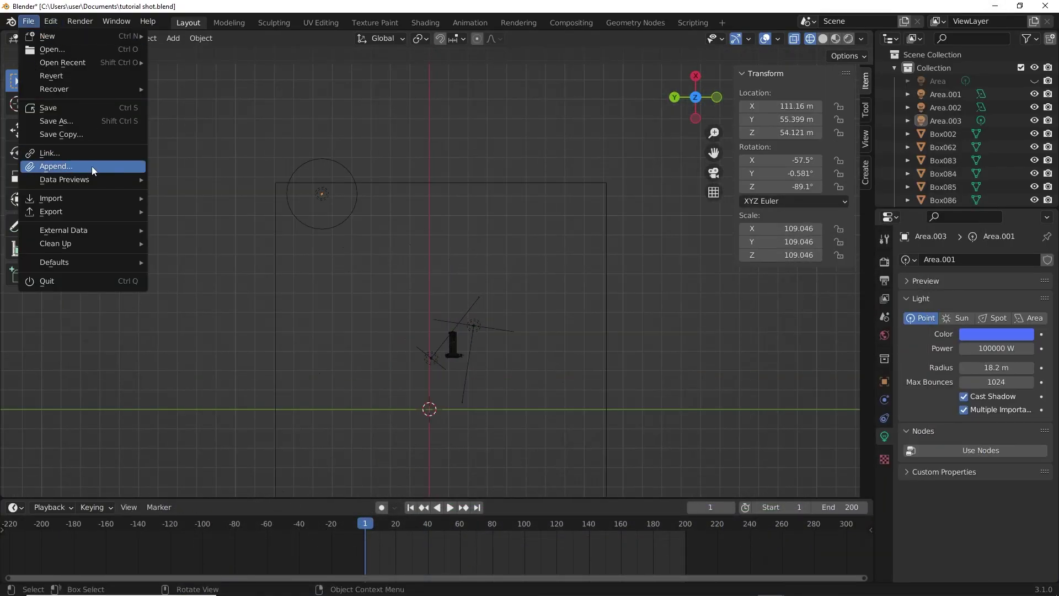
pyautogui.moveTo(72, 200)
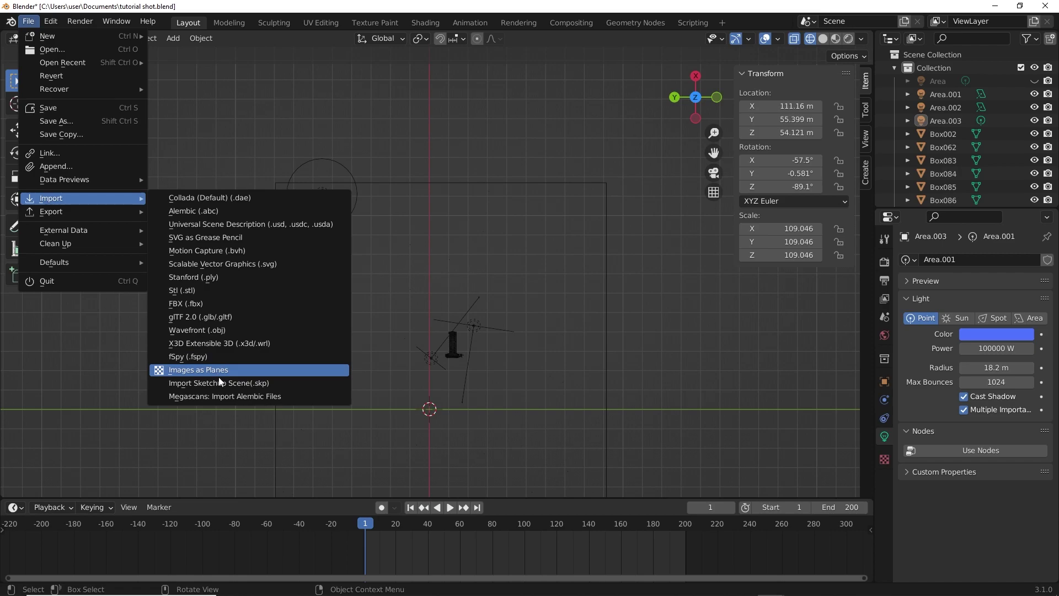
pyautogui.click(28, 22)
pyautogui.click(29, 22)
pyautogui.moveTo(90, 201)
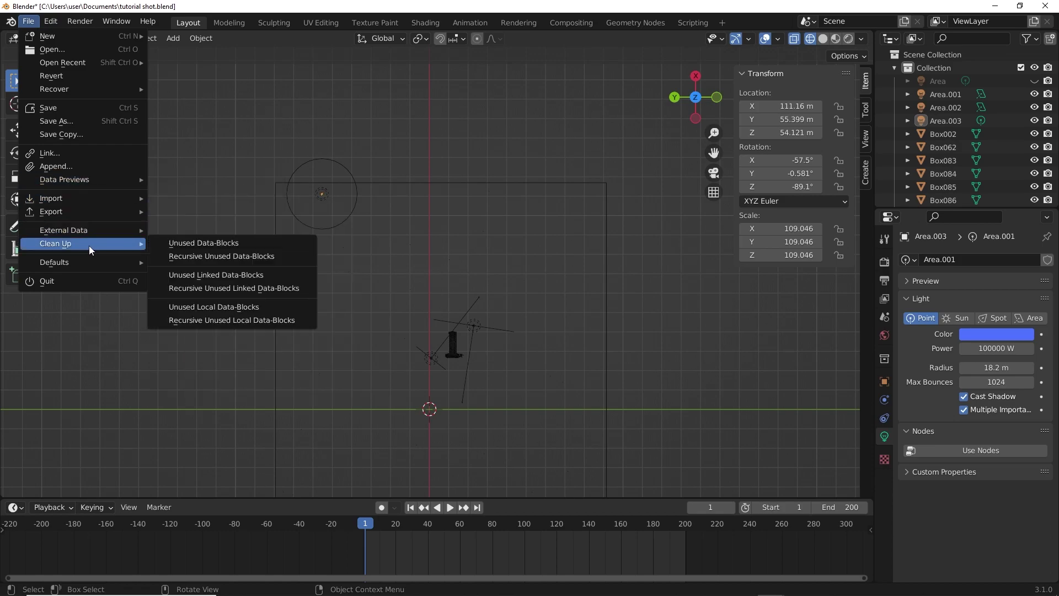
# Search the add-on preferences for "image" and make sure the Import Images as Planes add-on is enabled.
pyautogui.click(50, 21)
pyautogui.click(82, 207)
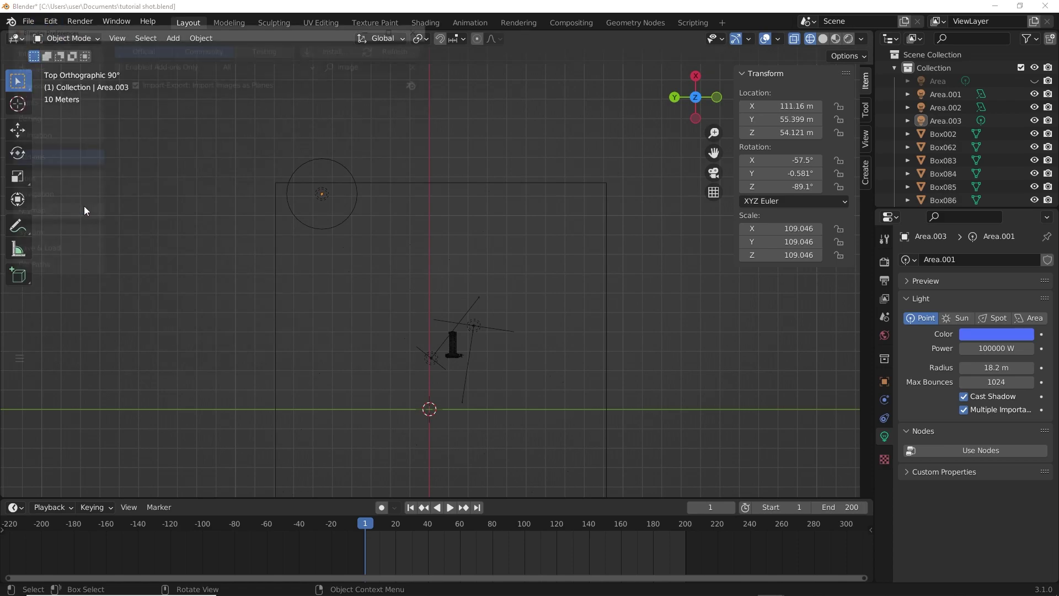
pyautogui.click(422, 62)
pyautogui.click(407, 62)
pyautogui.write('image')
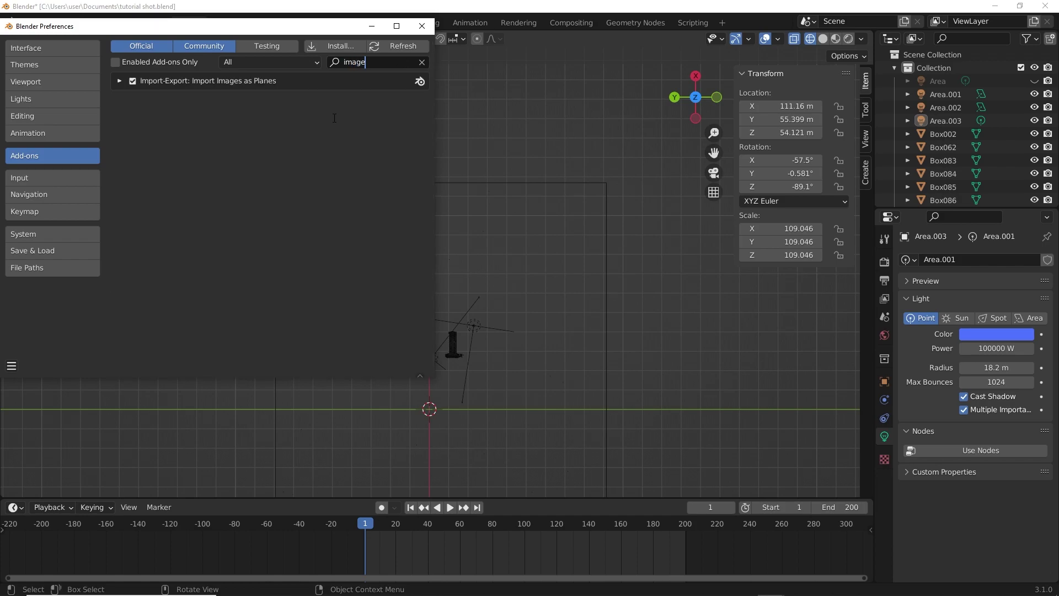
pyautogui.click(133, 83)
pyautogui.click(133, 83)
pyautogui.click(134, 83)
pyautogui.click(134, 83)
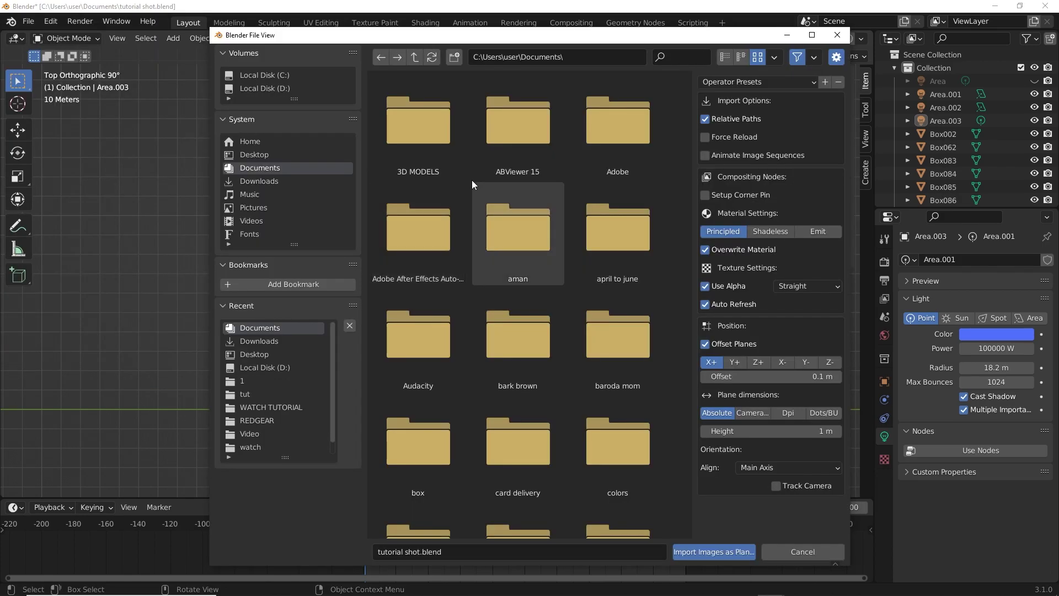
# Import rgb revised.mov from the REDGEAR folder as an image plane and scale it up to about 27.3.
pyautogui.click(257, 420)
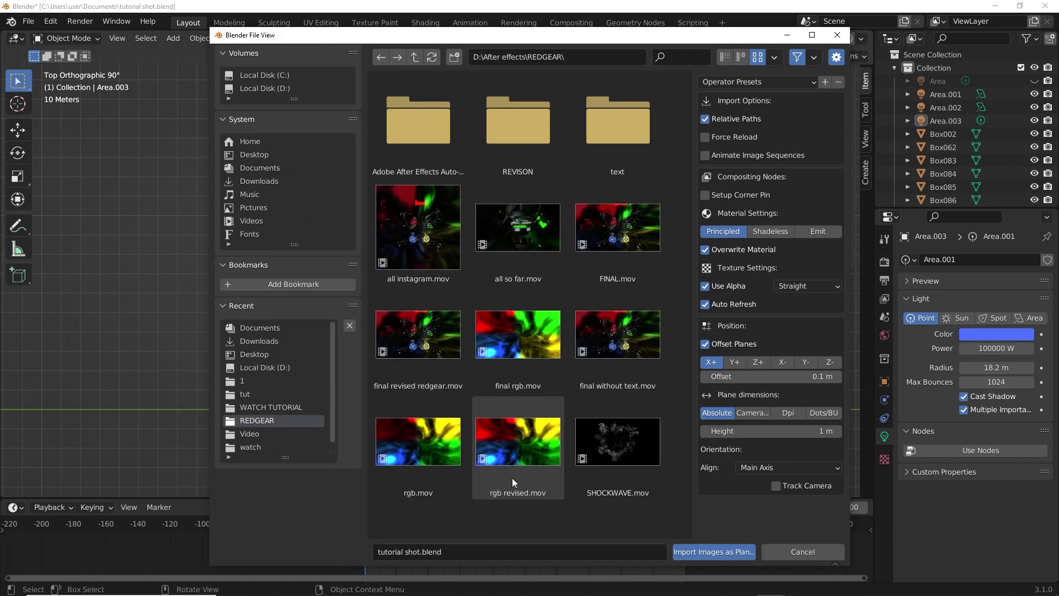
pyautogui.doubleClick(513, 478)
pyautogui.moveTo(581, 355); pyautogui.dragTo(578, 264, button='middle')
pyautogui.press('s')
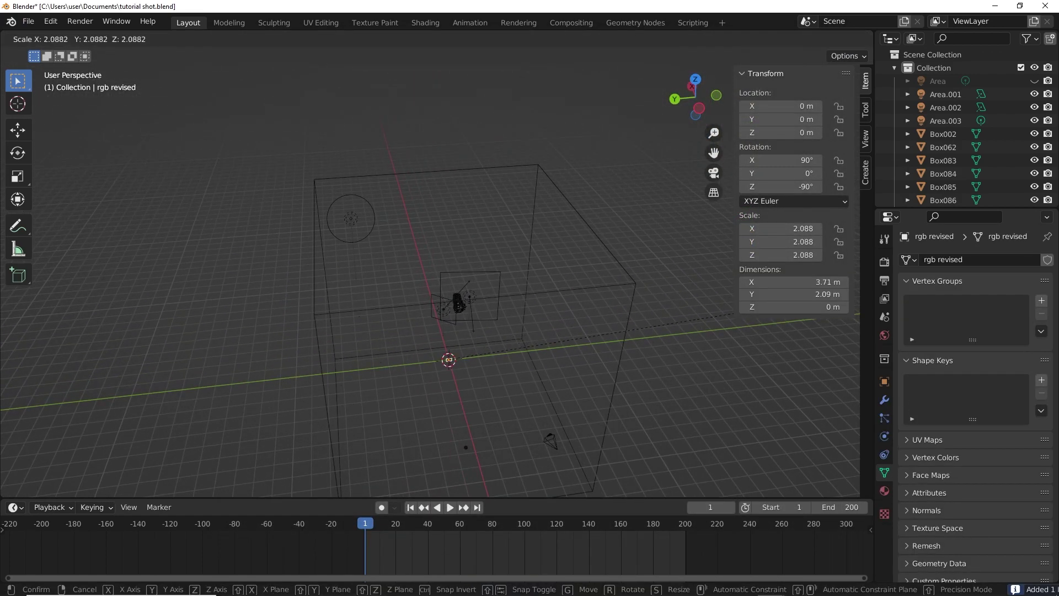
pyautogui.click(566, 111)
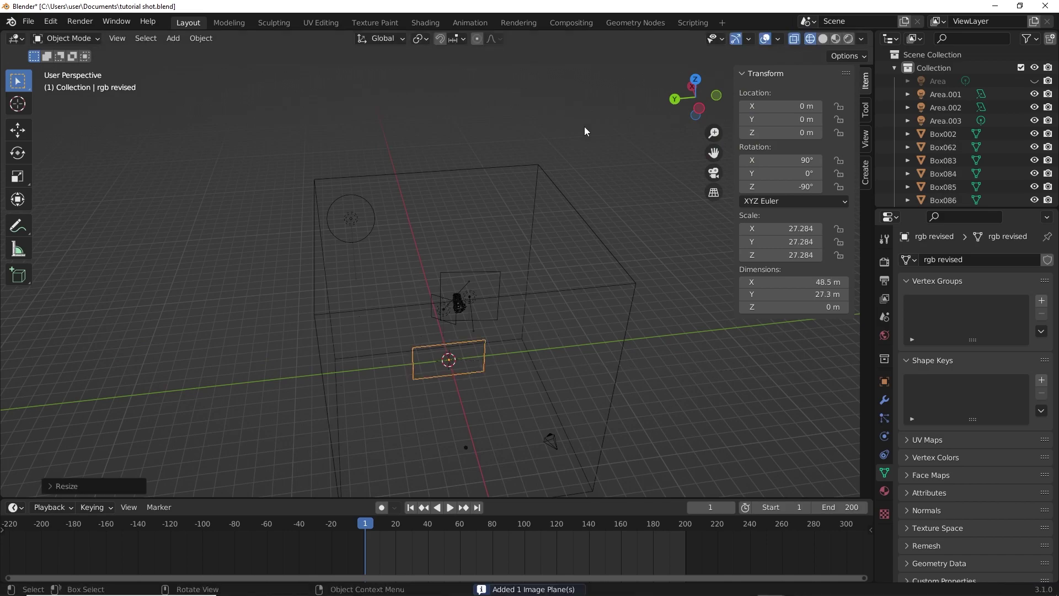
# Move the video plane along the X axis to about 74.6 m so it sits behind the watch.
pyautogui.moveTo(501, 245); pyautogui.dragTo(591, 348, button='middle')
pyautogui.press('g')
pyautogui.click(519, 279)
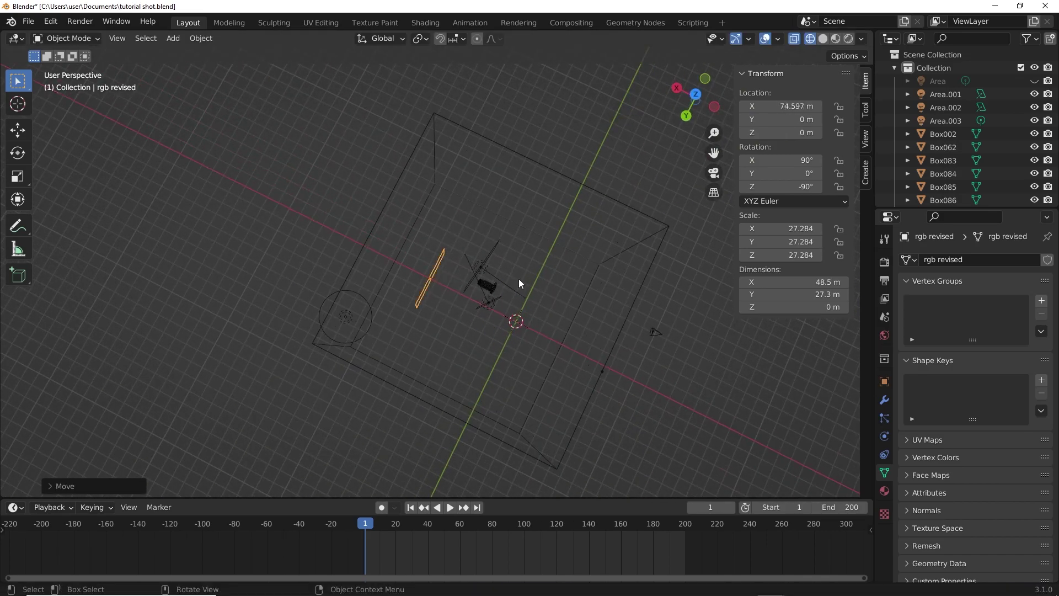
# In the rendered camera view at frame 23, raise the plane to about 23.4 m on Z behind the watch.
pyautogui.press('KP_0')
pyautogui.press('z')
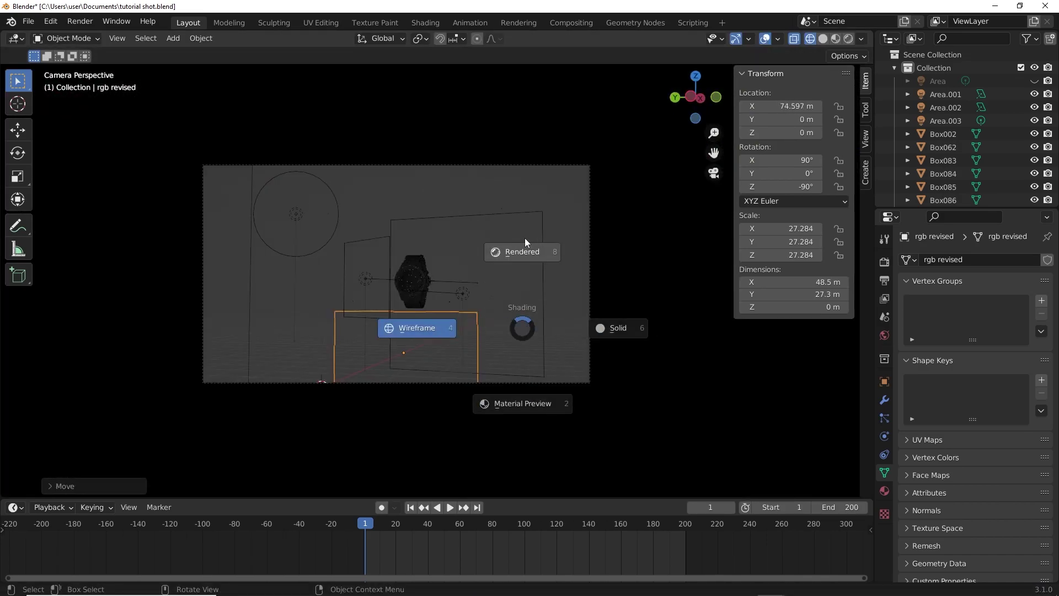
pyautogui.click(525, 237)
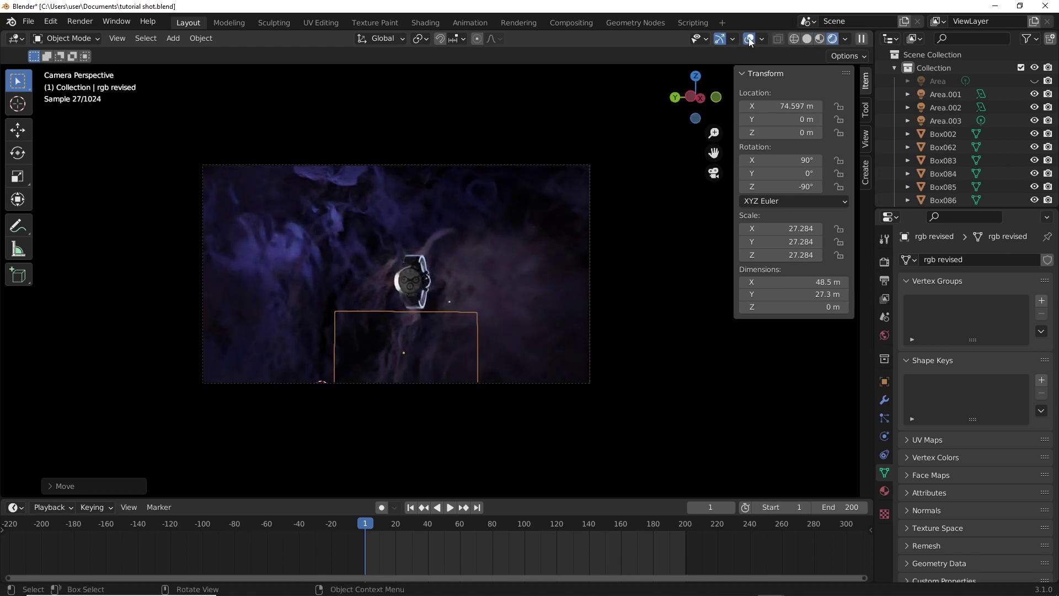
pyautogui.click(400, 524)
pyautogui.scroll(2, 437, 272)
pyautogui.press('g')
pyautogui.press('z')
pyautogui.click(445, 237)
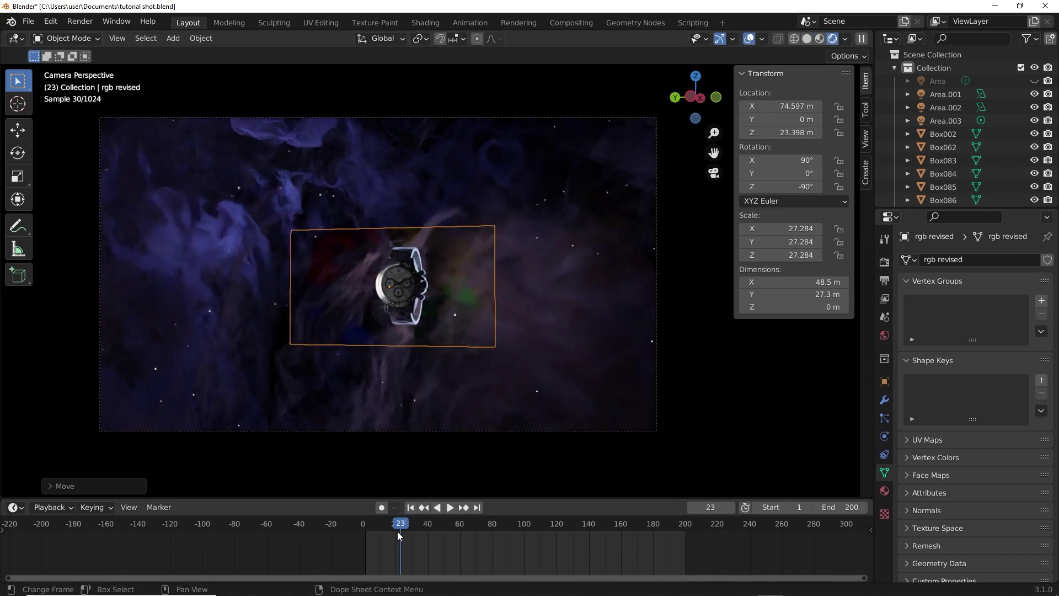
# Play the animation up to about frame 118 and examine the video plane's look behind the watch.
pyautogui.press('space')
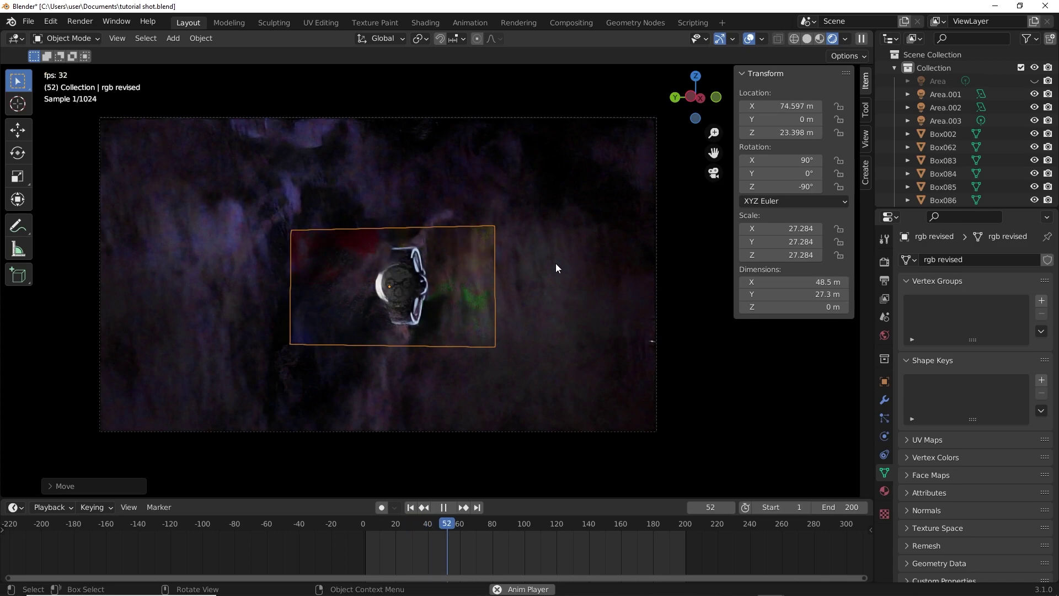
pyautogui.scroll(4, 452, 260)
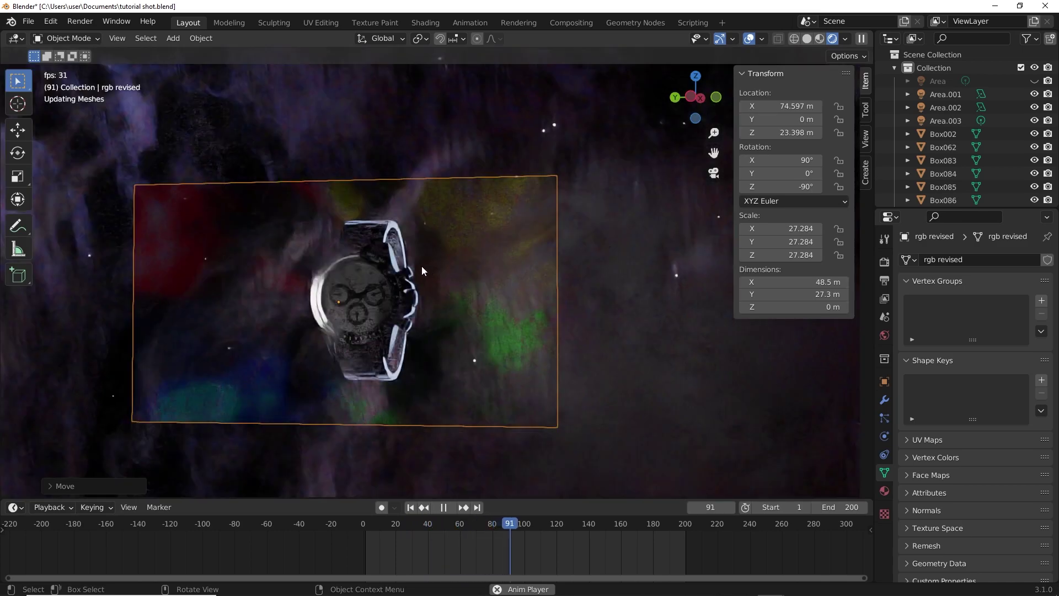
pyautogui.press('space')
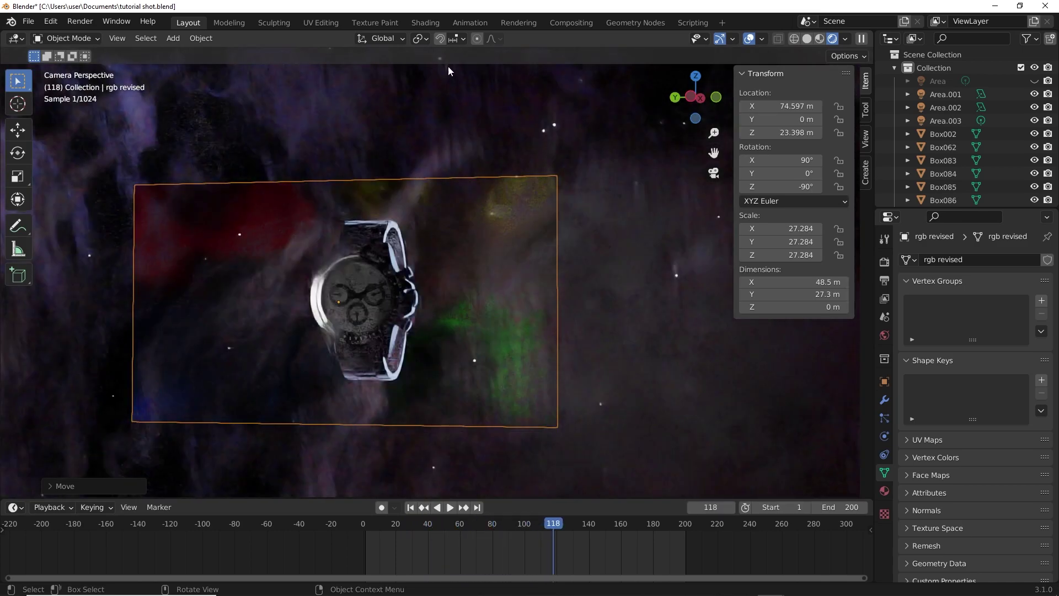
# Open the Shading workspace for the video plane's material and set its viewport to rendered shading.
pyautogui.click(426, 24)
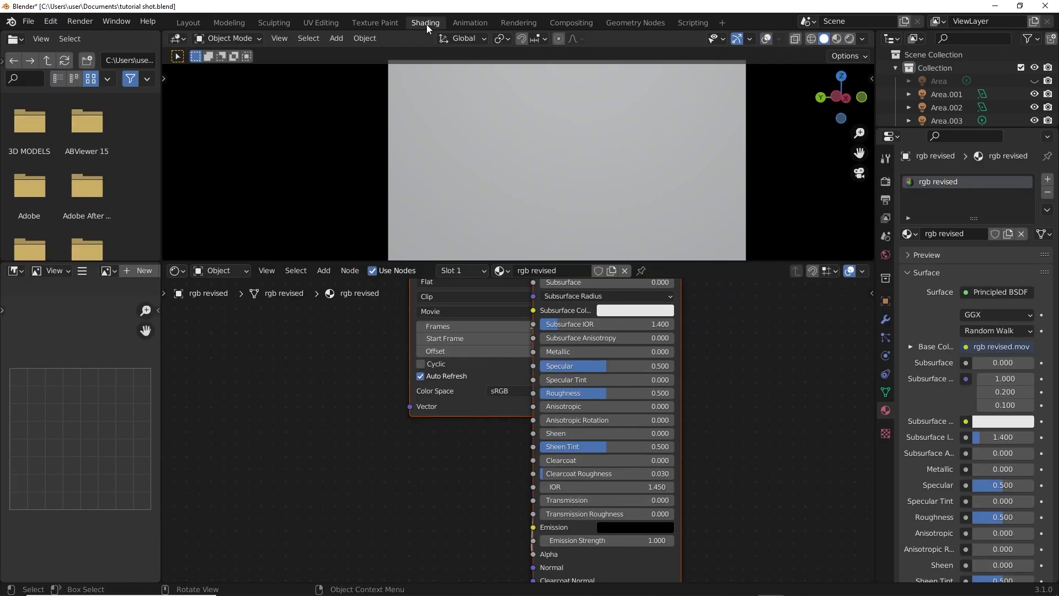
pyautogui.press('z')
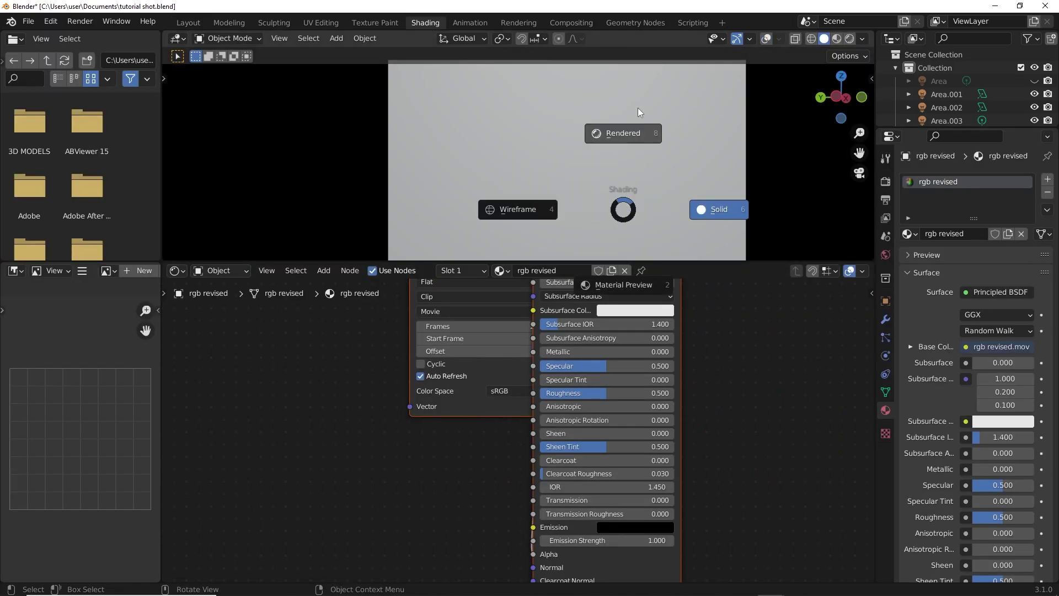
pyautogui.click(641, 96)
# Move the rgb revised.mov texture node clear of the Principled BSDF and connect its Color output to Emission.
pyautogui.moveTo(453, 449); pyautogui.dragTo(514, 514, button='middle')
pyautogui.scroll(1, 501, 335)
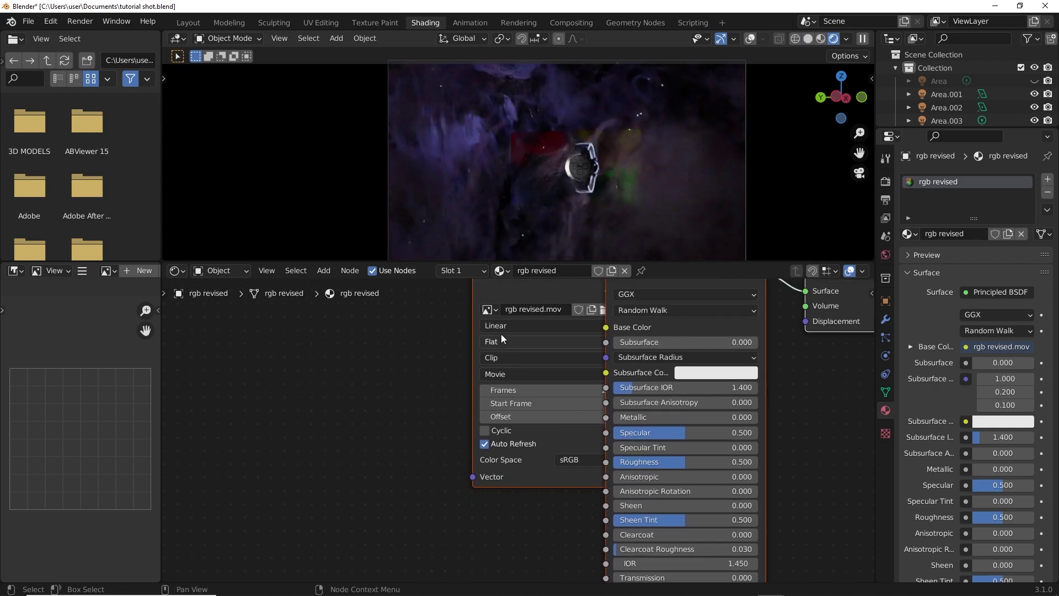
pyautogui.moveTo(502, 315); pyautogui.dragTo(480, 367, button='middle')
pyautogui.click(496, 322)
pyautogui.moveTo(495, 322); pyautogui.dragTo(270, 349)
pyautogui.scroll(-5, 505, 403)
pyautogui.moveTo(573, 543); pyautogui.dragTo(582, 498, button='middle')
pyautogui.moveTo(431, 326); pyautogui.dragTo(483, 323)
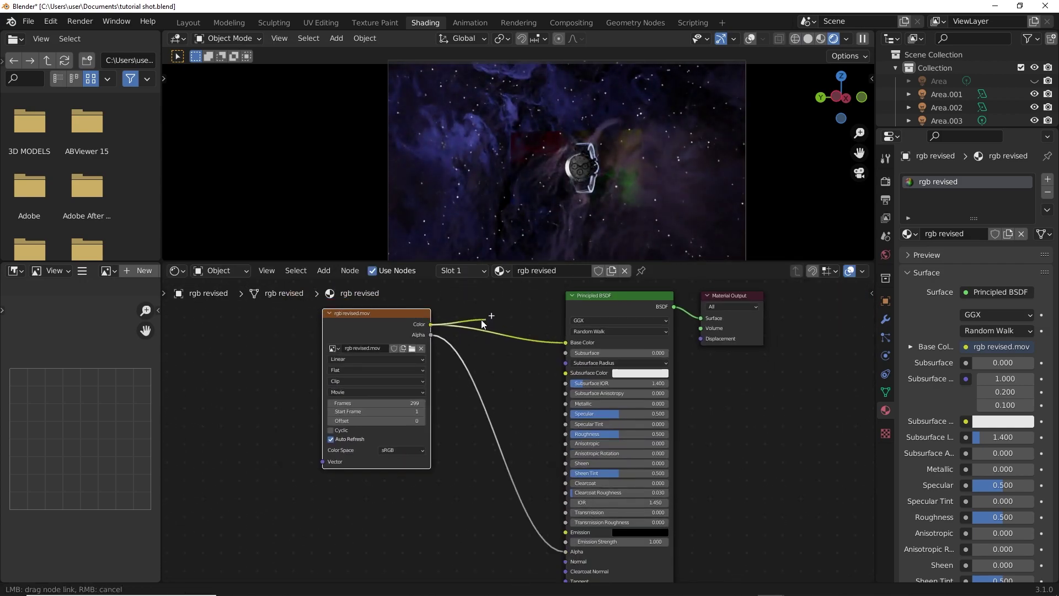
pyautogui.moveTo(541, 436); pyautogui.dragTo(566, 531)
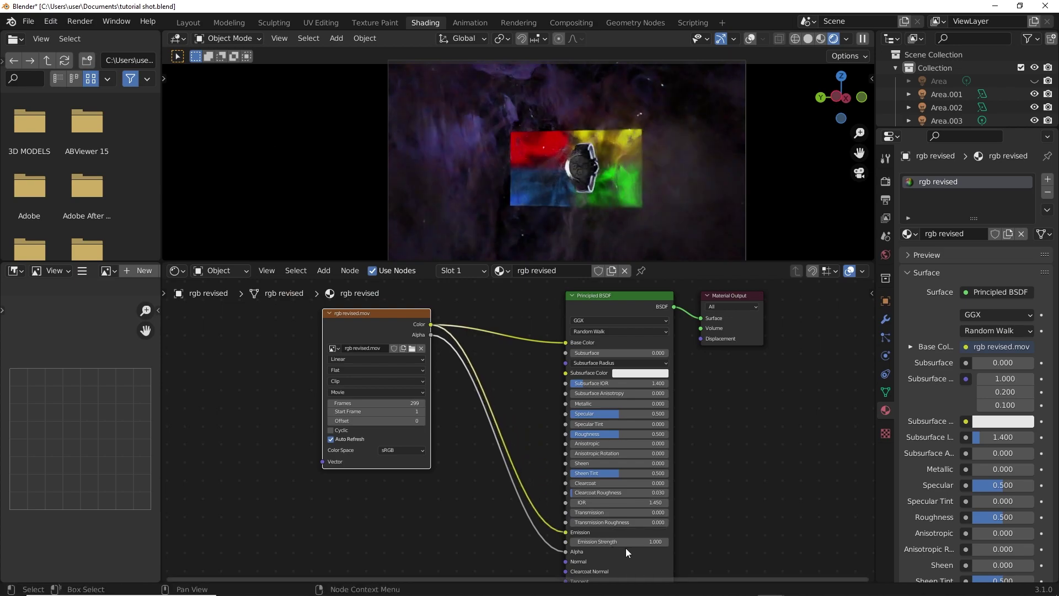
# Set the Principled BSDF's Emission Strength to 10 on the video plane's material.
pyautogui.scroll(4, 660, 184)
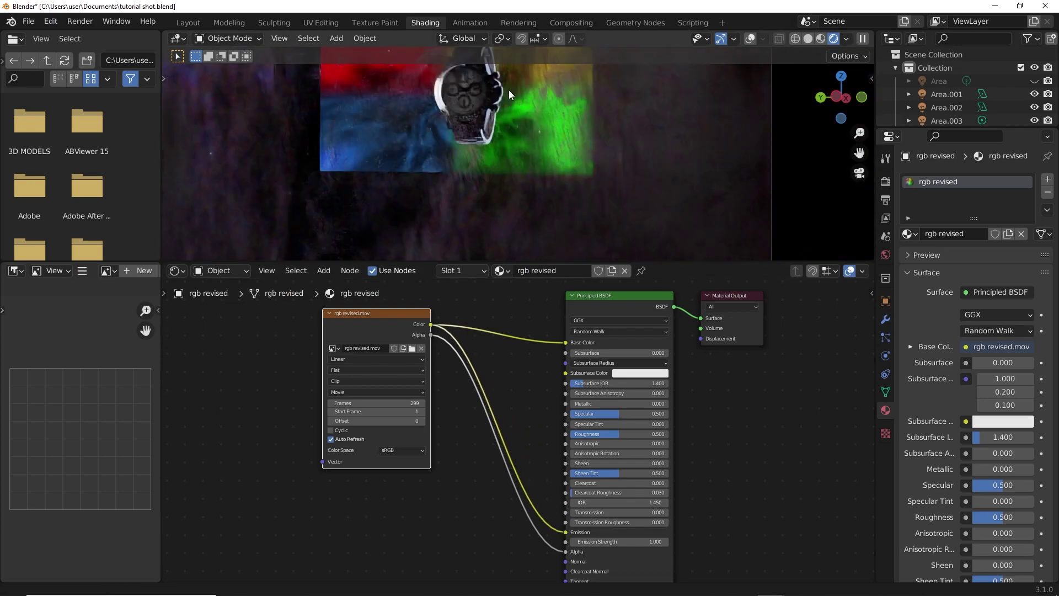
pyautogui.scroll(-3, 596, 168)
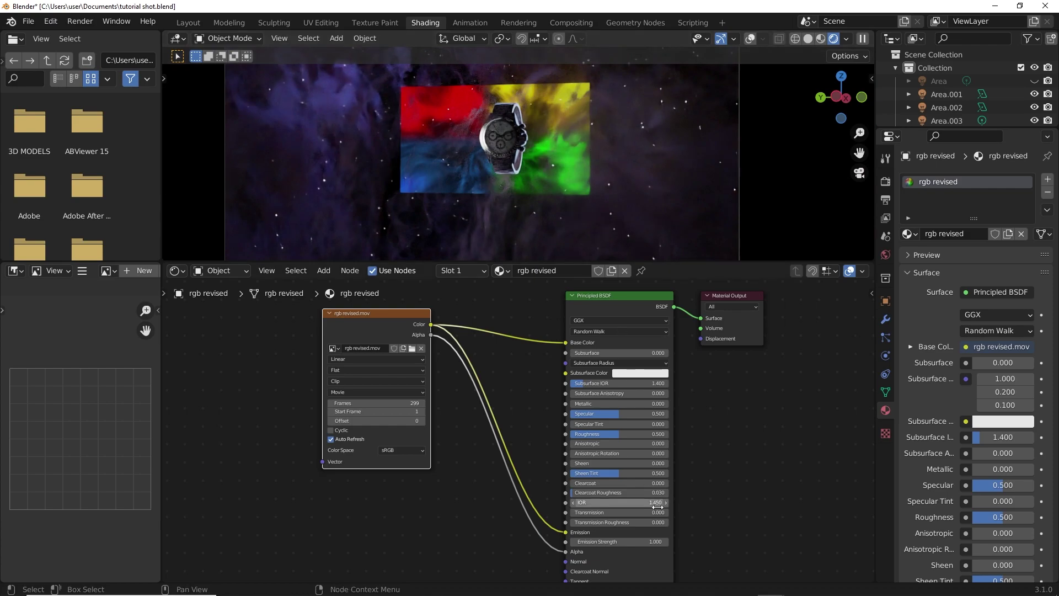
pyautogui.click(634, 541)
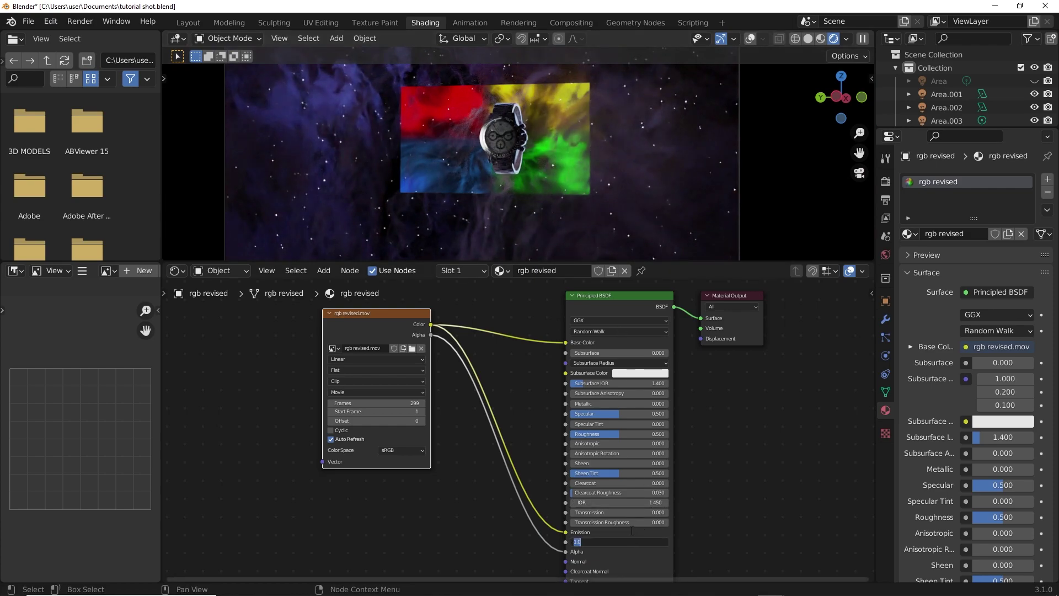
pyautogui.write('10')
pyautogui.press('Return')
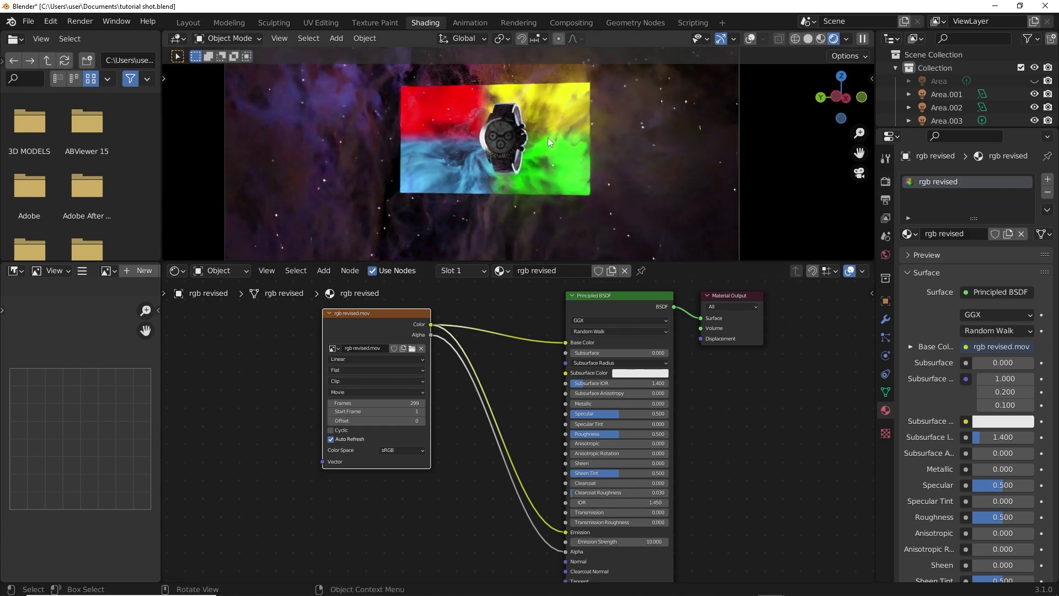
# Select the video plane behind the watch and scale it up until it fills the camera frame.
pyautogui.click(603, 144)
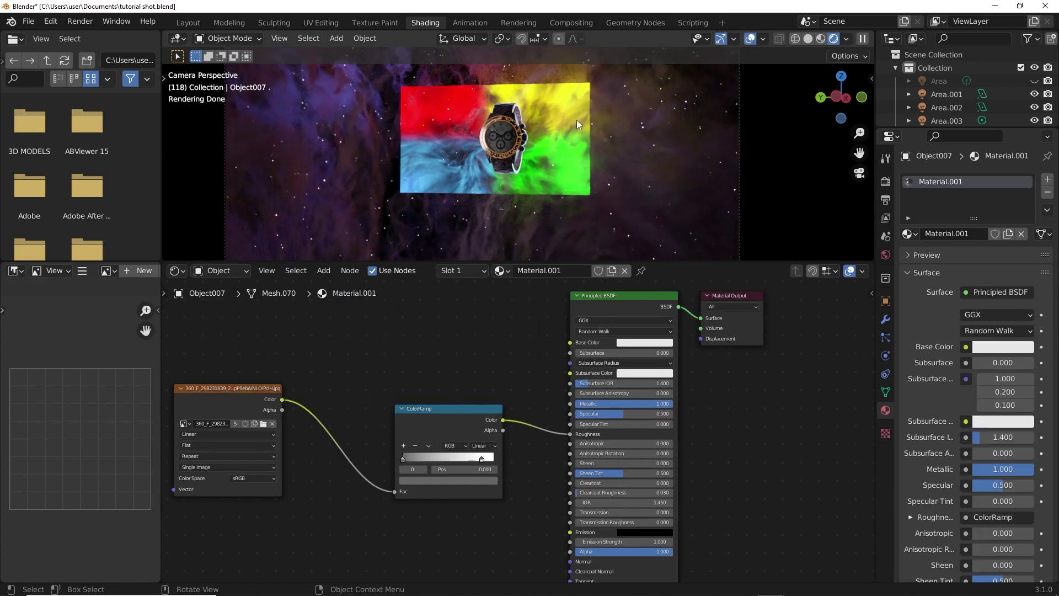
pyautogui.click(604, 145)
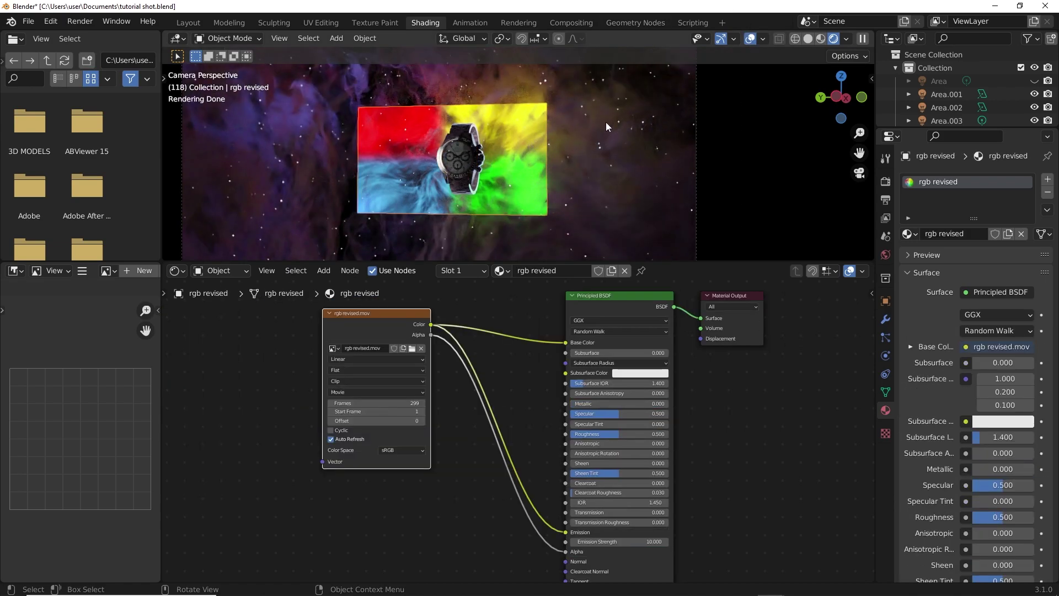
pyautogui.scroll(-2, 625, 127)
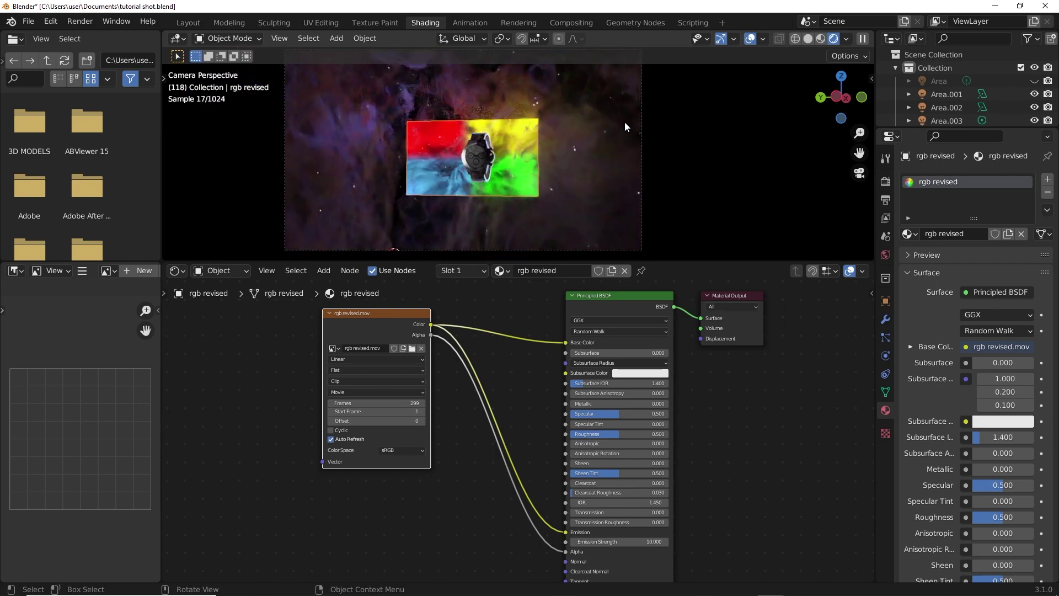
pyautogui.scroll(-1, 624, 122)
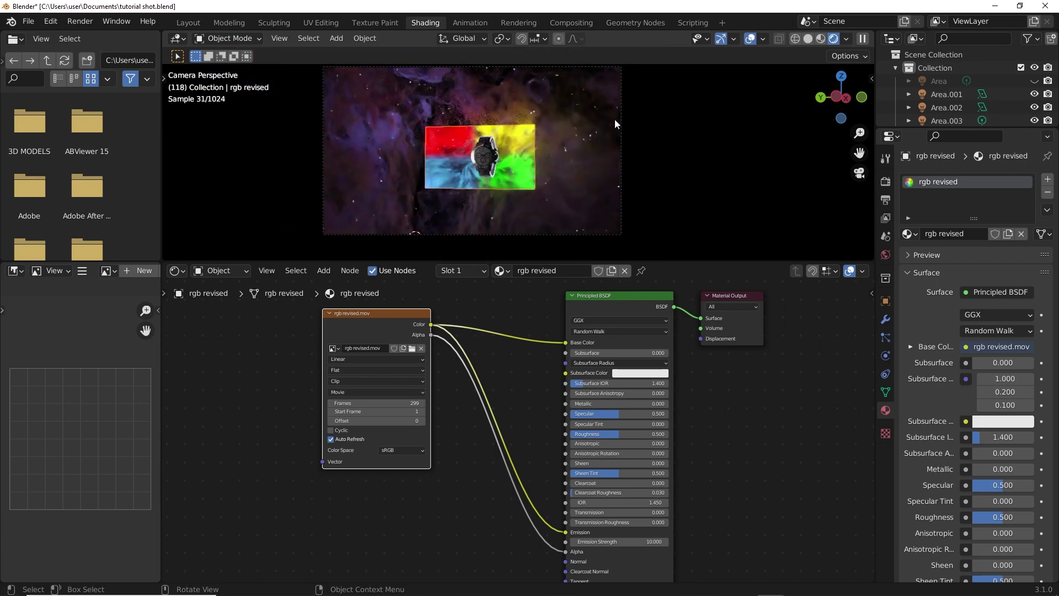
pyautogui.press('s')
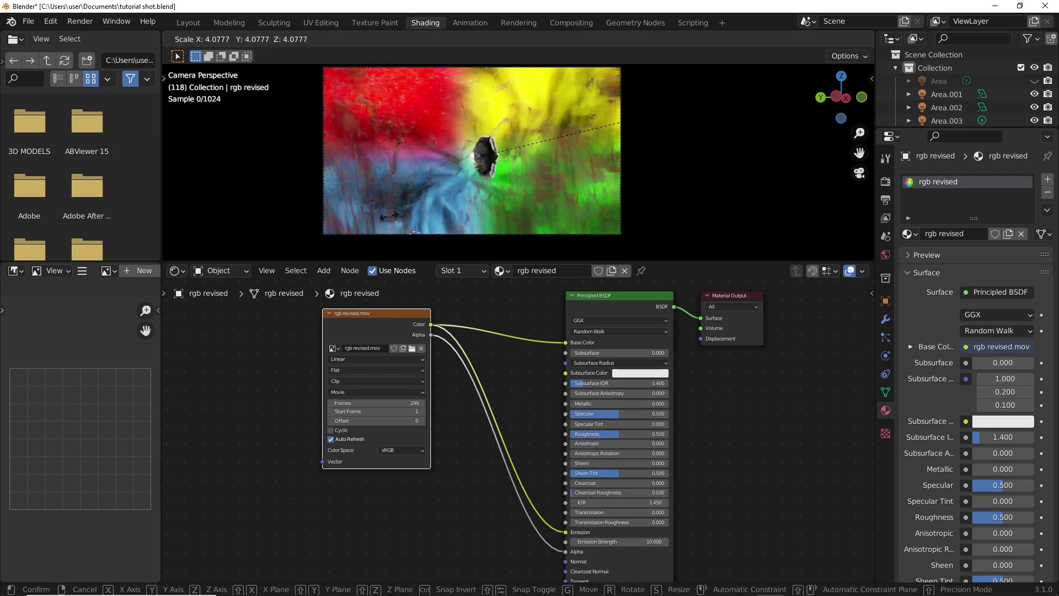
pyautogui.click(619, 160)
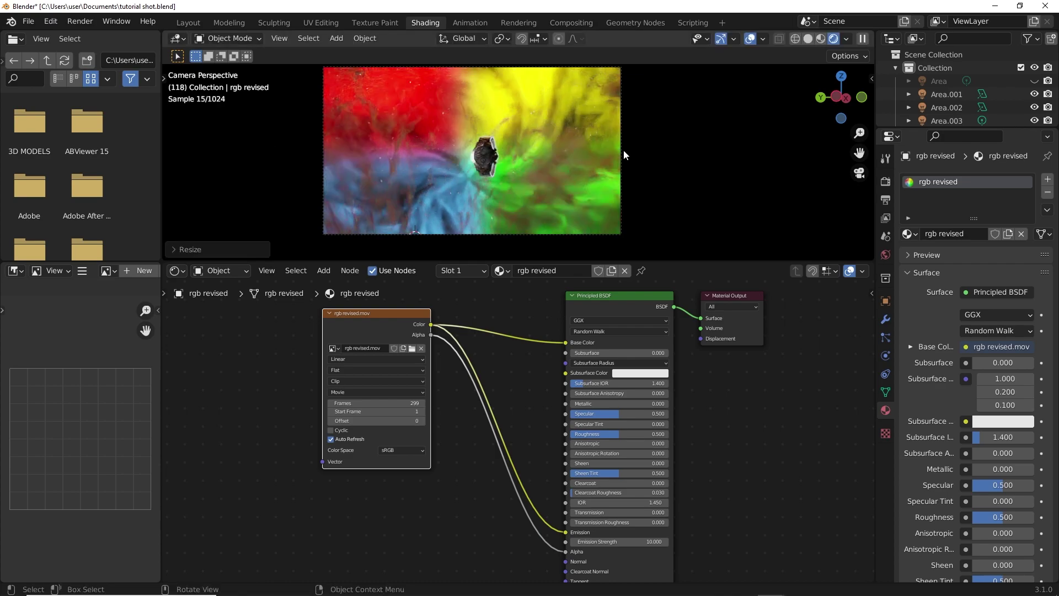
# Shift the enlarged video plane slightly to adjust where its colour centre sits behind the watch.
pyautogui.scroll(1, 619, 161)
pyautogui.press('g')
pyautogui.click(403, 165)
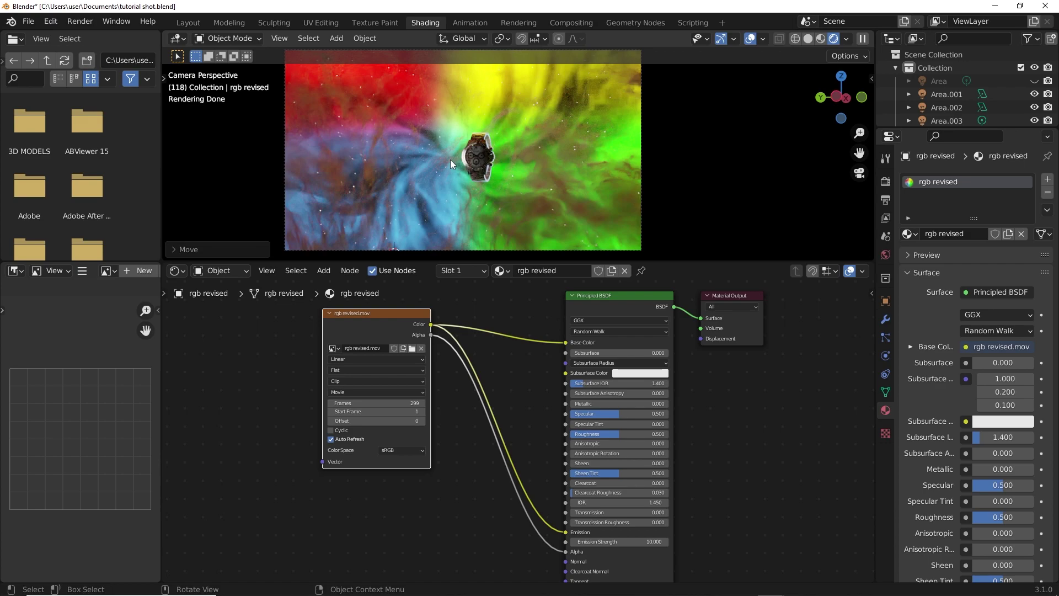
# Add a ColorRamp node to the video plane's material.
pyautogui.scroll(-1, 483, 165)
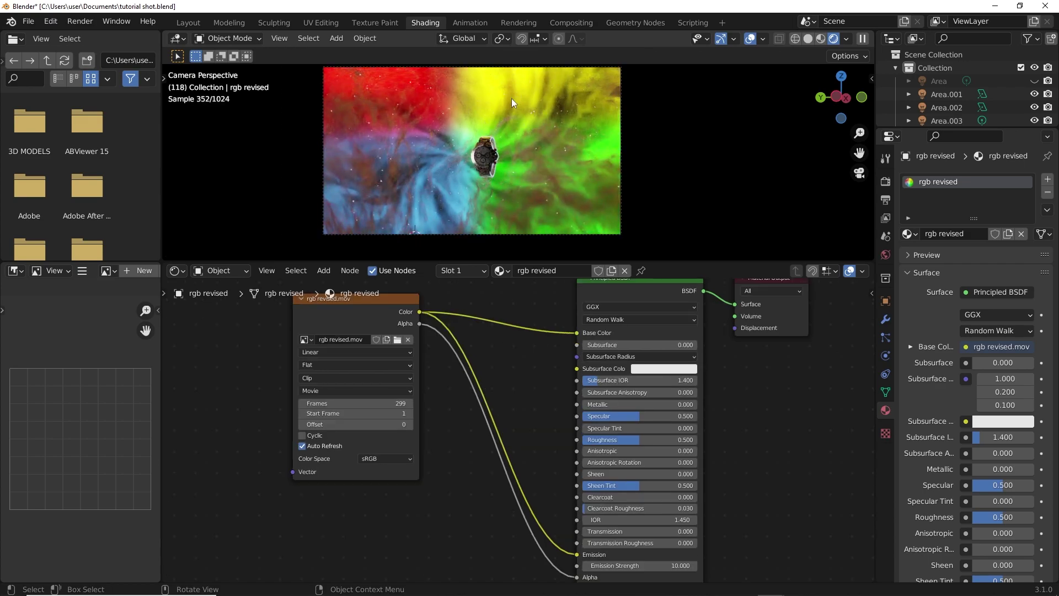
pyautogui.scroll(2, 512, 143)
pyautogui.scroll(-1, 475, 135)
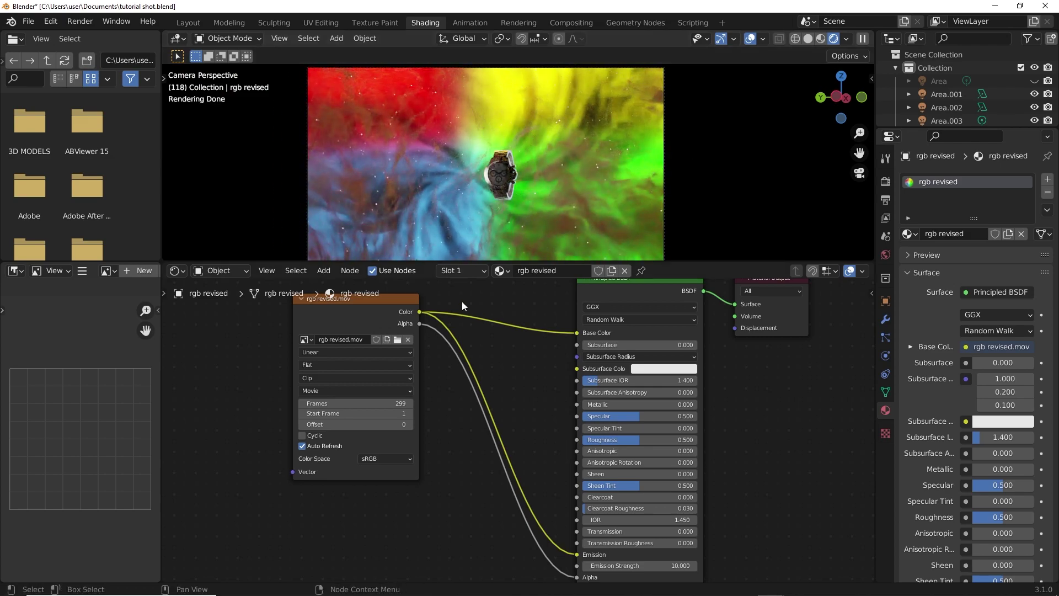
pyautogui.scroll(3, 512, 413)
pyautogui.hotkey('shift', 'a')
pyautogui.click(521, 354)
pyautogui.write('c')
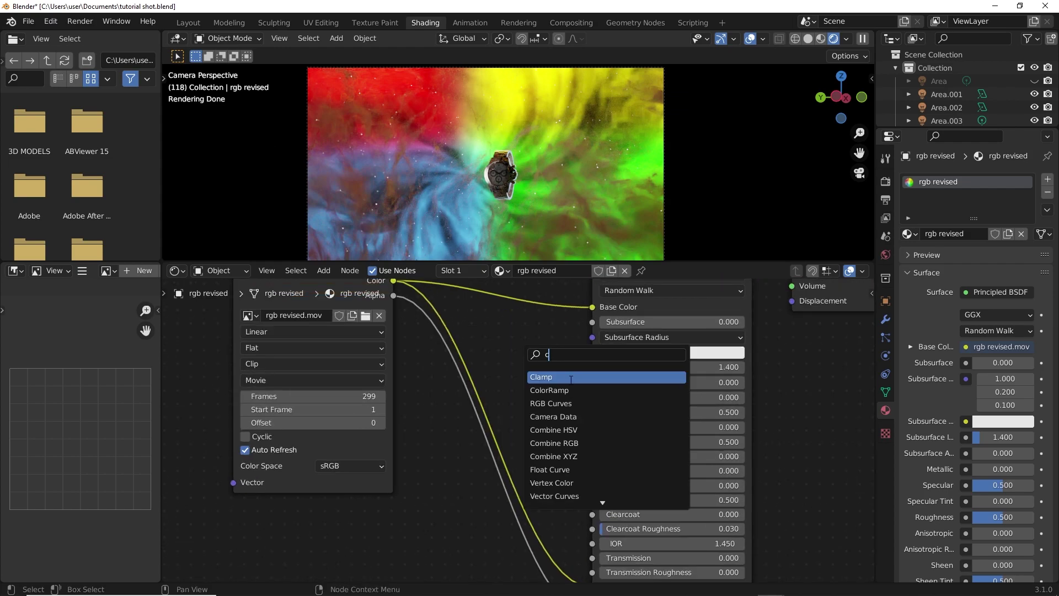
pyautogui.click(563, 387)
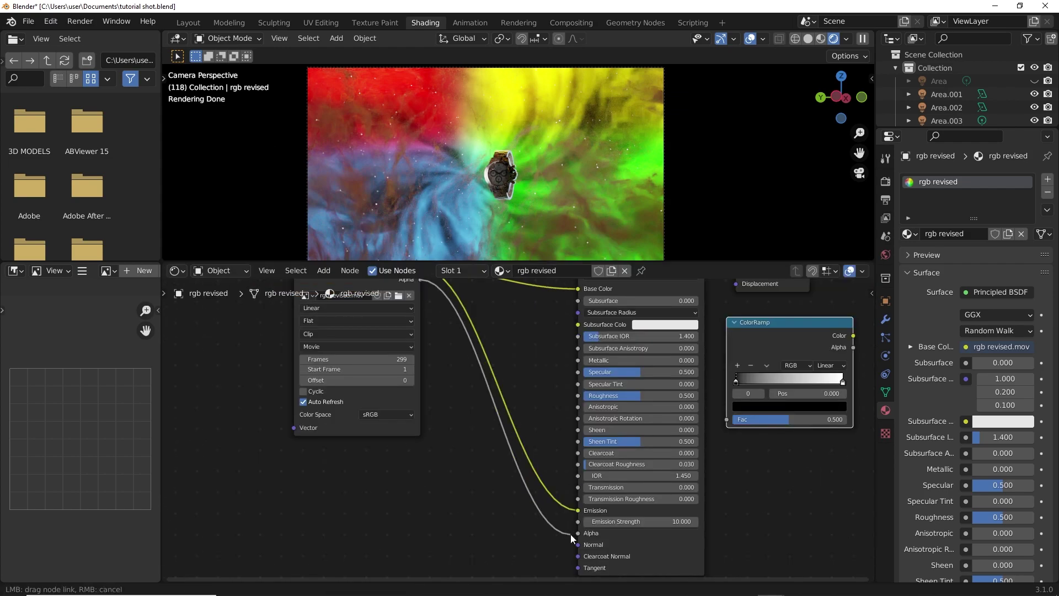
# Feed the Principled BSDF's Alpha from the rgb revised.mov texture's Color instead of its Alpha, and insert the ColorRamp on that link.
pyautogui.moveTo(570, 534); pyautogui.dragTo(482, 440)
pyautogui.moveTo(481, 437); pyautogui.dragTo(448, 469, button='middle')
pyautogui.scroll(-3, 448, 465)
pyautogui.moveTo(435, 385); pyautogui.dragTo(424, 374, button='middle')
pyautogui.moveTo(405, 317); pyautogui.dragTo(416, 323)
pyautogui.moveTo(445, 492); pyautogui.dragTo(524, 527)
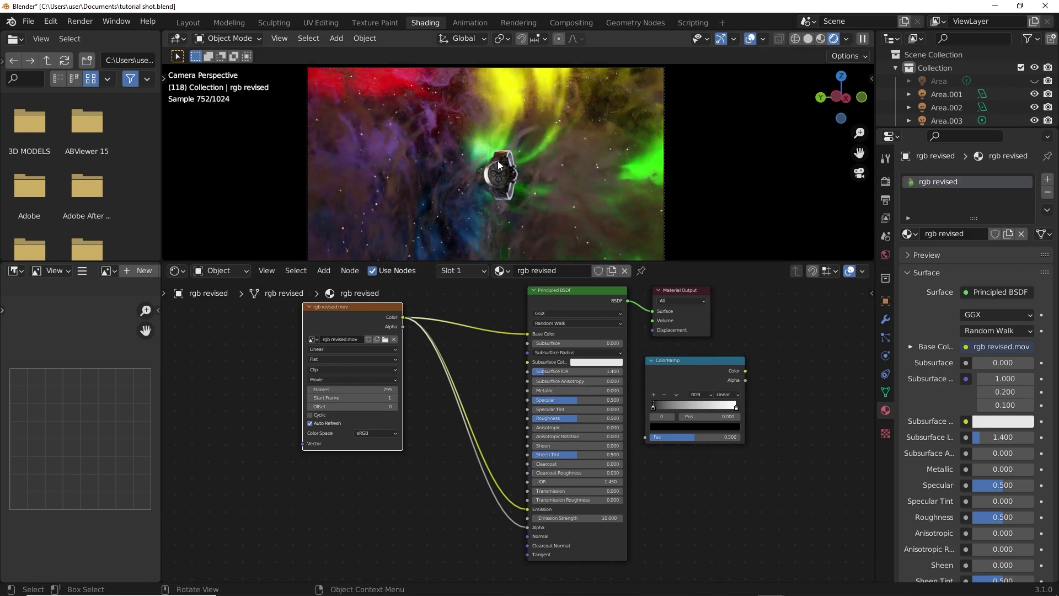
pyautogui.moveTo(684, 372); pyautogui.dragTo(482, 504)
pyautogui.scroll(4, 482, 455)
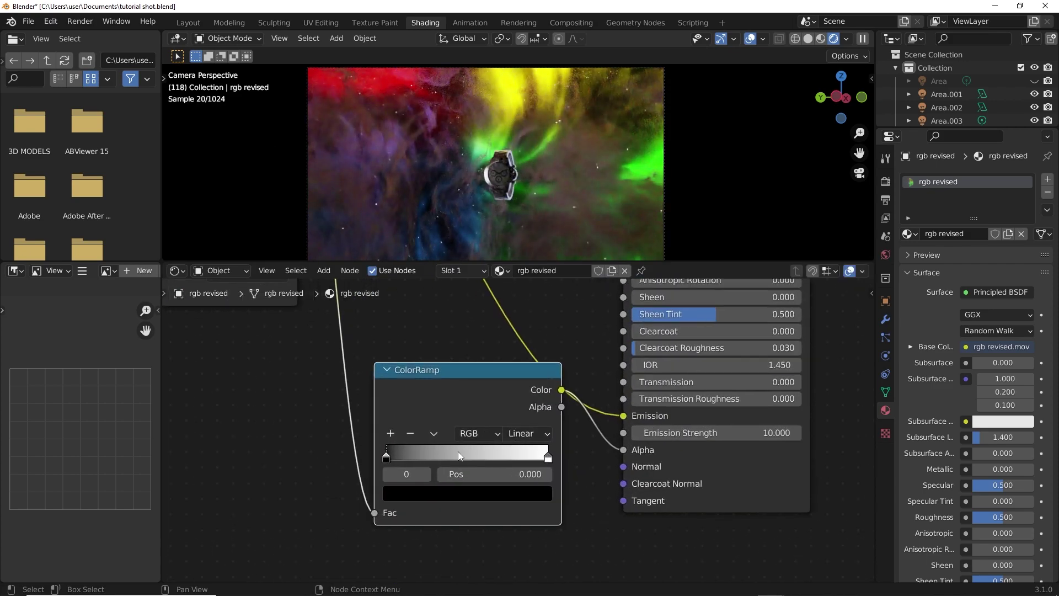
# Try the alpha ColorRamp's black stop at position 0.103 and return it to 0.
pyautogui.moveTo(390, 457)
pyautogui.mouseDown()
pyautogui.moveTo(421, 453)
pyautogui.moveTo(403, 454)
pyautogui.mouseUp()
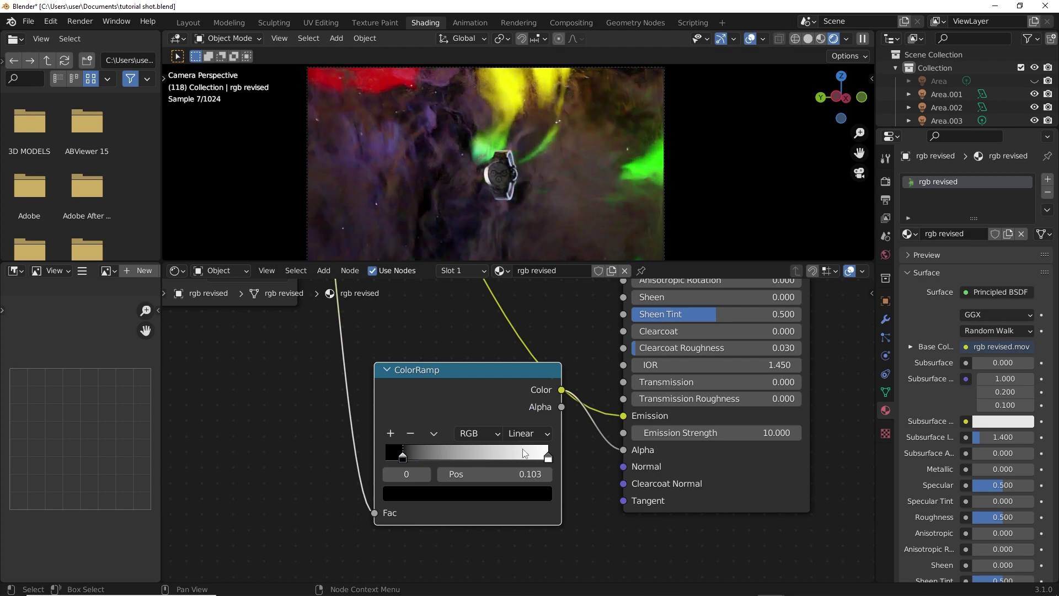
pyautogui.click(548, 457)
pyautogui.press('g')
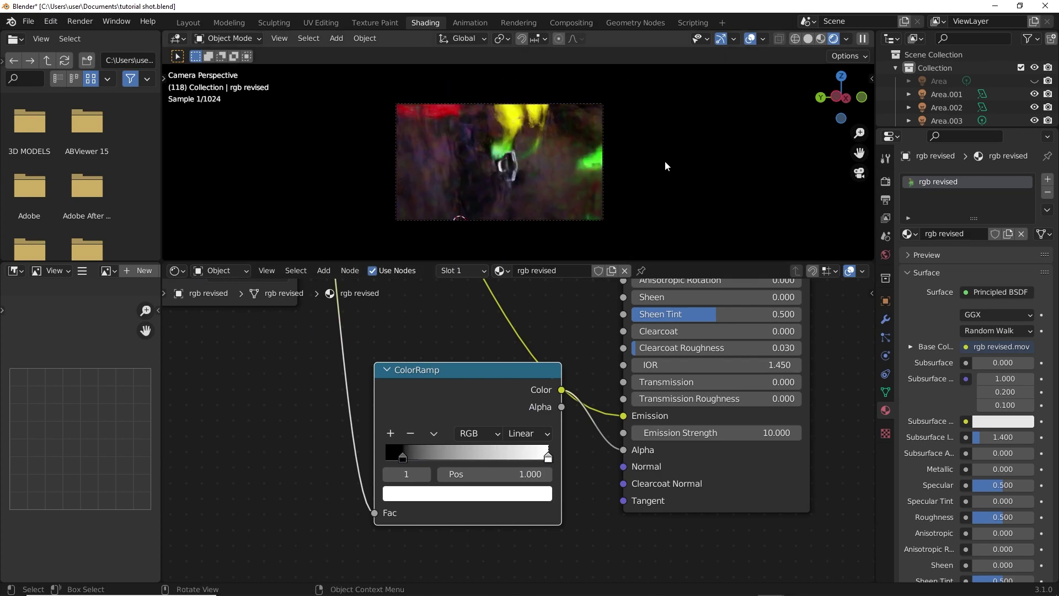
pyautogui.press('Escape')
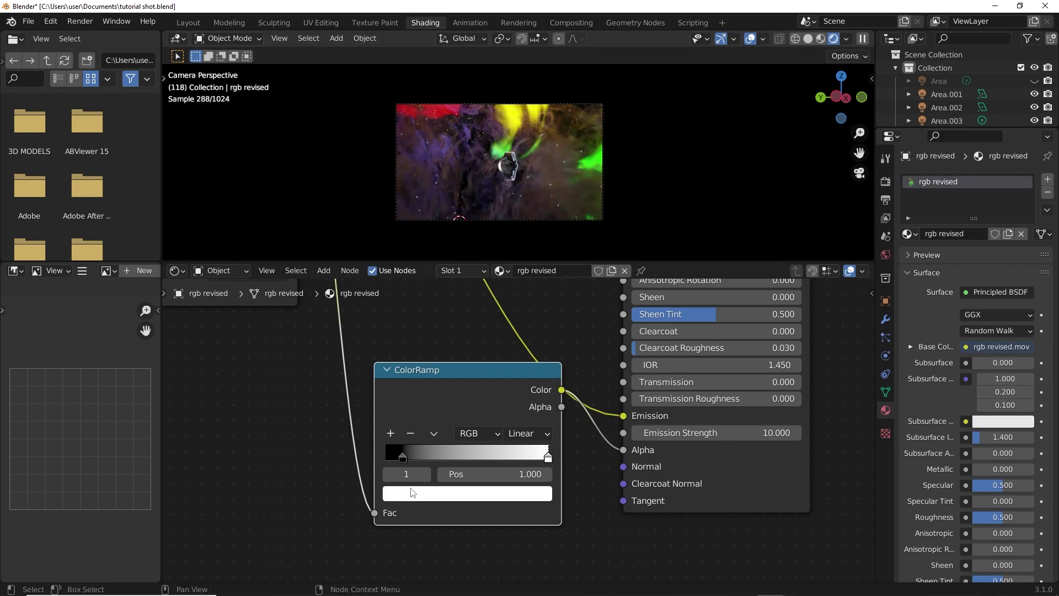
pyautogui.moveTo(403, 458); pyautogui.dragTo(372, 457)
# Add a second ColorRamp node on the link between the rgb revised.mov texture's Color output and the Principled BSDF's Emission.
pyautogui.scroll(-4, 498, 352)
pyautogui.moveTo(464, 351); pyautogui.dragTo(495, 459, button='middle')
pyautogui.scroll(4, 501, 419)
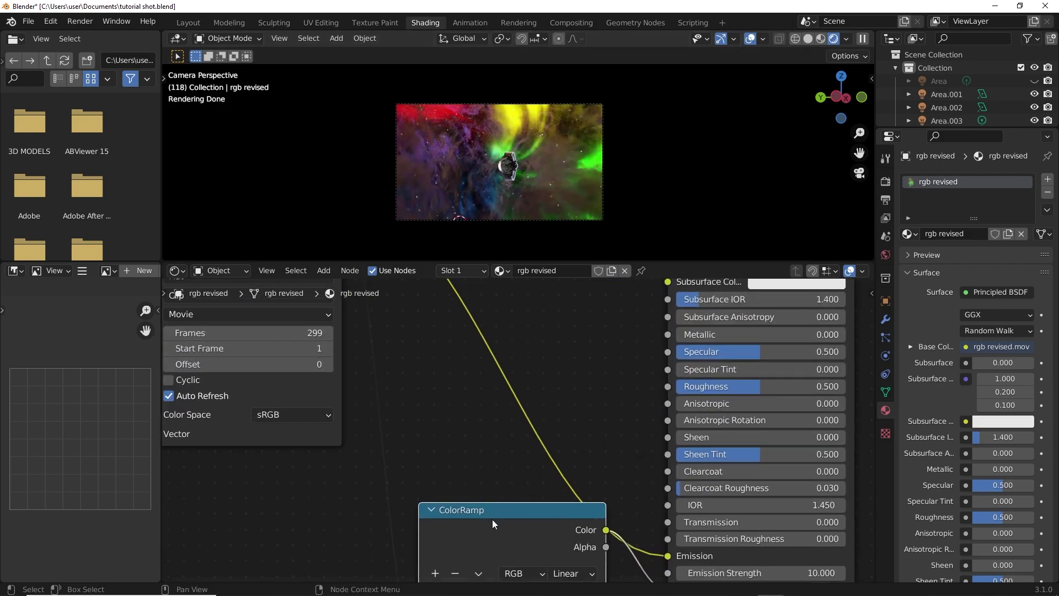
pyautogui.scroll(-3, 524, 396)
pyautogui.moveTo(538, 369); pyautogui.dragTo(530, 416, button='middle')
pyautogui.scroll(1, 529, 414)
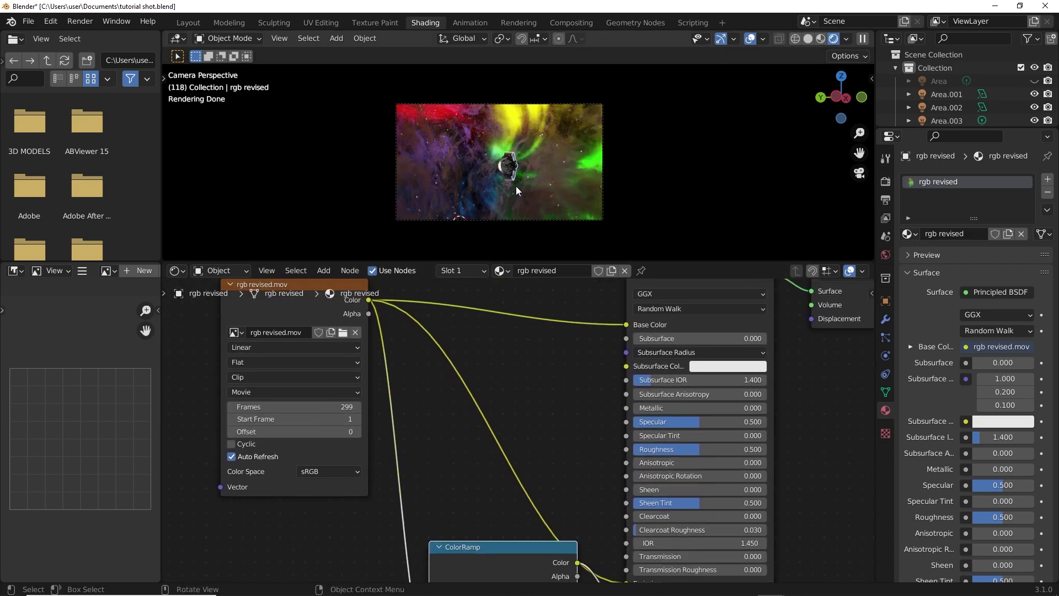
pyautogui.scroll(2, 550, 177)
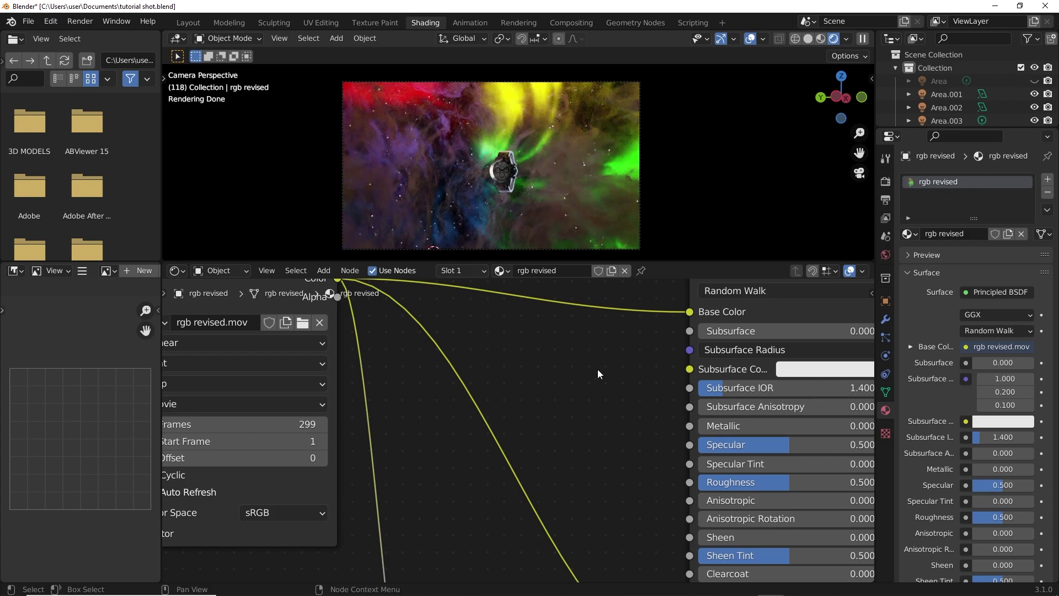
pyautogui.scroll(-2, 595, 367)
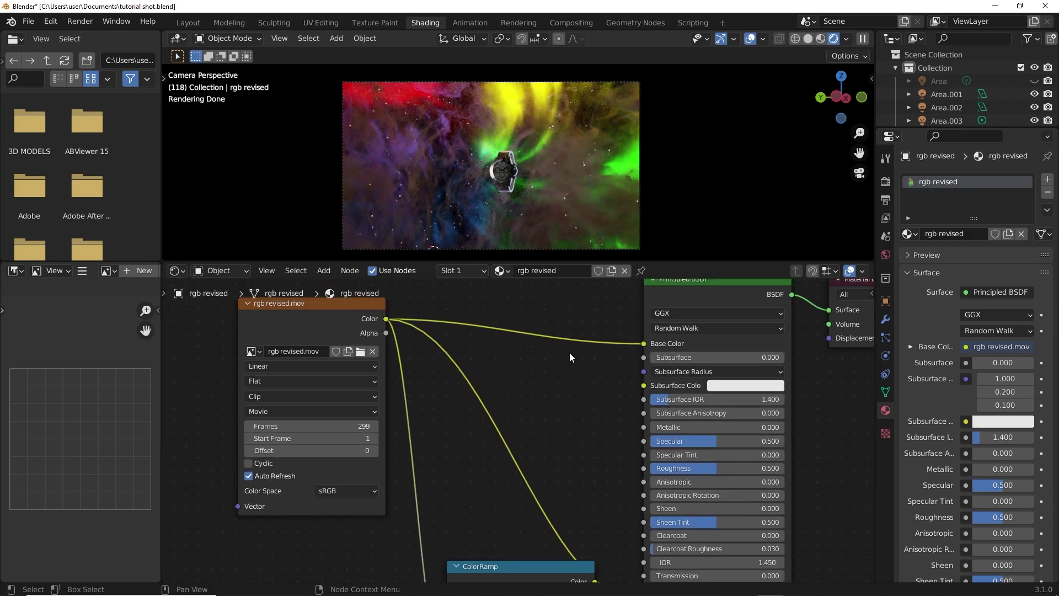
pyautogui.hotkey('shift', 'a')
pyautogui.write('c')
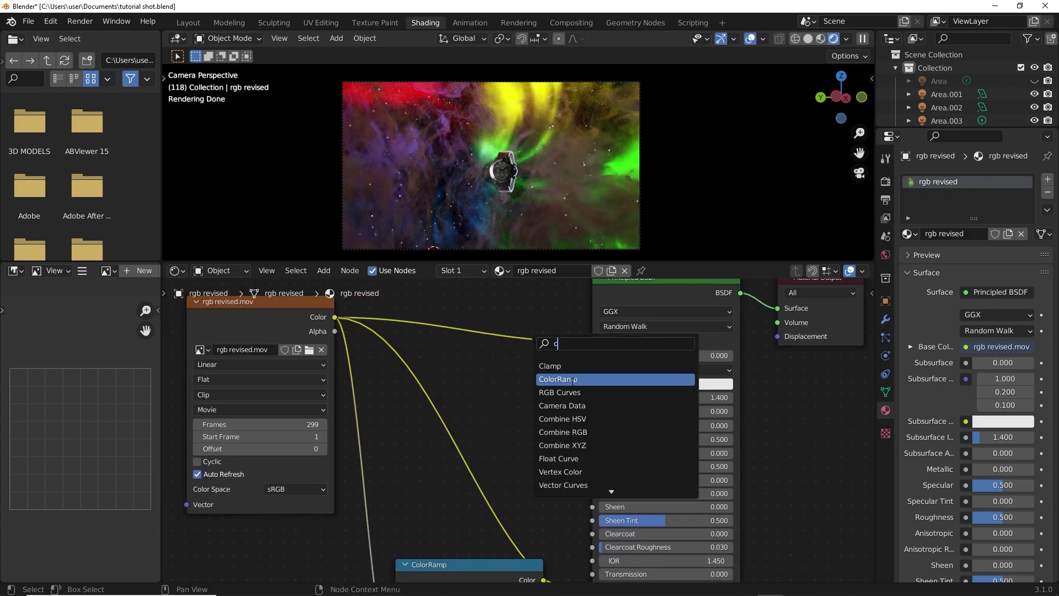
pyautogui.click(558, 379)
pyautogui.click(436, 425)
pyautogui.scroll(-1, 456, 424)
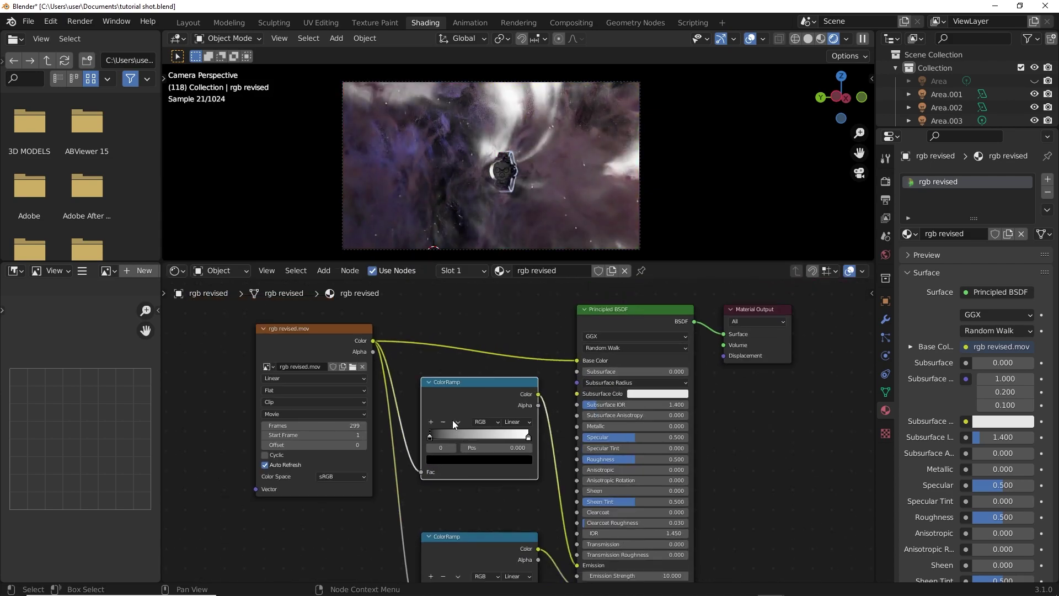
pyautogui.scroll(-1, 453, 425)
pyautogui.moveTo(453, 425); pyautogui.dragTo(454, 374, button='middle')
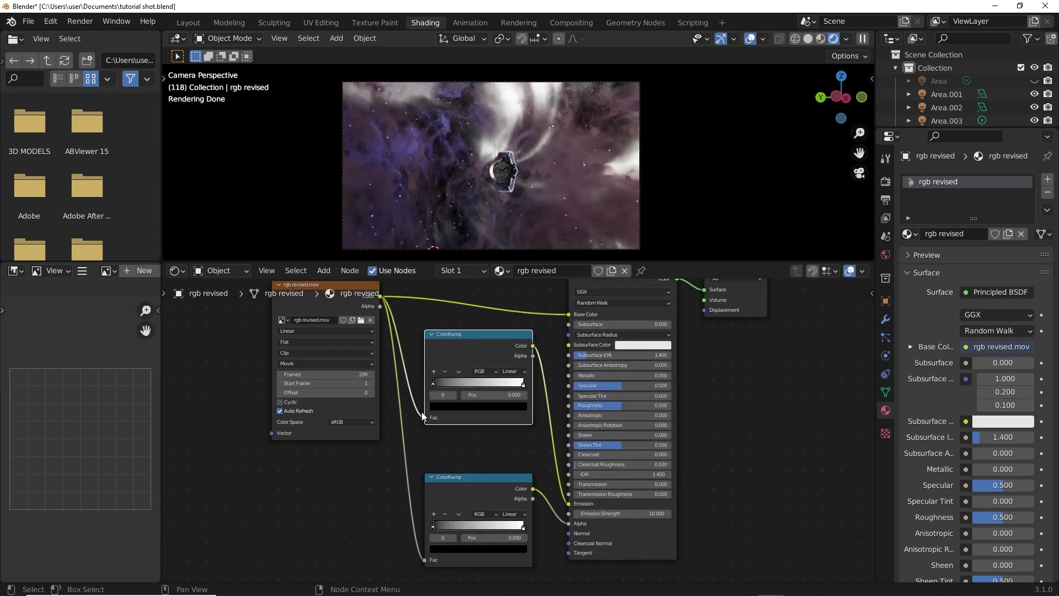
# Recolour the emission ColorRamp with a blue first stop and a pink end stop.
pyautogui.scroll(12, 526, 340)
pyautogui.click(583, 414)
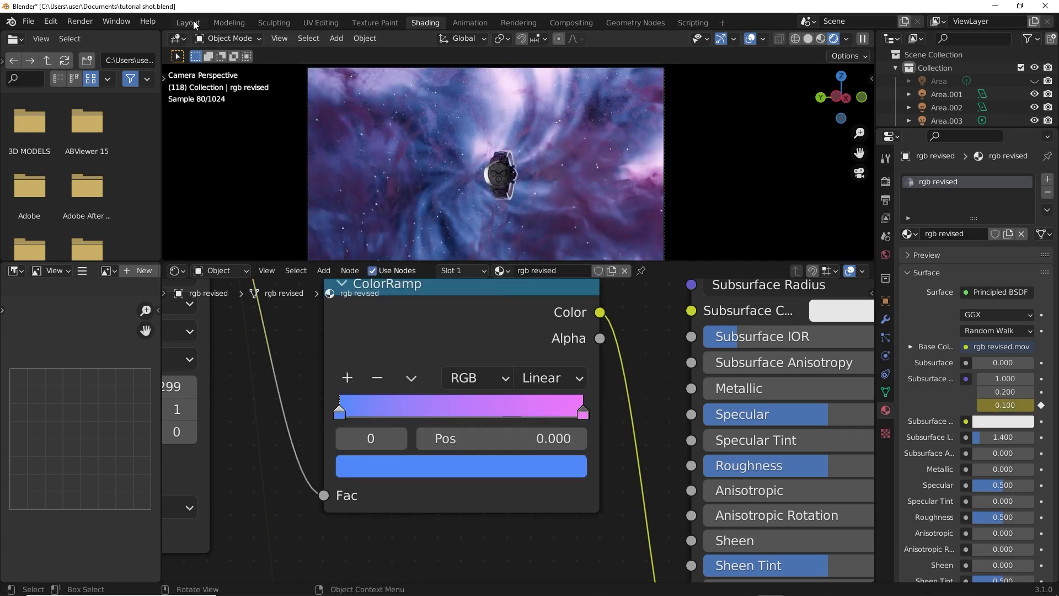
# Play the animation from frame 1 through the camera in the Layout workspace and stop it partway.
pyautogui.click(188, 23)
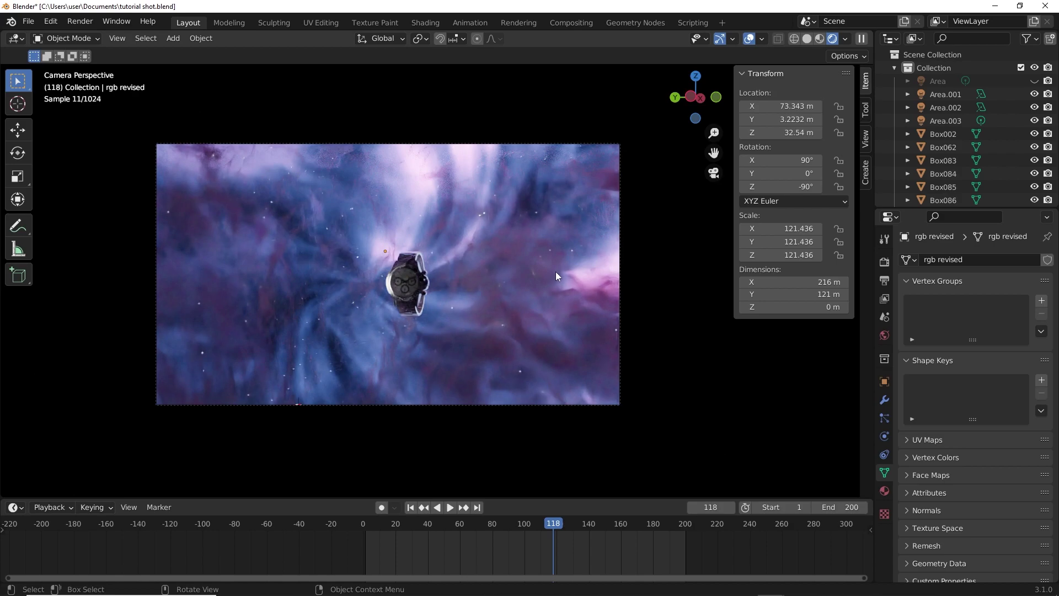
pyautogui.scroll(1, 346, 317)
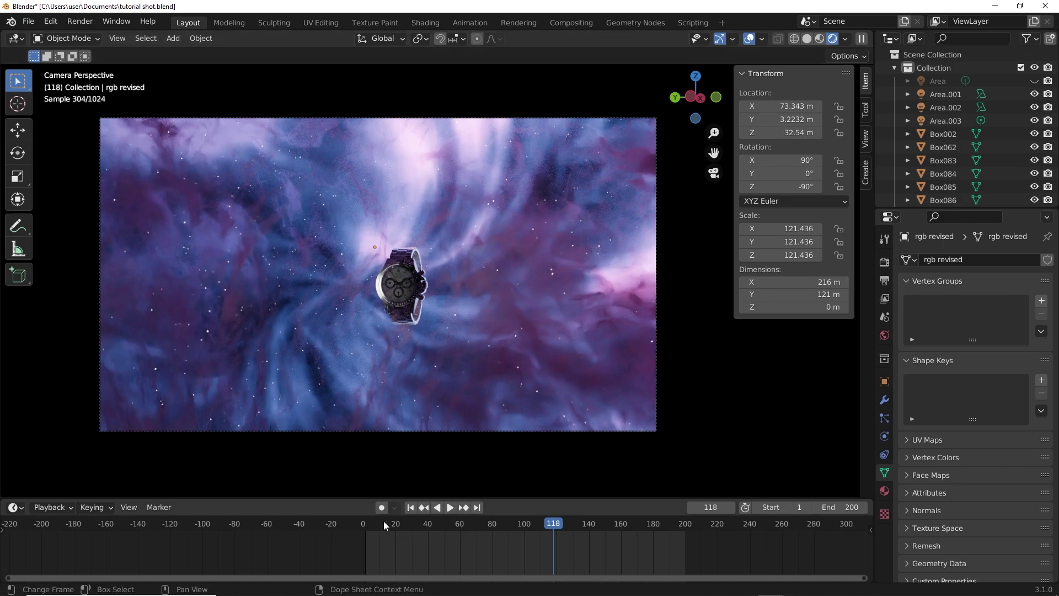
pyautogui.click(365, 522)
pyautogui.press('space')
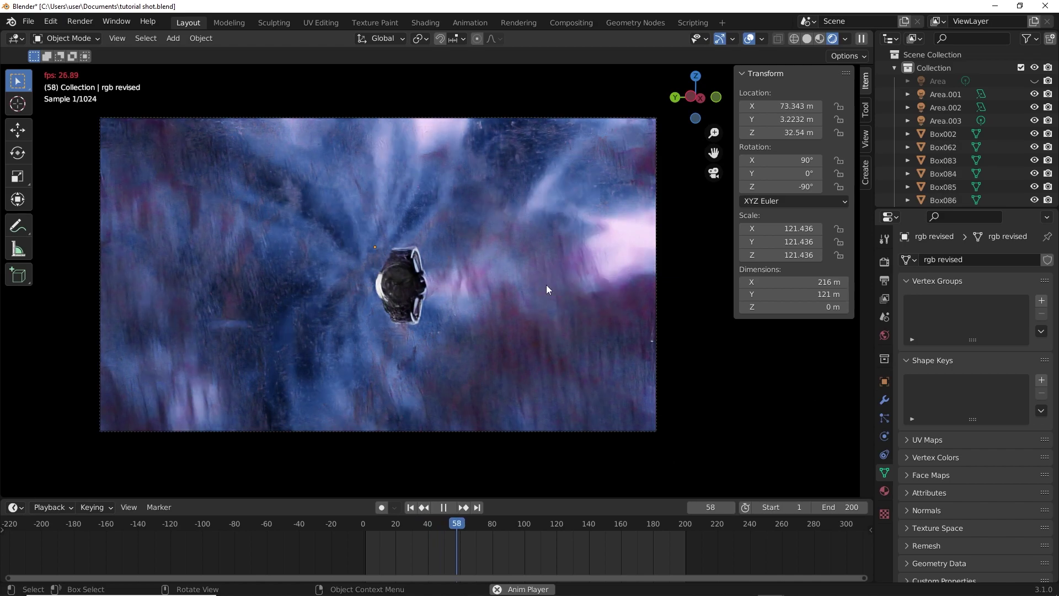
pyautogui.press('space')
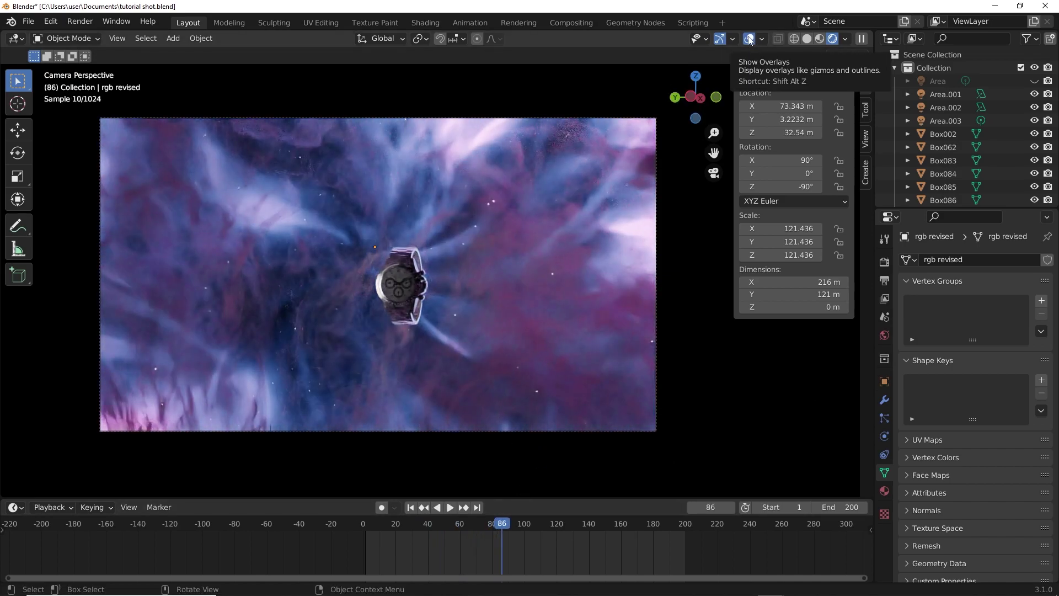
# Examine the glowing video plane from outside the camera and return to the camera view.
pyautogui.press('KP_0')
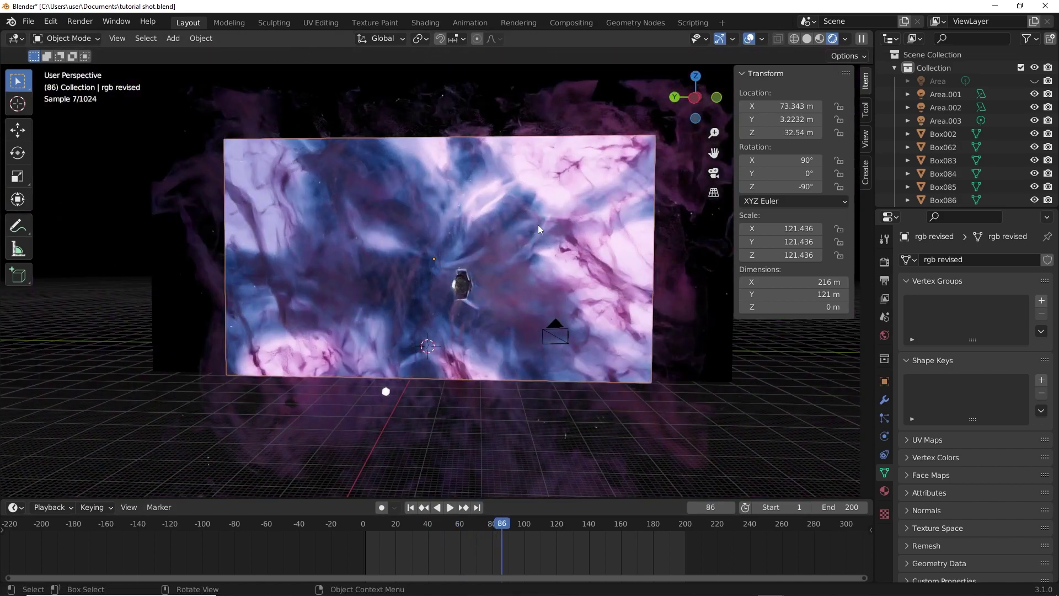
pyautogui.moveTo(589, 225); pyautogui.dragTo(634, 324, button='middle')
pyautogui.press('KP_0')
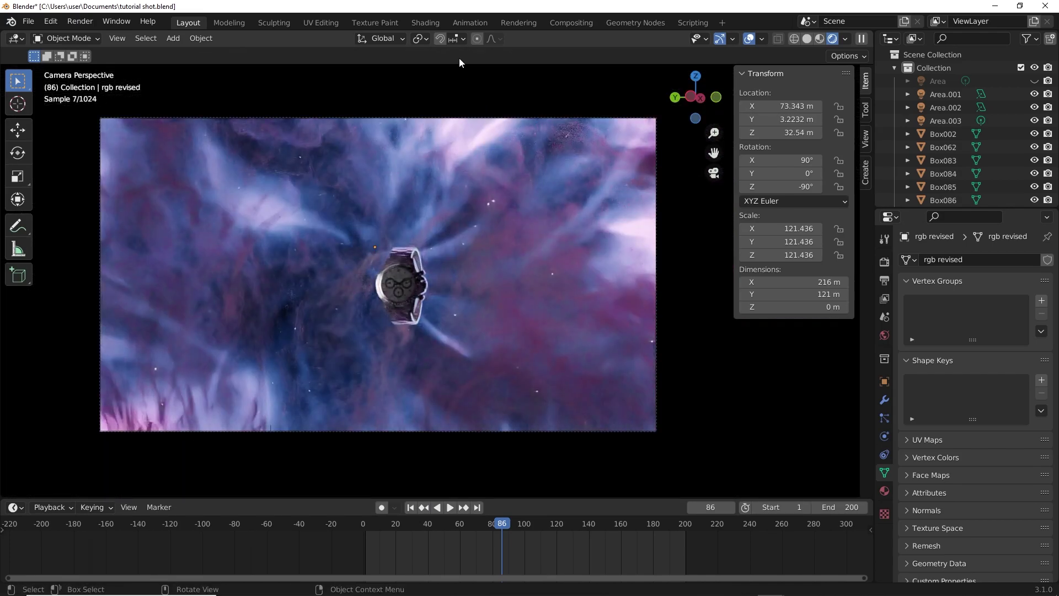
# Shift the alpha ColorRamp's black stop to position 0.011 in the video plane's material.
pyautogui.click(433, 22)
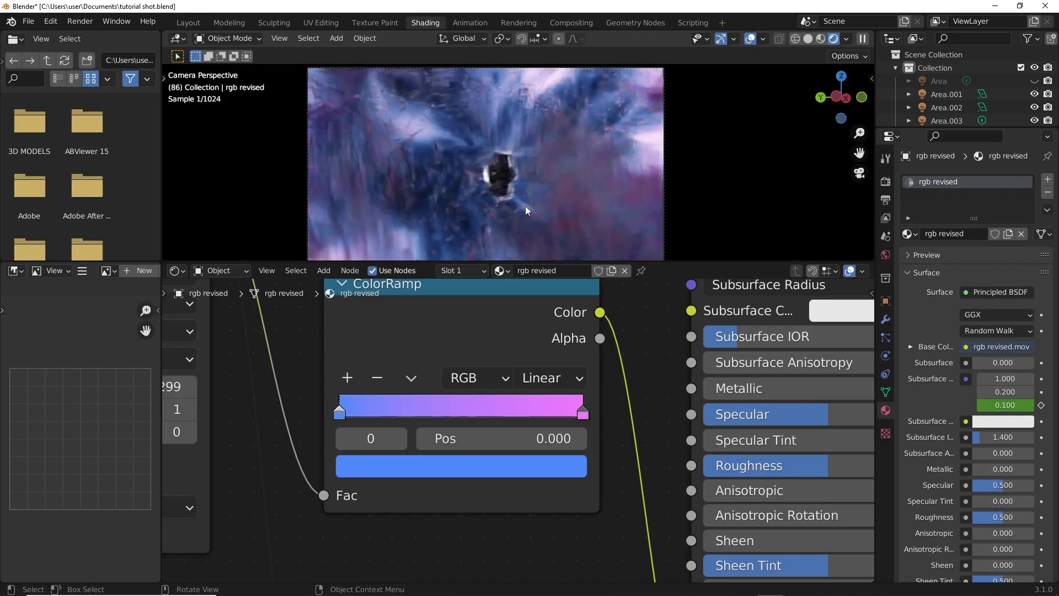
pyautogui.moveTo(416, 521); pyautogui.dragTo(476, 480, button='middle')
pyautogui.moveTo(391, 461)
pyautogui.mouseDown()
pyautogui.moveTo(403, 463)
pyautogui.moveTo(391, 463)
pyautogui.mouseUp()
# Set the Principled BSDF's Emission Strength to 5 on the video plane's material.
pyautogui.moveTo(557, 385); pyautogui.dragTo(378, 357, button='middle')
pyautogui.click(745, 489)
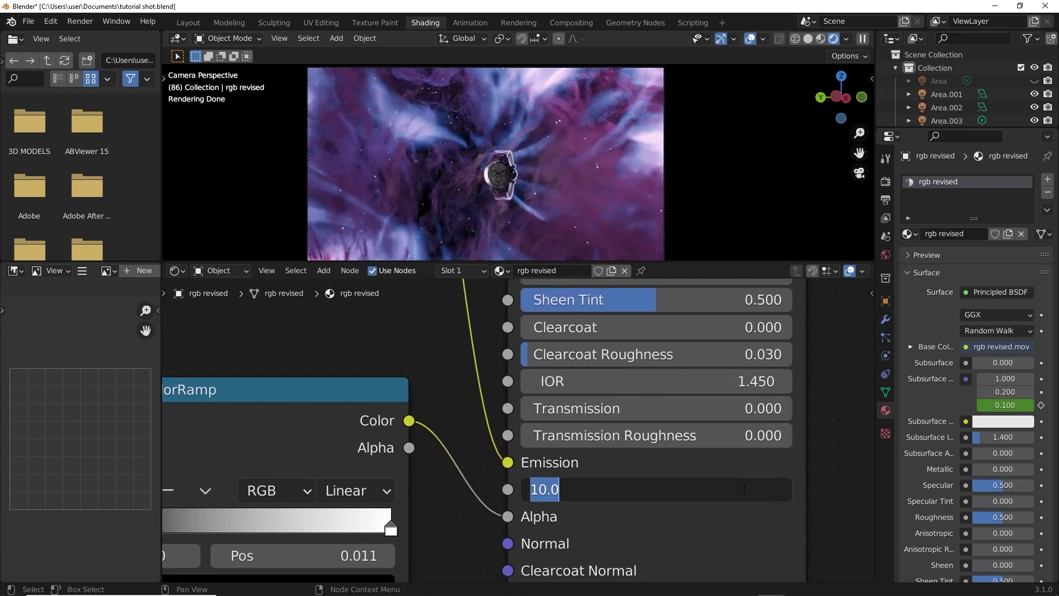
pyautogui.write('5')
pyautogui.press('Return')
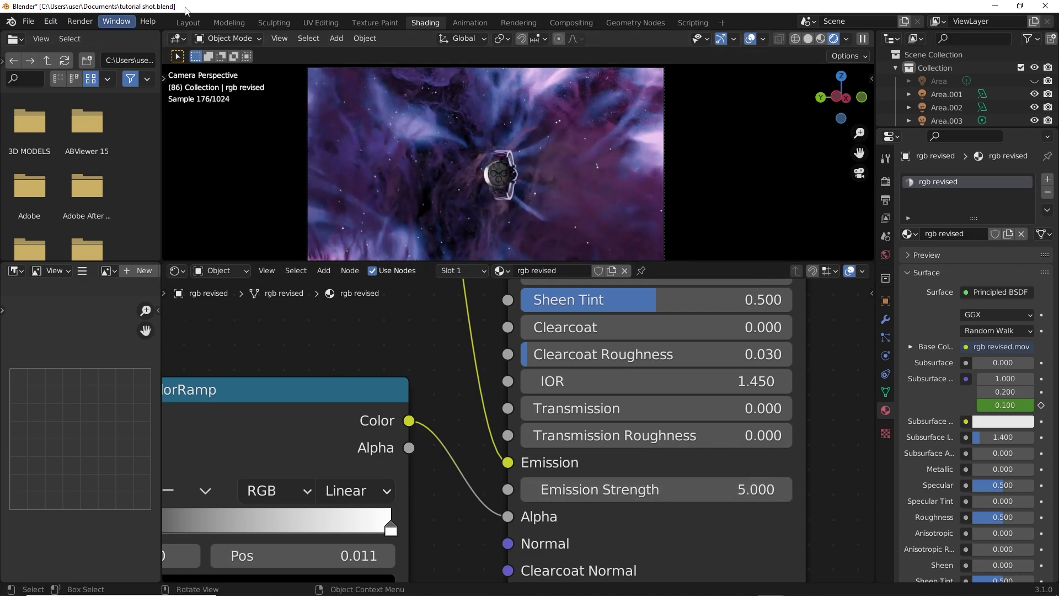
# Preview the animation from frame 1 in the Layout workspace and check the stopped frame with viewport overlays temporarily hidden.
pyautogui.click(188, 22)
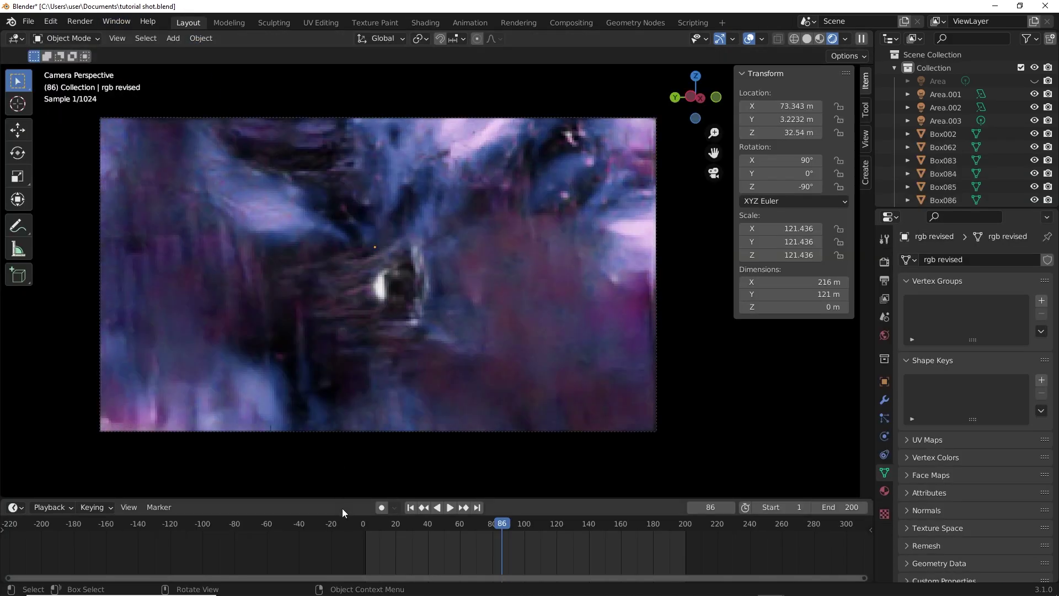
pyautogui.click(367, 527)
pyautogui.press('space')
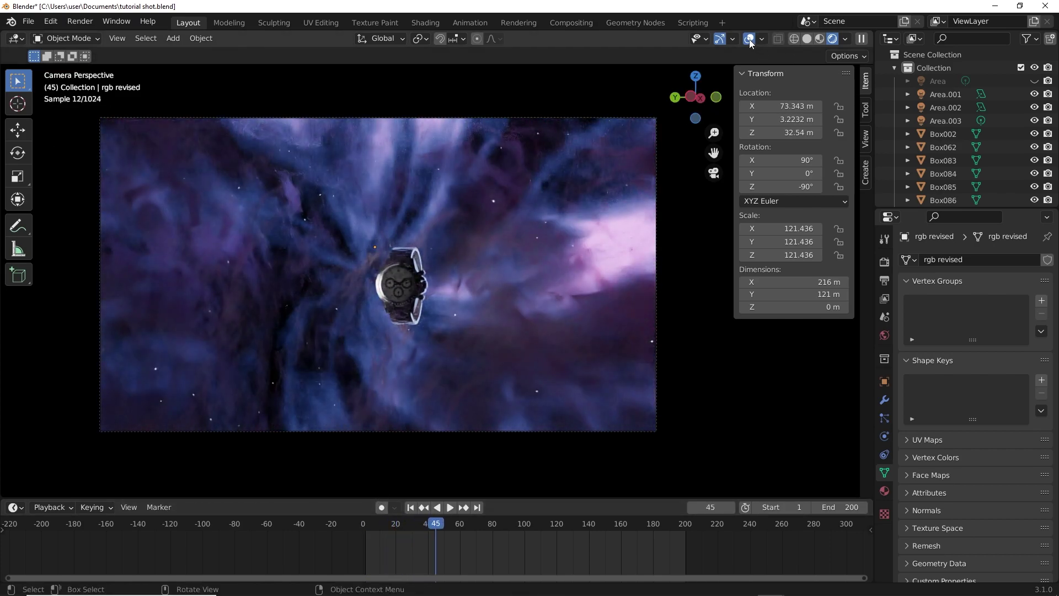
pyautogui.click(750, 43)
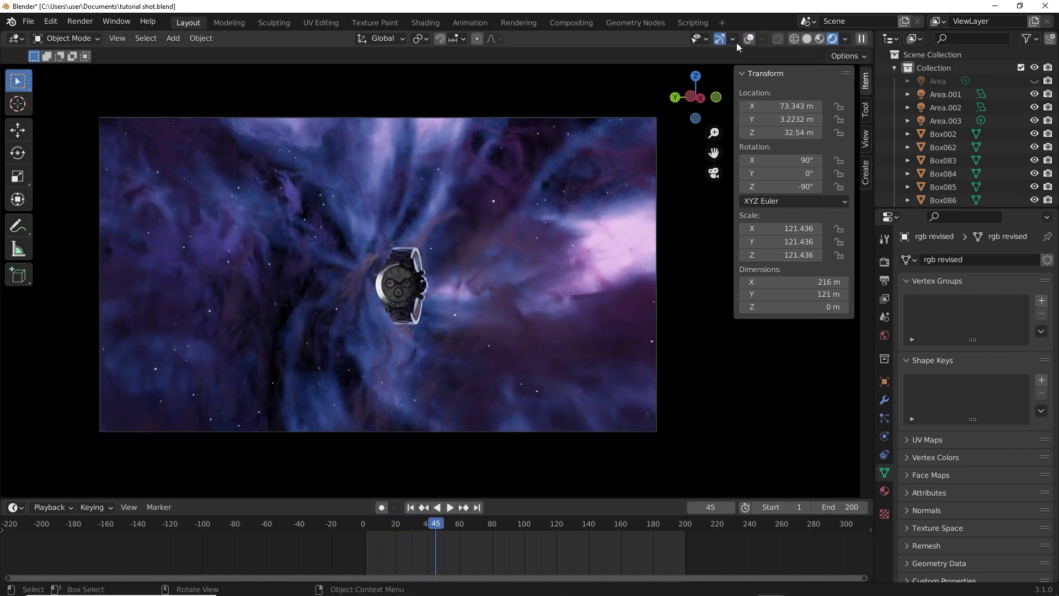
pyautogui.click(749, 39)
# Examine the video plane's placement against the nebula volume from outside the camera view.
pyautogui.moveTo(438, 260); pyautogui.dragTo(412, 425, button='middle')
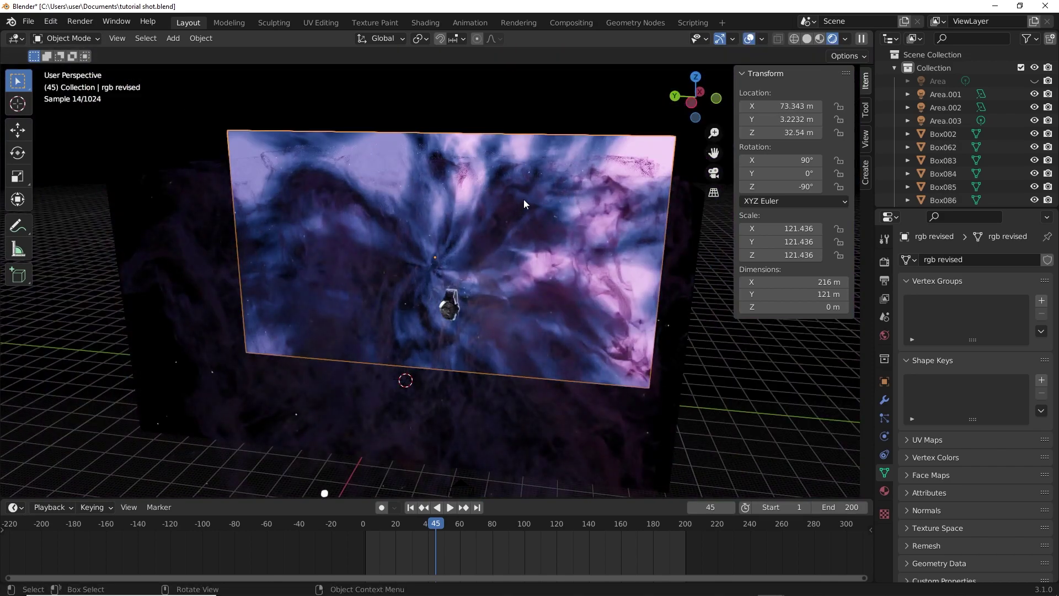
pyautogui.scroll(-4, 309, 237)
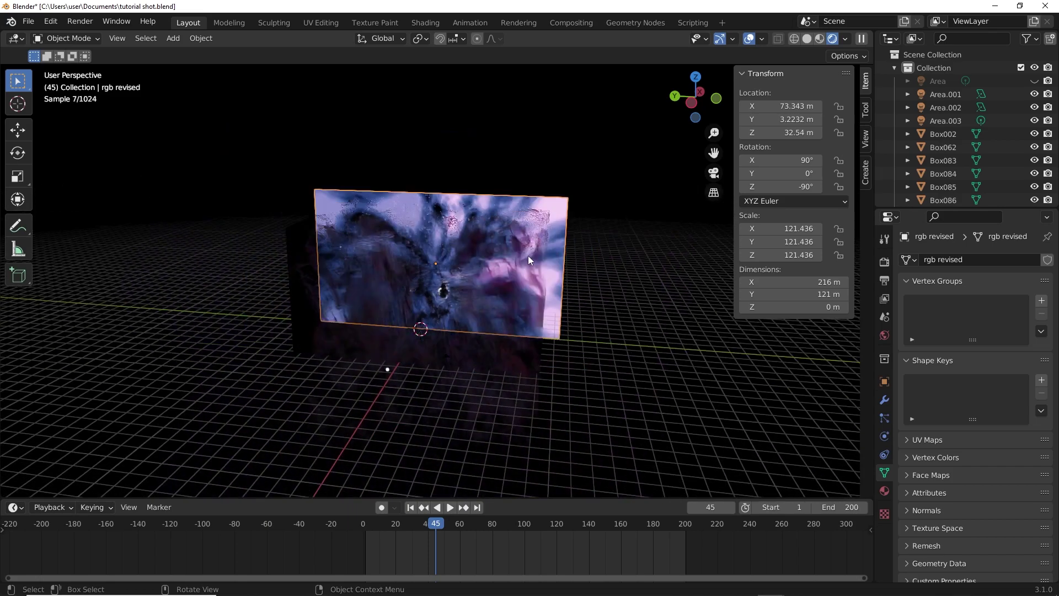
pyautogui.scroll(4, 497, 237)
pyautogui.press('g')
pyautogui.rightClick(398, 212)
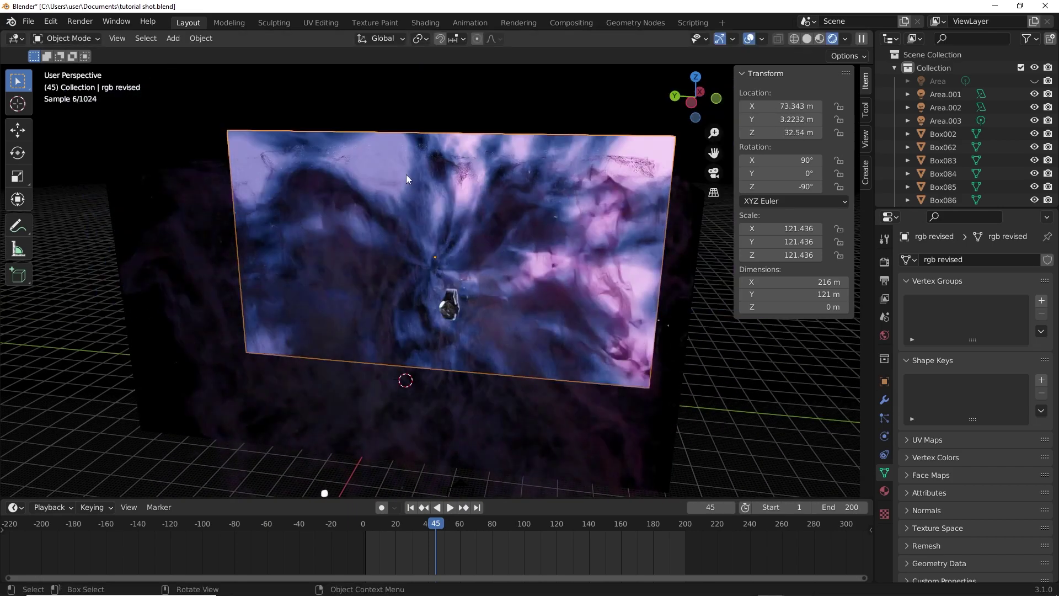
# Examine the layout of the video plane, nebula volume, watch and lights from above in wireframe shading.
pyautogui.moveTo(506, 230); pyautogui.dragTo(489, 255, button='middle')
pyautogui.scroll(-3, 472, 195)
pyautogui.press('z')
pyautogui.click(347, 199)
pyautogui.moveTo(388, 203); pyautogui.dragTo(407, 284, button='middle')
pyautogui.scroll(5, 407, 284)
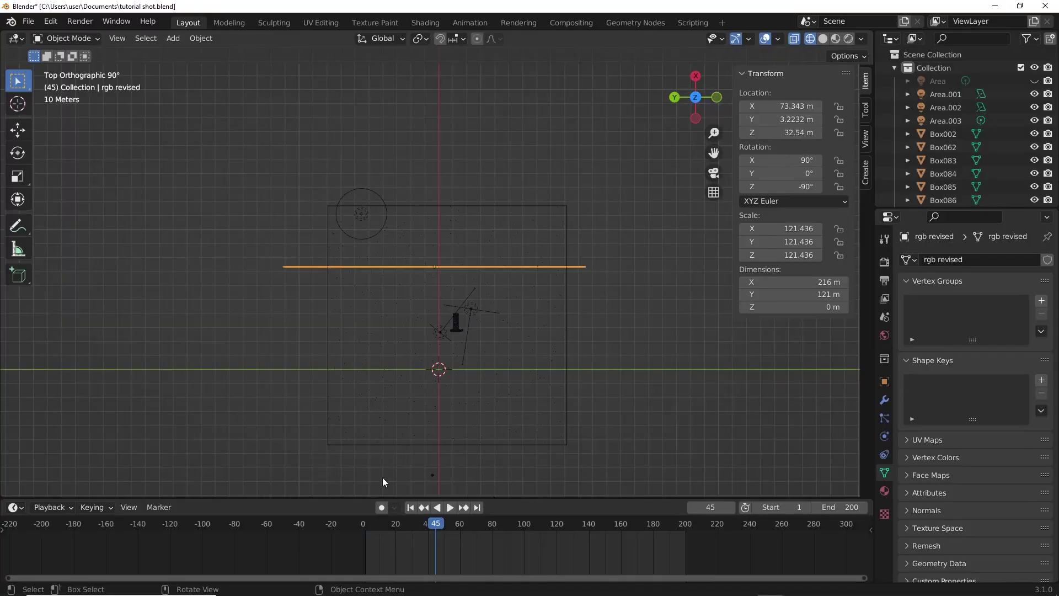
# Return to frame 1 in the camera view and play the animation in the Shading workspace beside the material nodes.
pyautogui.click(365, 525)
pyautogui.press('KP_0')
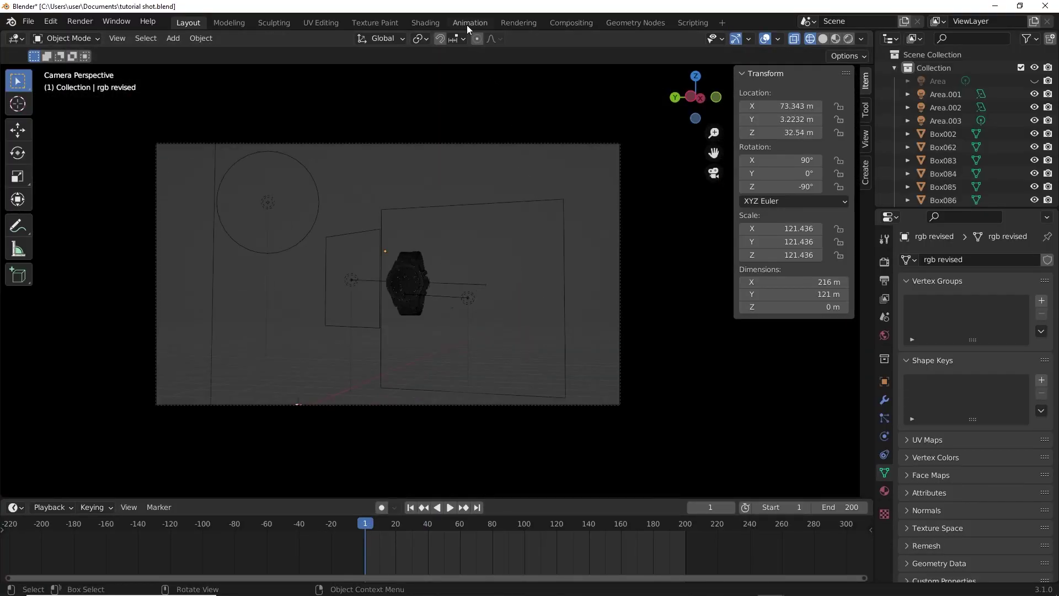
pyautogui.click(429, 21)
pyautogui.moveTo(575, 374); pyautogui.dragTo(787, 323, button='middle')
pyautogui.scroll(-7, 613, 381)
pyautogui.scroll(1, 663, 400)
pyautogui.moveTo(632, 354); pyautogui.dragTo(559, 450, button='middle')
pyautogui.press('space')
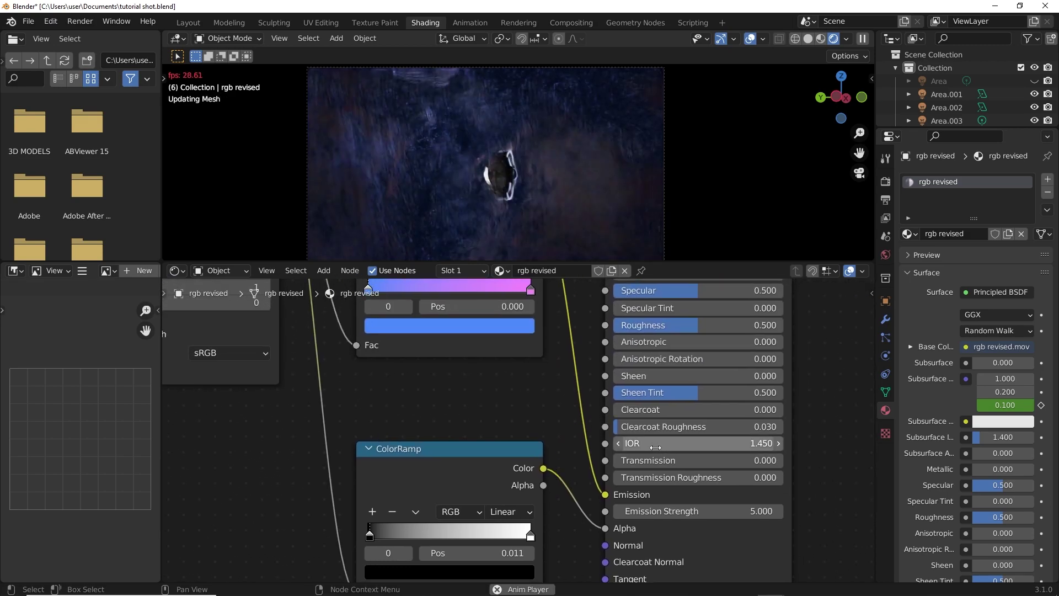
# Stop the playback at frame 30 and keyframe the video plane material's Emission Strength at 5.000 there.
pyautogui.press('space')
pyautogui.moveTo(634, 452); pyautogui.dragTo(534, 404, button='middle')
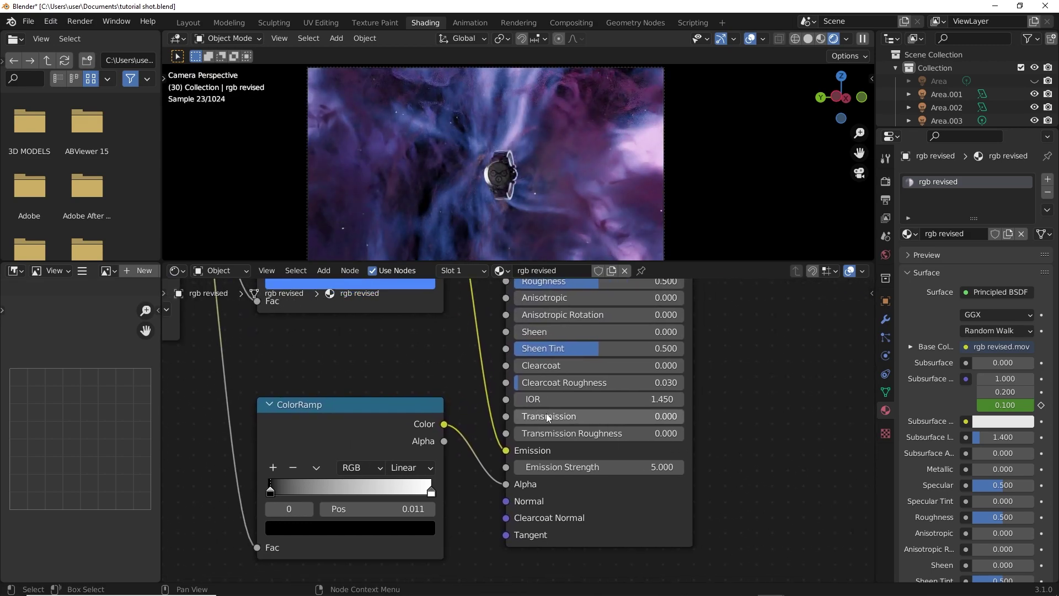
pyautogui.rightClick(547, 467)
pyautogui.click(539, 435)
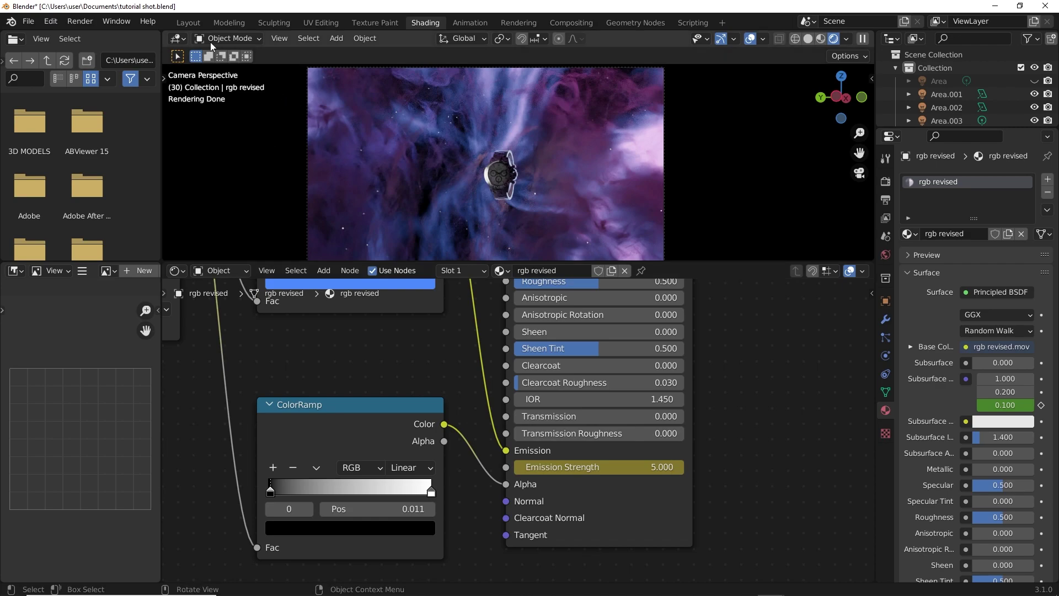
# Return to frame 1 and keyframe the video plane material's Emission Strength at 0 there.
pyautogui.click(188, 23)
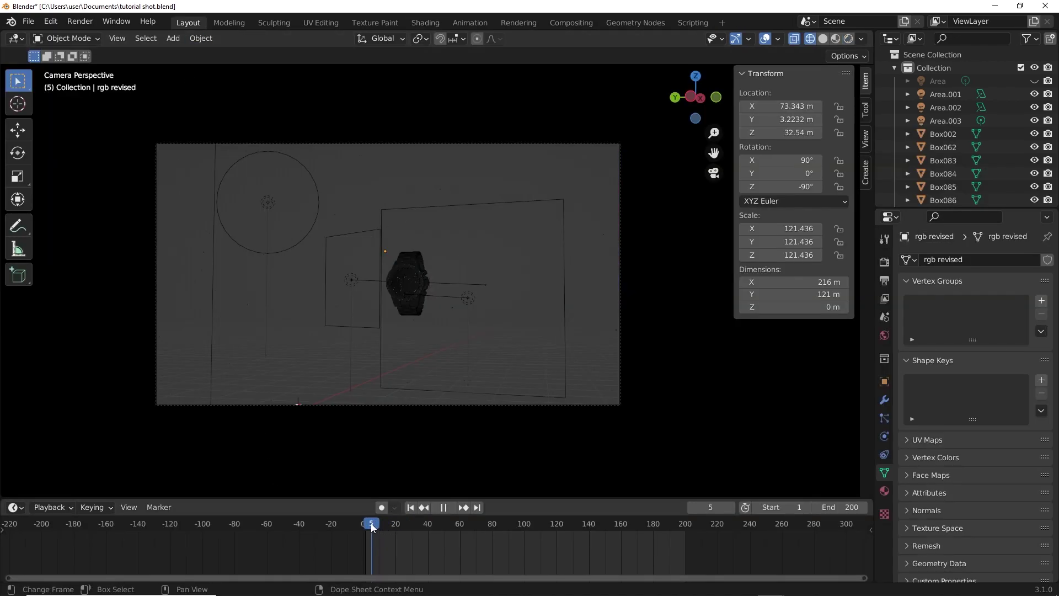
pyautogui.press('space')
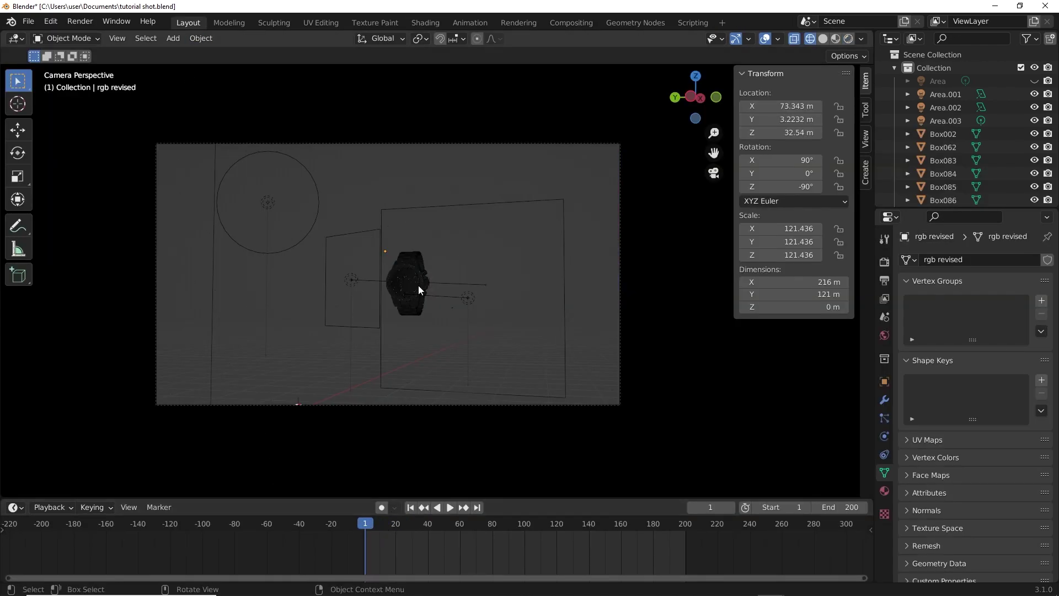
pyautogui.click(416, 22)
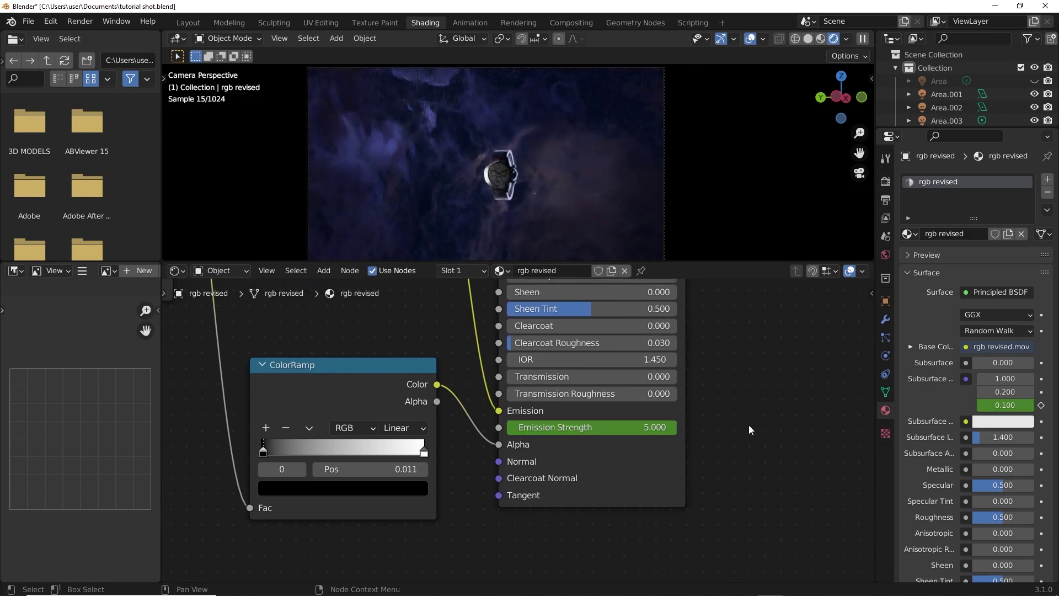
pyautogui.scroll(-1, 749, 425)
pyautogui.click(649, 431)
pyautogui.write('0')
pyautogui.press('Return')
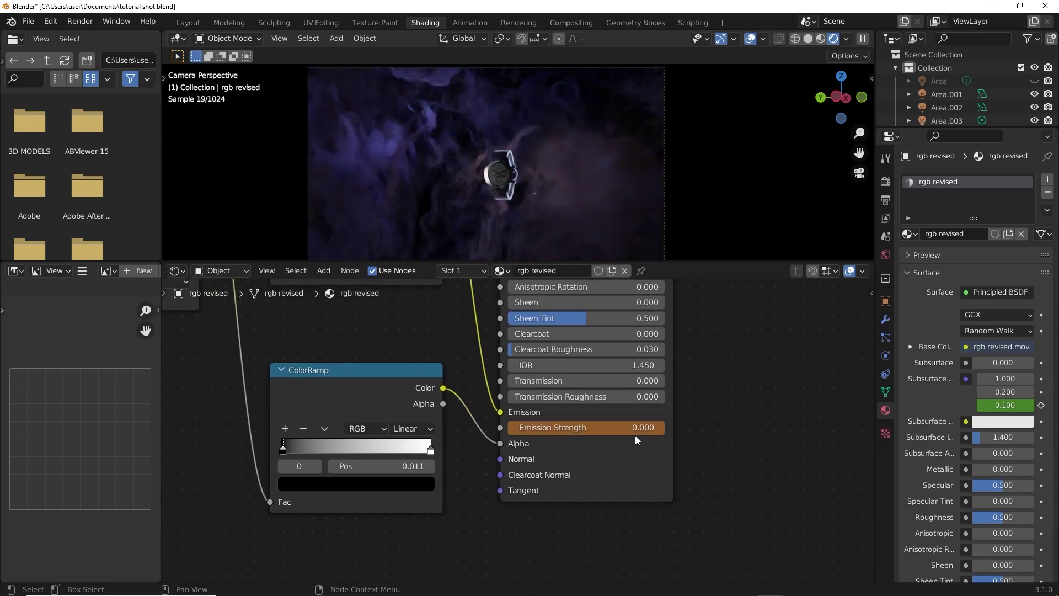
pyautogui.rightClick(580, 428)
pyautogui.click(566, 429)
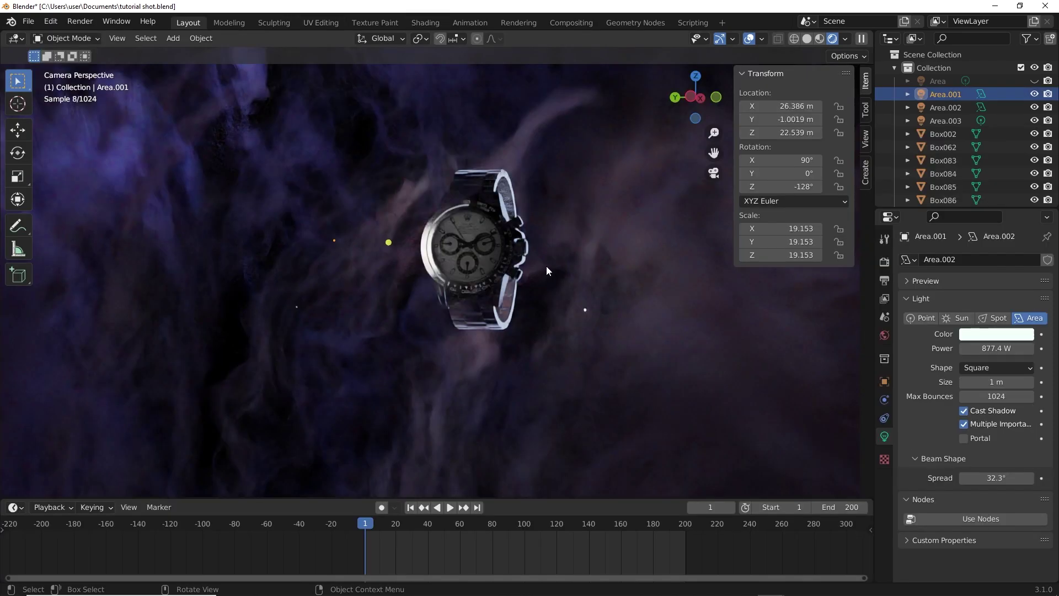
# Keyframe the Area.001 light's power at 877.4 W and move that keyframe to frame 30.
pyautogui.scroll(-3, 552, 215)
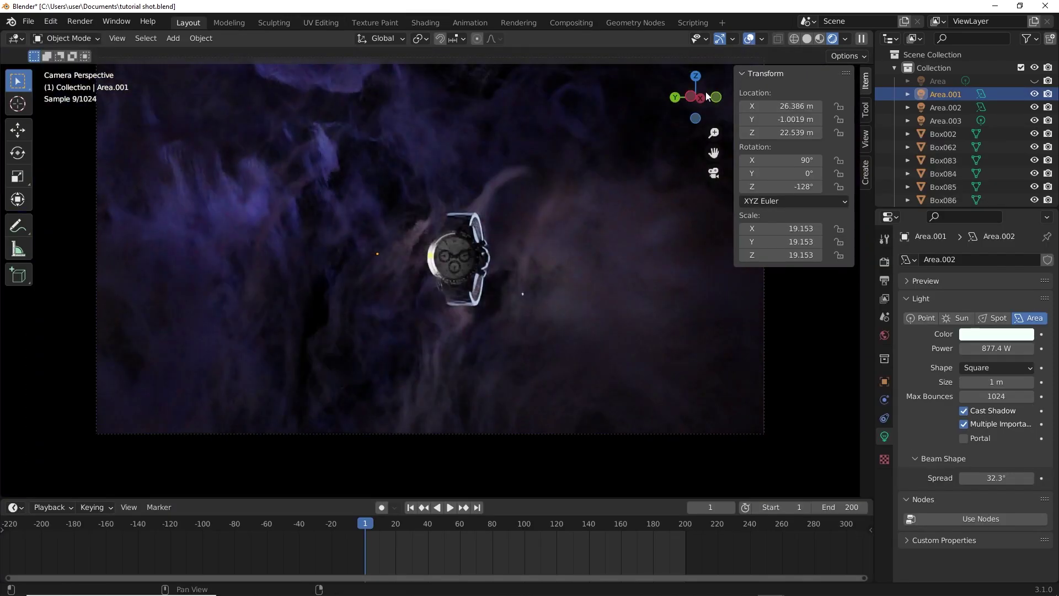
pyautogui.scroll(3, 510, 214)
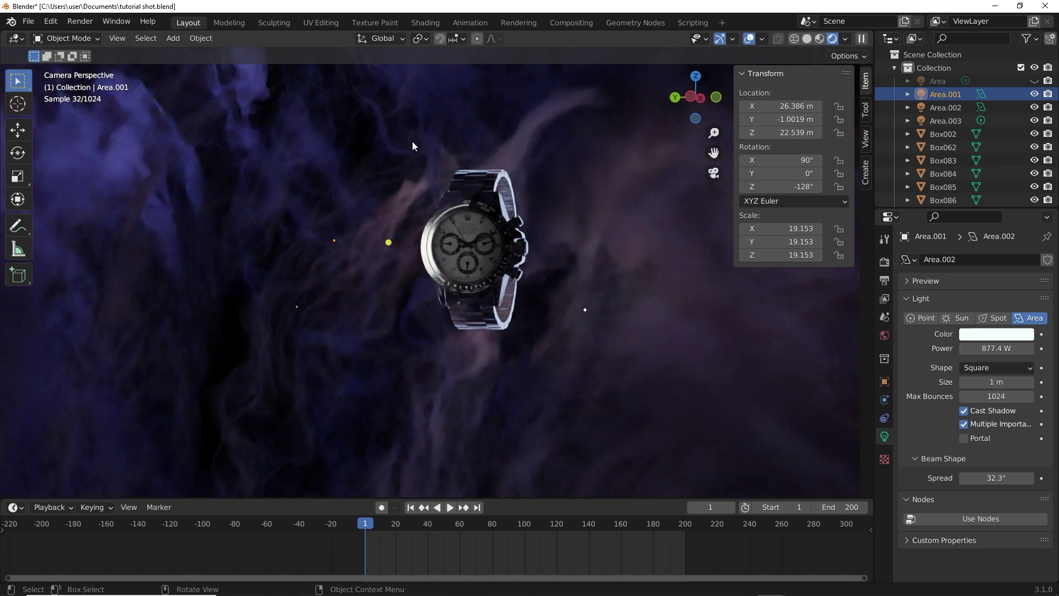
pyautogui.rightClick(1004, 347)
pyautogui.click(999, 343)
pyautogui.press('g')
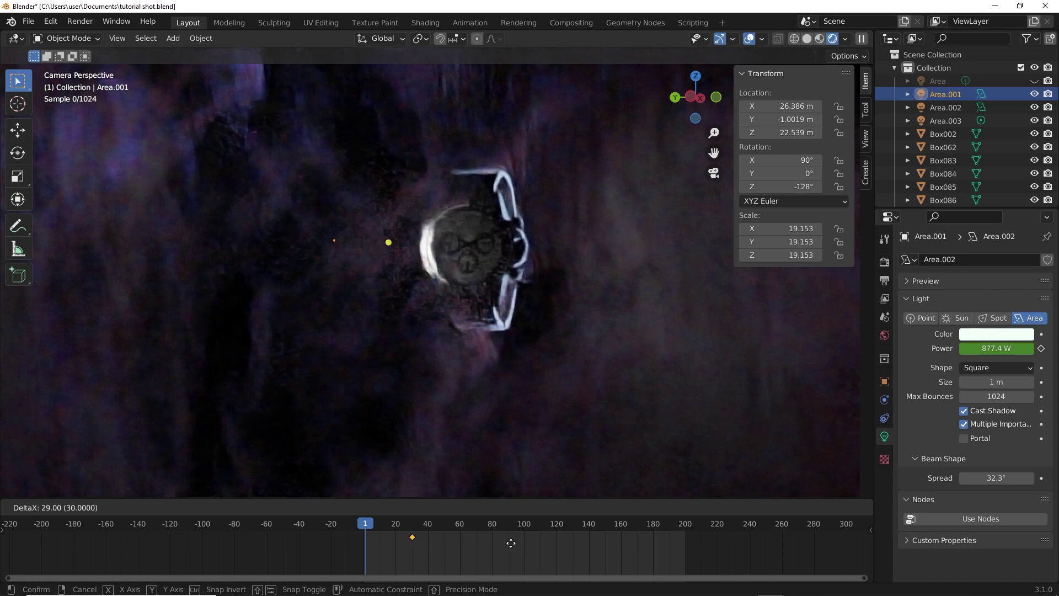
pyautogui.click(508, 543)
# Keyframe the Area.001 light's power at 0 W on frame 1 and check the darkened frame in the camera view.
pyautogui.write('0')
pyautogui.press('Return')
pyautogui.rightClick(996, 348)
pyautogui.click(994, 341)
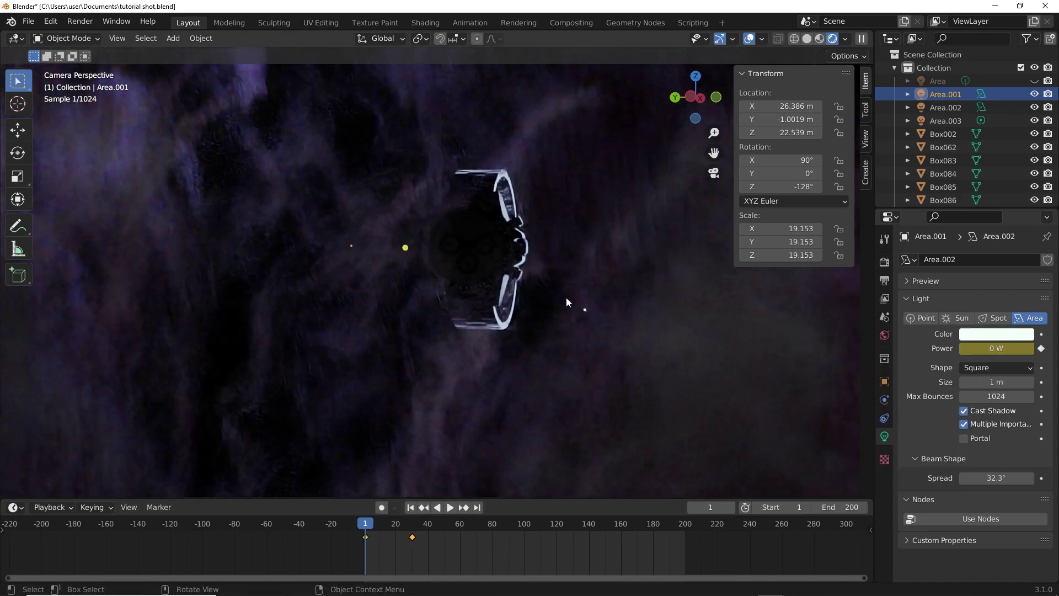
pyautogui.scroll(-2, 566, 298)
pyautogui.click(747, 40)
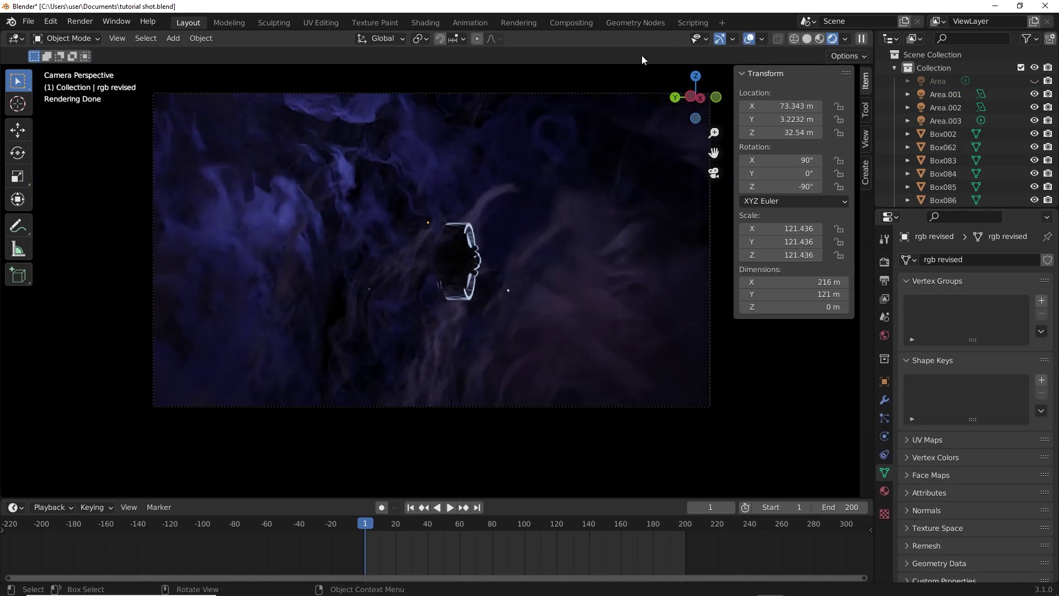
# In wireframe shading, keyframe the blue Area.003 point light's power at 100000 W and move that keyframe to frame 30.
pyautogui.press('z')
pyautogui.click(305, 119)
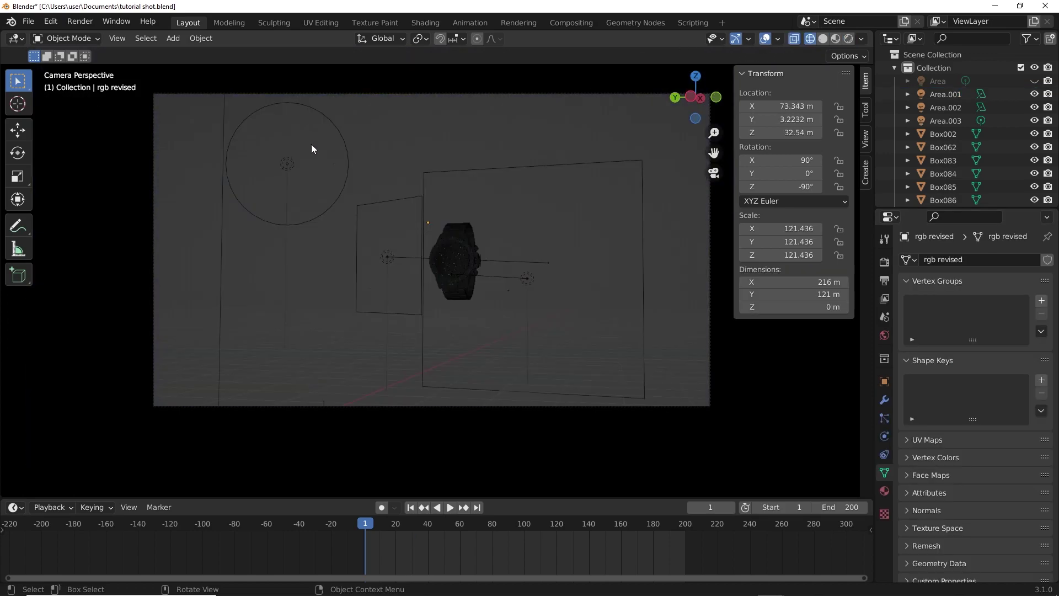
pyautogui.click(285, 162)
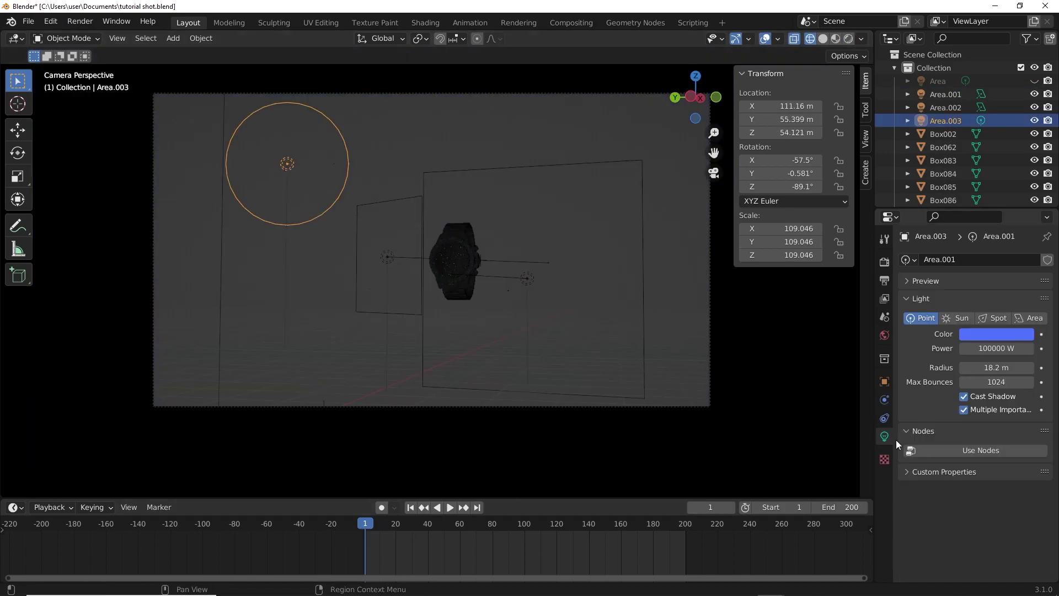
pyautogui.rightClick(991, 347)
pyautogui.click(990, 347)
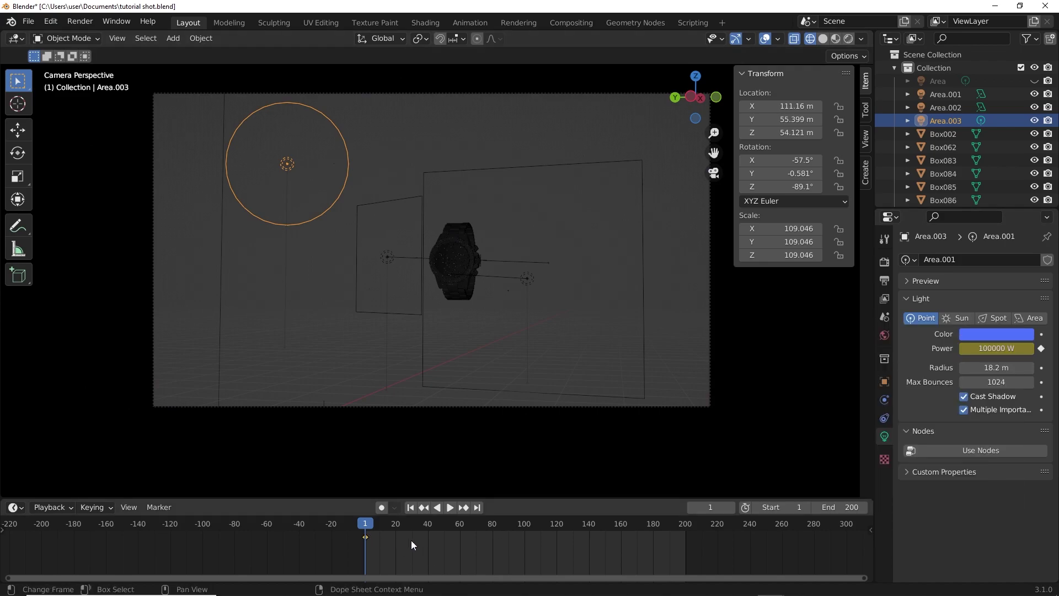
pyautogui.press('g')
pyautogui.click(483, 541)
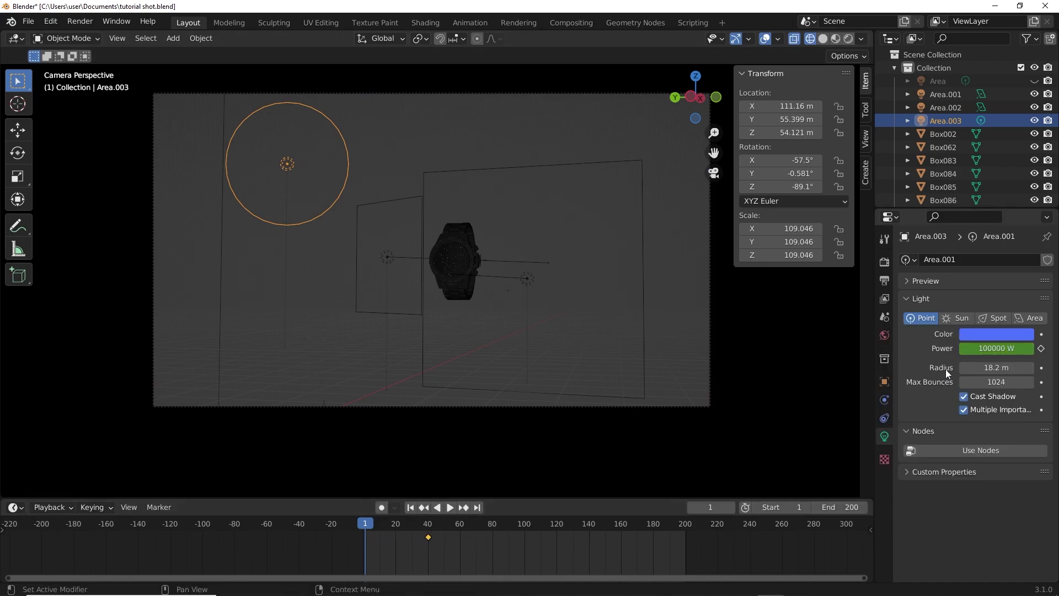
pyautogui.press('g')
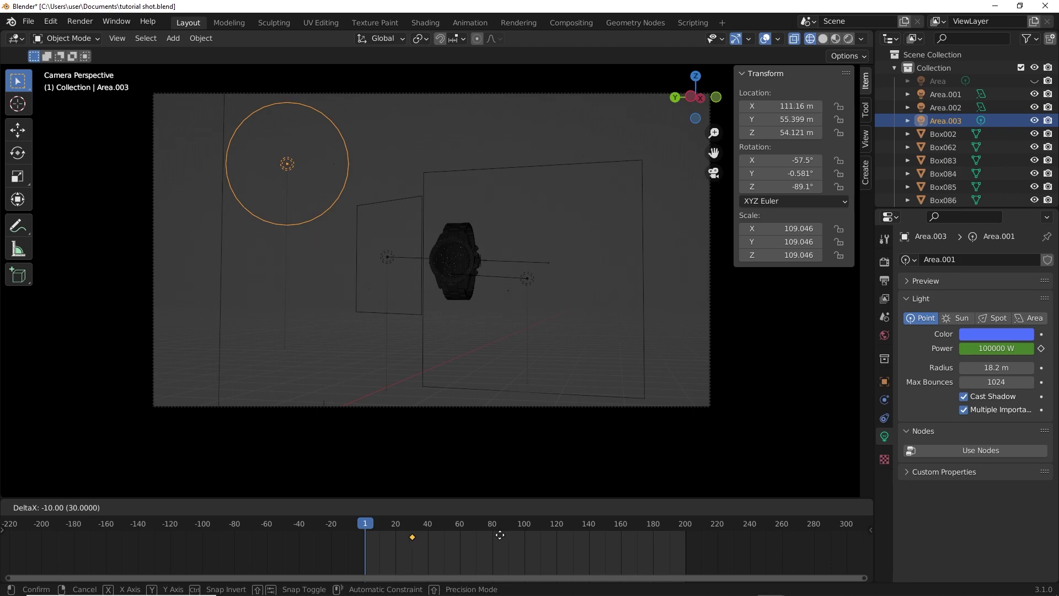
pyautogui.click(500, 536)
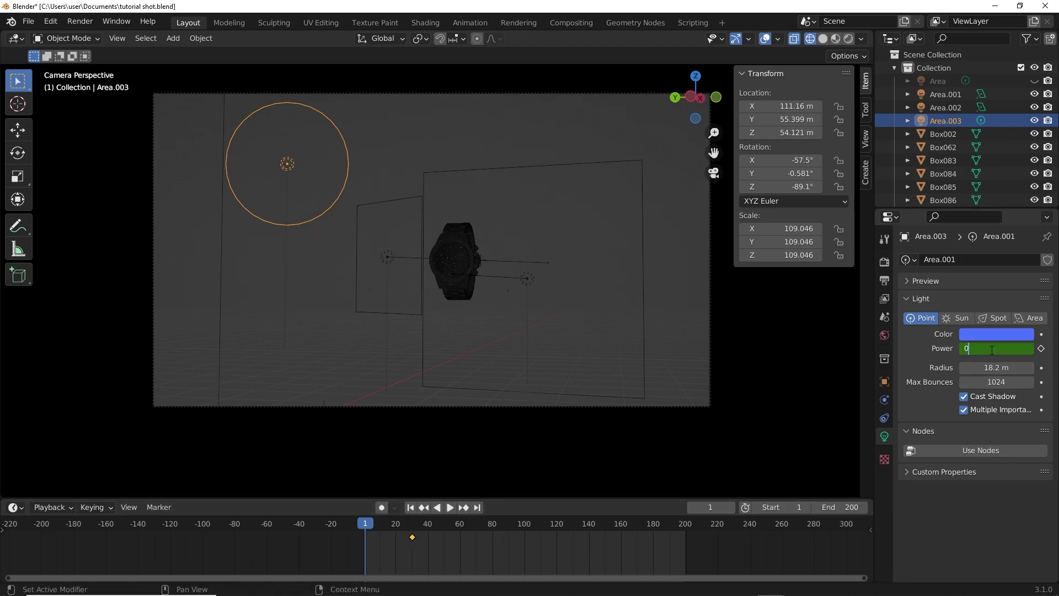
# Keyframe the Area.003 light's power at 0 W on frame 1 and play the animation in rendered shading with overlays hidden.
pyautogui.press('i')
pyautogui.press('z')
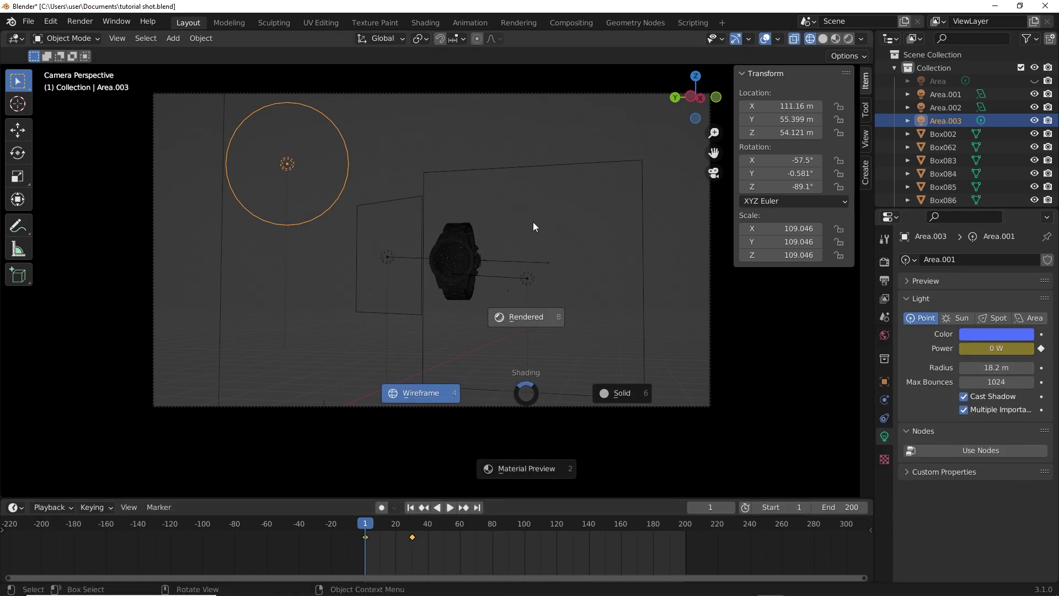
pyautogui.click(521, 253)
pyautogui.click(751, 39)
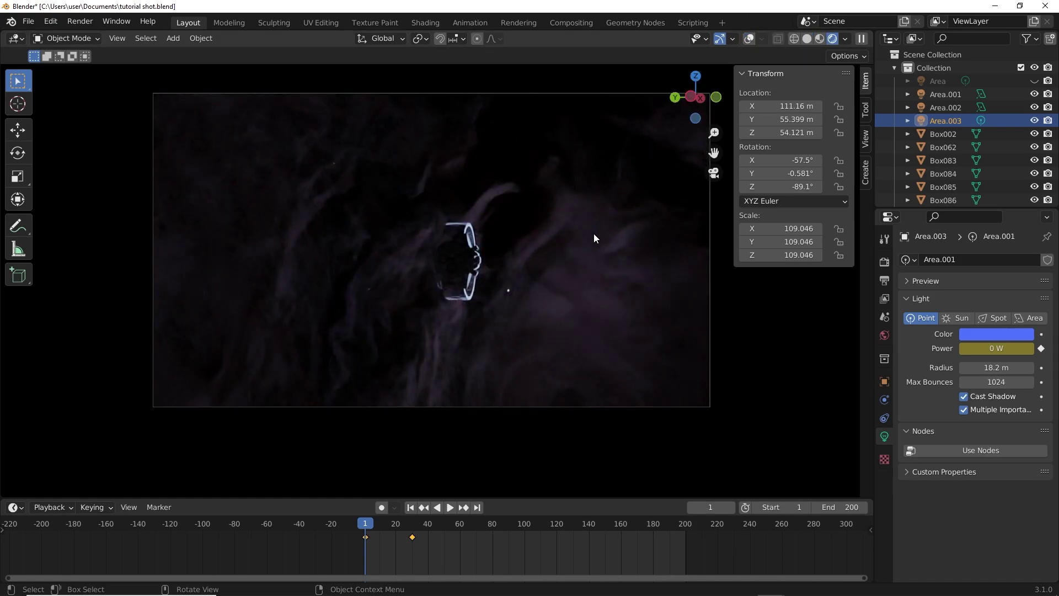
pyautogui.press('space')
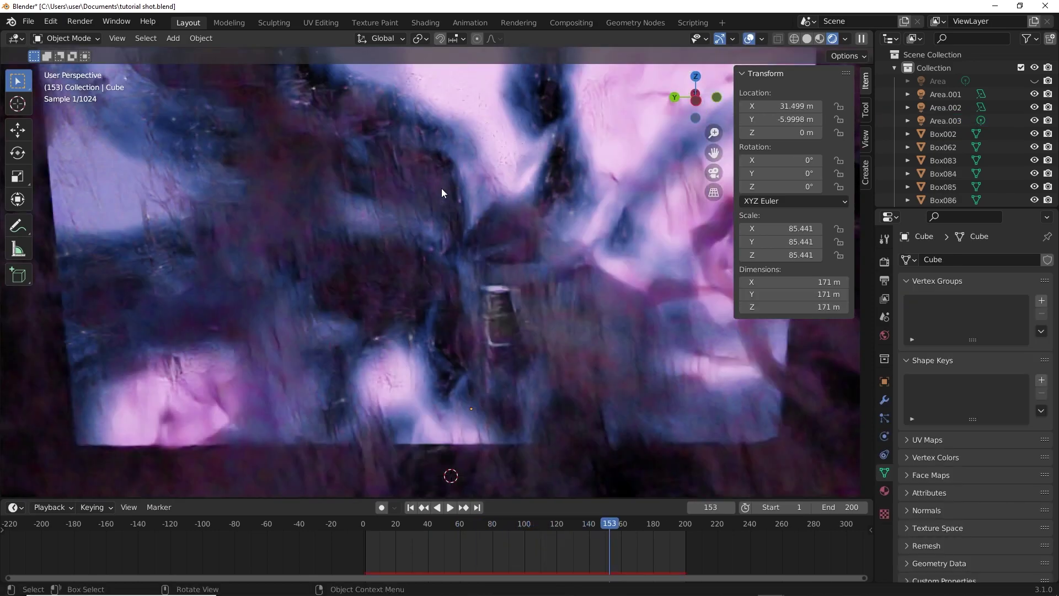
# Select the rgb revised video plane outside the camera view, switch to solid shading and enter Edit Mode on it.
pyautogui.scroll(1, 435, 181)
pyautogui.scroll(-1, 452, 174)
pyautogui.click(499, 161)
pyautogui.press('z')
pyautogui.moveTo(485, 184)
pyautogui.mouseDown(button='middle')
pyautogui.moveTo(573, 227)
pyautogui.moveTo(527, 260)
pyautogui.moveTo(522, 197)
pyautogui.mouseUp(button='middle')
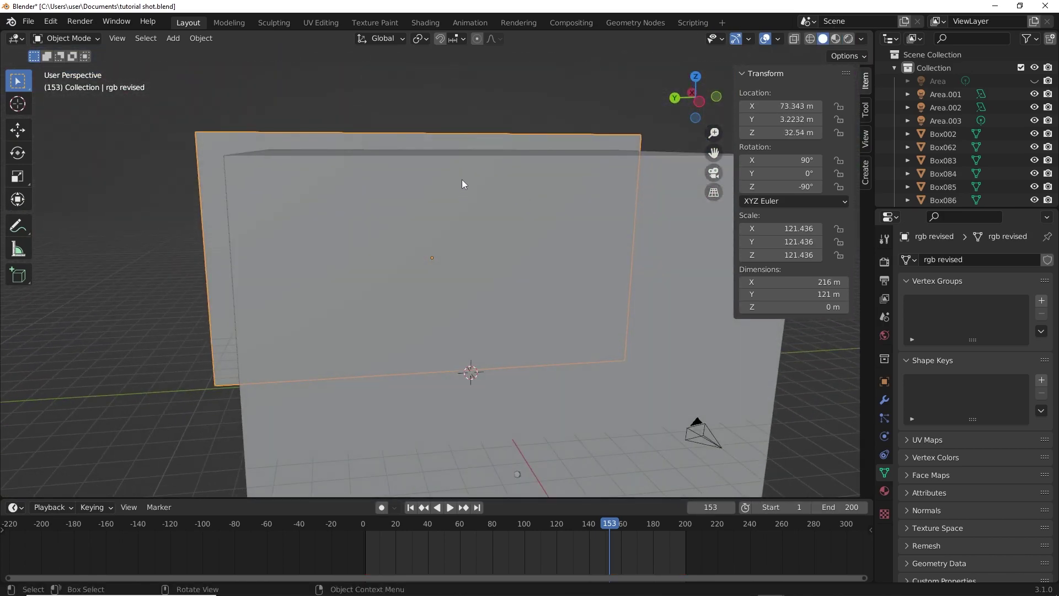
pyautogui.press('Tab')
pyautogui.moveTo(416, 160); pyautogui.dragTo(406, 162, button='middle')
# Subdivide the video plane with 10 cuts.
pyautogui.hotkey('ctrl', 'r')
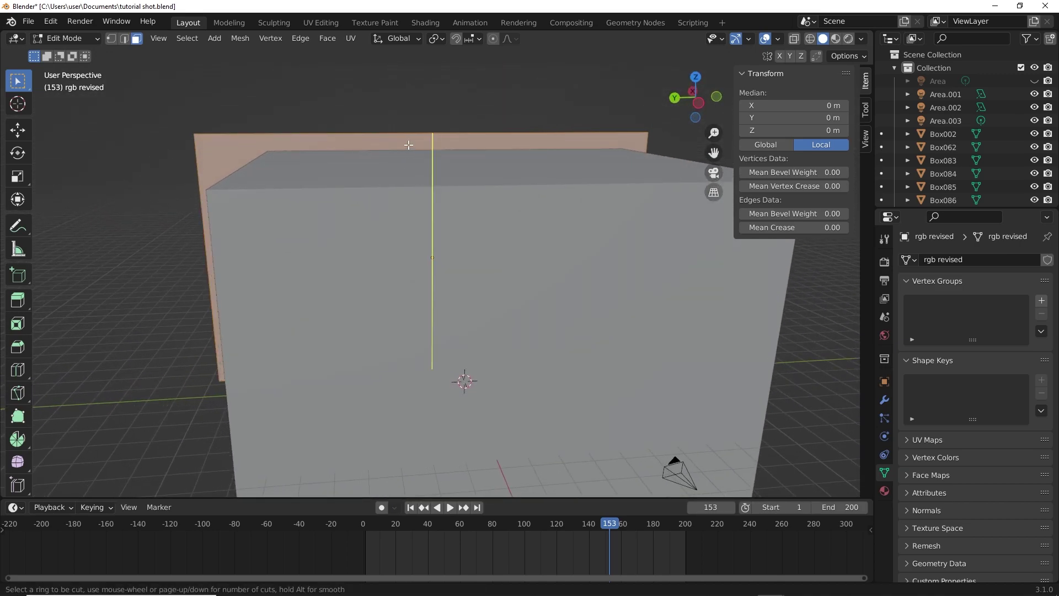
pyautogui.press('Escape')
pyautogui.moveTo(393, 139); pyautogui.dragTo(495, 170, button='middle')
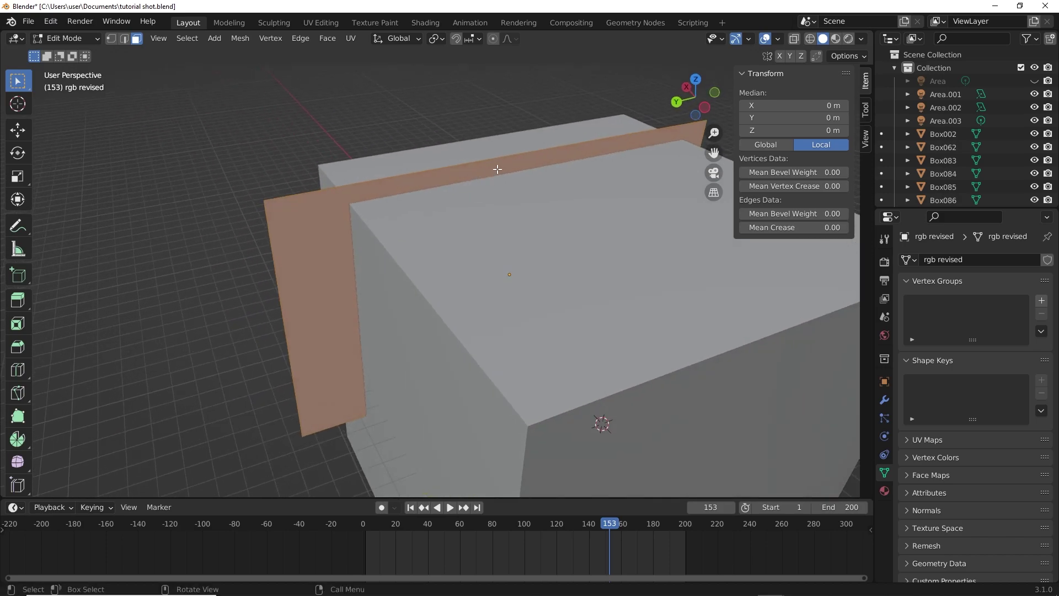
pyautogui.rightClick(498, 162)
pyautogui.click(498, 162)
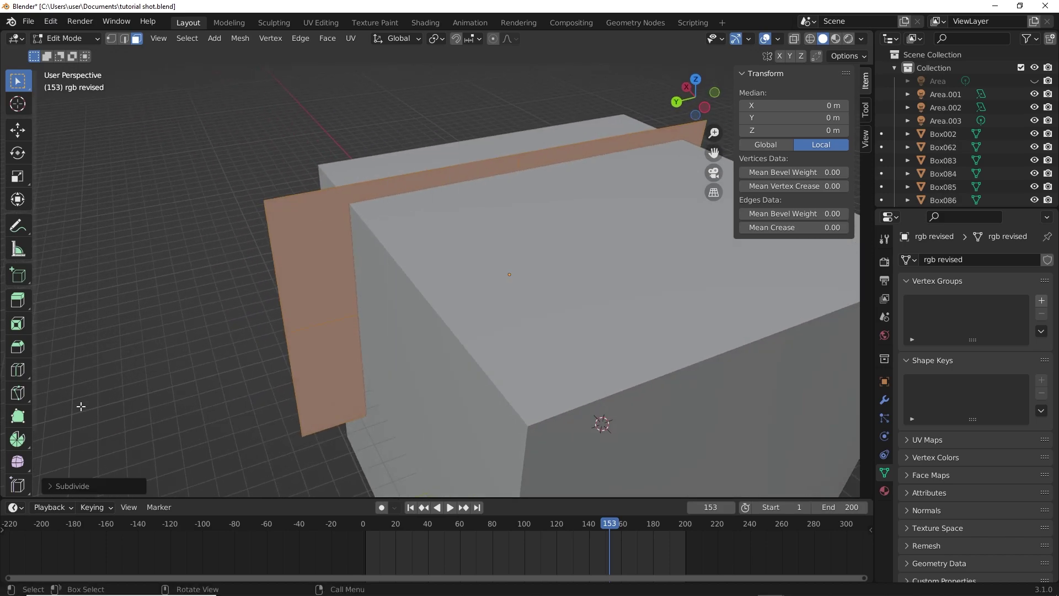
pyautogui.click(85, 486)
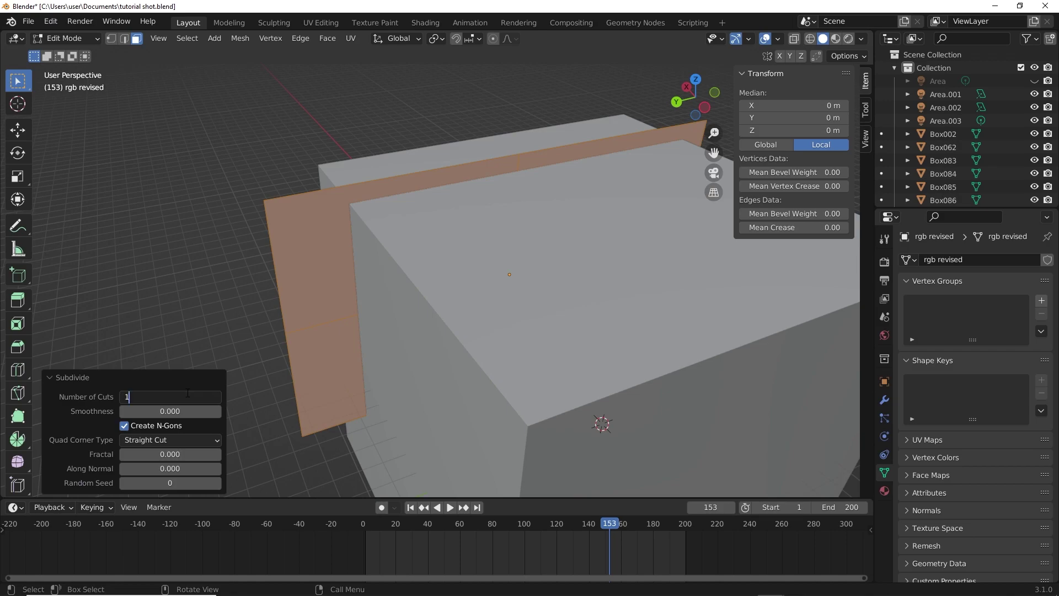
pyautogui.click(537, 262)
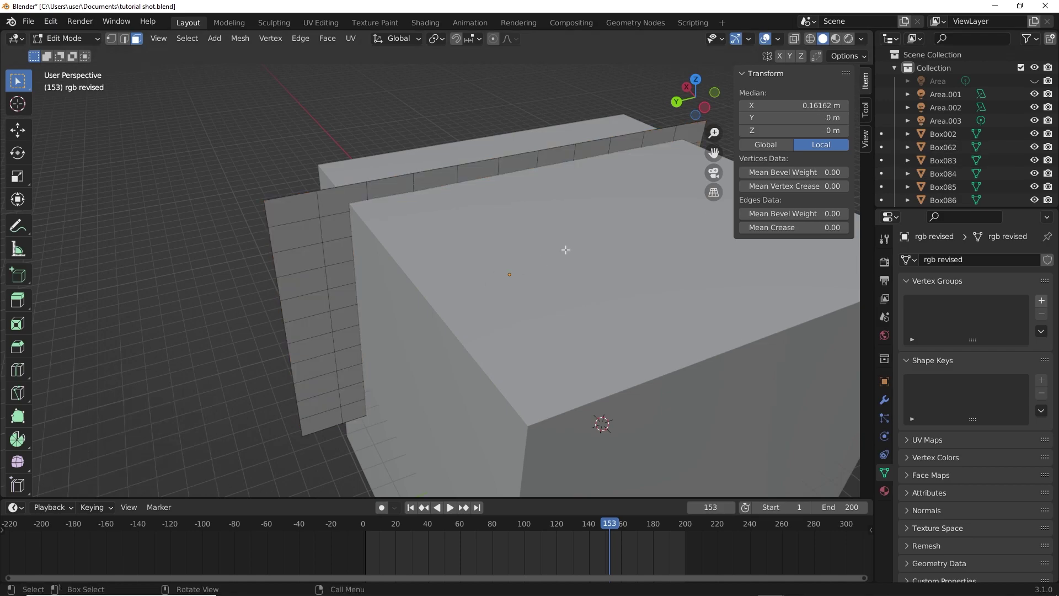
# Select the plane's centre face in wireframe shading, view it from the top and enable proportional editing.
pyautogui.hotkey('shift', 'z')
pyautogui.click(502, 240)
pyautogui.click(517, 278)
pyautogui.press('KP_7')
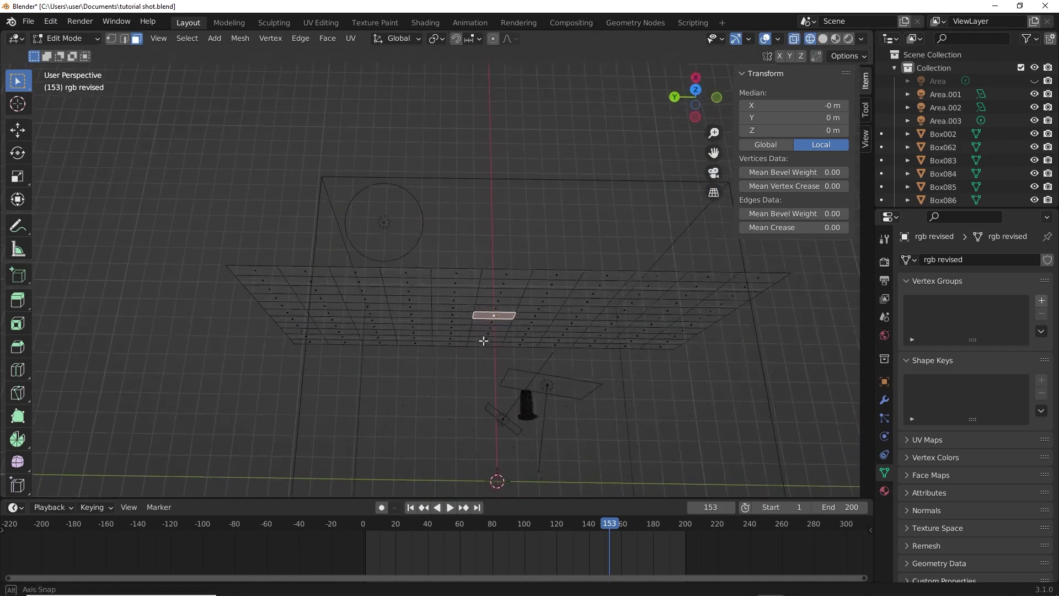
pyautogui.keyDown('shift'); pyautogui.moveTo(453, 337); pyautogui.dragTo(464, 225, button='middle'); pyautogui.keyUp('shift')
pyautogui.scroll(3, 470, 229)
pyautogui.scroll(-3, 469, 238)
pyautogui.press('g')
pyautogui.rightClick(473, 226)
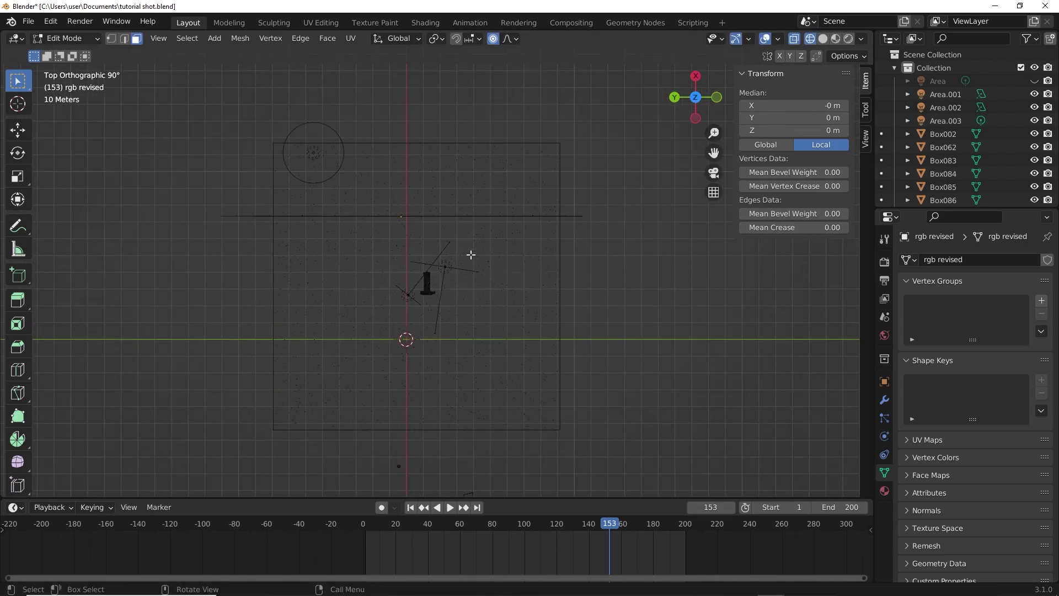
# Move the centre face along global X away from the watch, using a wide smooth proportional falloff to bulge the plane.
pyautogui.press('g')
pyautogui.press('x')
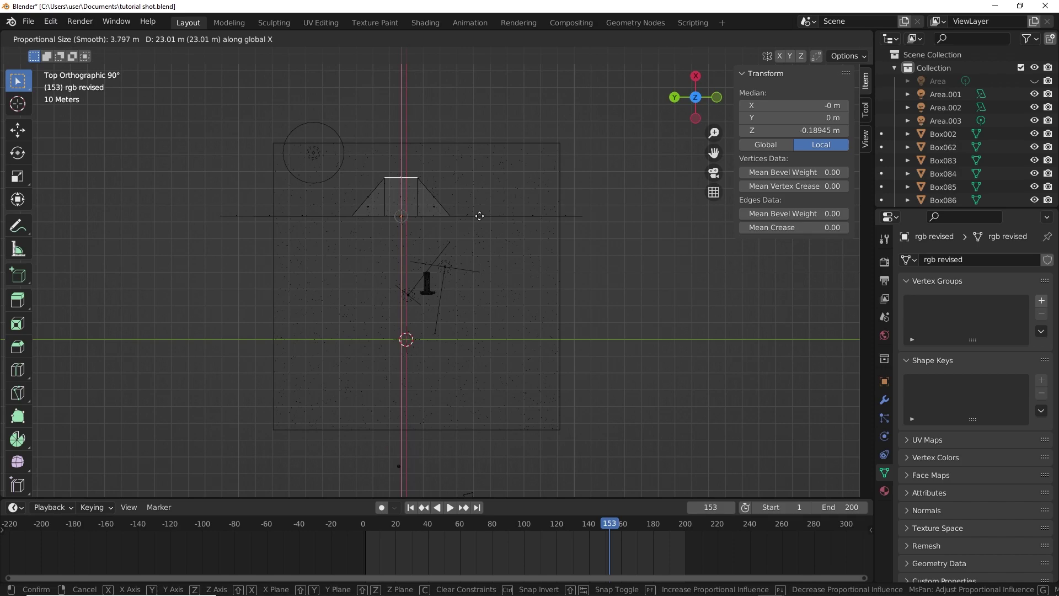
pyautogui.scroll(-4, 503, 254)
pyautogui.scroll(-14, 503, 243)
pyautogui.scroll(4, 503, 209)
pyautogui.click(500, 199)
# Raise two neighbouring faces in the middle of the plane's top row about 42 m along Z with proportional editing.
pyautogui.moveTo(500, 200); pyautogui.dragTo(325, 130, button='middle')
pyautogui.click(421, 158)
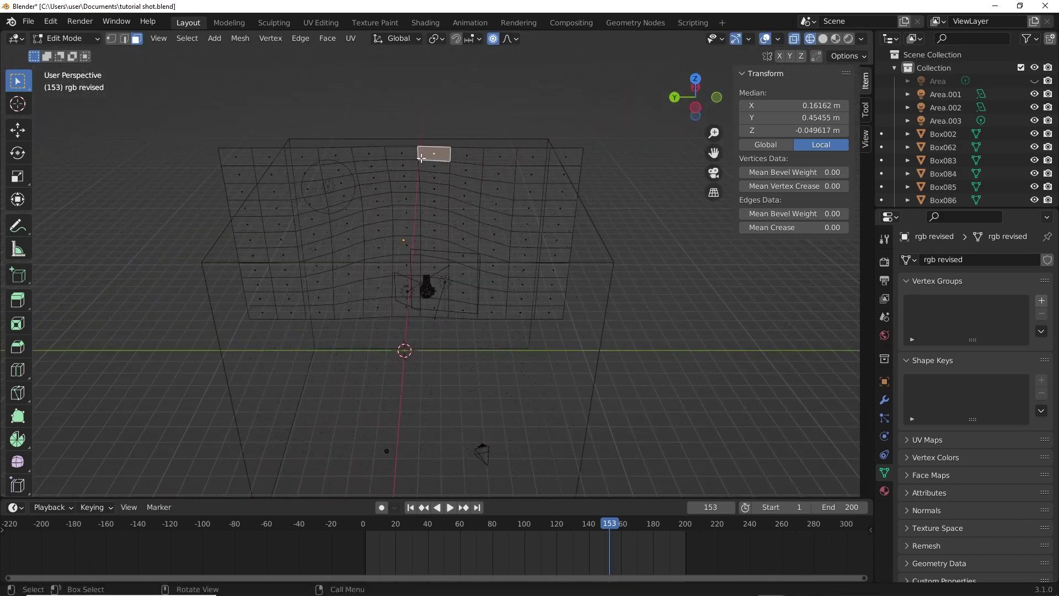
pyautogui.keyDown('shift'); pyautogui.click(402, 153); pyautogui.keyUp('shift')
pyautogui.moveTo(468, 194); pyautogui.dragTo(486, 145, button='middle')
pyautogui.press('g')
pyautogui.press('z')
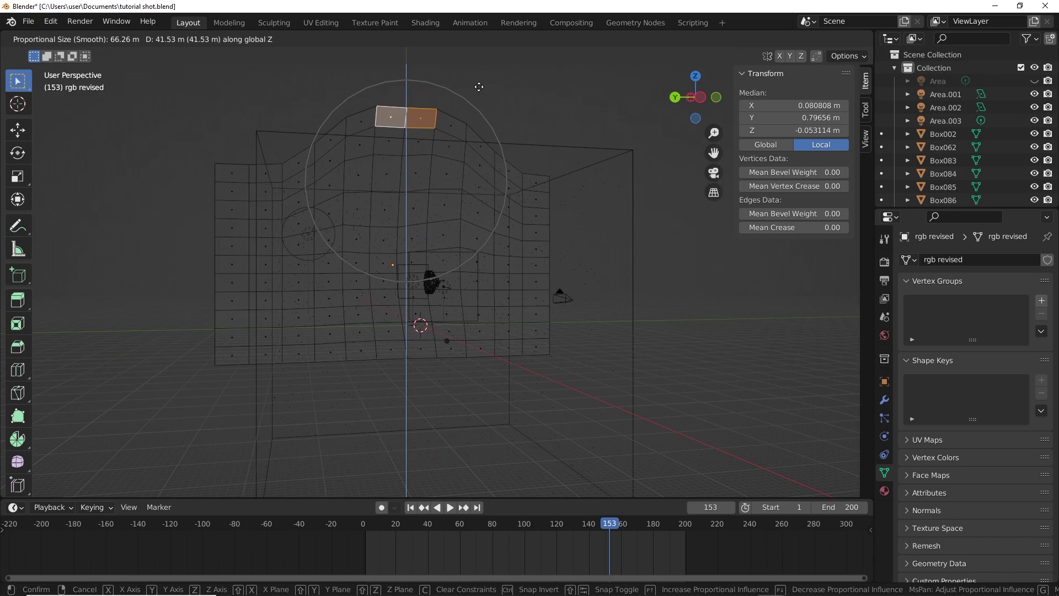
pyautogui.click(478, 87)
# Lower two neighbouring faces in the middle of the plane's bottom row about 64 m along Z with proportional editing.
pyautogui.moveTo(209, 130); pyautogui.dragTo(311, 399)
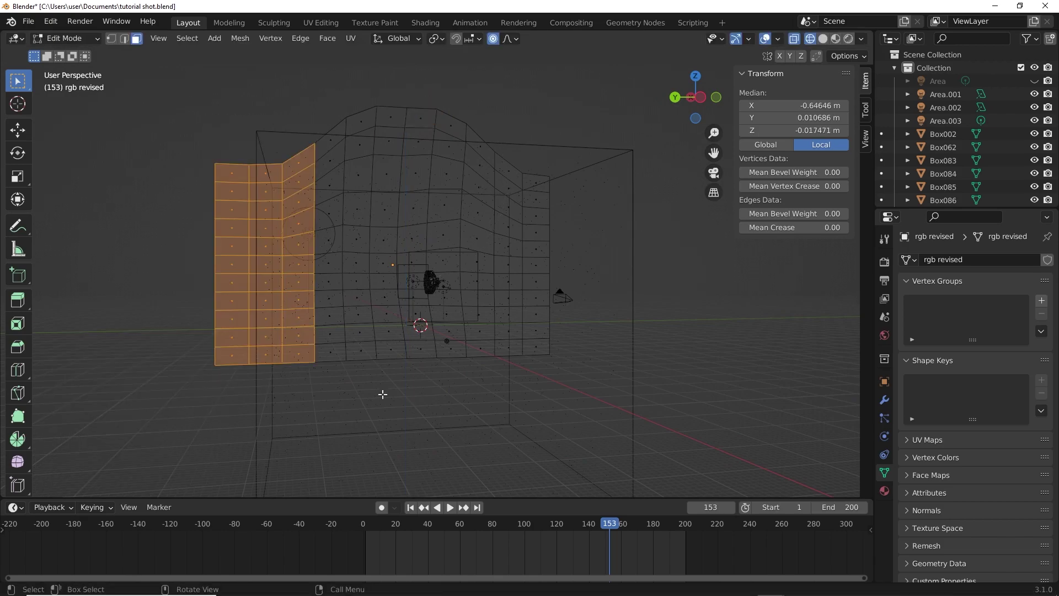
pyautogui.click(392, 353)
pyautogui.keyDown('shift'); pyautogui.click(421, 353); pyautogui.keyUp('shift')
pyautogui.press('g')
pyautogui.press('z')
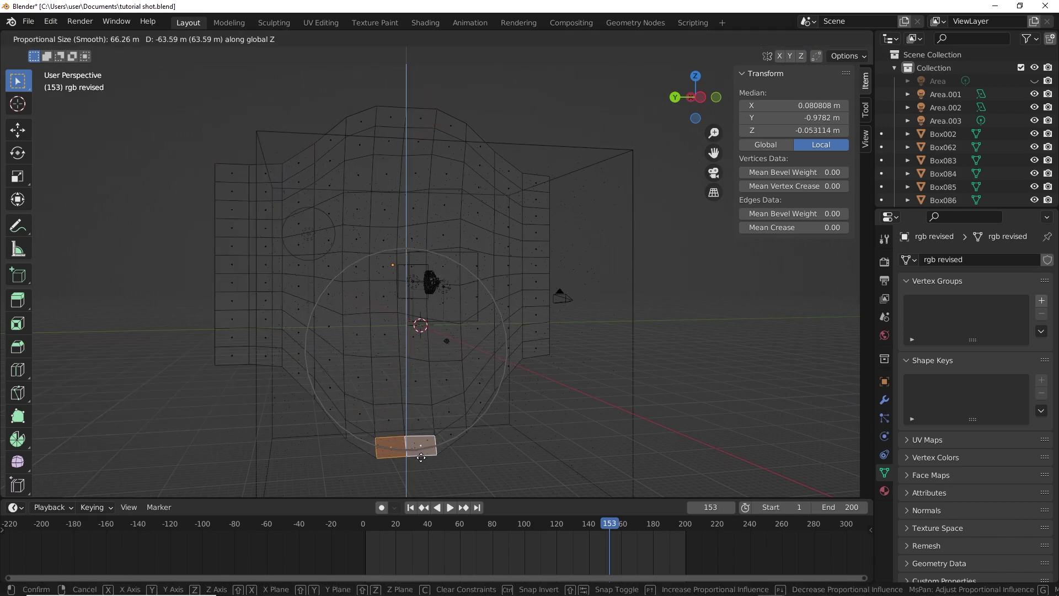
pyautogui.click(451, 427)
# Finish lowering the bottom faces and preview the plane at frame 28 in rendered camera view with overlays hidden.
pyautogui.click(544, 366)
pyautogui.rightClick(546, 358)
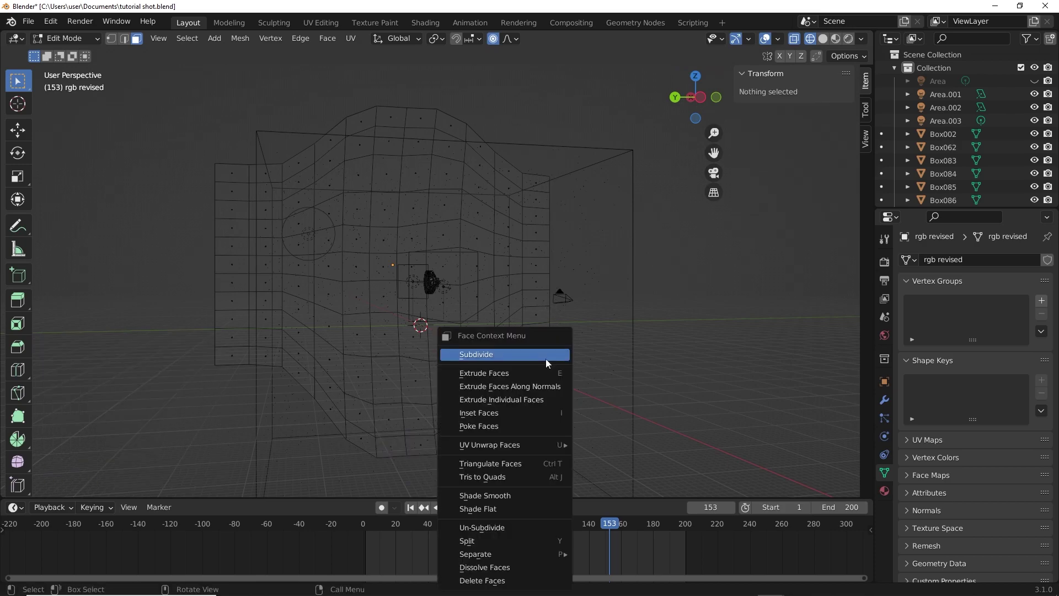
pyautogui.press('Tab')
pyautogui.moveTo(674, 272); pyautogui.dragTo(545, 306, button='middle')
pyautogui.press('KP_0')
pyautogui.press('z')
pyautogui.click(581, 179)
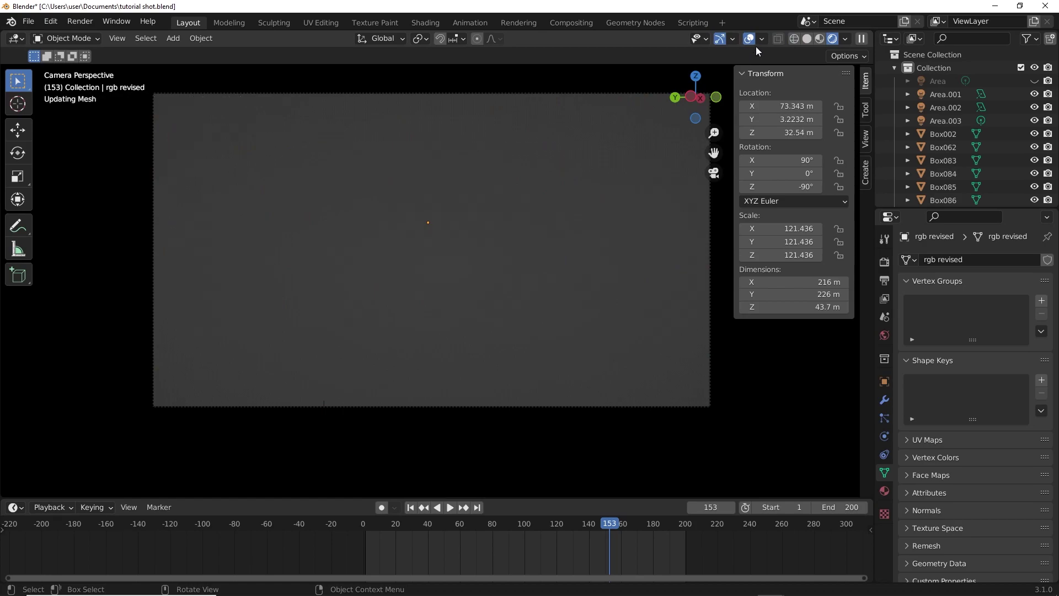
pyautogui.click(749, 41)
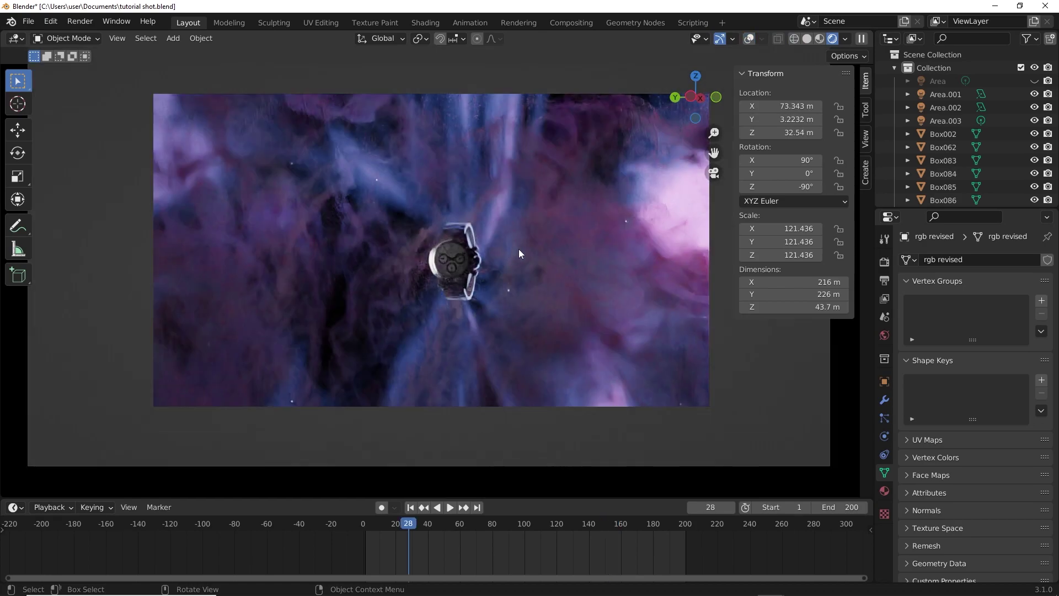
pyautogui.scroll(2, 710, 48)
# Show the overlays and reopen the plane for mesh editing in Material Preview shading, seen from the left orthographic view.
pyautogui.click(751, 43)
pyautogui.press('Tab')
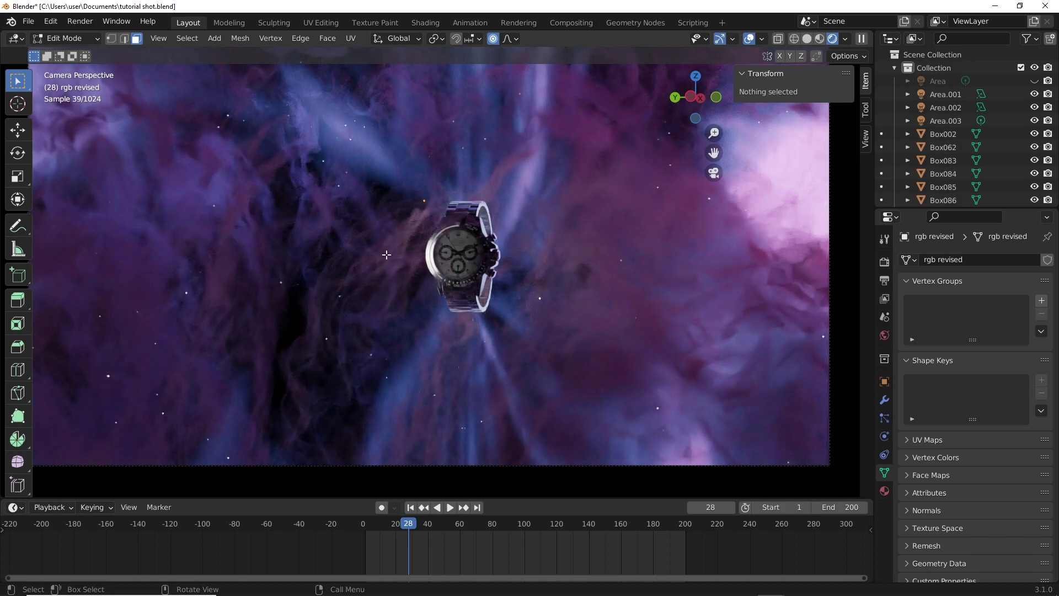
pyautogui.scroll(-2, 551, 193)
pyautogui.moveTo(485, 208); pyautogui.dragTo(519, 213, button='middle')
pyautogui.press('z')
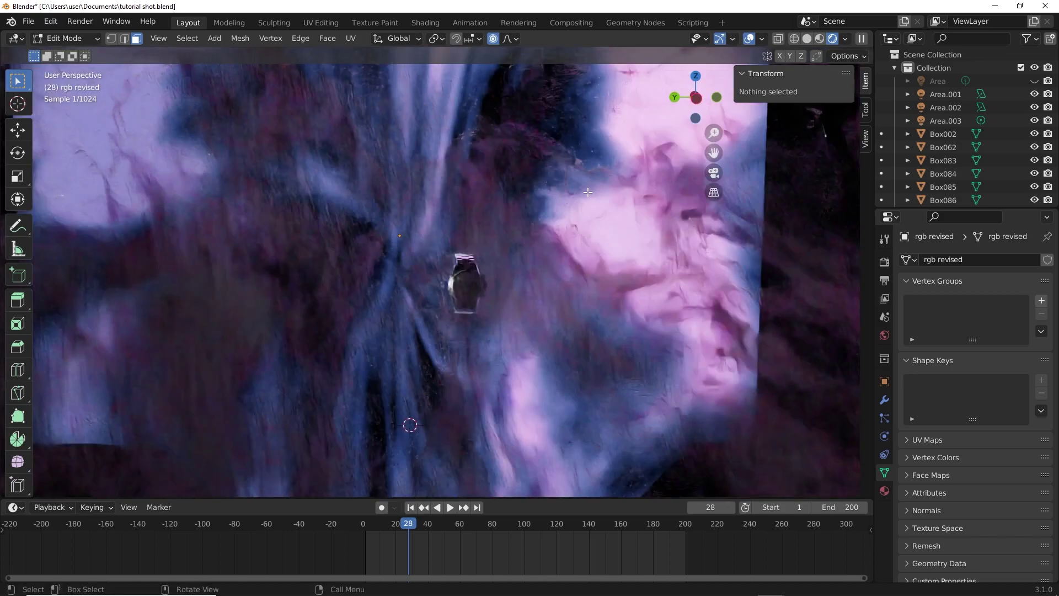
pyautogui.click(462, 221)
pyautogui.press('z')
pyautogui.click(481, 340)
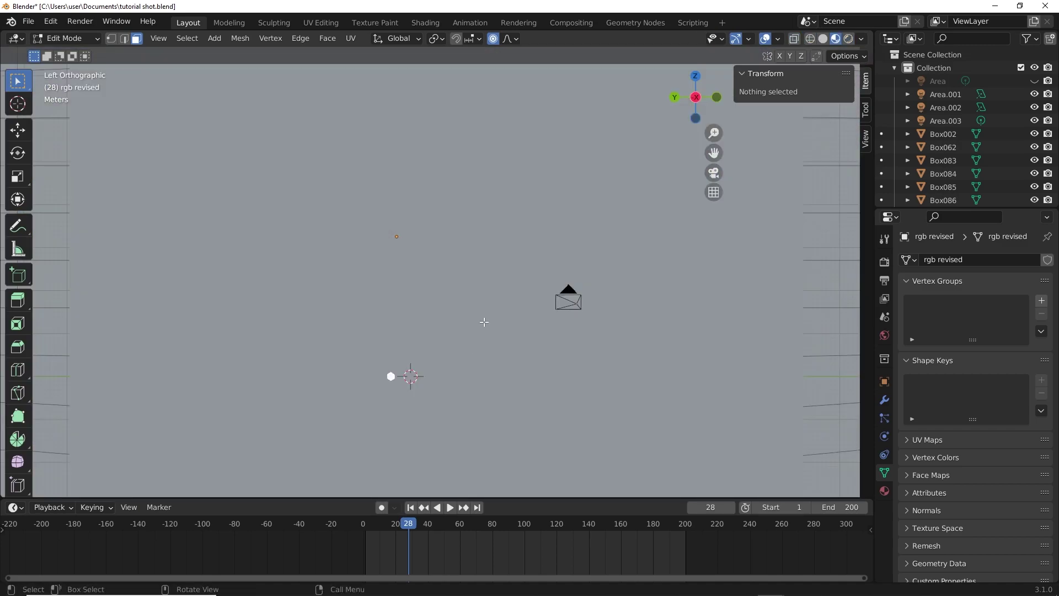
pyautogui.scroll(-4, 517, 253)
pyautogui.scroll(3, 517, 254)
pyautogui.moveTo(516, 254)
pyautogui.mouseDown(button='middle')
pyautogui.moveTo(515, 277)
pyautogui.moveTo(516, 236)
pyautogui.mouseUp(button='middle')
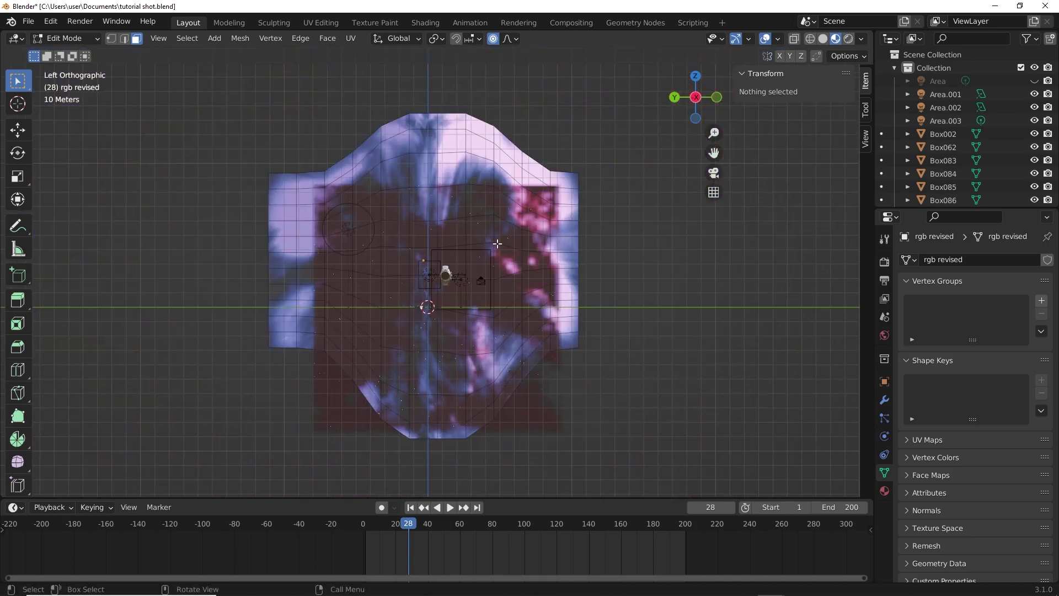
# Select the four faces behind the watch and shift them about 14 m along Y with proportional editing.
pyautogui.click(442, 287)
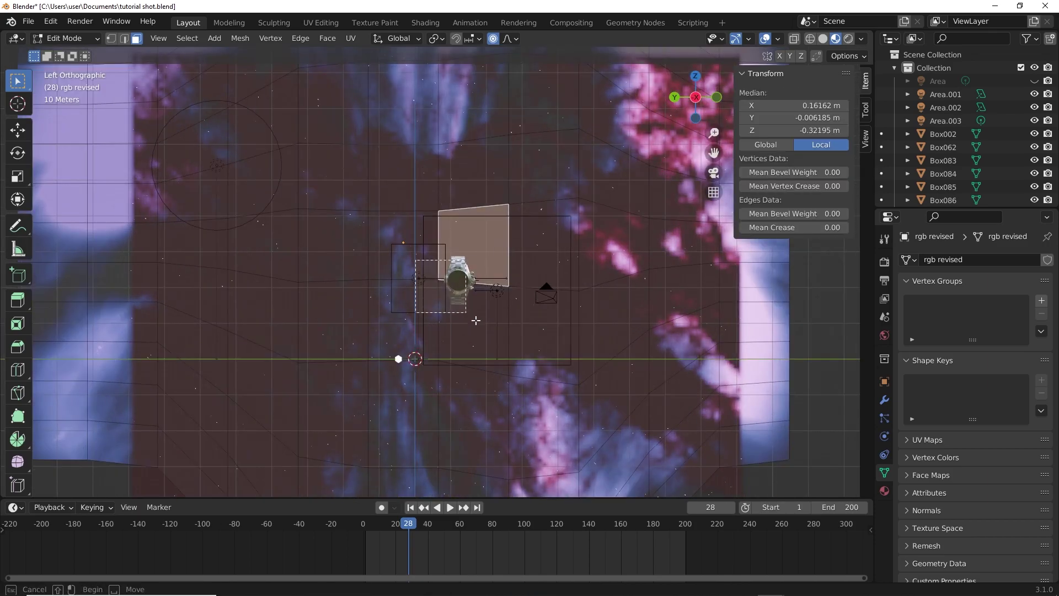
pyautogui.press('g')
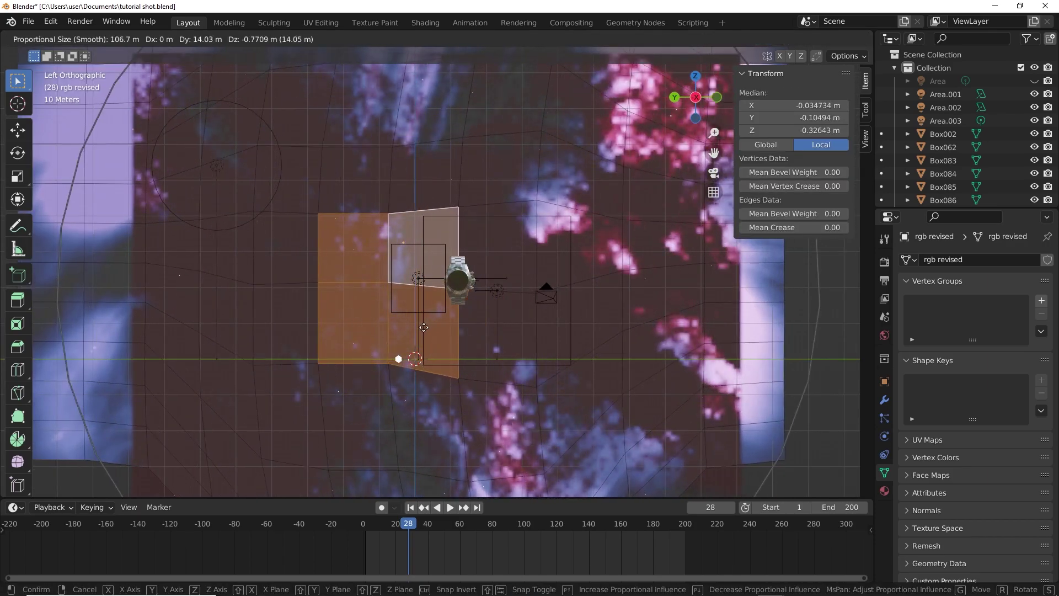
pyautogui.click(429, 326)
# Shift the faces behind the watch about 6 m further along global Y, judging the placement through the camera.
pyautogui.press('KP_0')
pyautogui.scroll(2, 502, 335)
pyautogui.press('g')
pyautogui.press('x')
pyautogui.rightClick(499, 332)
pyautogui.press('g')
pyautogui.press('y')
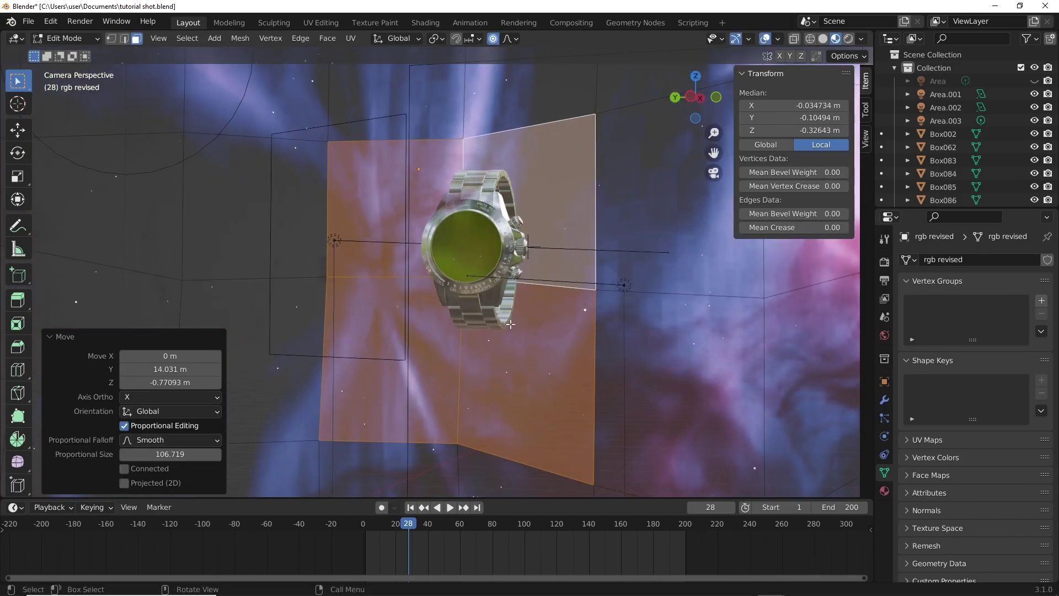
pyautogui.click(461, 312)
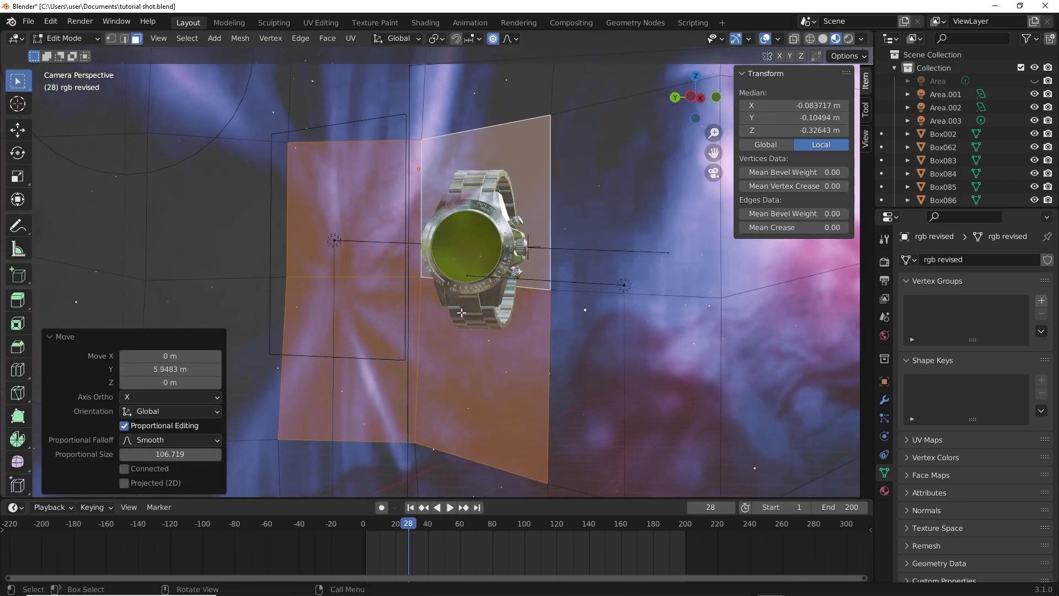
# Select the faces near the camera frame's left edge and stretch them outward about 15 m along global Y.
pyautogui.scroll(-4, 353, 271)
pyautogui.click(254, 257)
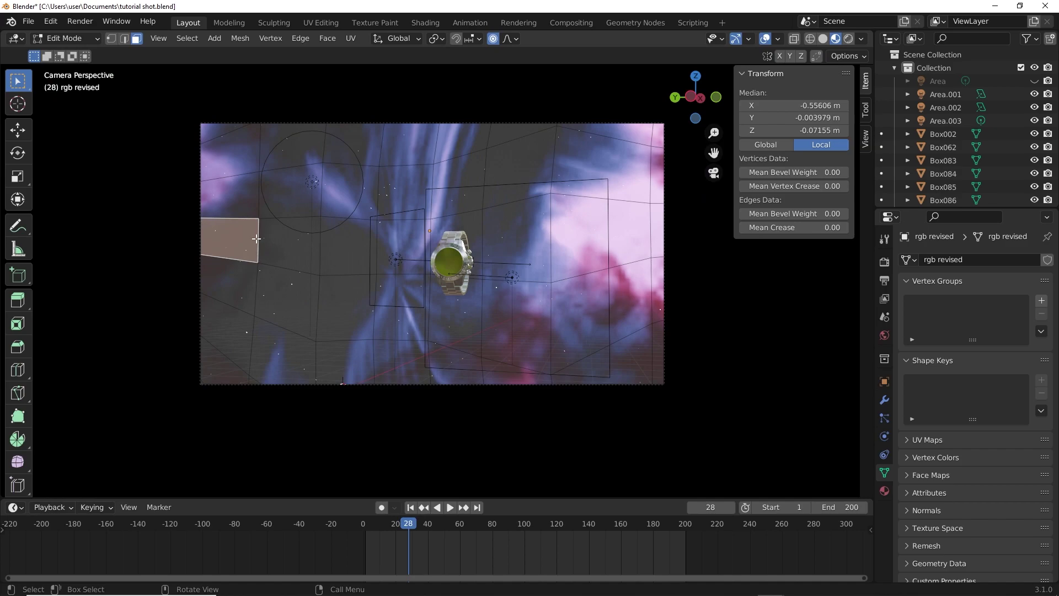
pyautogui.press('g')
pyautogui.press('y')
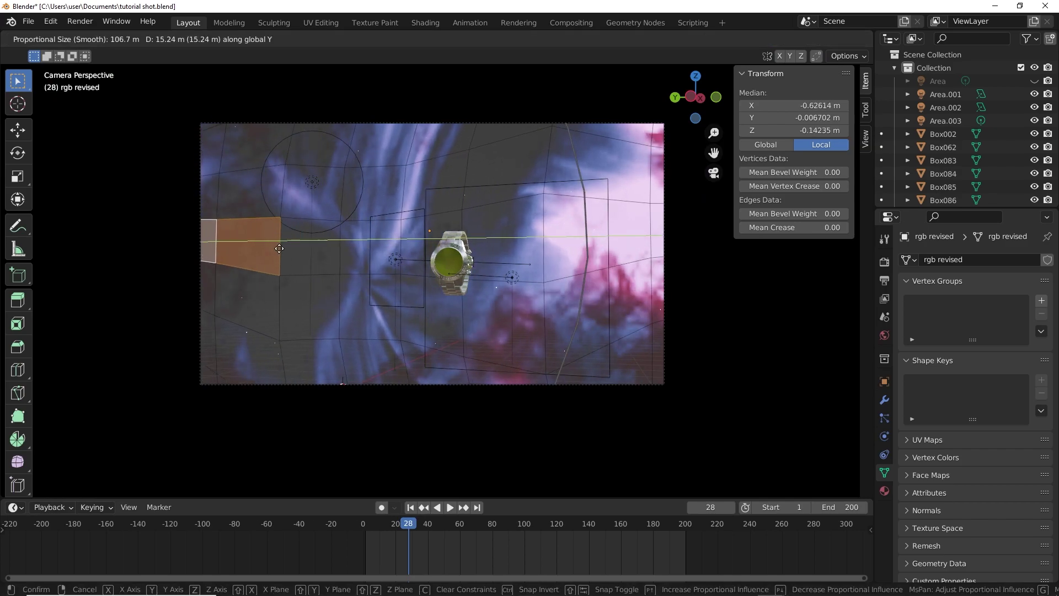
pyautogui.click(518, 177)
# Pull the large group of faces right of the watch outward along negative Y and leave mesh editing.
pyautogui.press('g')
pyautogui.press('y')
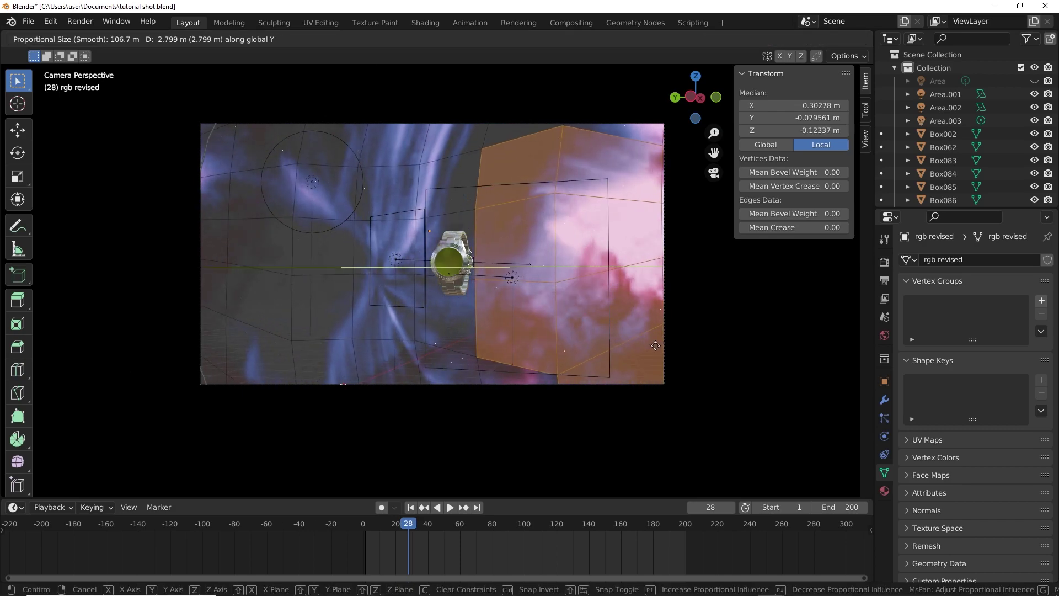
pyautogui.click(671, 349)
pyautogui.press('Tab')
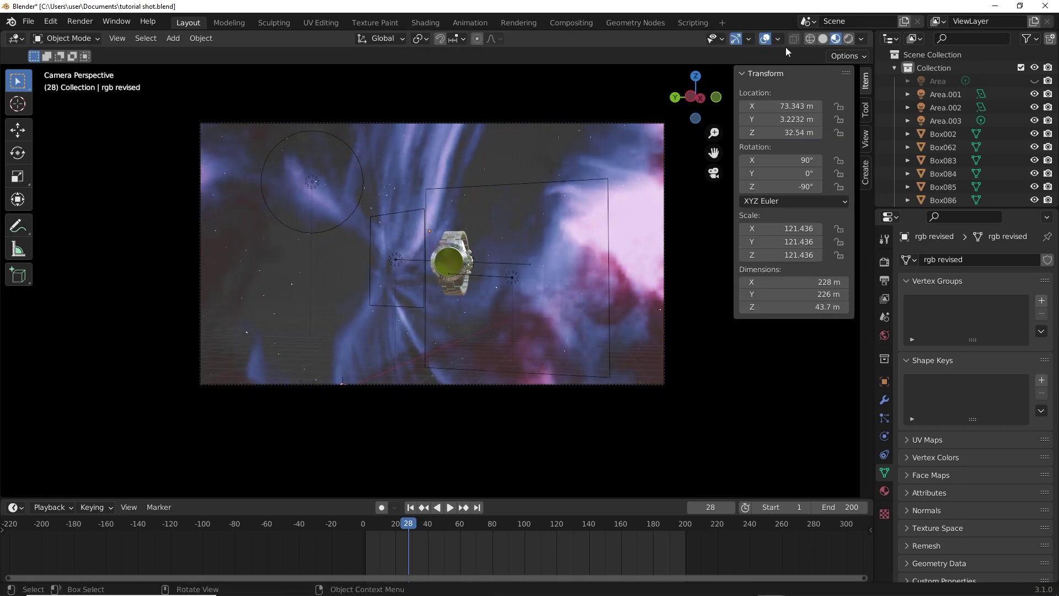
# Play the animation from its first frames in rendered camera view with overlays hidden to check the reshaped nebula plane.
pyautogui.press('z')
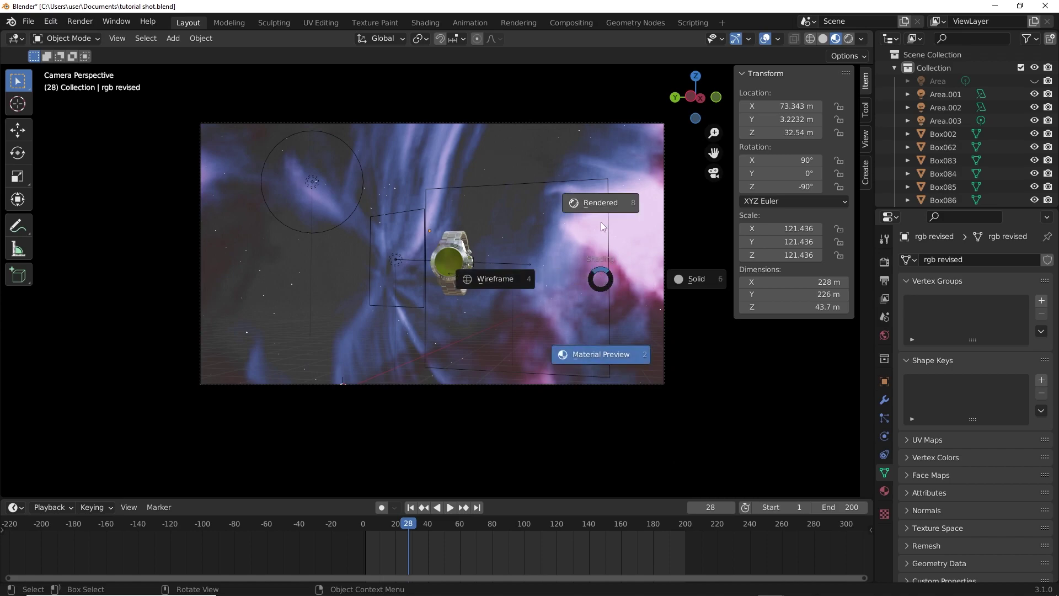
pyautogui.click(601, 175)
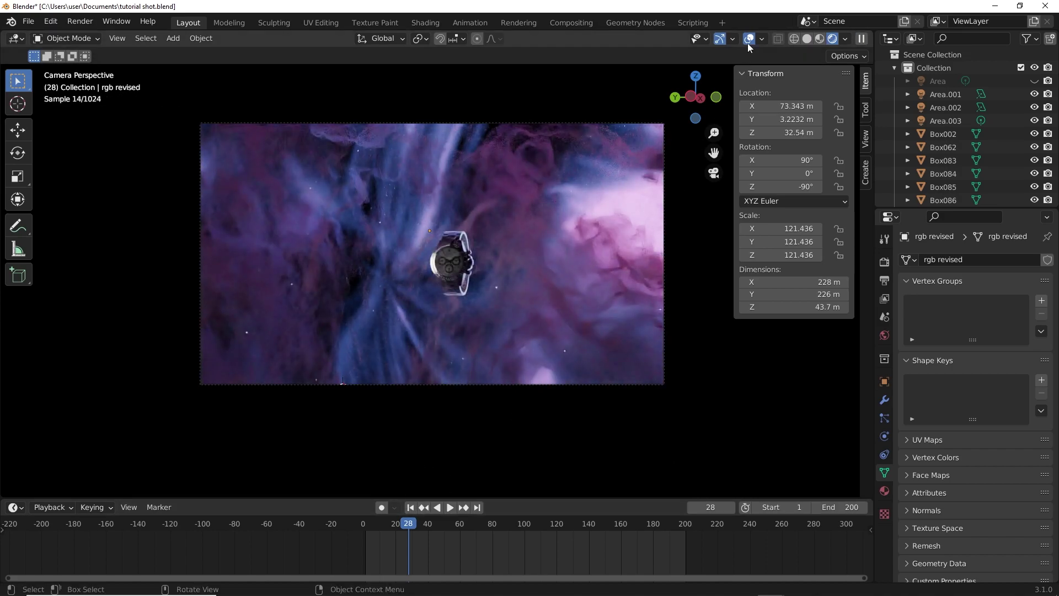
pyautogui.click(749, 40)
pyautogui.moveTo(394, 525); pyautogui.dragTo(369, 523)
pyautogui.press('space')
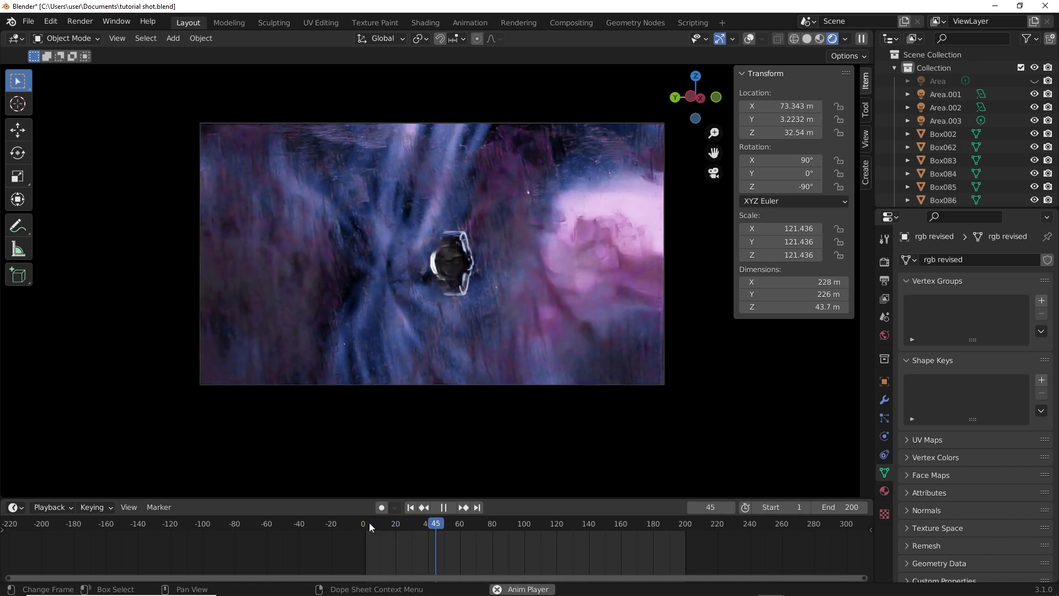
pyautogui.press('space')
pyautogui.hotkey('shift', 'alt', 'z')
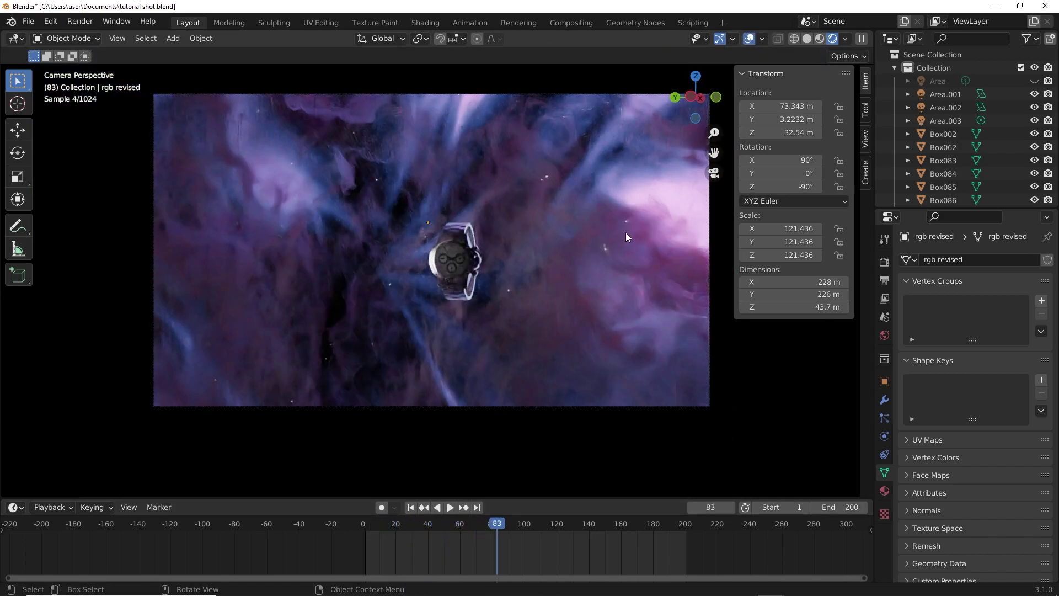
# Show the scene in wireframe from the top, framing the area between the watch and the camera.
pyautogui.hotkey('shift', 'z')
pyautogui.moveTo(458, 231)
pyautogui.mouseDown(button='middle')
pyautogui.moveTo(471, 297)
pyautogui.moveTo(491, 280)
pyautogui.moveTo(496, 246)
pyautogui.moveTo(511, 333)
pyautogui.mouseUp(button='middle')
pyautogui.scroll(5, 511, 331)
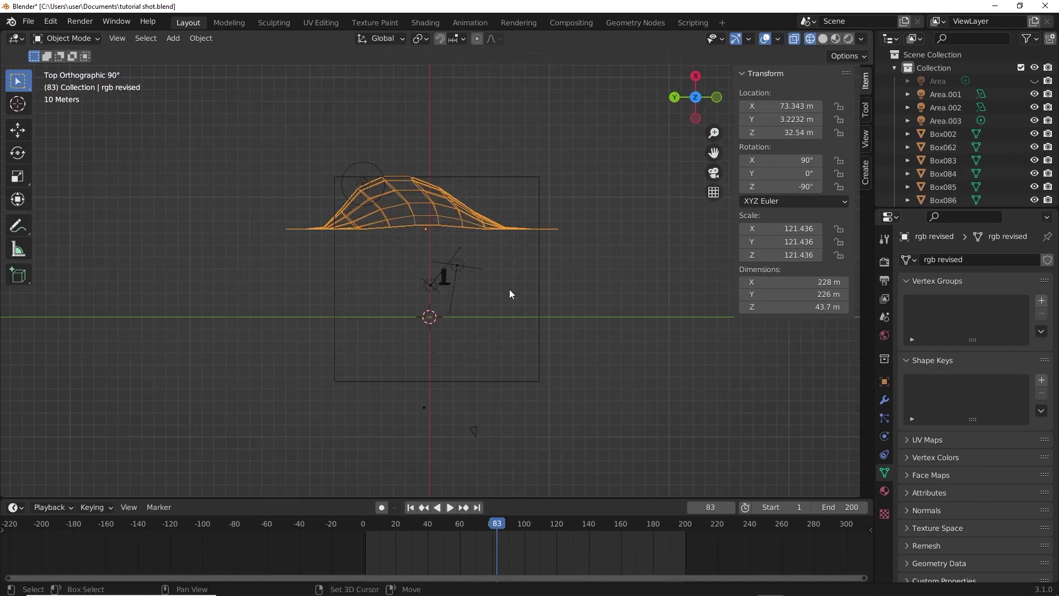
pyautogui.click(633, 282)
pyautogui.keyDown('shift'); pyautogui.moveTo(607, 308); pyautogui.dragTo(551, 197, button='middle'); pyautogui.keyUp('shift')
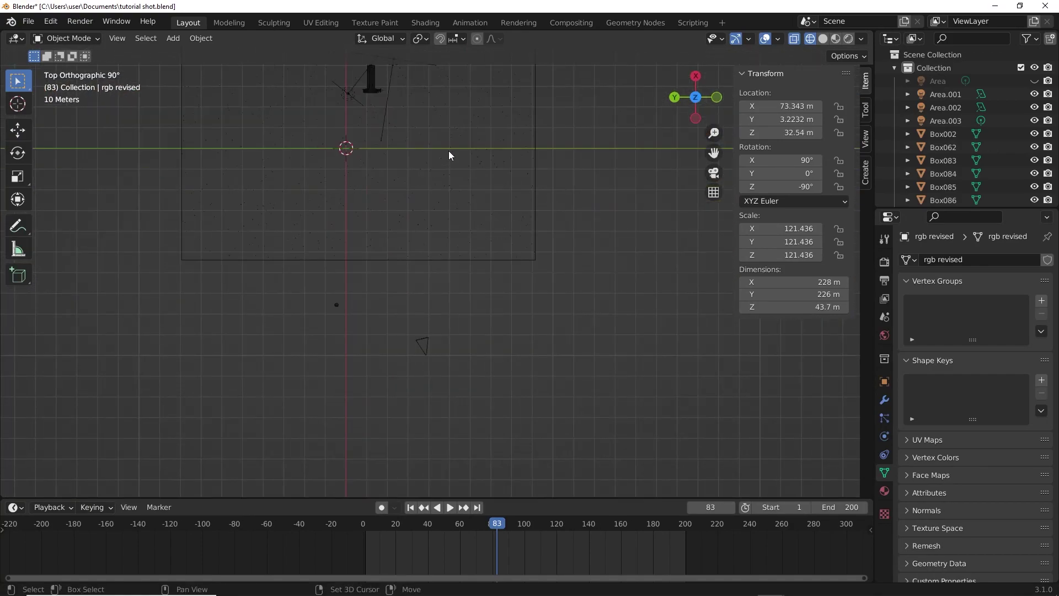
pyautogui.hotkey('shift', 'a')
pyautogui.moveTo(463, 160)
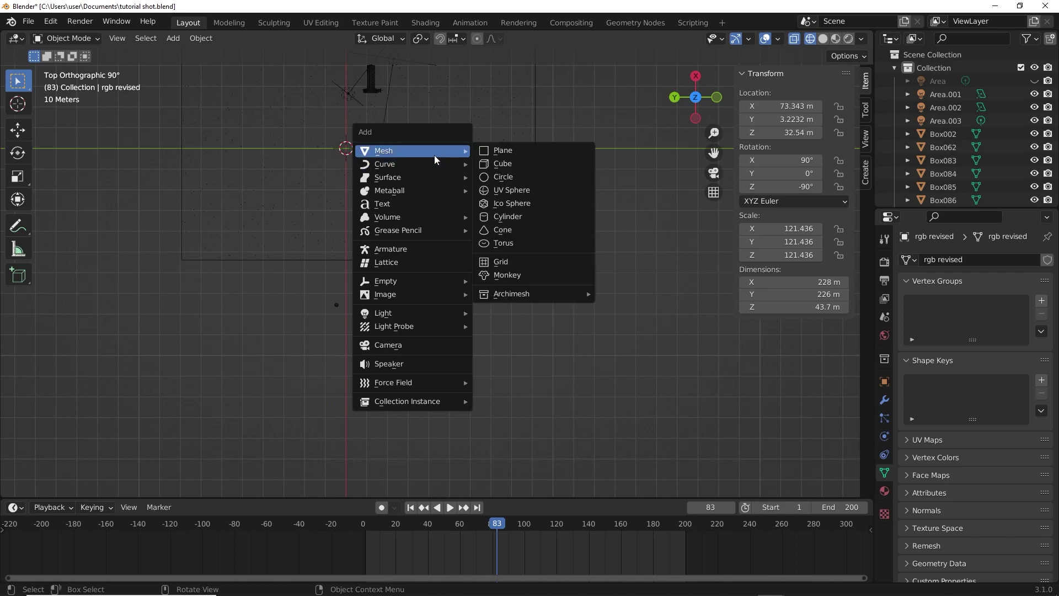
pyautogui.click(524, 177)
pyautogui.hotkey('ctrl', 'z')
# Add a mesh circle at the world origin and scale it up to about 215 m across.
pyautogui.hotkey('shift', 'a')
pyautogui.moveTo(441, 144)
pyautogui.click(483, 168)
pyautogui.keyDown('shift'); pyautogui.moveTo(482, 200); pyautogui.dragTo(521, 252, button='middle'); pyautogui.keyUp('shift')
pyautogui.press('s')
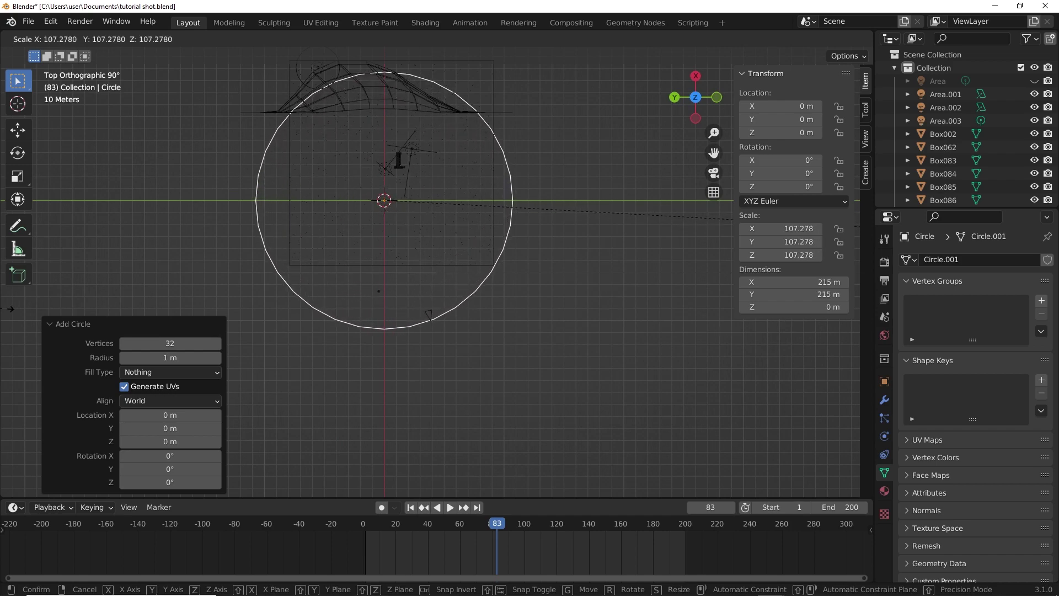
pyautogui.click(799, 272)
# Raise the circle along Z to about 16 m, near the camera's height.
pyautogui.moveTo(689, 309); pyautogui.dragTo(574, 304, button='middle')
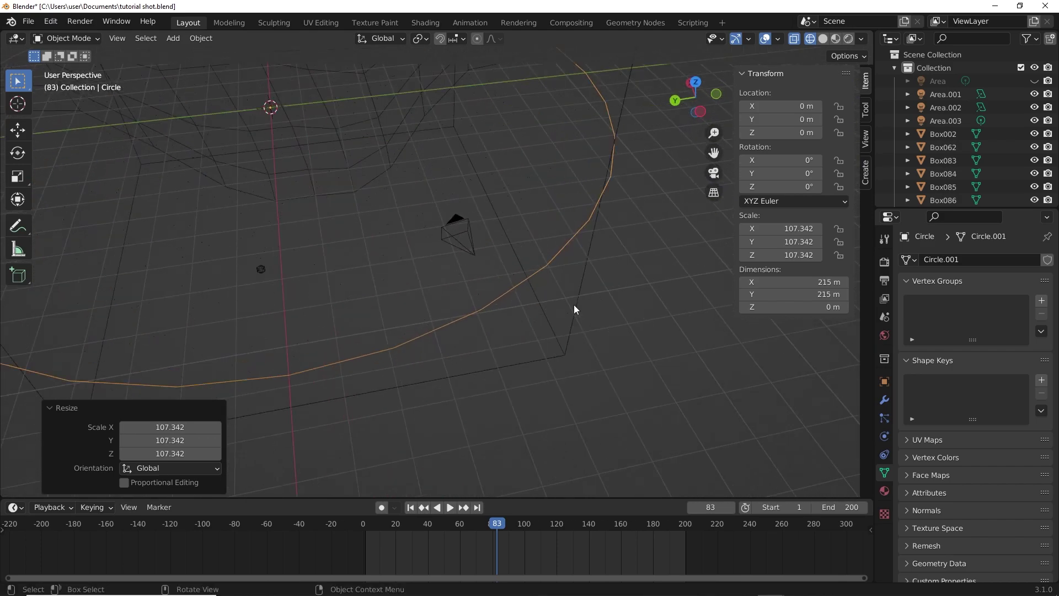
pyautogui.press('g')
pyautogui.press('z')
pyautogui.click(628, 478)
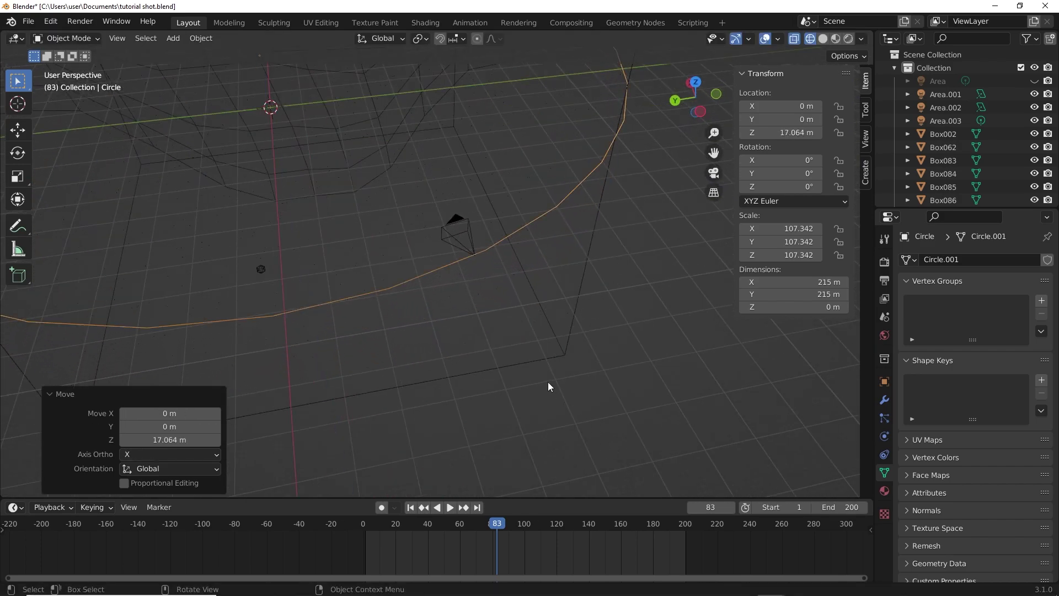
pyautogui.scroll(2, 535, 361)
pyautogui.keyDown('shift'); pyautogui.moveTo(530, 349); pyautogui.dragTo(515, 393, button='middle'); pyautogui.keyUp('shift')
pyautogui.scroll(5, 524, 364)
pyautogui.press('g')
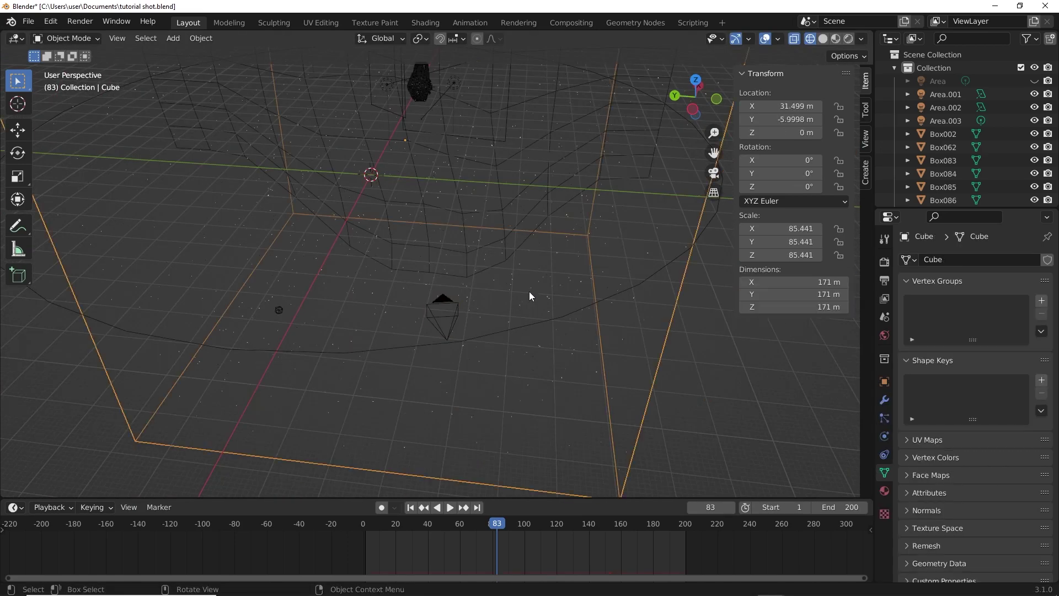
# Move the circle in top view about 28 m along X and -12.5 m along Y towards the watch.
pyautogui.moveTo(529, 292); pyautogui.dragTo(542, 346, button='middle')
pyautogui.click(535, 340)
pyautogui.moveTo(441, 203); pyautogui.dragTo(427, 253, button='middle')
pyautogui.keyDown('shift'); pyautogui.moveTo(415, 100); pyautogui.dragTo(421, 292, button='middle'); pyautogui.keyUp('shift')
pyautogui.keyDown('shift'); pyautogui.moveTo(389, 168); pyautogui.dragTo(382, 250, button='middle'); pyautogui.keyUp('shift')
pyautogui.scroll(1, 421, 240)
pyautogui.scroll(-2, 423, 237)
pyautogui.press('g')
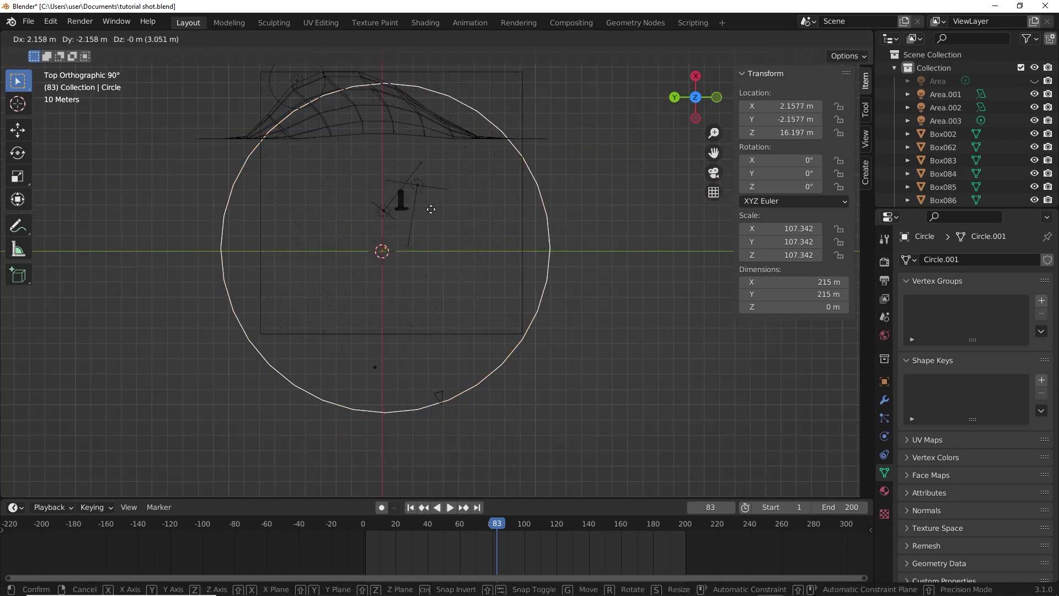
pyautogui.click(448, 168)
# Fine-tune the circle's centre on the watch by moving it about -1 m along X and 0.5 m along Y.
pyautogui.keyDown('shift'); pyautogui.moveTo(468, 222); pyautogui.dragTo(474, 240, button='middle'); pyautogui.keyUp('shift')
pyautogui.scroll(10, 476, 243)
pyautogui.press('g')
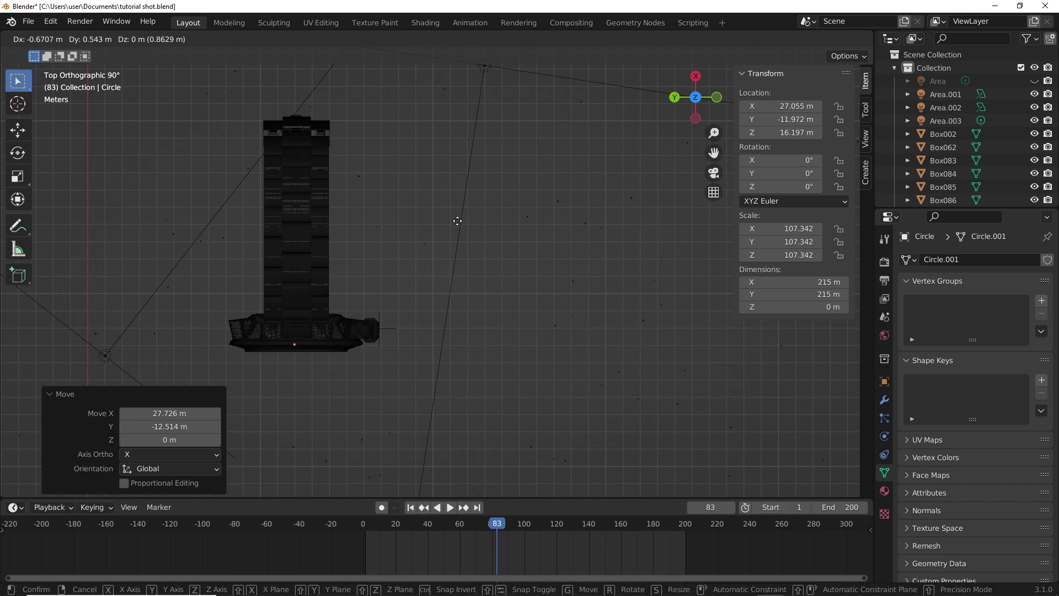
pyautogui.click(462, 241)
# Enlarge the circle to about 259 m across so that its outline passes by the camera.
pyautogui.keyDown('ctrl'); pyautogui.moveTo(472, 280); pyautogui.dragTo(496, 464, button='middle'); pyautogui.keyUp('ctrl')
pyautogui.keyDown('shift'); pyautogui.moveTo(491, 360); pyautogui.dragTo(507, 267, button='middle'); pyautogui.keyUp('shift')
pyautogui.keyDown('shift'); pyautogui.moveTo(556, 315); pyautogui.dragTo(553, 144, button='middle'); pyautogui.keyUp('shift')
pyautogui.press('s')
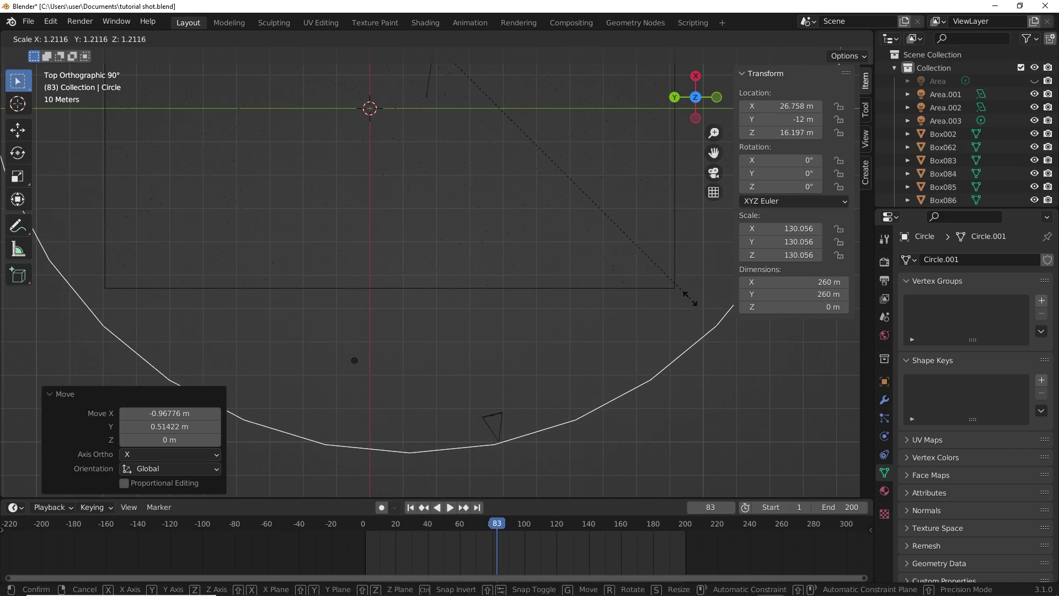
pyautogui.click(663, 325)
# Parent the camera to the circle with the Object option.
pyautogui.moveTo(662, 326); pyautogui.dragTo(702, 295, button='middle')
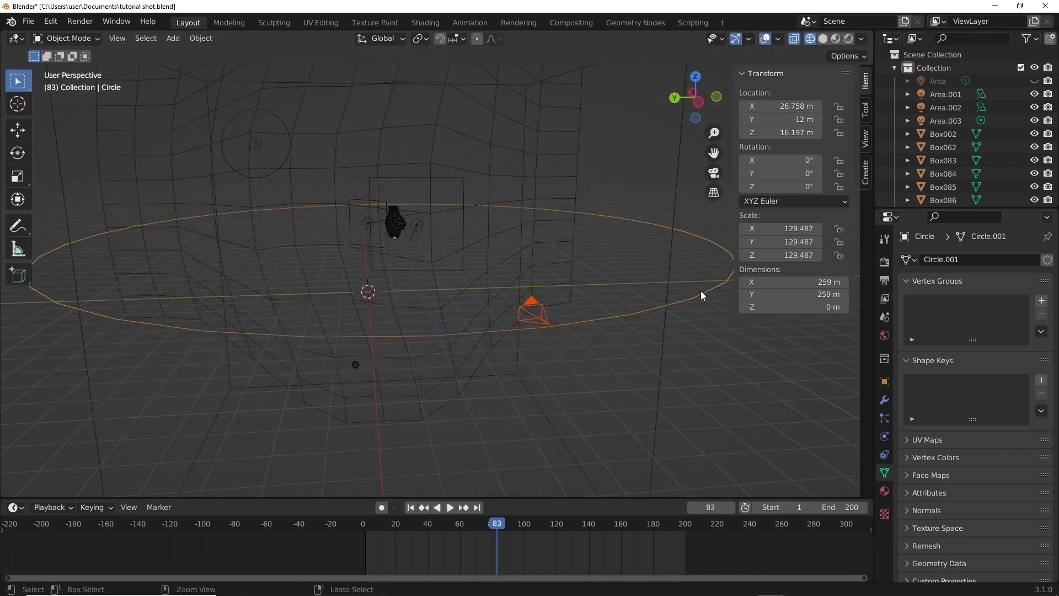
pyautogui.hotkey('ctrl', 'p')
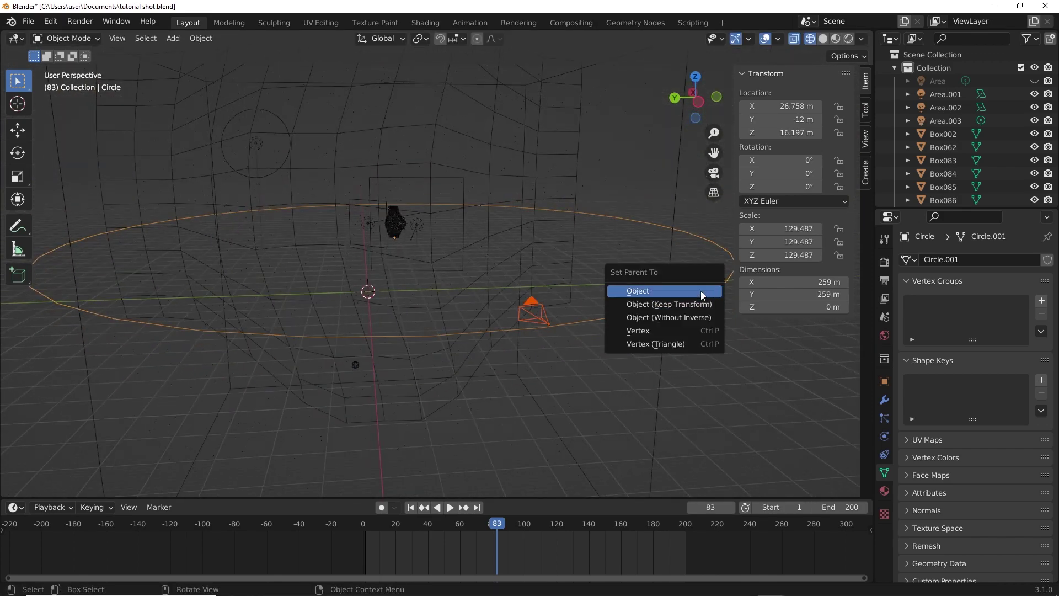
pyautogui.click(701, 290)
# Select only the circle and raise it about 5.7 m along global Z.
pyautogui.click(700, 292)
pyautogui.press('g')
pyautogui.press('z')
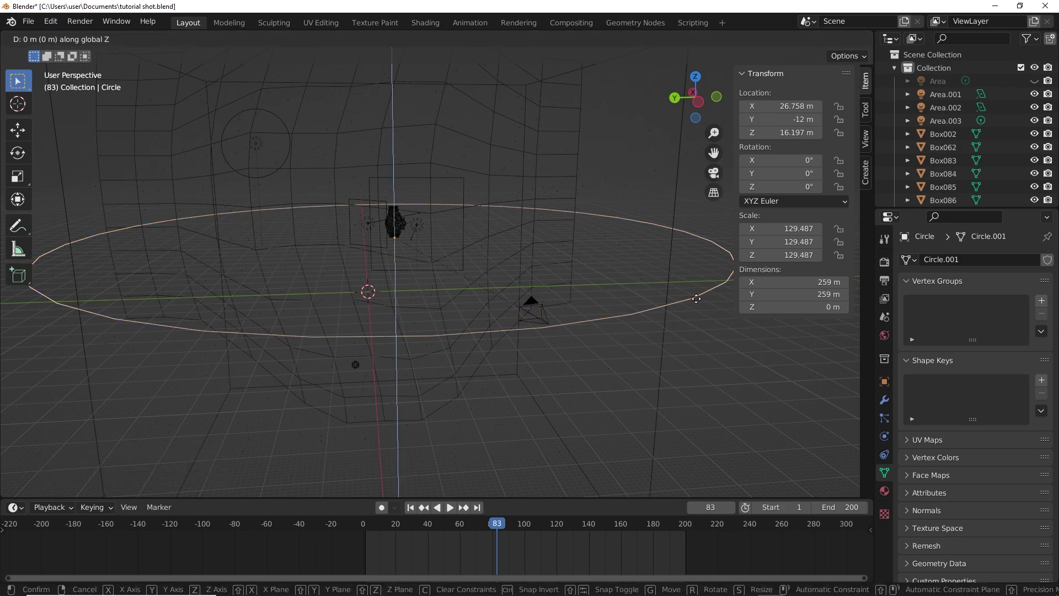
pyautogui.click(711, 164)
# Scale the circle to about 0.75 of its size in camera view to bring the parented camera closer to the watch.
pyautogui.press('KP_0')
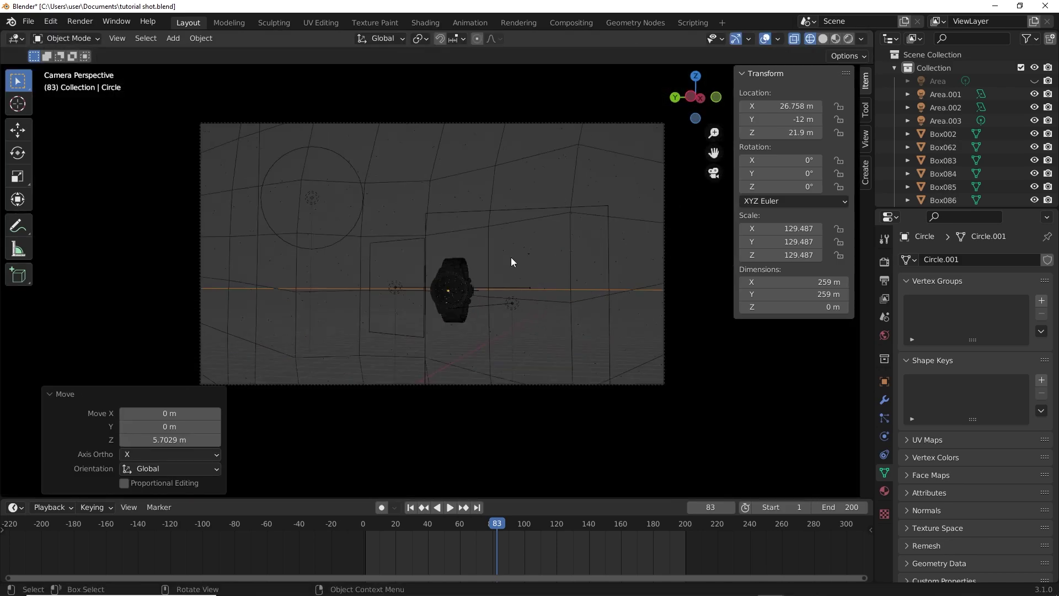
pyautogui.keyDown('shift'); pyautogui.moveTo(745, 368); pyautogui.dragTo(647, 262, button='middle'); pyautogui.keyUp('shift')
pyautogui.keyDown('shift'); pyautogui.moveTo(472, 259); pyautogui.dragTo(528, 286, button='middle'); pyautogui.keyUp('shift')
pyautogui.press('s')
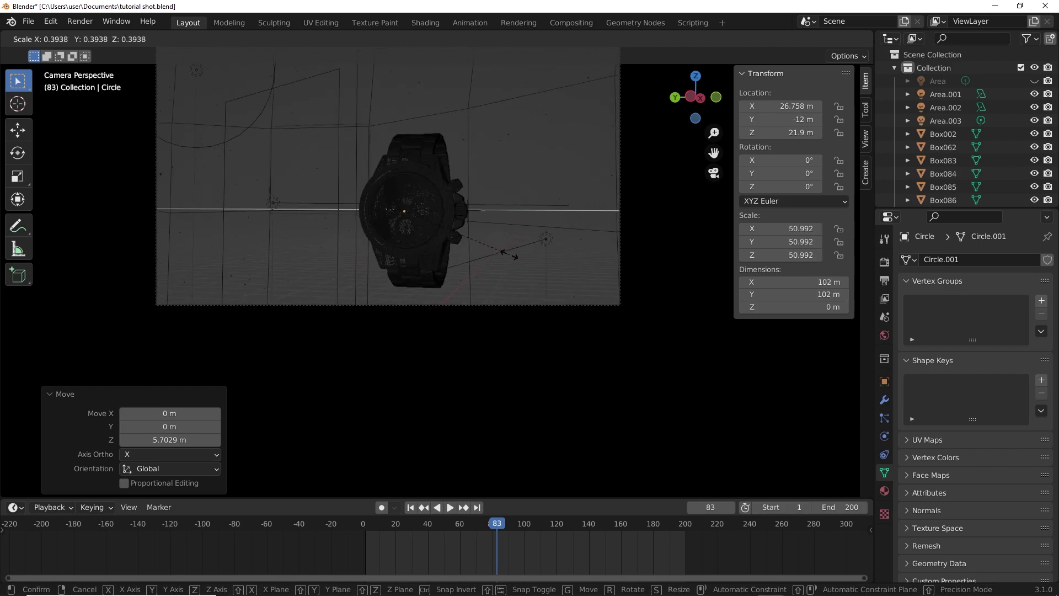
pyautogui.click(612, 278)
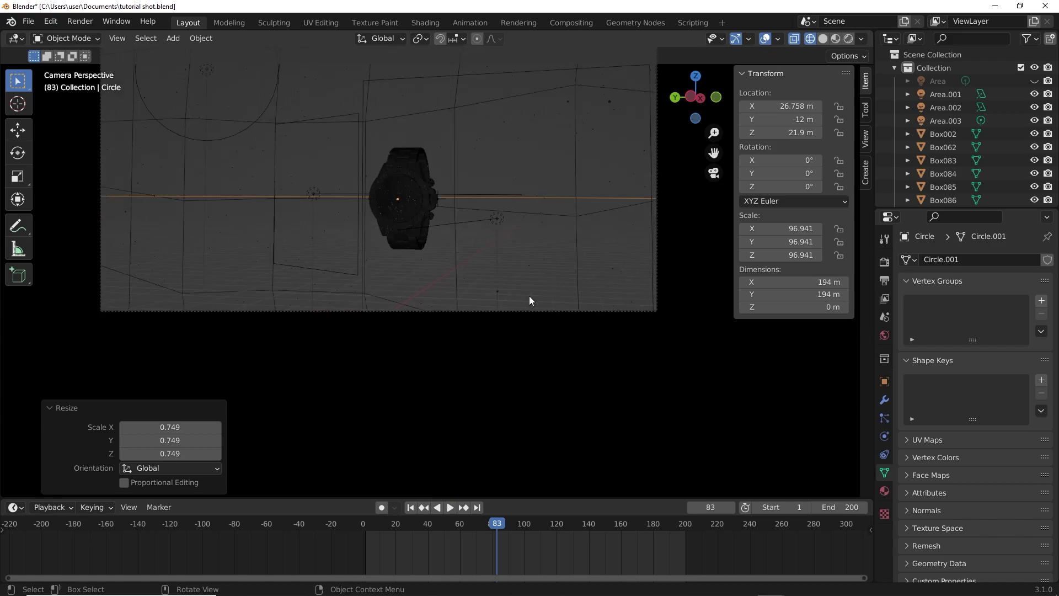
# Undo the last resize of the circle and keyframe its 129.487 scale at frame 2.
pyautogui.hotkey('ctrl', 'z')
pyautogui.click(366, 525)
pyautogui.press('space')
pyautogui.rightClick(788, 237)
pyautogui.click(788, 236)
# At frame 20, shrink the circle in camera view to bring the camera closer and keyframe its scale.
pyautogui.click(395, 525)
pyautogui.press('s')
pyautogui.click(613, 277)
pyautogui.rightClick(788, 237)
pyautogui.click(788, 236)
# Preview the move from frame 2, then shrink the circle to a scale of about 85.9 at frame 100 and keyframe it.
pyautogui.click(366, 525)
pyautogui.press('space')
pyautogui.press('space')
pyautogui.click(525, 525)
pyautogui.press('s')
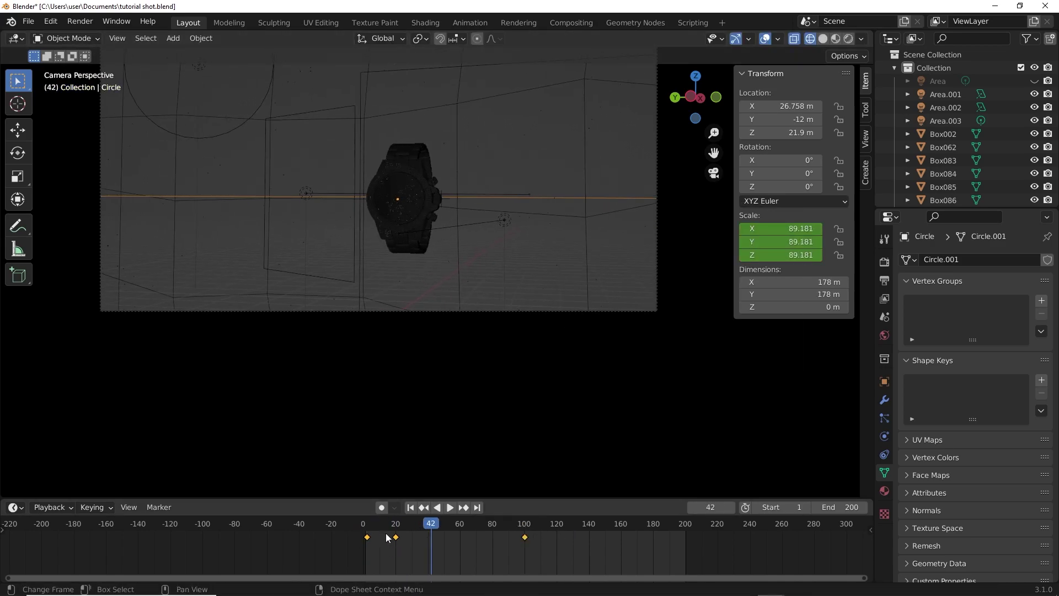
# Select the circle's scale keyframe at frame 2 and open its curves in the Graph Editor of the Animation workspace.
pyautogui.moveTo(379, 561); pyautogui.dragTo(350, 515)
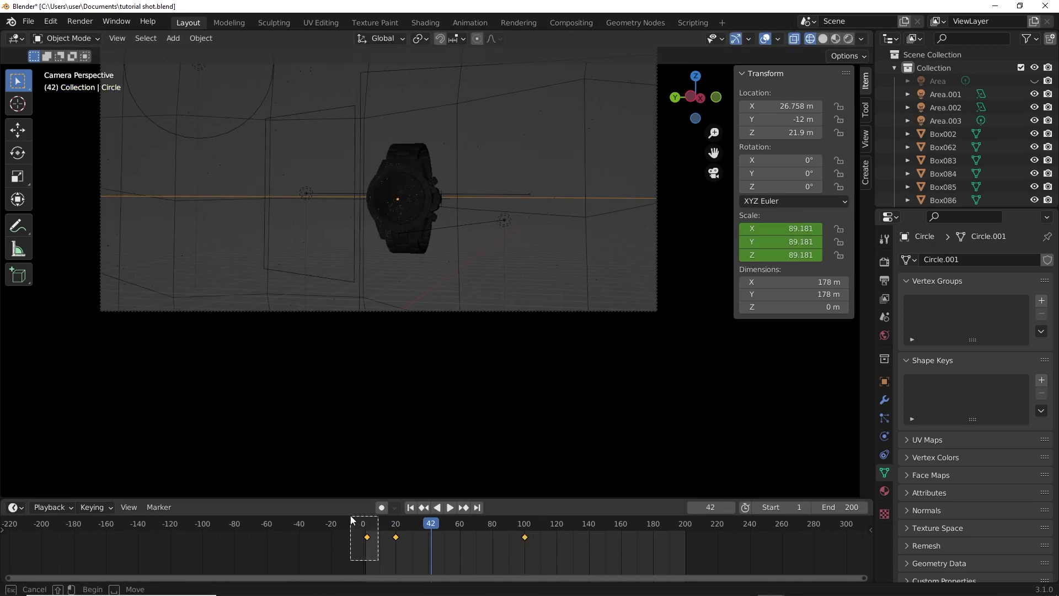
pyautogui.click(479, 22)
pyautogui.click(25, 431)
pyautogui.click(24, 430)
pyautogui.click(20, 432)
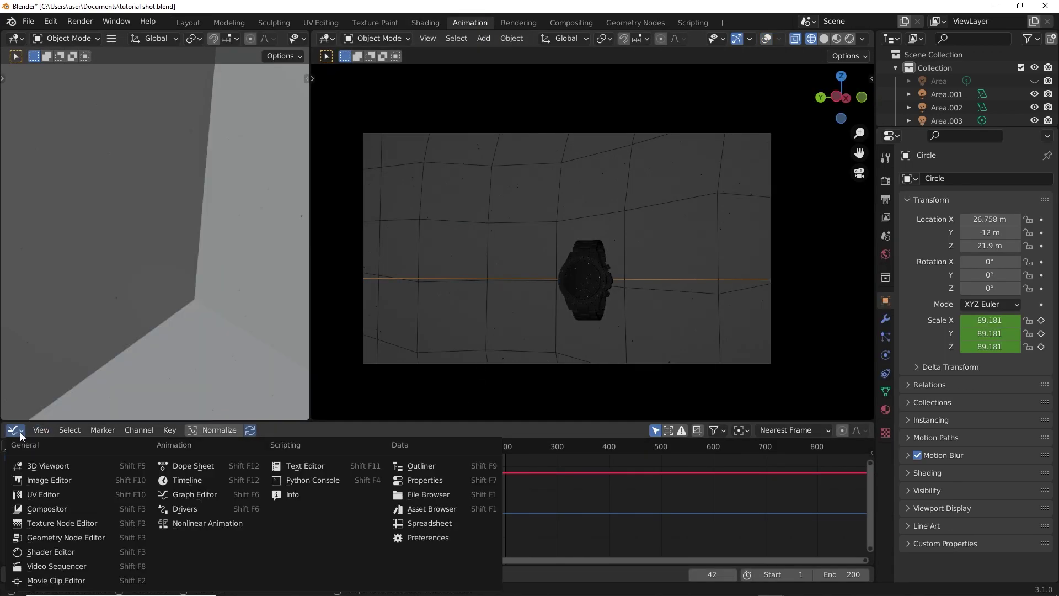
pyautogui.click(209, 497)
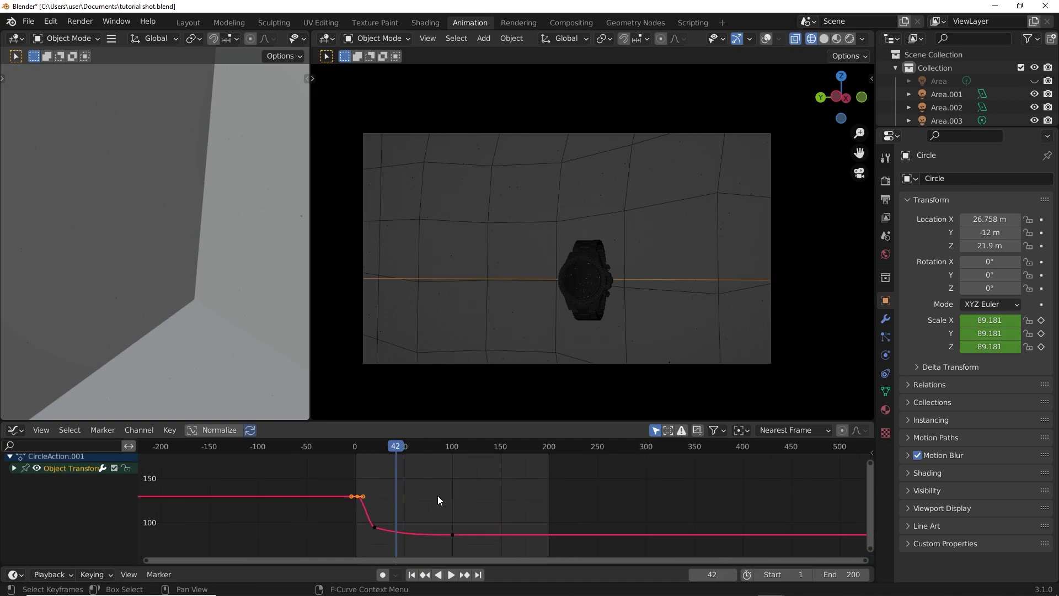
# Lengthen the handles of the frame 2 scale keyframe horizontally to about 31 frames on each side.
pyautogui.scroll(5, 438, 500)
pyautogui.scroll(3, 510, 477)
pyautogui.moveTo(501, 485); pyautogui.dragTo(403, 520)
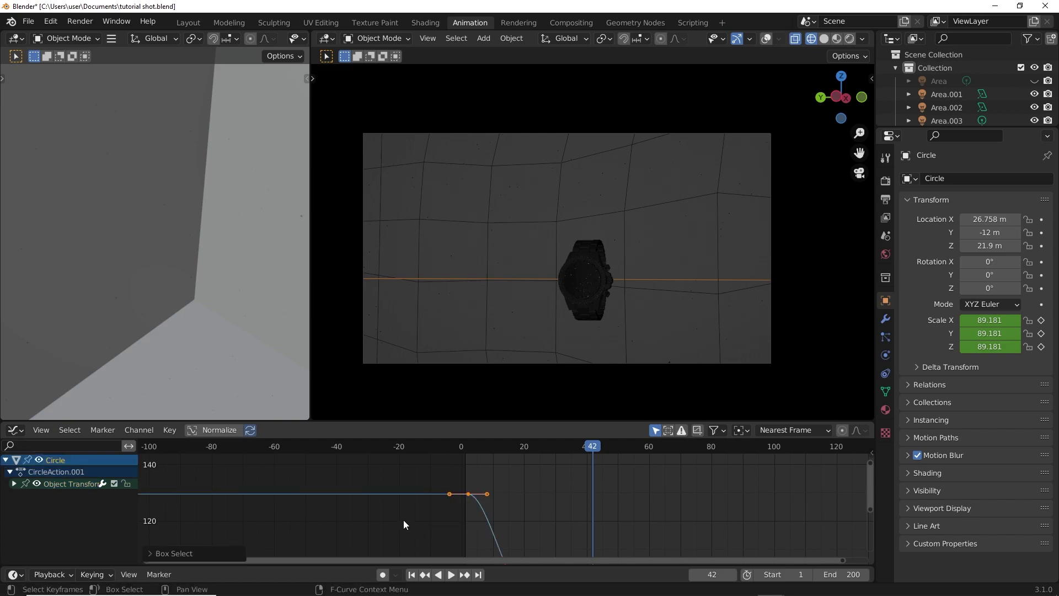
pyautogui.press('s')
pyautogui.press('x')
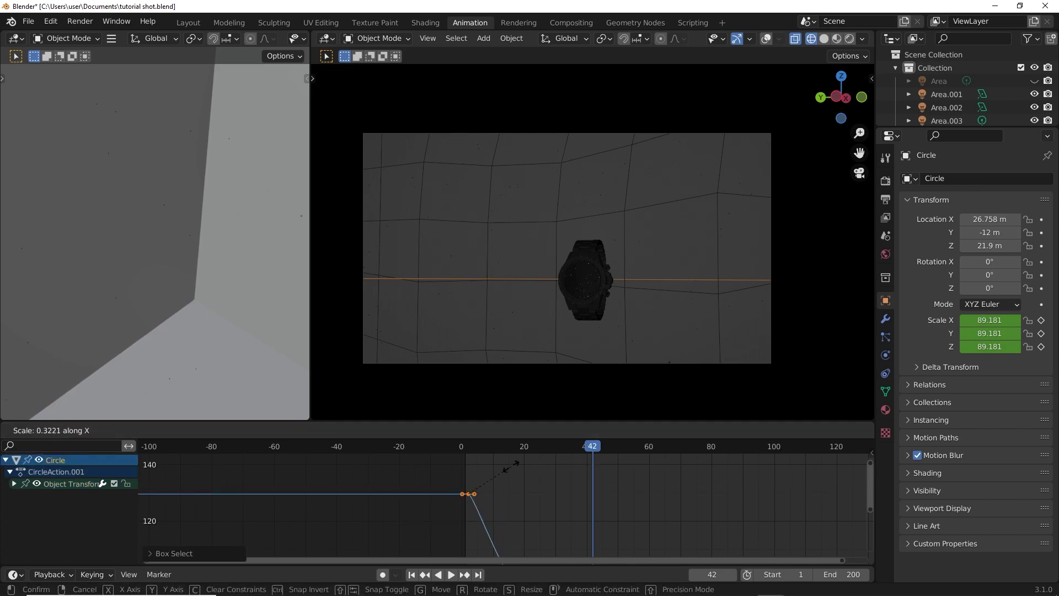
pyautogui.click(551, 494)
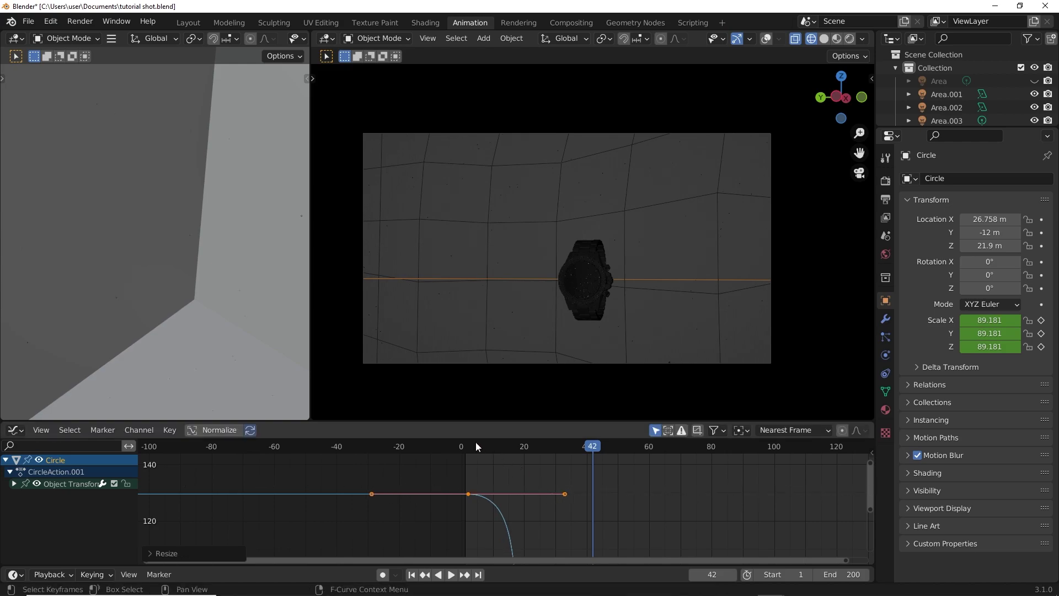
# Shorten the handles of the frame 20 scale keyframe along X so its outgoing handle spans about 10 frames.
pyautogui.moveTo(483, 480); pyautogui.dragTo(418, 470, button='middle')
pyautogui.scroll(1, 419, 471)
pyautogui.click(394, 445)
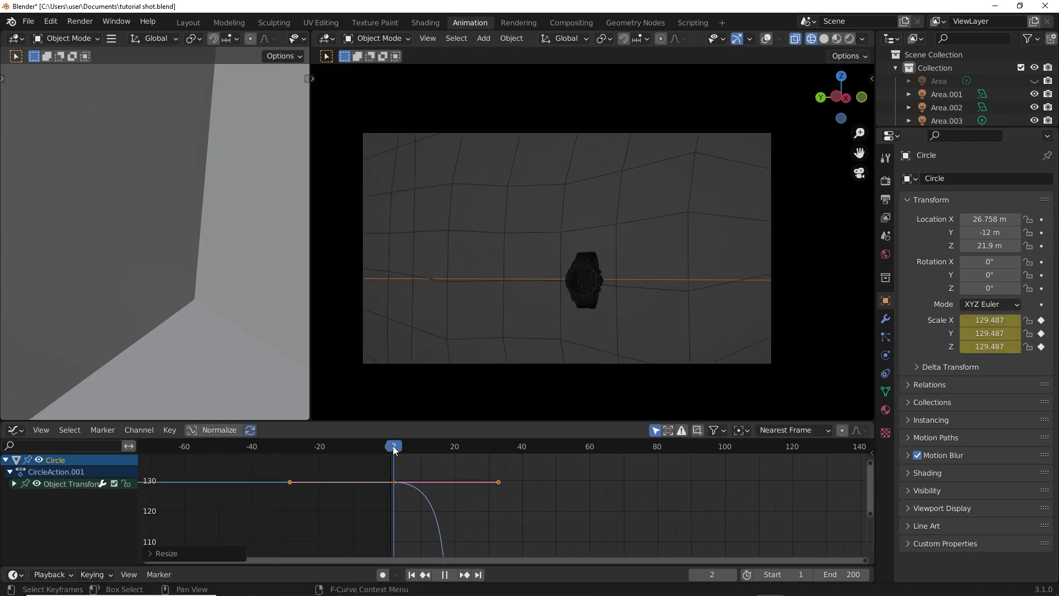
pyautogui.scroll(-1, 602, 505)
pyautogui.moveTo(552, 509); pyautogui.dragTo(516, 440, button='middle')
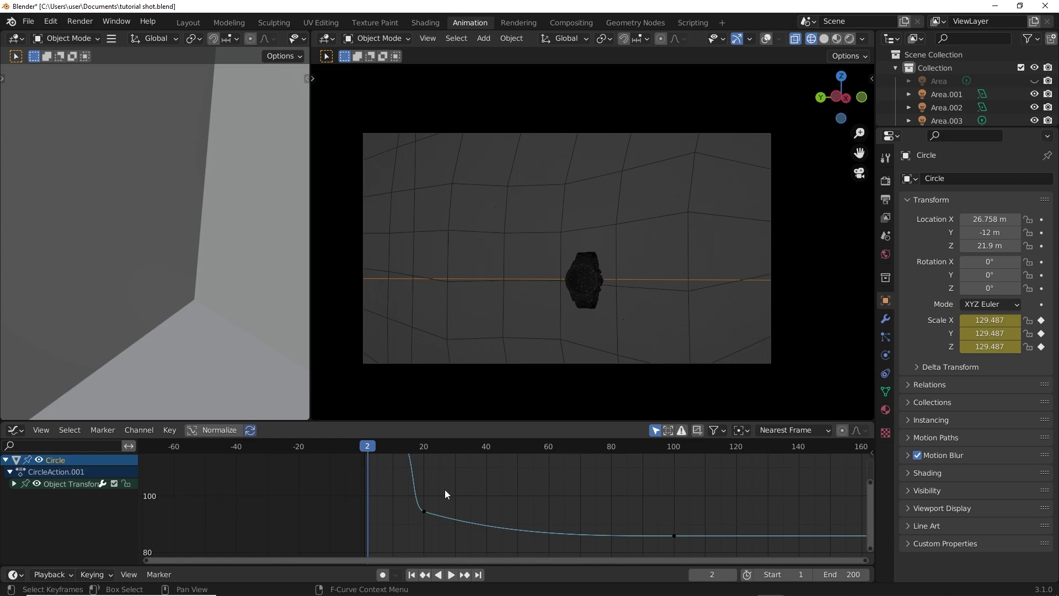
pyautogui.moveTo(447, 493); pyautogui.dragTo(411, 521)
pyautogui.press('s')
pyautogui.press('x')
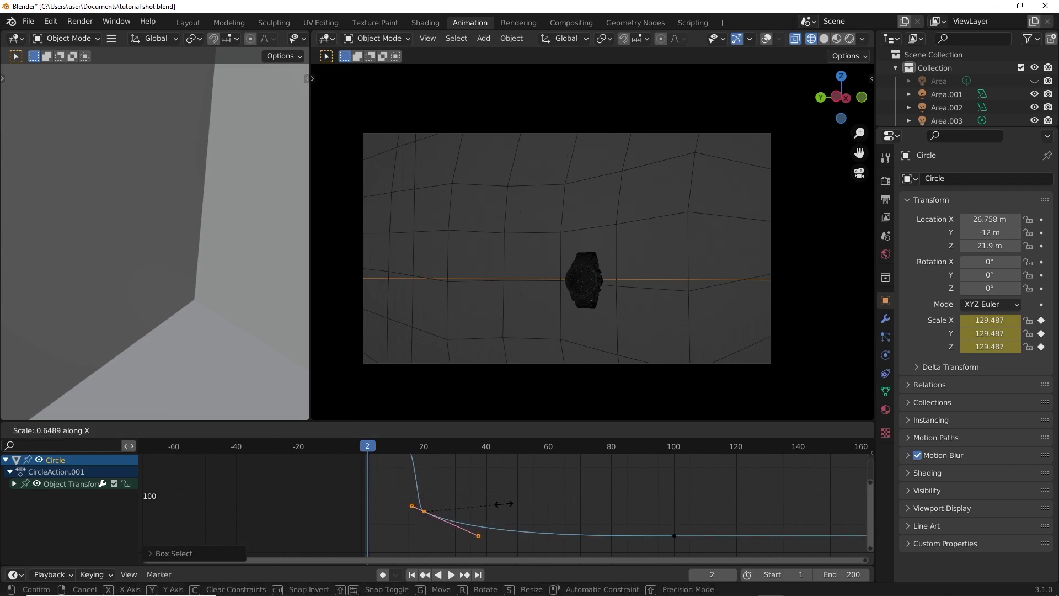
pyautogui.click(468, 518)
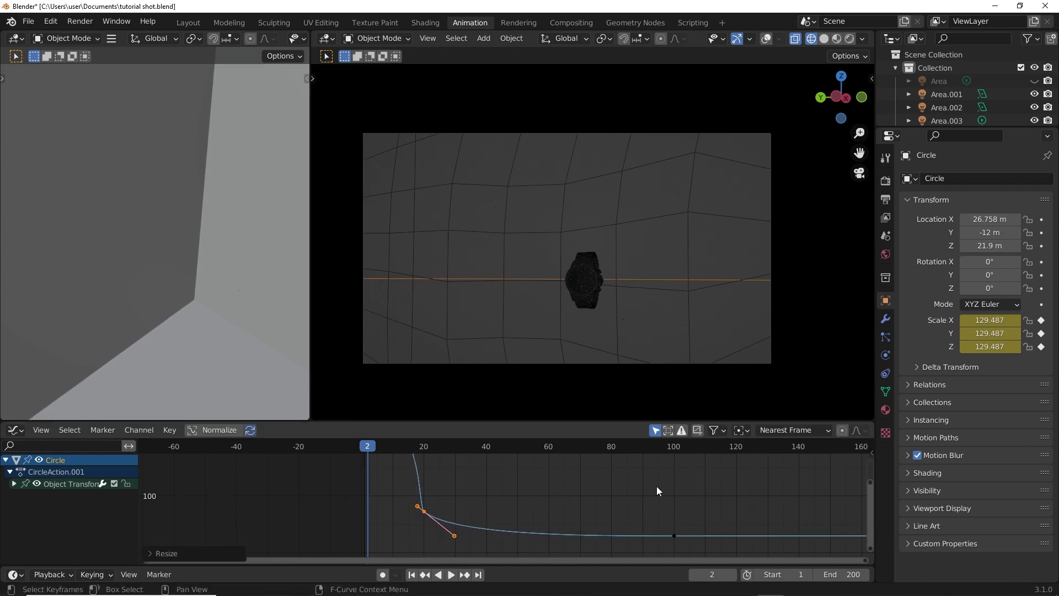
# Shorten the frame 2 scale keyframe's handles horizontally to about 13 frames per side and play back the camera move.
pyautogui.press('space')
pyautogui.press('space')
pyautogui.moveTo(411, 474); pyautogui.dragTo(450, 518, button='middle')
pyautogui.moveTo(445, 511); pyautogui.dragTo(416, 478)
pyautogui.press('s')
pyautogui.press('x')
pyautogui.click(472, 493)
pyautogui.hotkey('shift', 'Left')
pyautogui.press('space')
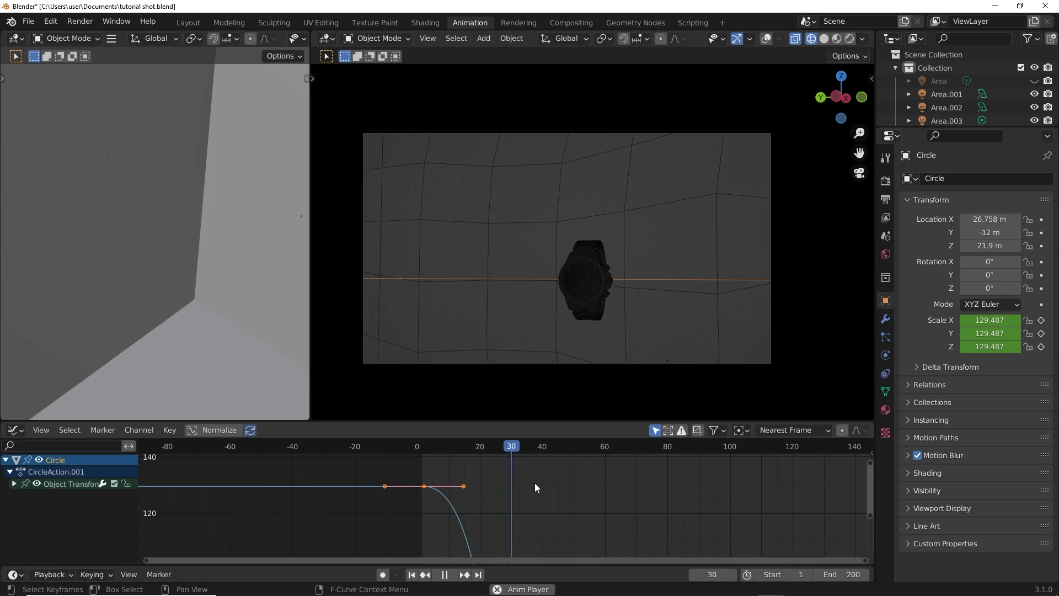
pyautogui.click(422, 446)
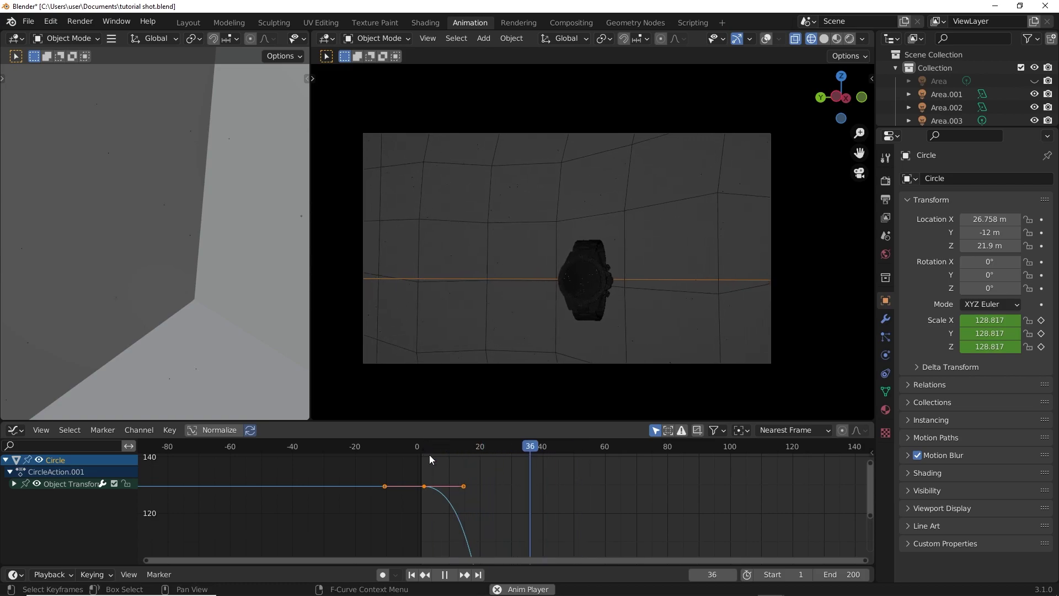
pyautogui.press('space')
# In the Layout workspace at frame 2, rotate the circle in camera view to about 15.1° X and keyframe its rotation.
pyautogui.click(188, 23)
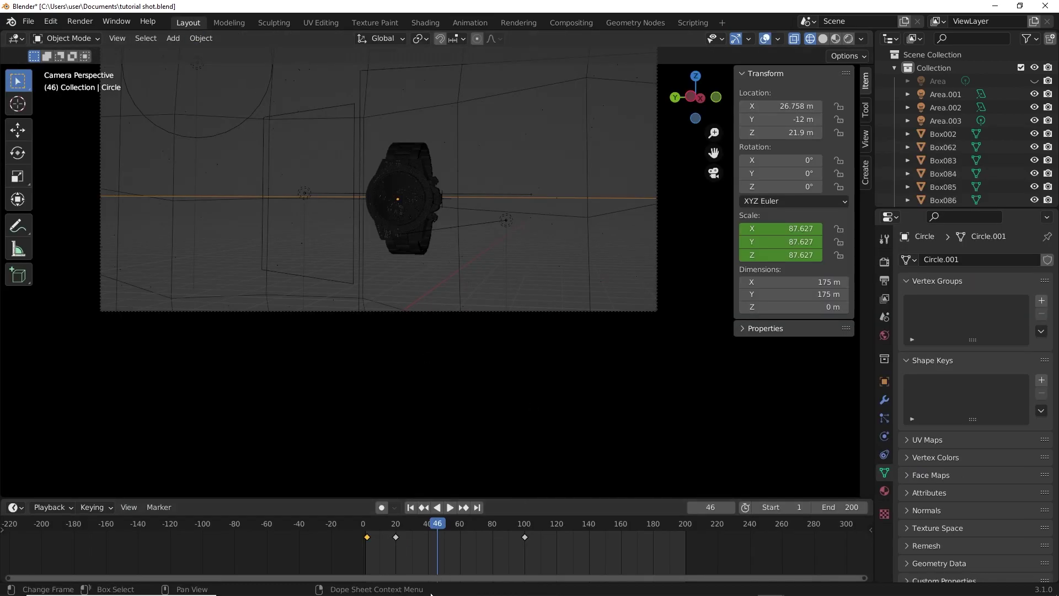
pyautogui.click(368, 527)
pyautogui.rightClick(781, 160)
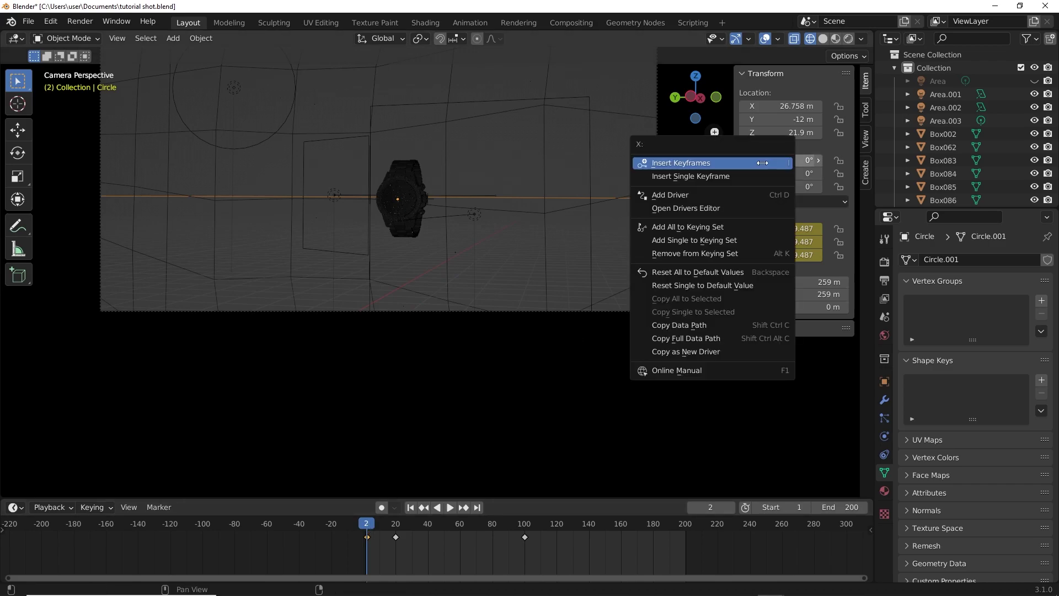
pyautogui.click(686, 161)
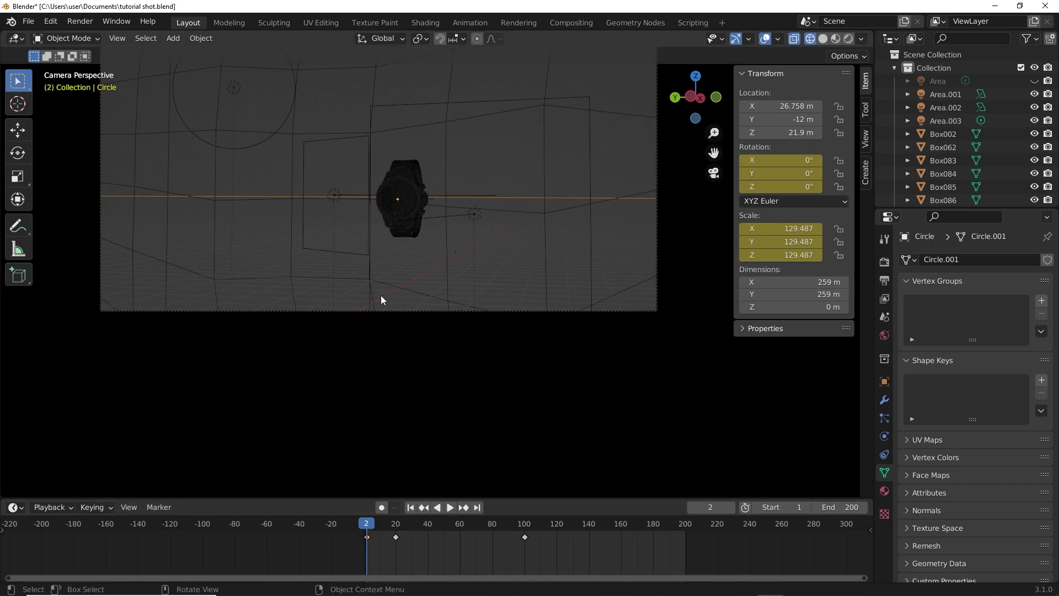
pyautogui.press('r')
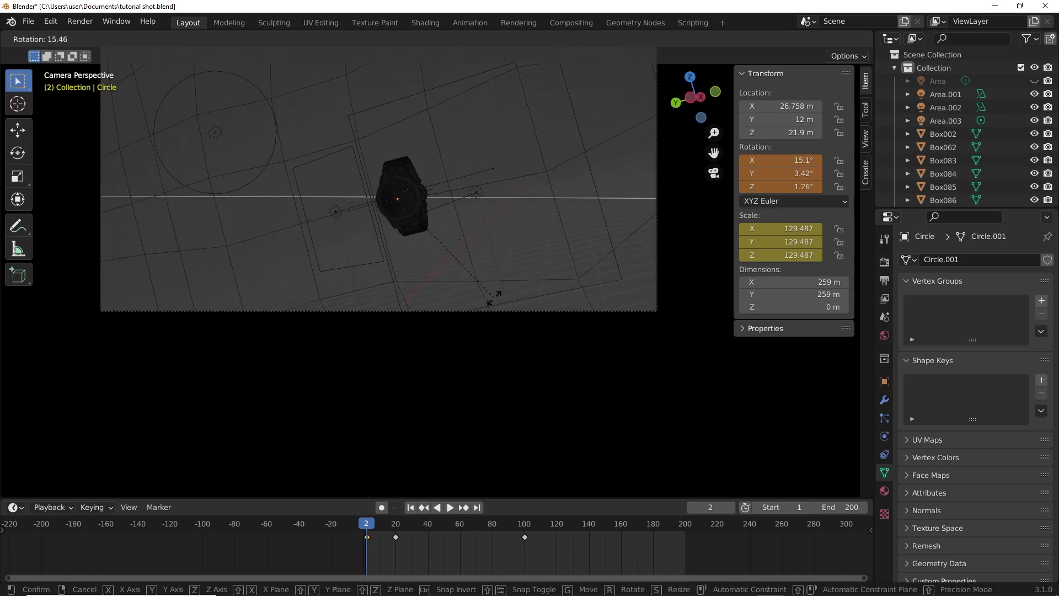
pyautogui.click(519, 268)
pyautogui.rightClick(781, 160)
pyautogui.click(685, 163)
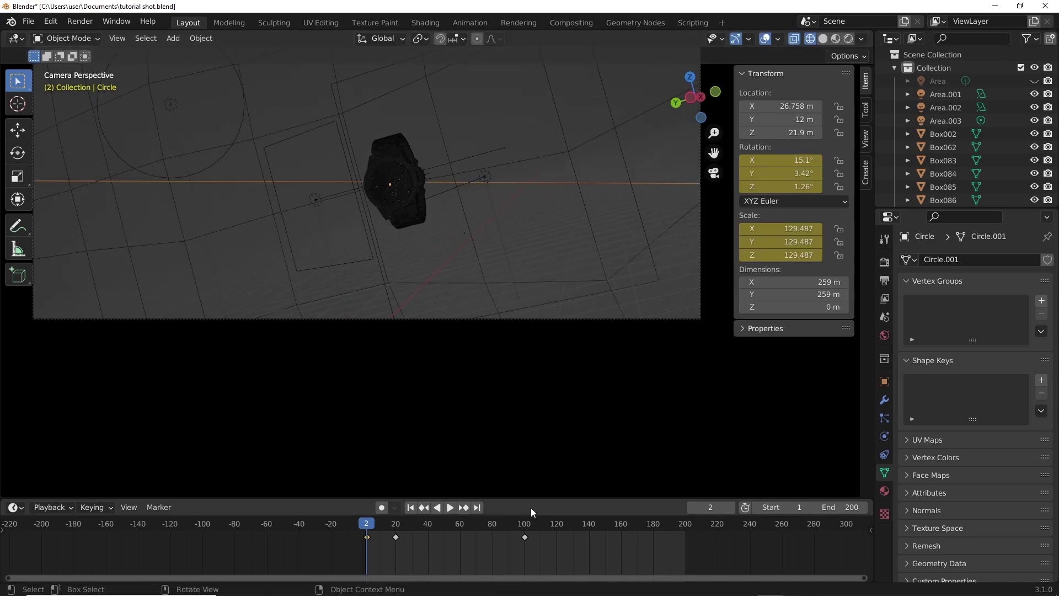
# At frame 100, rotate the circle about 5° further in camera view, keyframe its rotation and play back the animation.
pyautogui.click(525, 522)
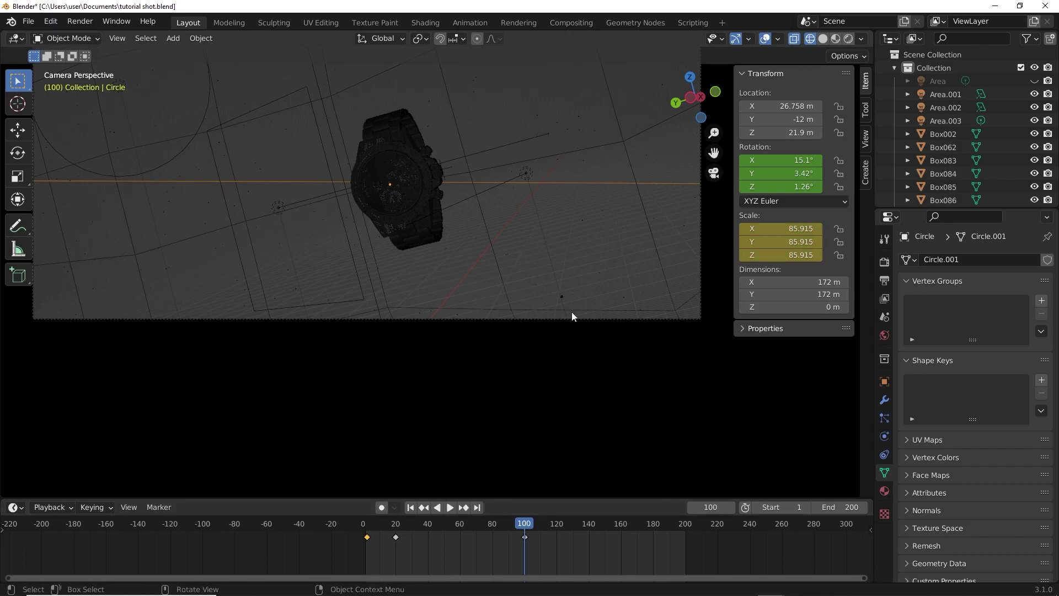
pyautogui.press('r')
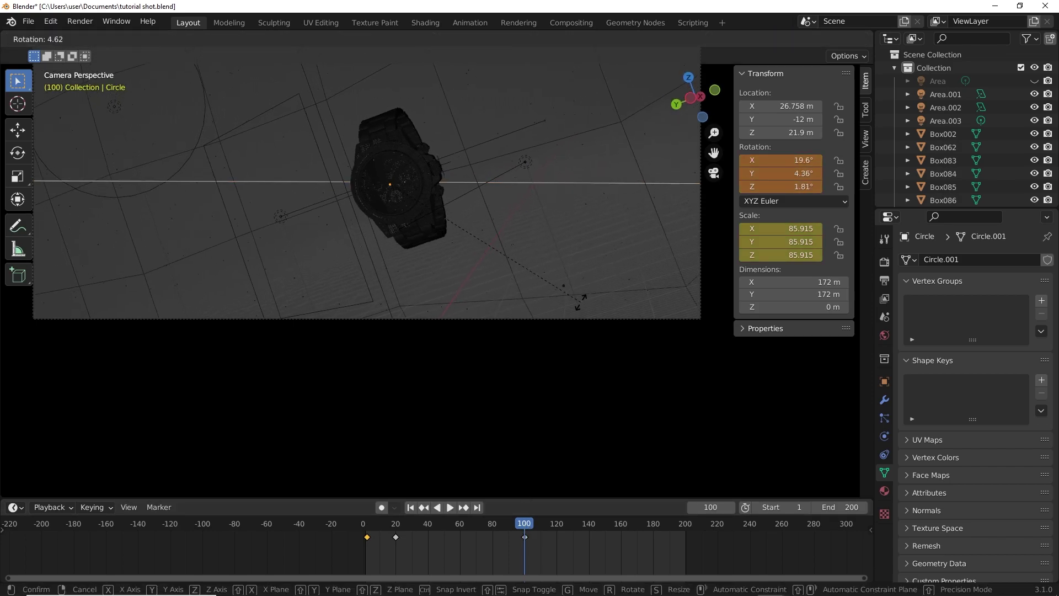
pyautogui.click(581, 303)
pyautogui.rightClick(760, 160)
pyautogui.click(756, 165)
pyautogui.click(362, 528)
pyautogui.press('space')
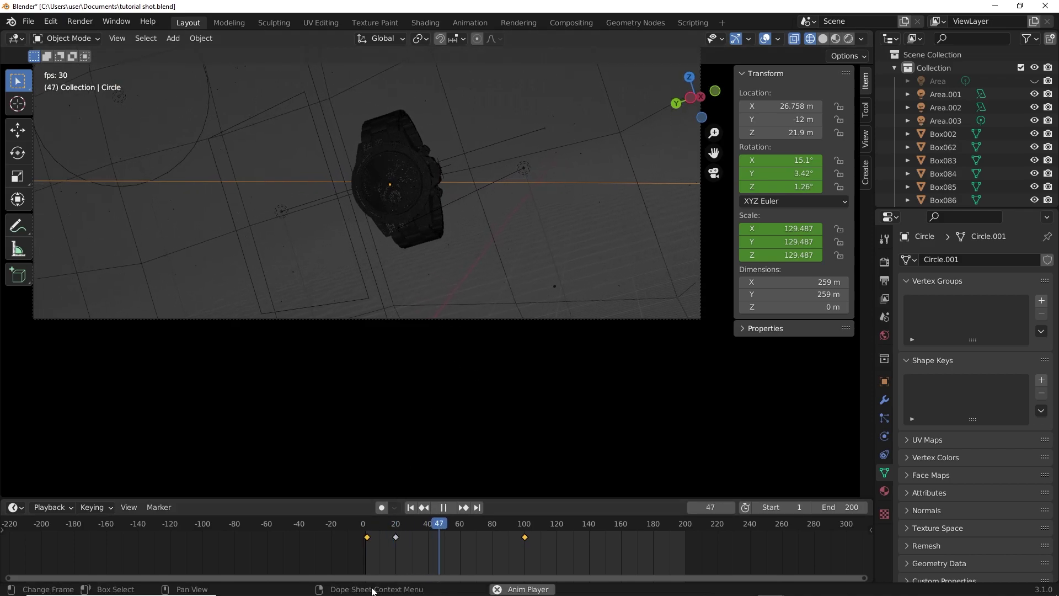
pyautogui.click(368, 524)
pyautogui.click(369, 524)
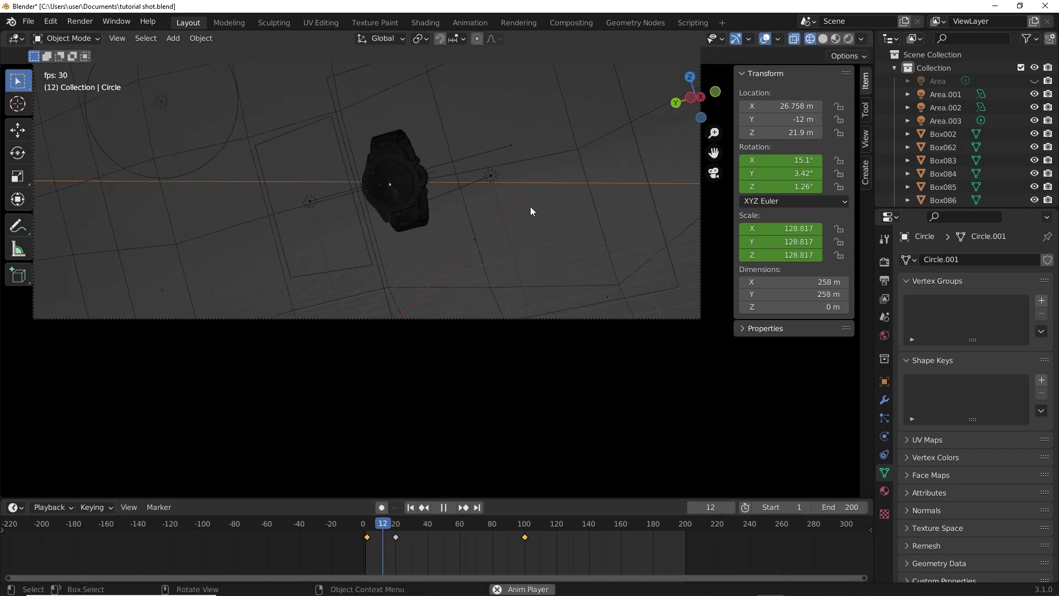
pyautogui.scroll(-3, 594, 159)
pyautogui.press('space')
# At frame 2, reduce the circle's tilt to about 10.2° X and keyframe its rotation again.
pyautogui.click(368, 525)
pyautogui.moveTo(369, 524); pyautogui.dragTo(367, 524)
pyautogui.scroll(3, 509, 330)
pyautogui.press('r')
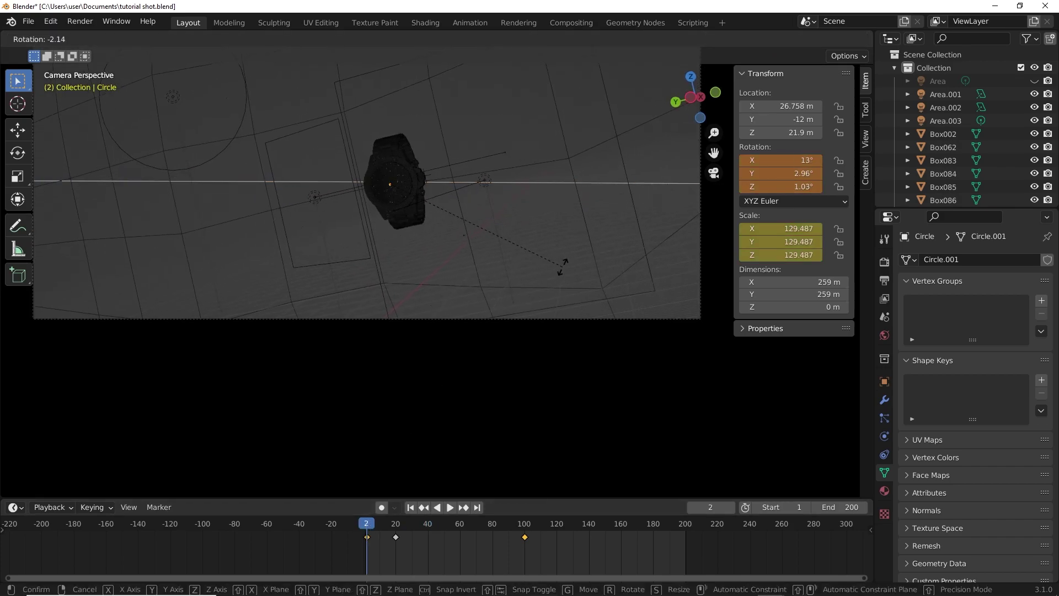
pyautogui.click(570, 259)
pyautogui.rightClick(761, 173)
pyautogui.click(750, 175)
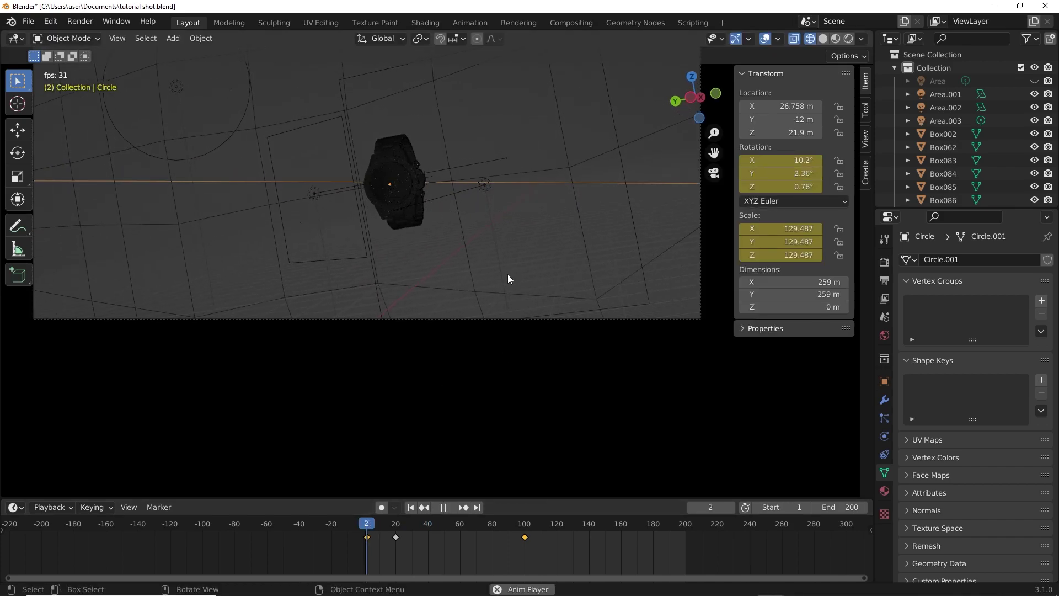
# Preview the rotation, then lower the circle along global Z to about 17.97 m to raise the watch in frame.
pyautogui.press('space')
pyautogui.scroll(-2, 590, 215)
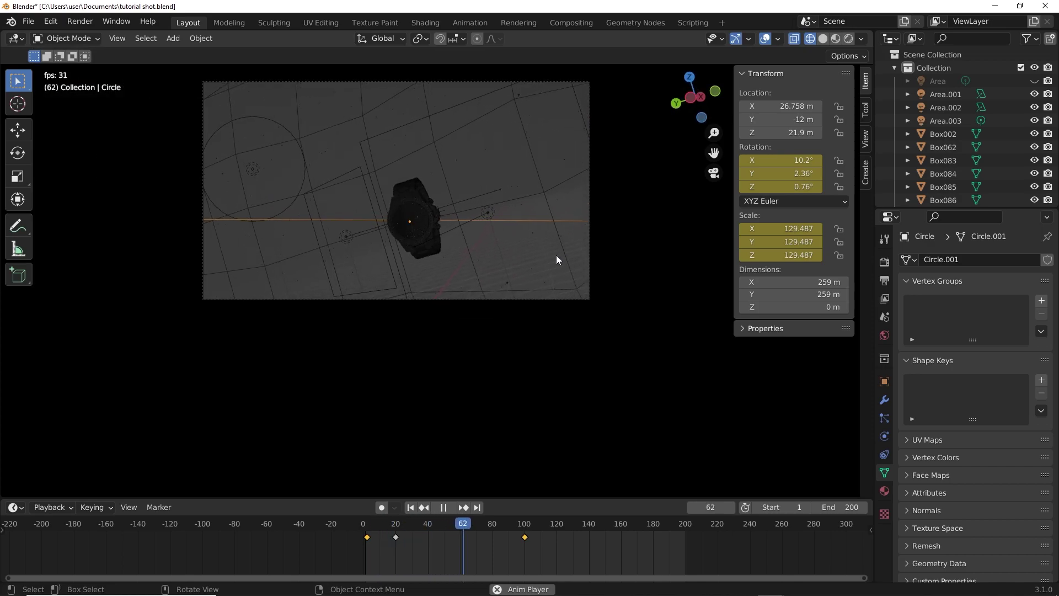
pyautogui.press('space')
pyautogui.scroll(1, 565, 234)
pyautogui.press('g')
pyautogui.press('z')
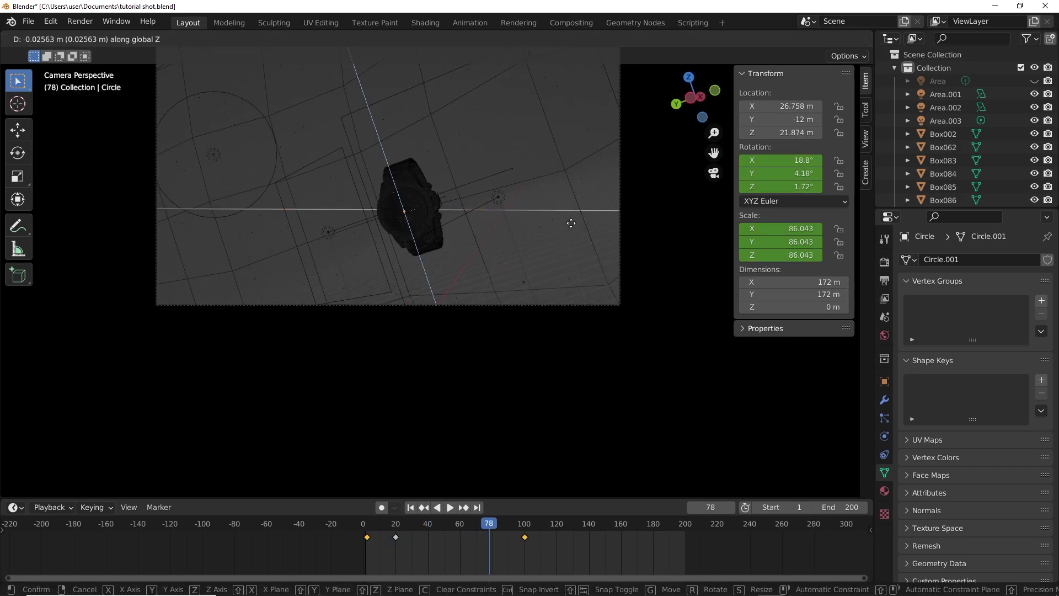
pyautogui.click(560, 254)
pyautogui.scroll(-2, 507, 277)
pyautogui.scroll(2, 506, 278)
pyautogui.press('g')
pyautogui.press('z')
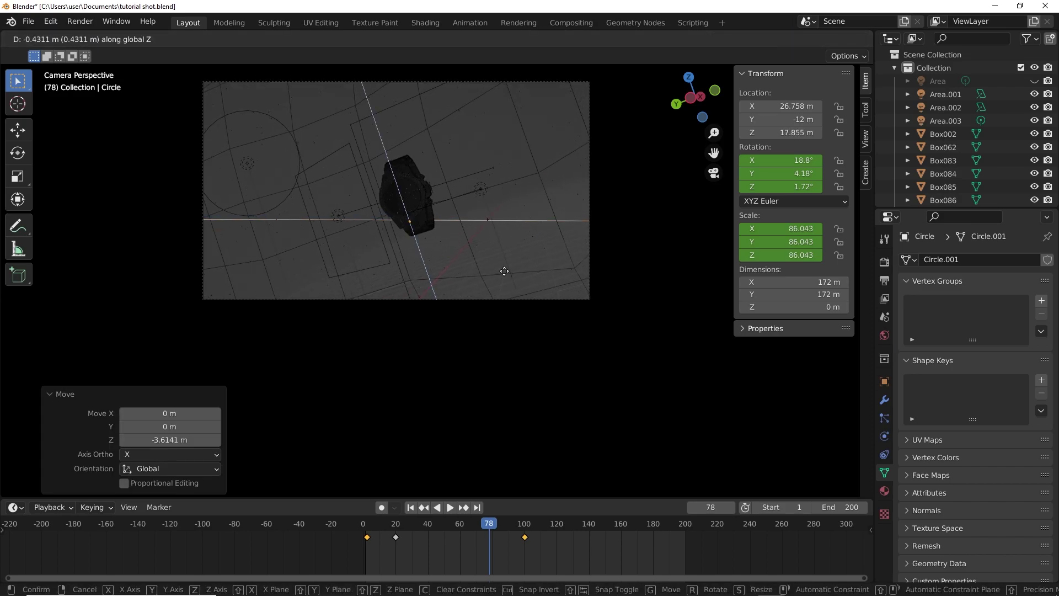
pyautogui.click(494, 273)
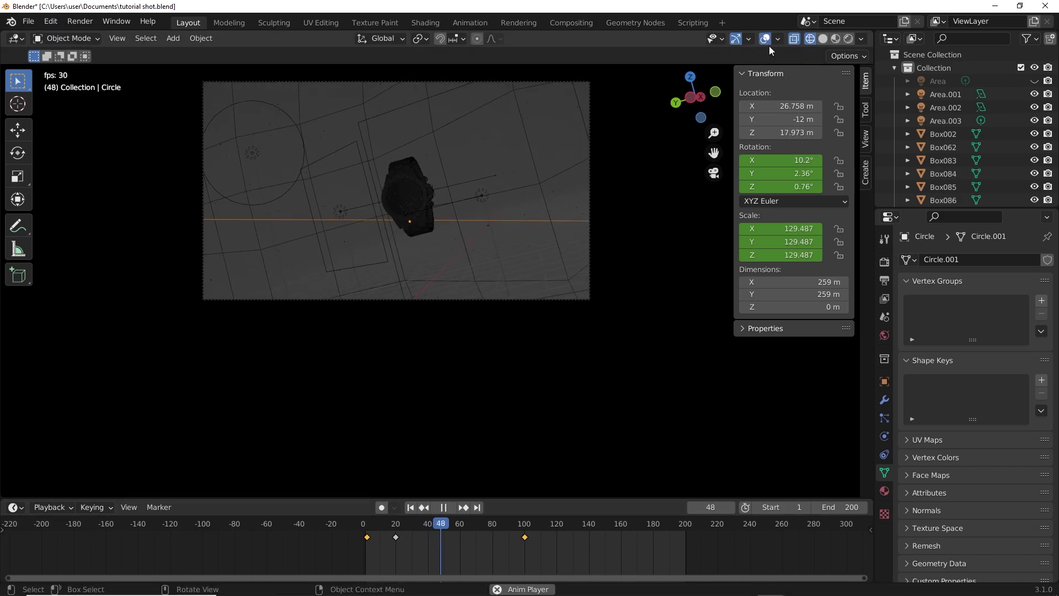
# Hide the viewport overlays, switch to Rendered shading and play the camera animation from the start.
pyautogui.click(766, 40)
pyautogui.press('space')
pyautogui.press('z')
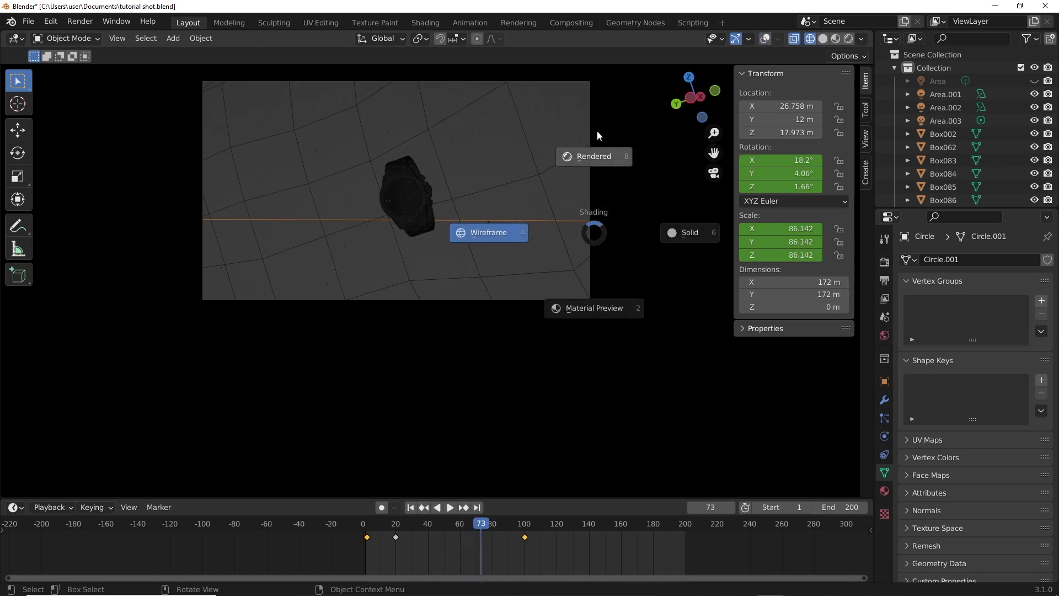
pyautogui.click(643, 74)
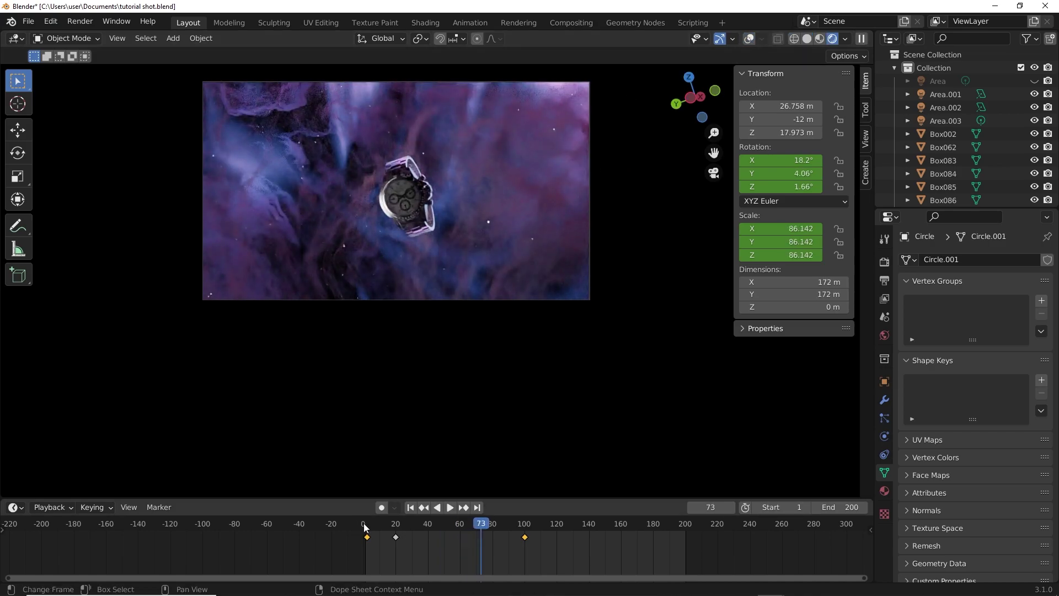
pyautogui.click(363, 523)
pyautogui.press('space')
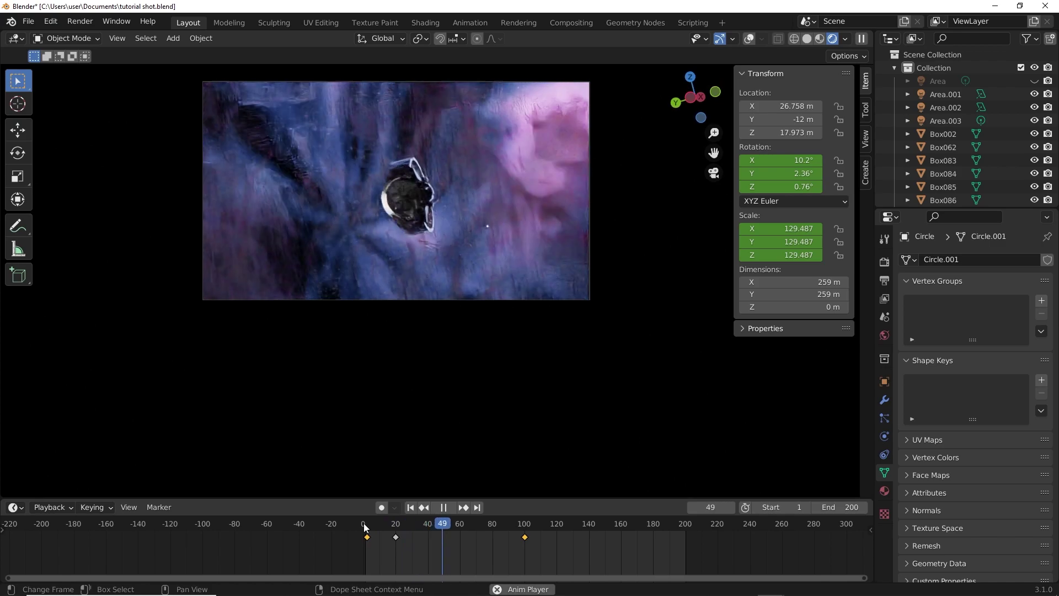
pyautogui.press('space')
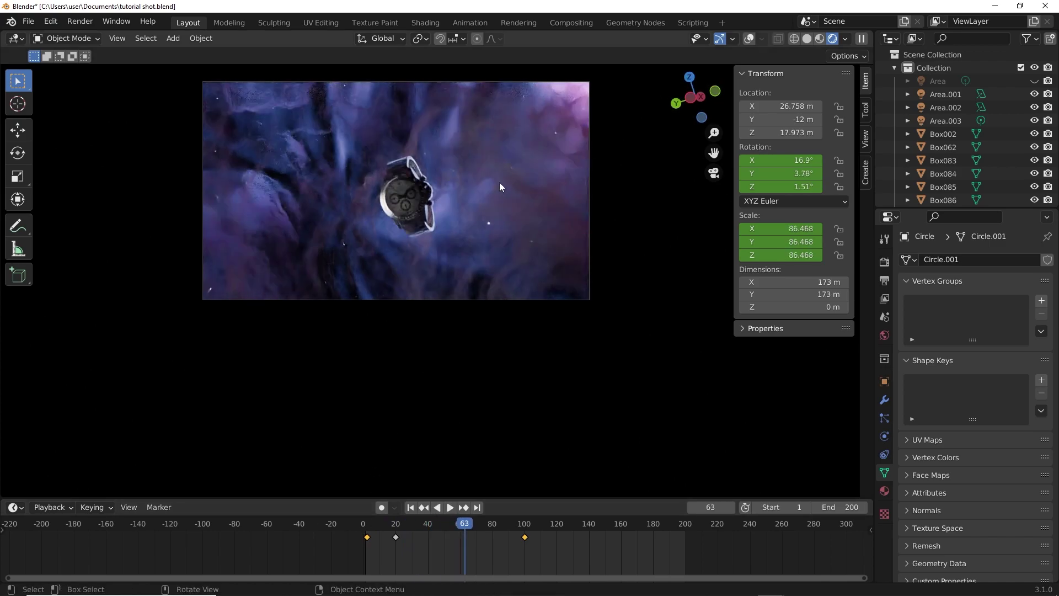
# Return to wireframe shading with overlays shown and raise the circle slightly to 18.635 m along Z.
pyautogui.click(750, 39)
pyautogui.hotkey('shift', 'z')
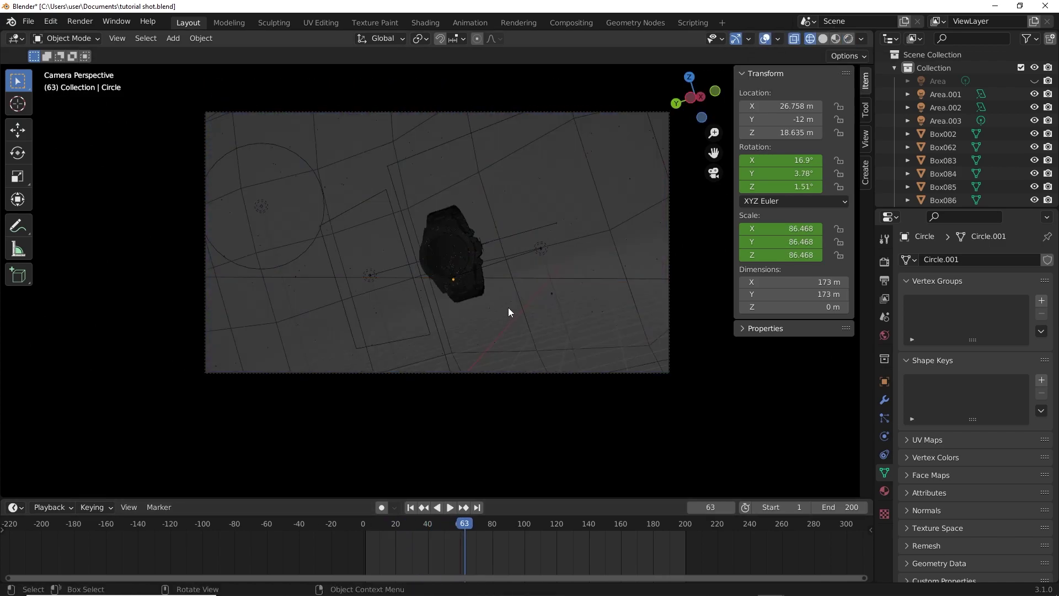
pyautogui.moveTo(524, 193); pyautogui.dragTo(534, 280, button='middle')
# View the scene from outside the camera and play from frame 0 to examine how the circle moves the camera.
pyautogui.scroll(-2, 552, 285)
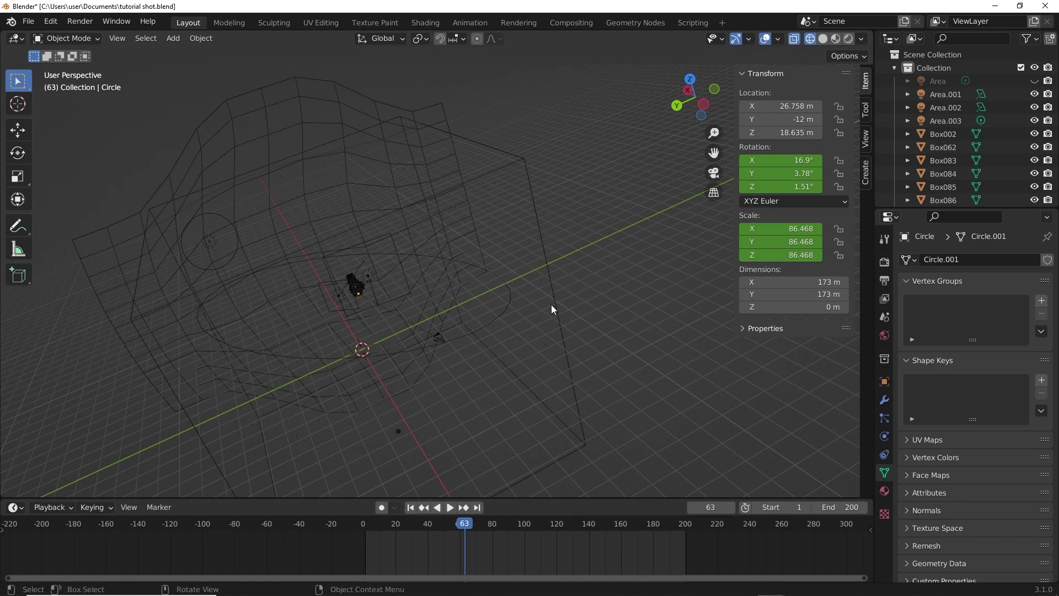
pyautogui.moveTo(496, 300); pyautogui.dragTo(441, 309, button='middle')
pyautogui.click(361, 524)
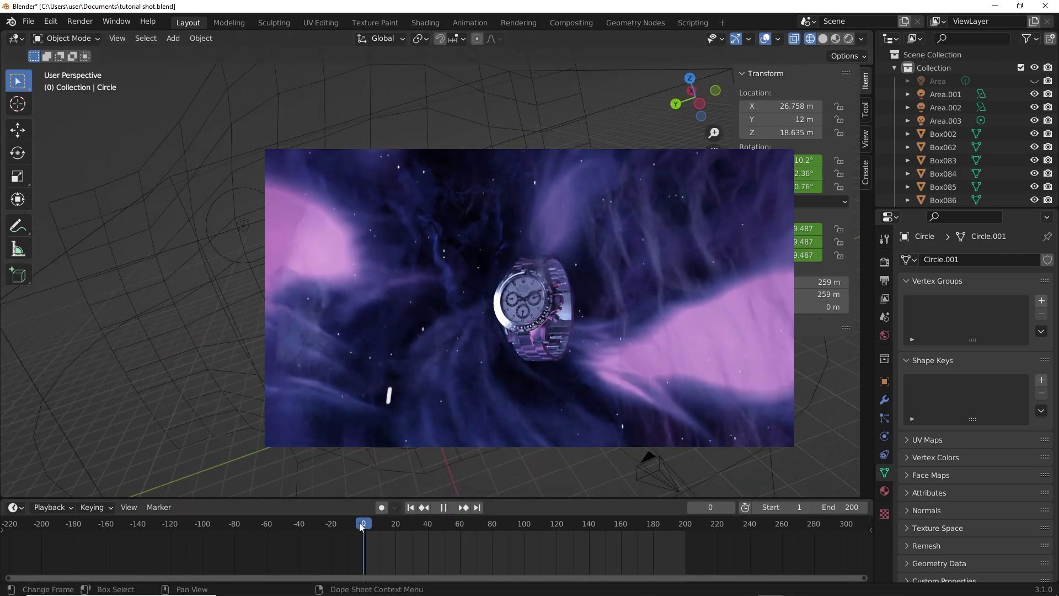
# Play the animation to frame 107, then switch to solid shading and select the large cube that emits the particles.
pyautogui.press('space')
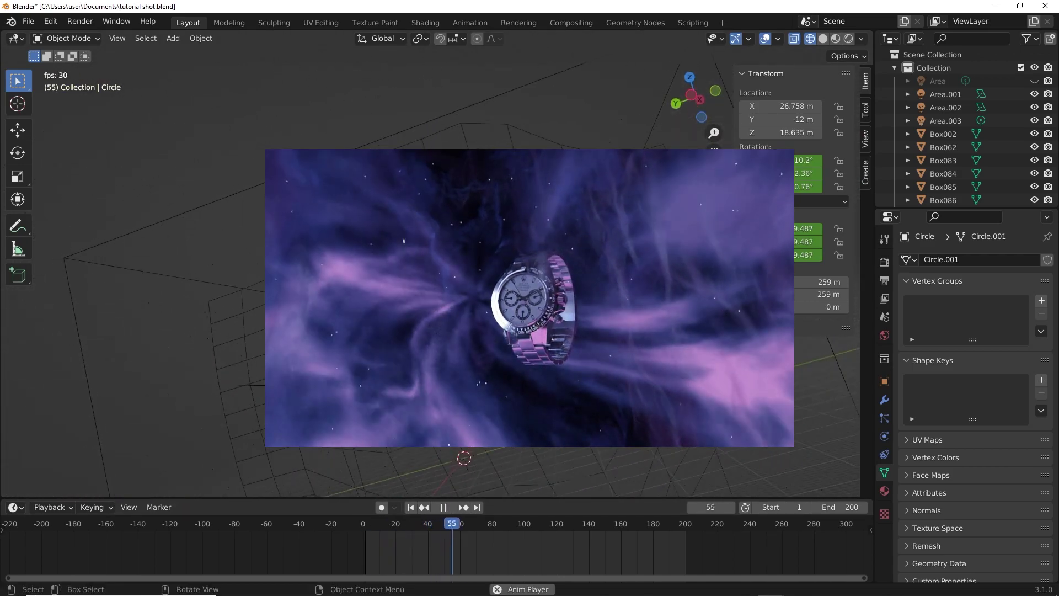
pyautogui.press('space')
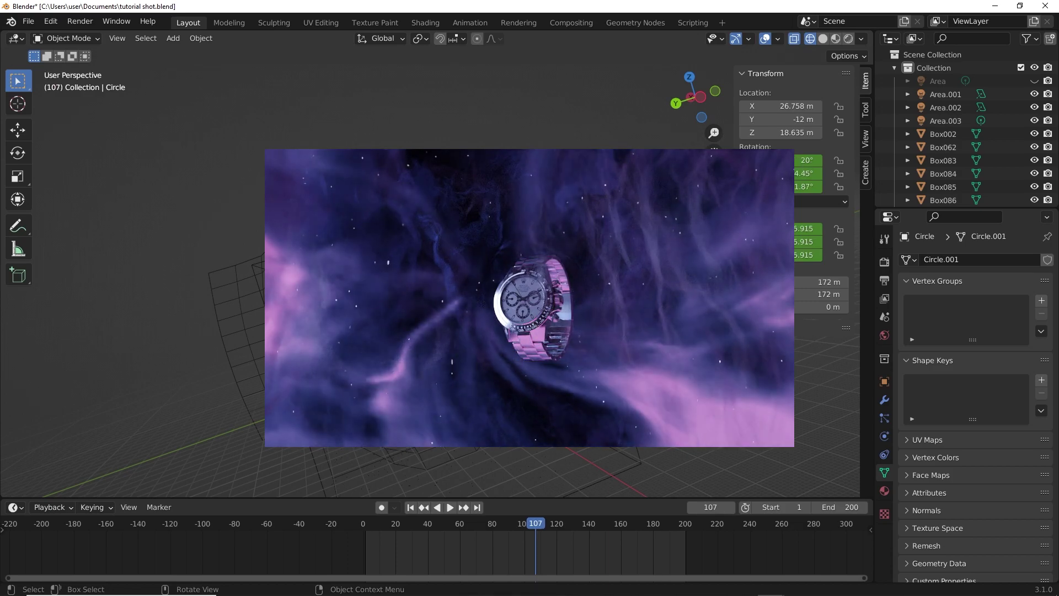
pyautogui.hotkey('shift', 'z')
pyautogui.click(470, 386)
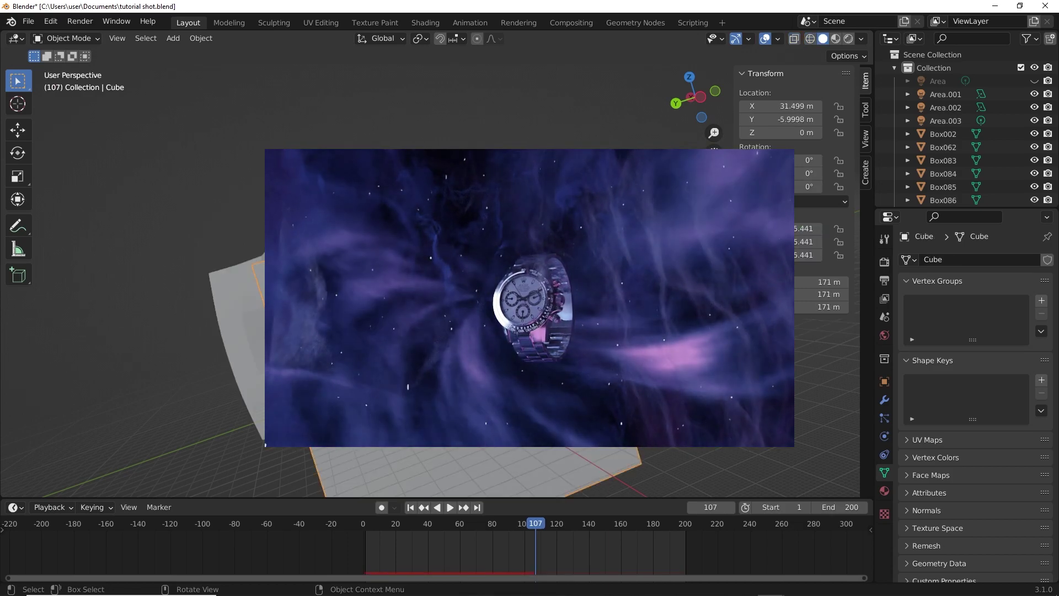
pyautogui.click(701, 331)
pyautogui.scroll(2, 701, 331)
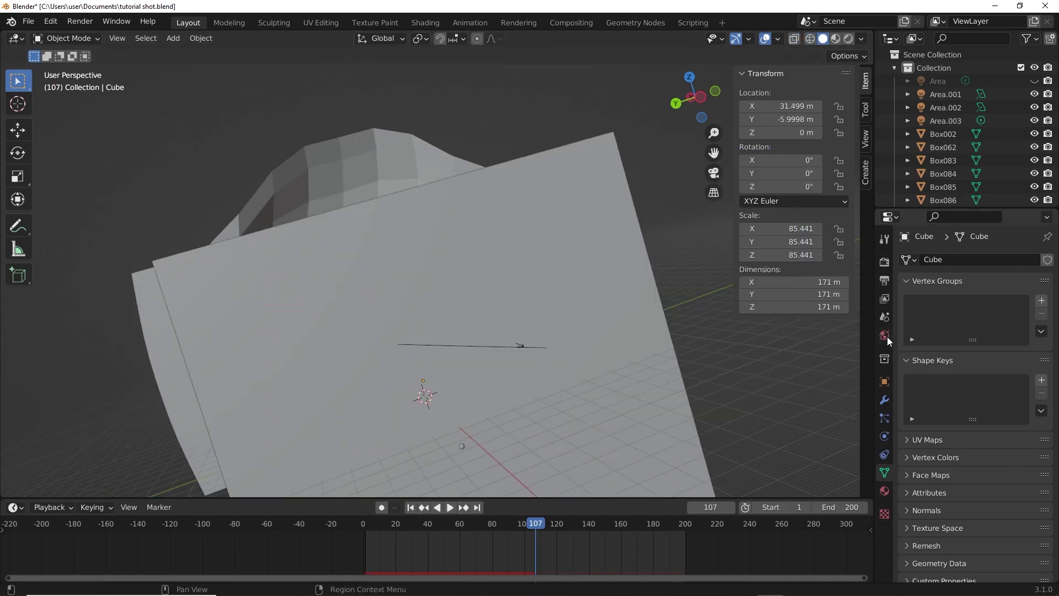
# Lower the Gravity field weight in the cube's particle system settings.
pyautogui.click(885, 336)
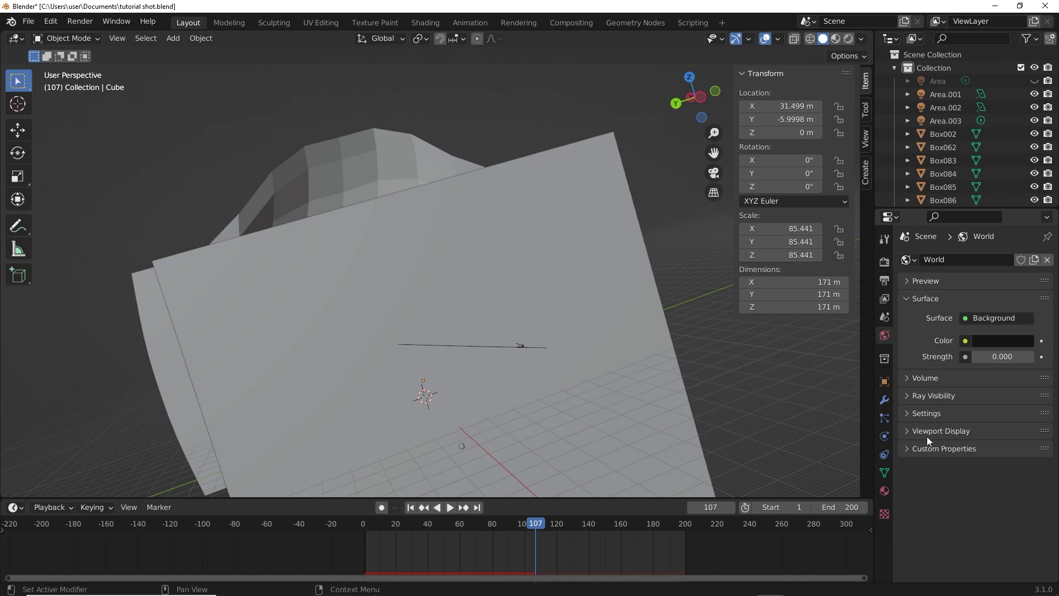
pyautogui.click(885, 317)
pyautogui.click(916, 349)
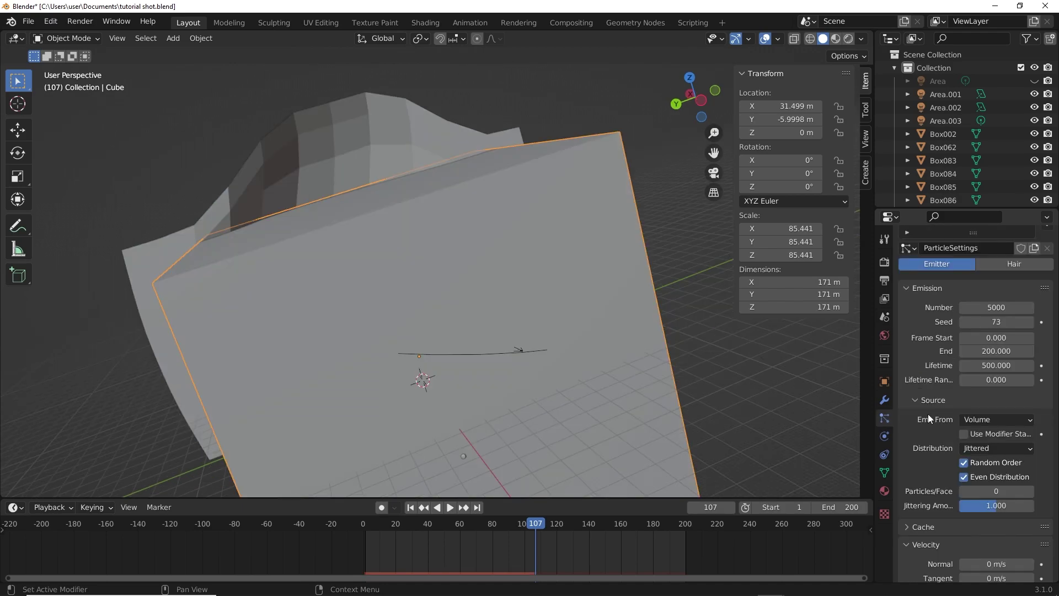
pyautogui.scroll(-5, 932, 409)
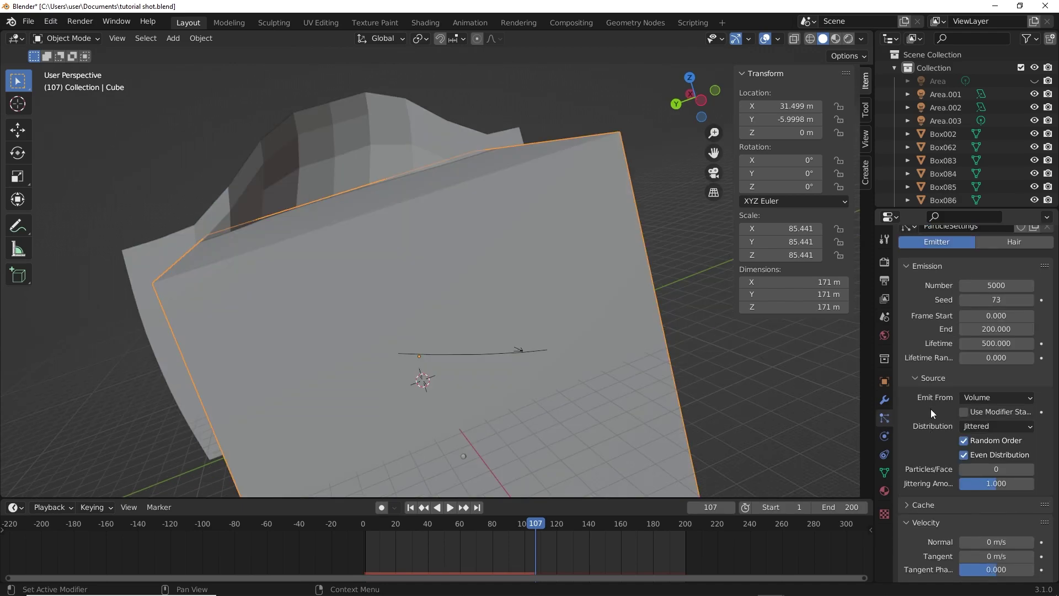
pyautogui.scroll(-10, 1056, 480)
pyautogui.moveTo(1056, 486); pyautogui.dragTo(1056, 531)
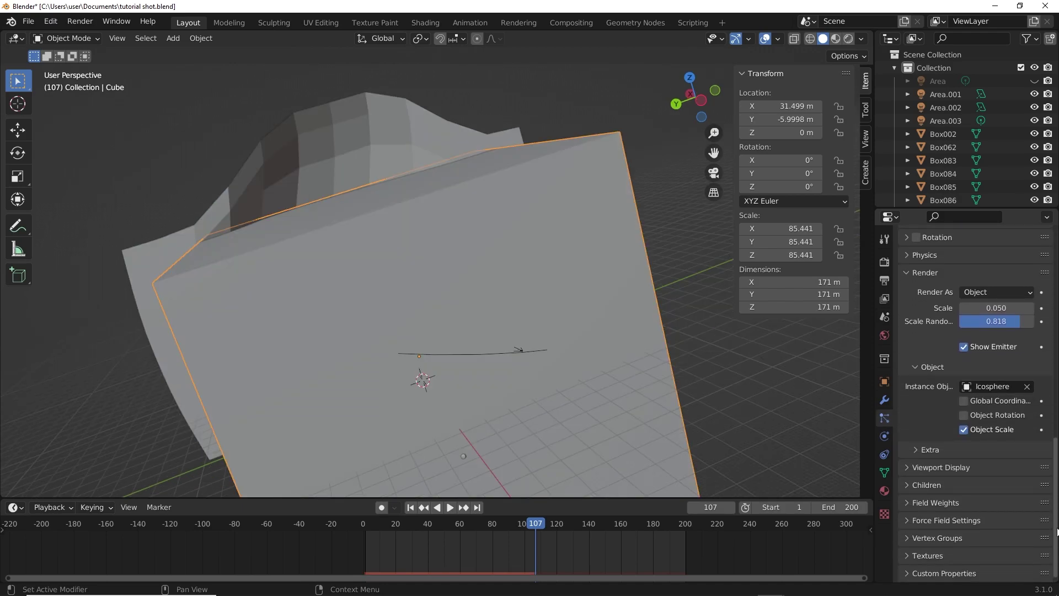
pyautogui.click(933, 502)
pyautogui.scroll(-4, 912, 433)
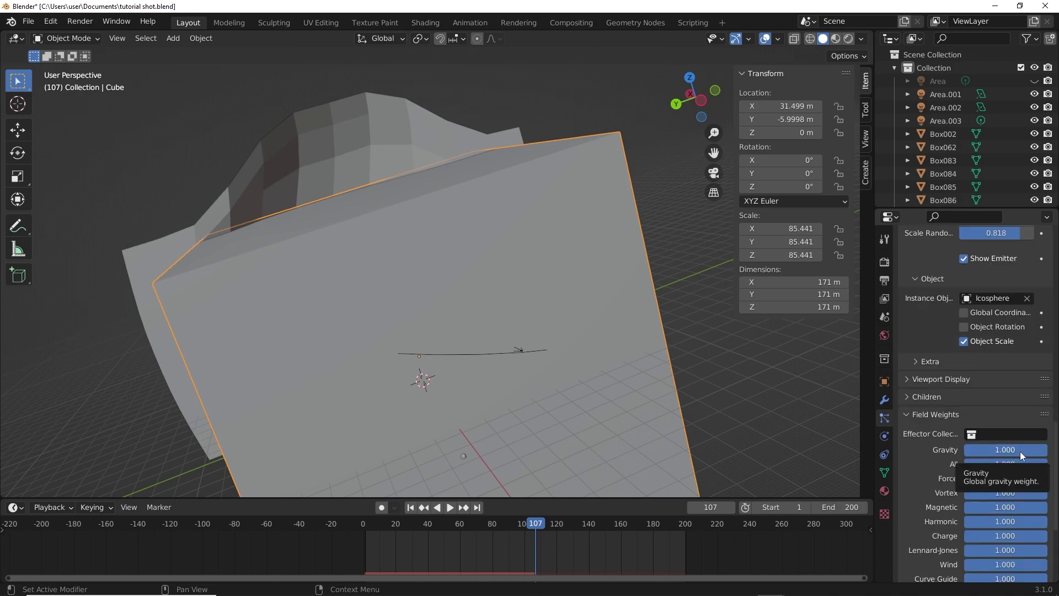
pyautogui.moveTo(1021, 451); pyautogui.dragTo(936, 452)
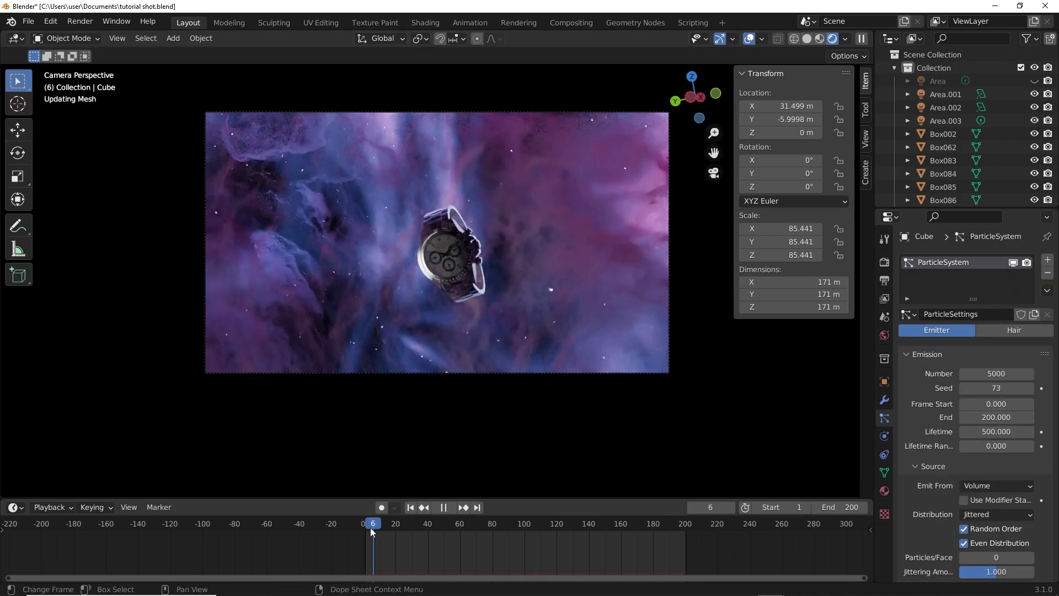
# Play the animation from the start in the rendered camera view to check the particle motion, stopping at frame 76.
pyautogui.click(365, 524)
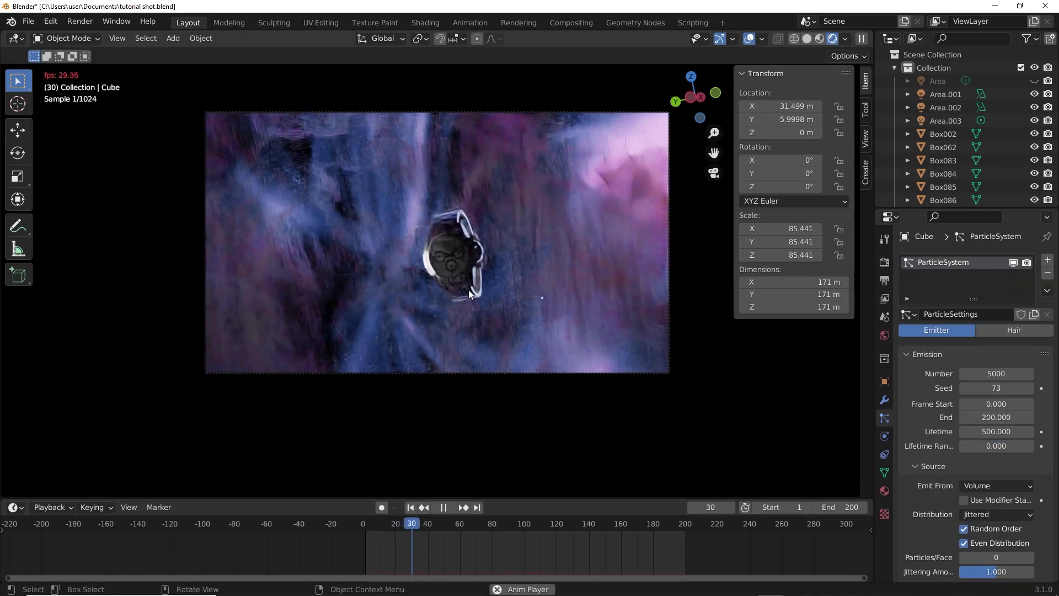
pyautogui.press('space')
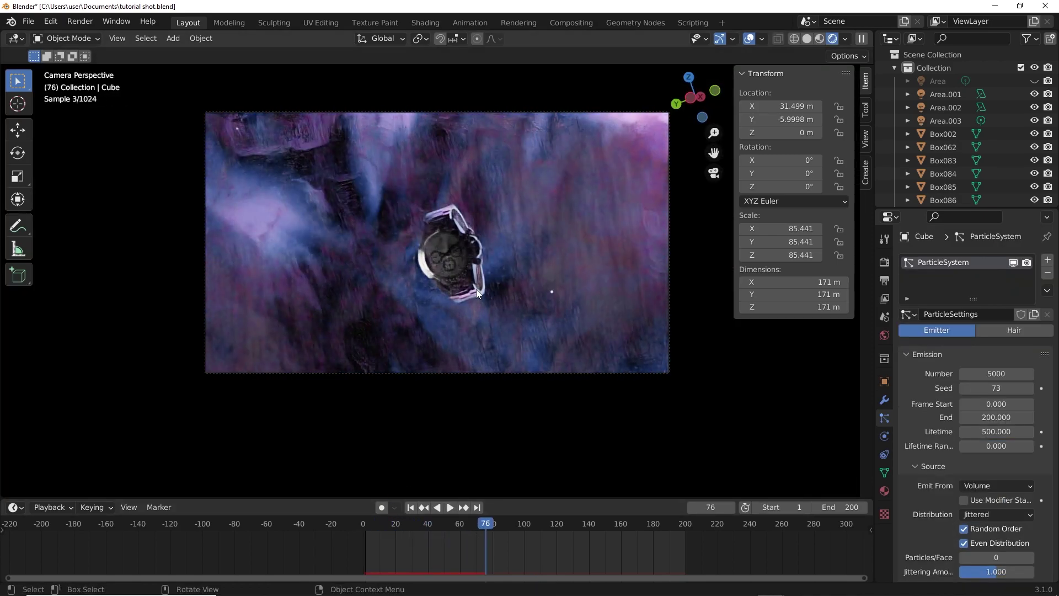